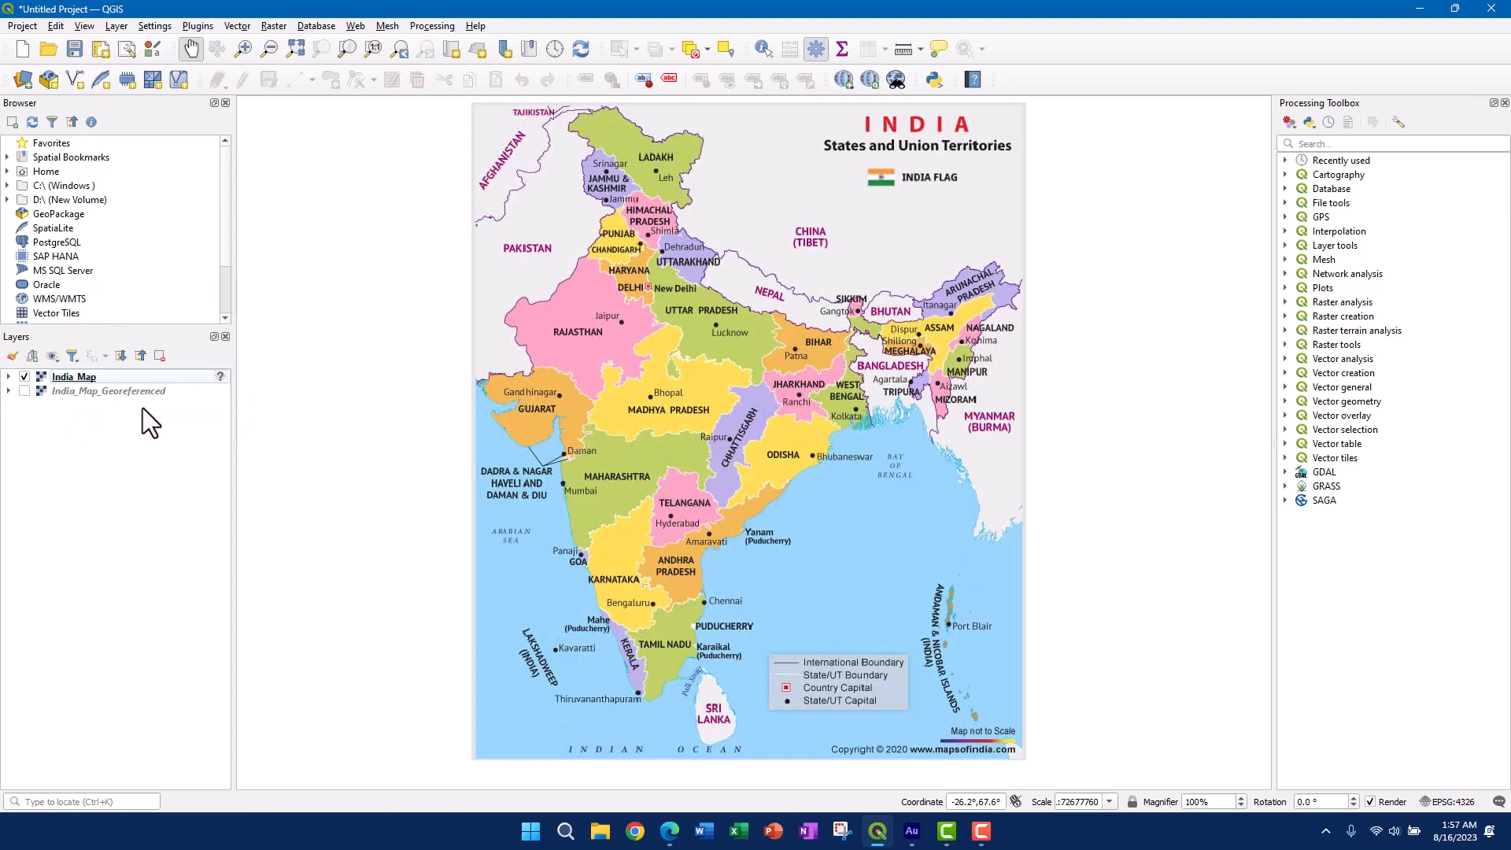
- Add the Google Satellite basemap from QuickMapServices to the project
drag(590, 296, 618, 307)
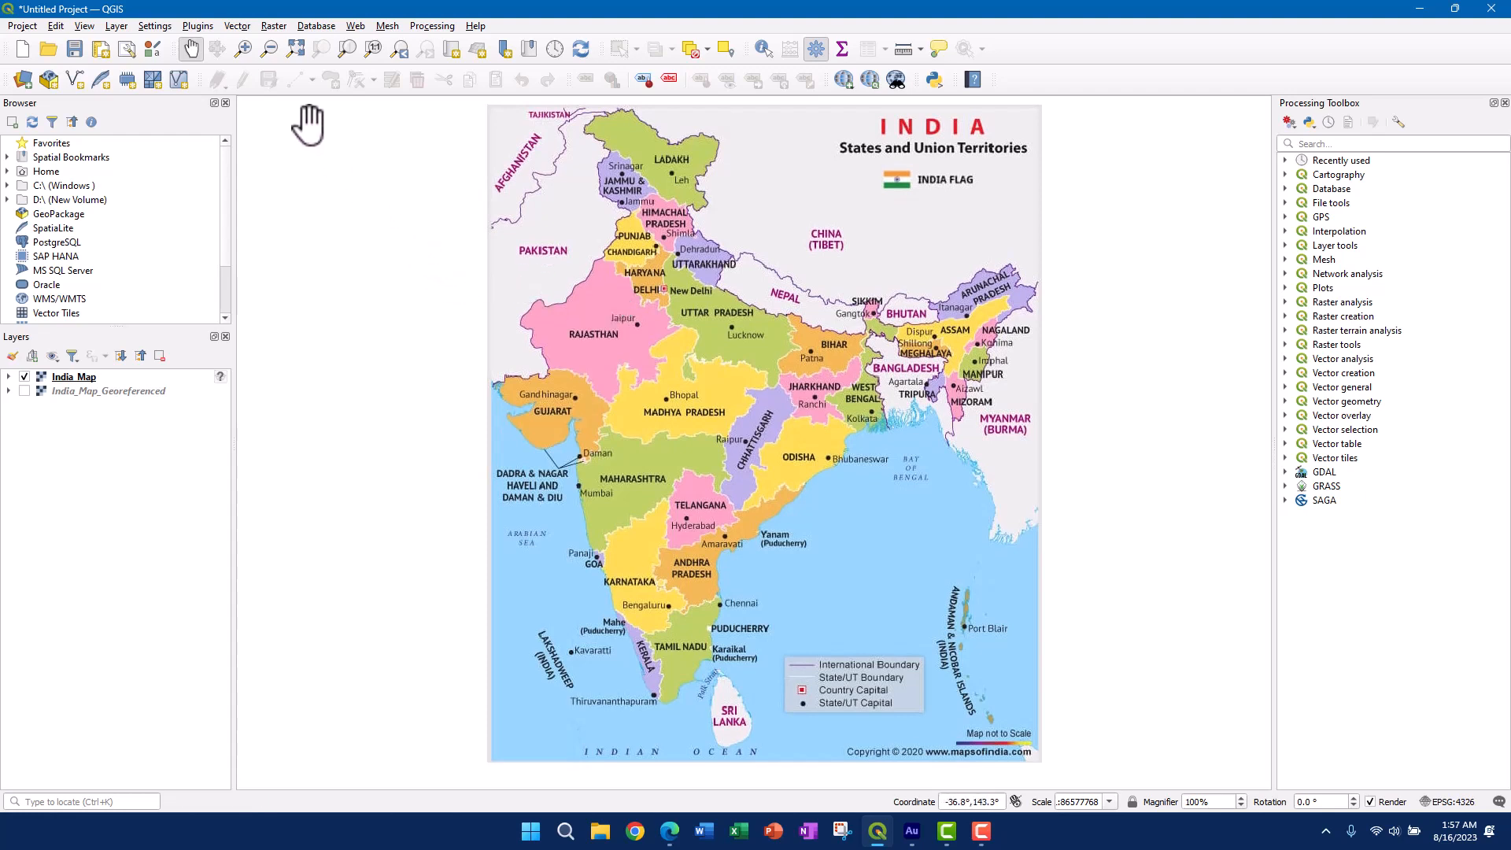
click(355, 26)
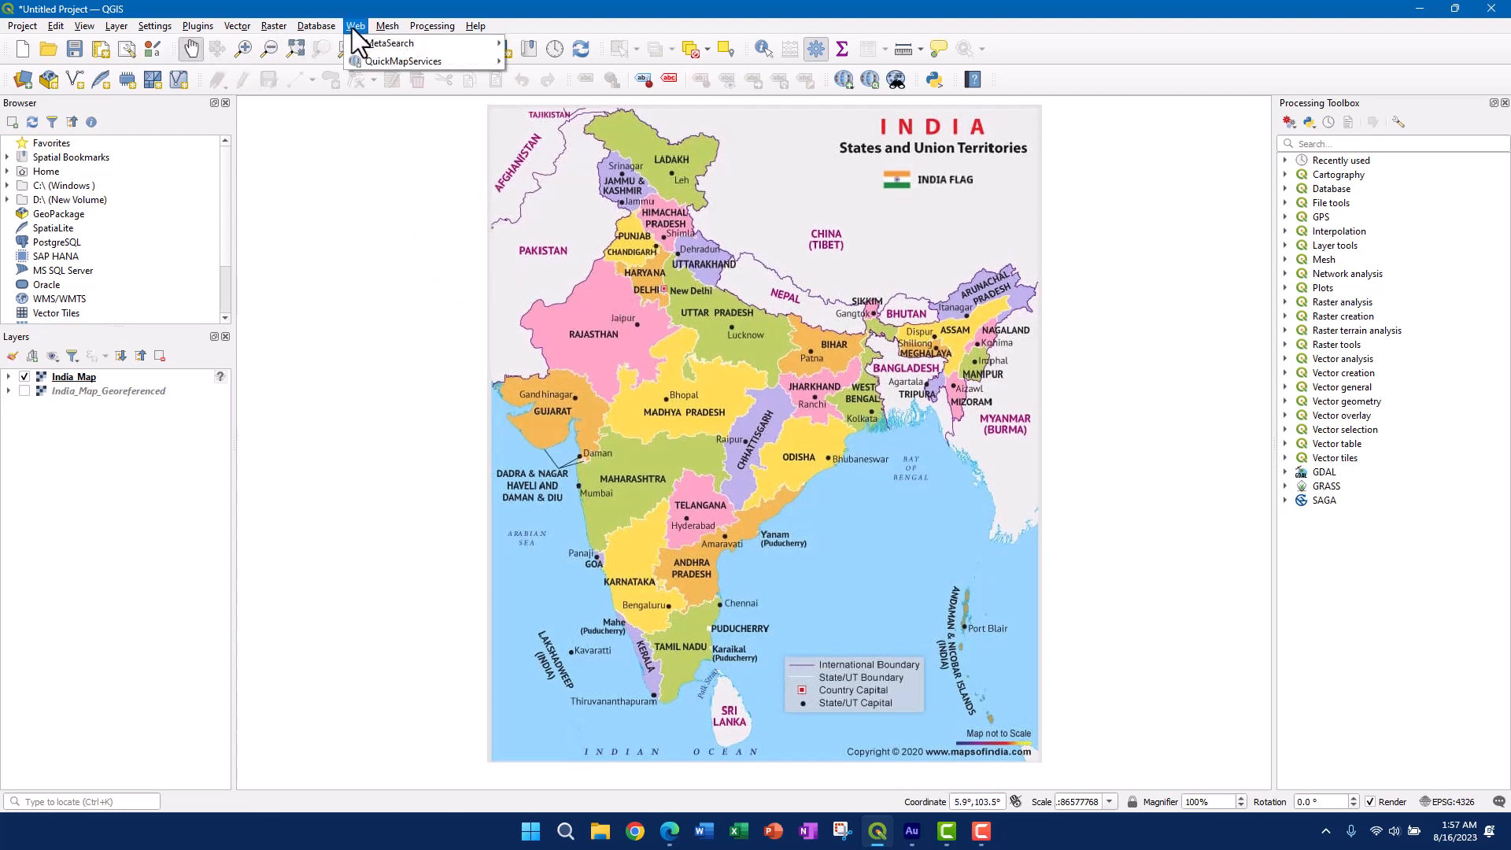
mouse_move(457, 63)
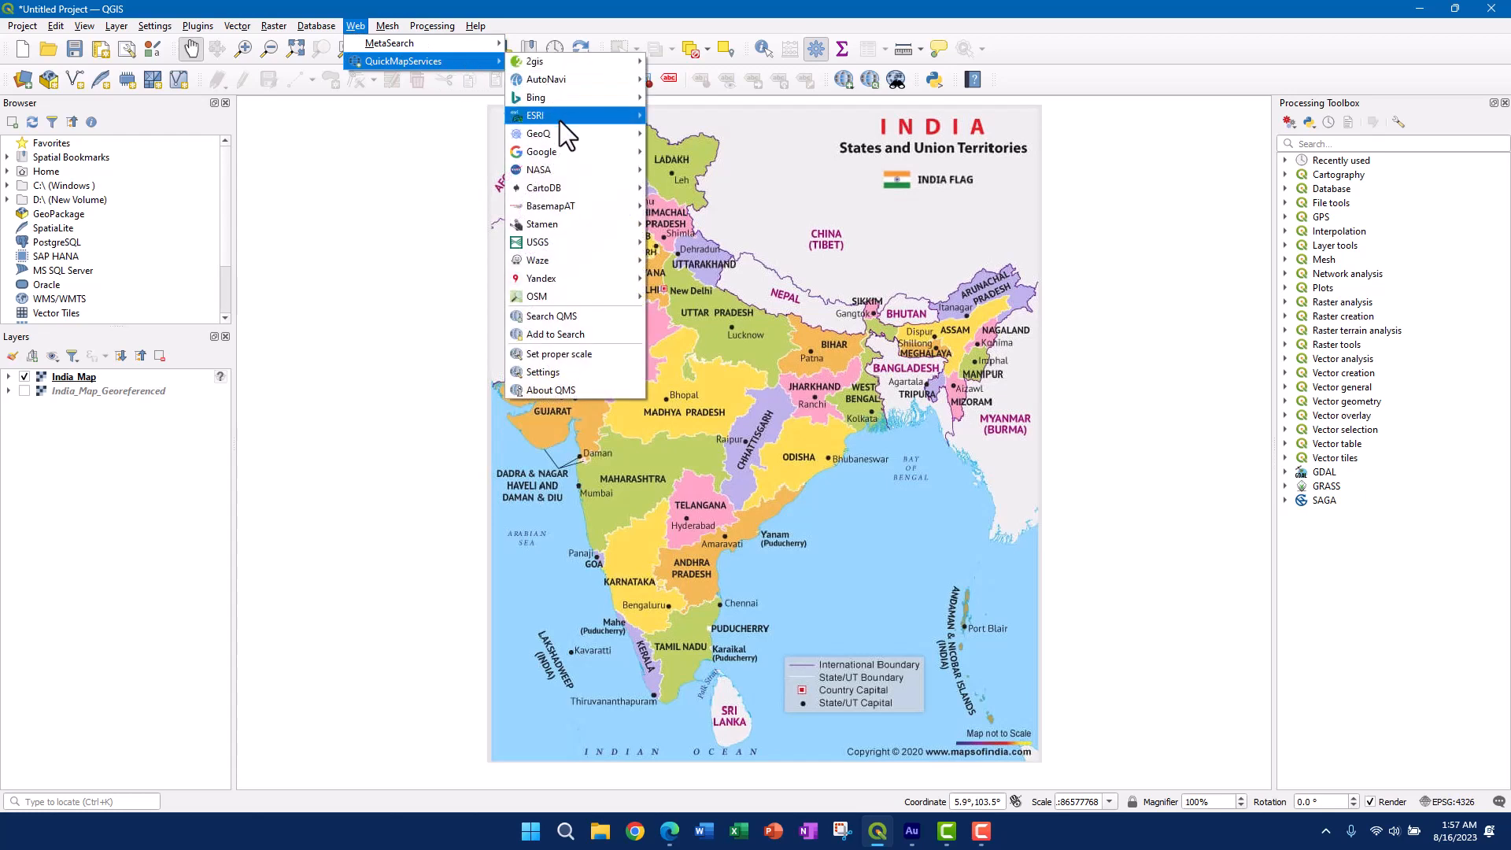
mouse_move(569, 150)
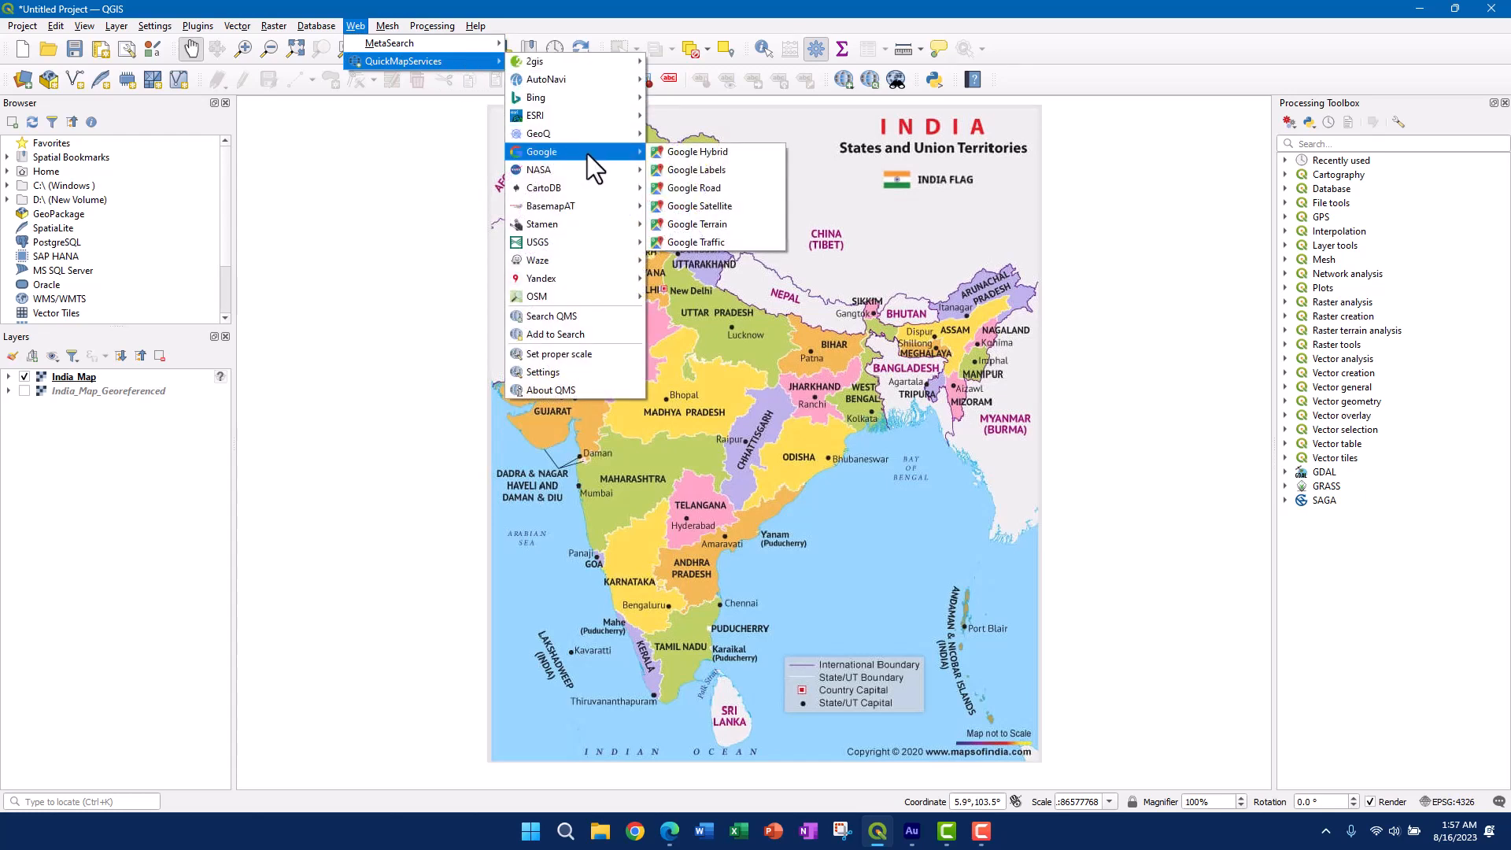
click(710, 211)
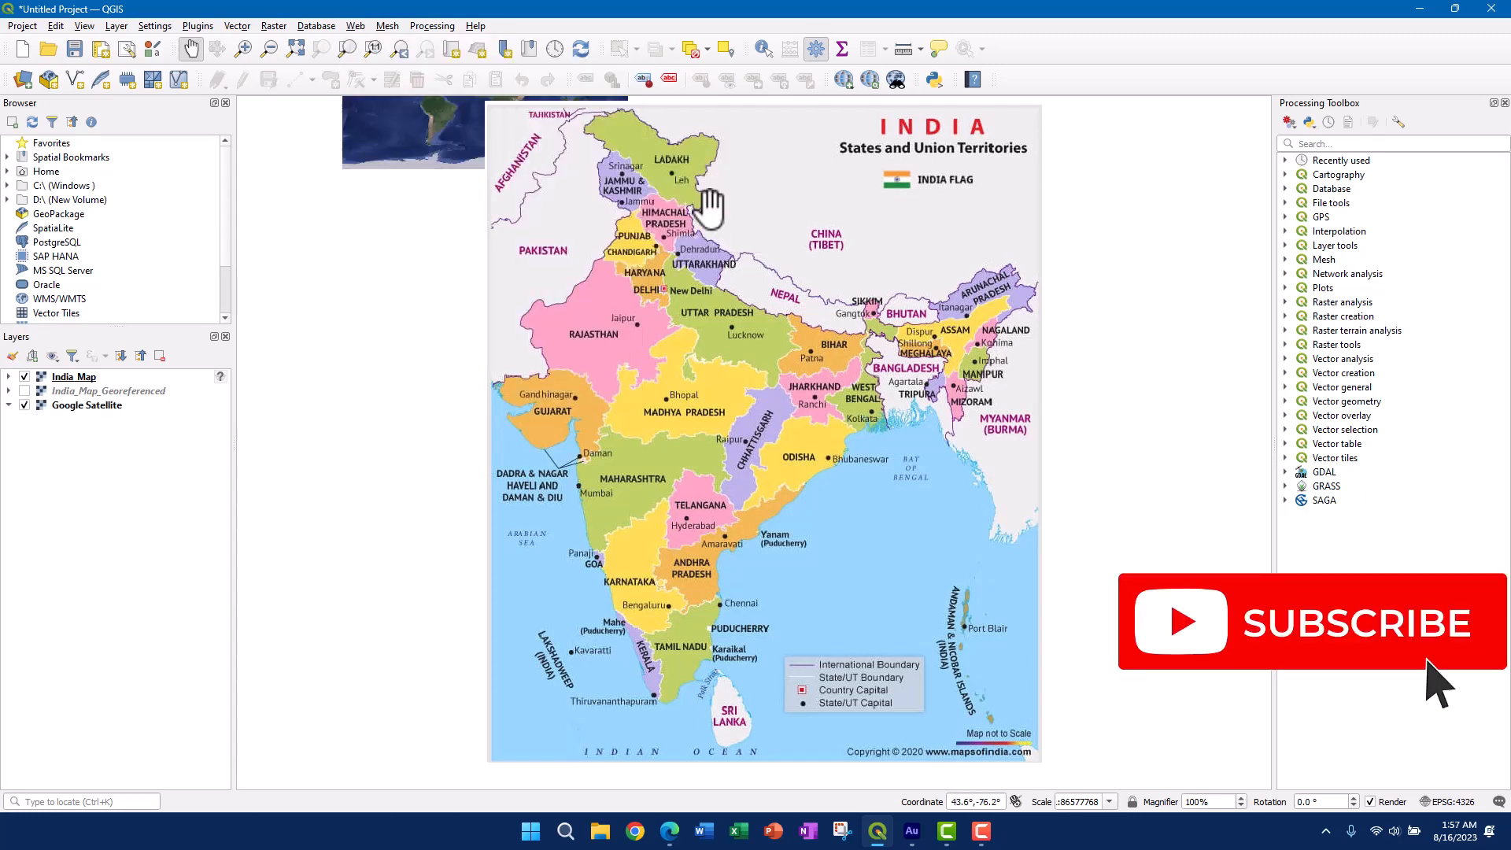
- Hide the India_Map layer, show India_Map_Georeferenced over the satellite imagery, and zoom to the georeferenced layer
drag(529, 203, 513, 284)
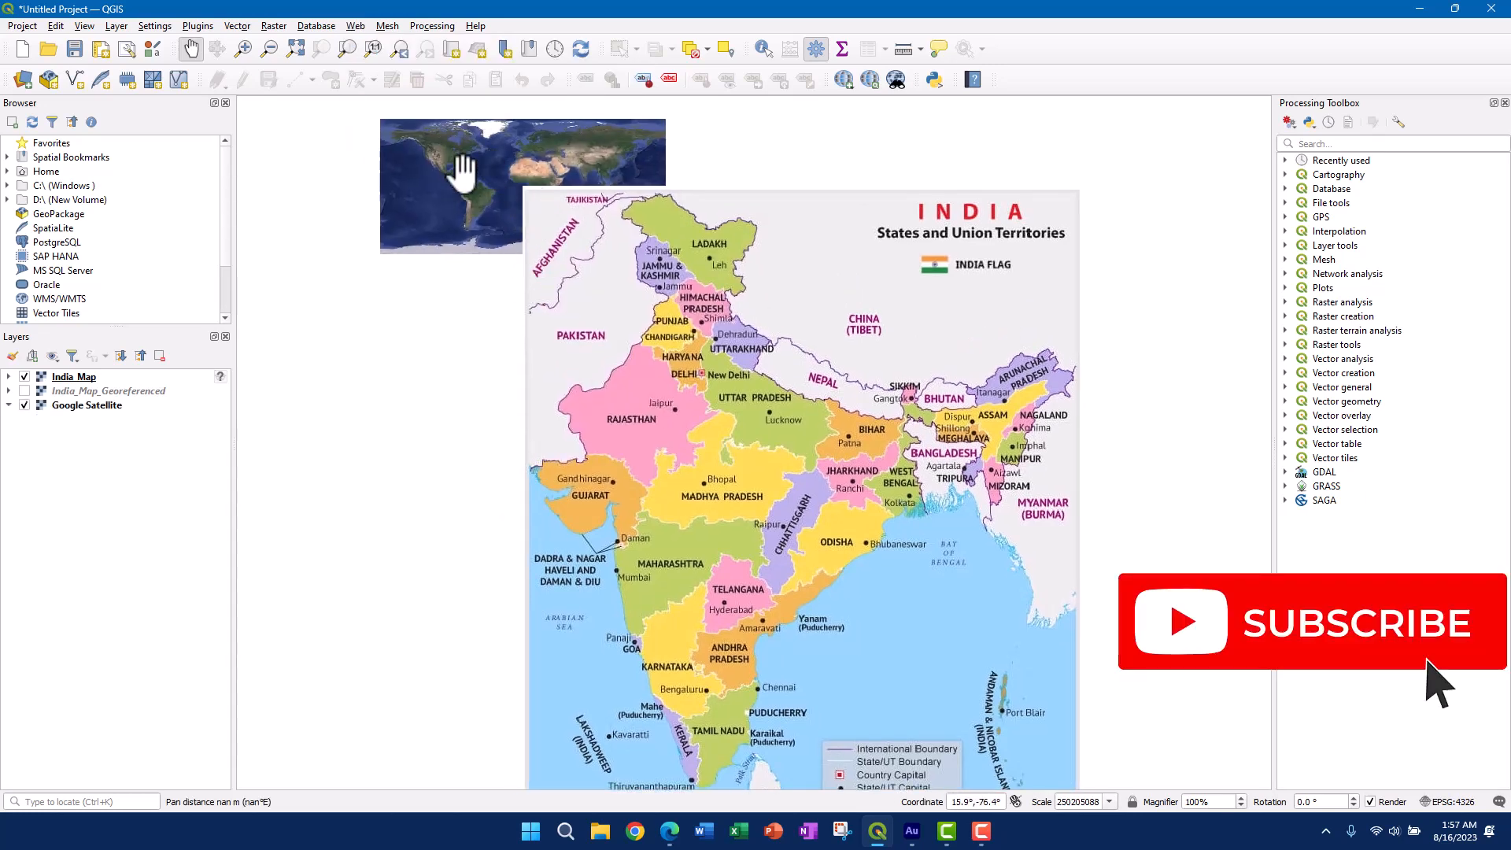
drag(675, 329, 664, 310)
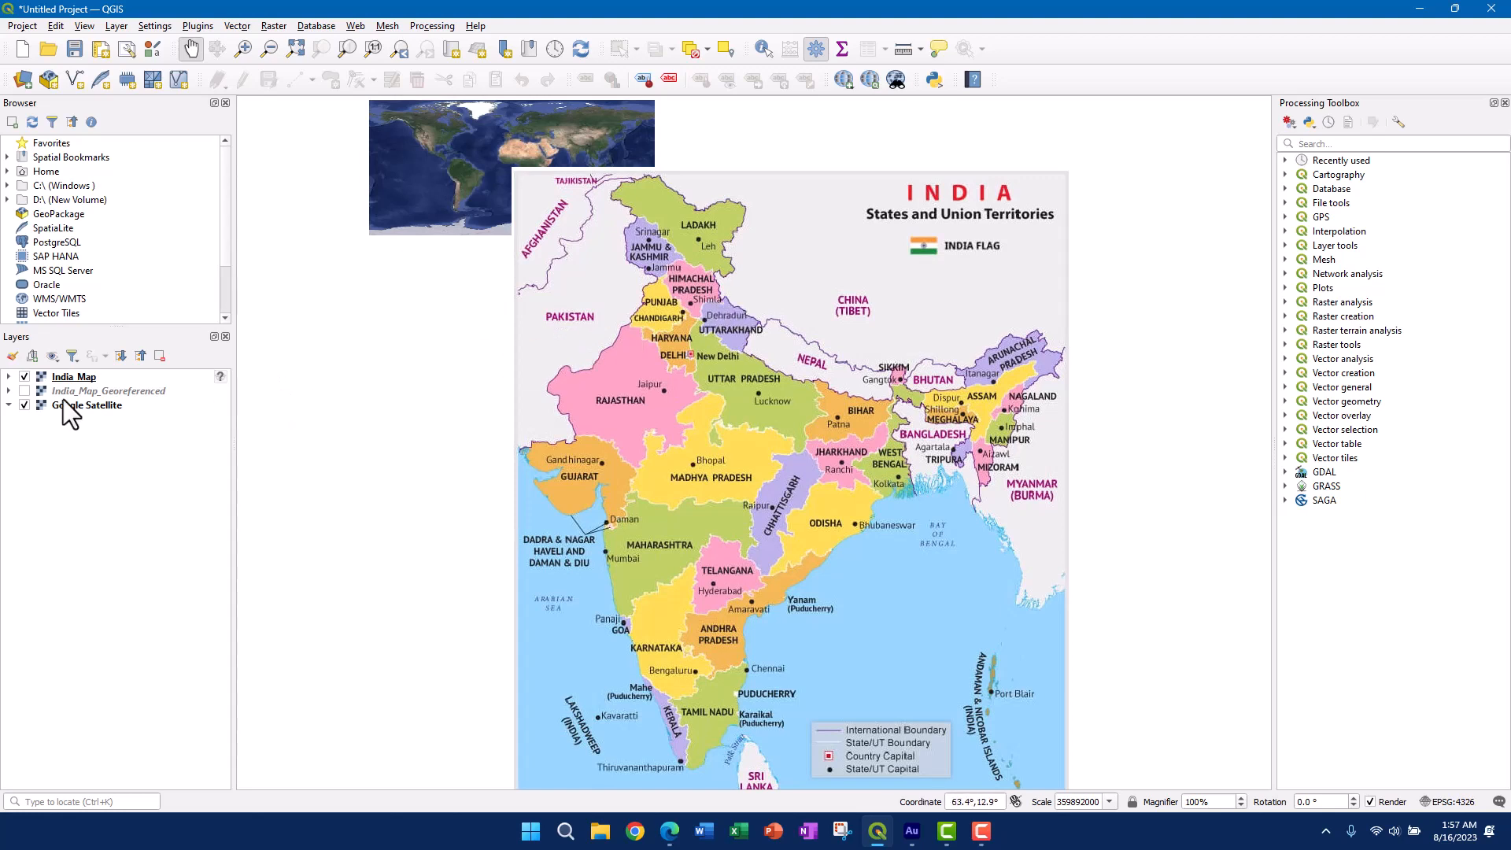
click(24, 377)
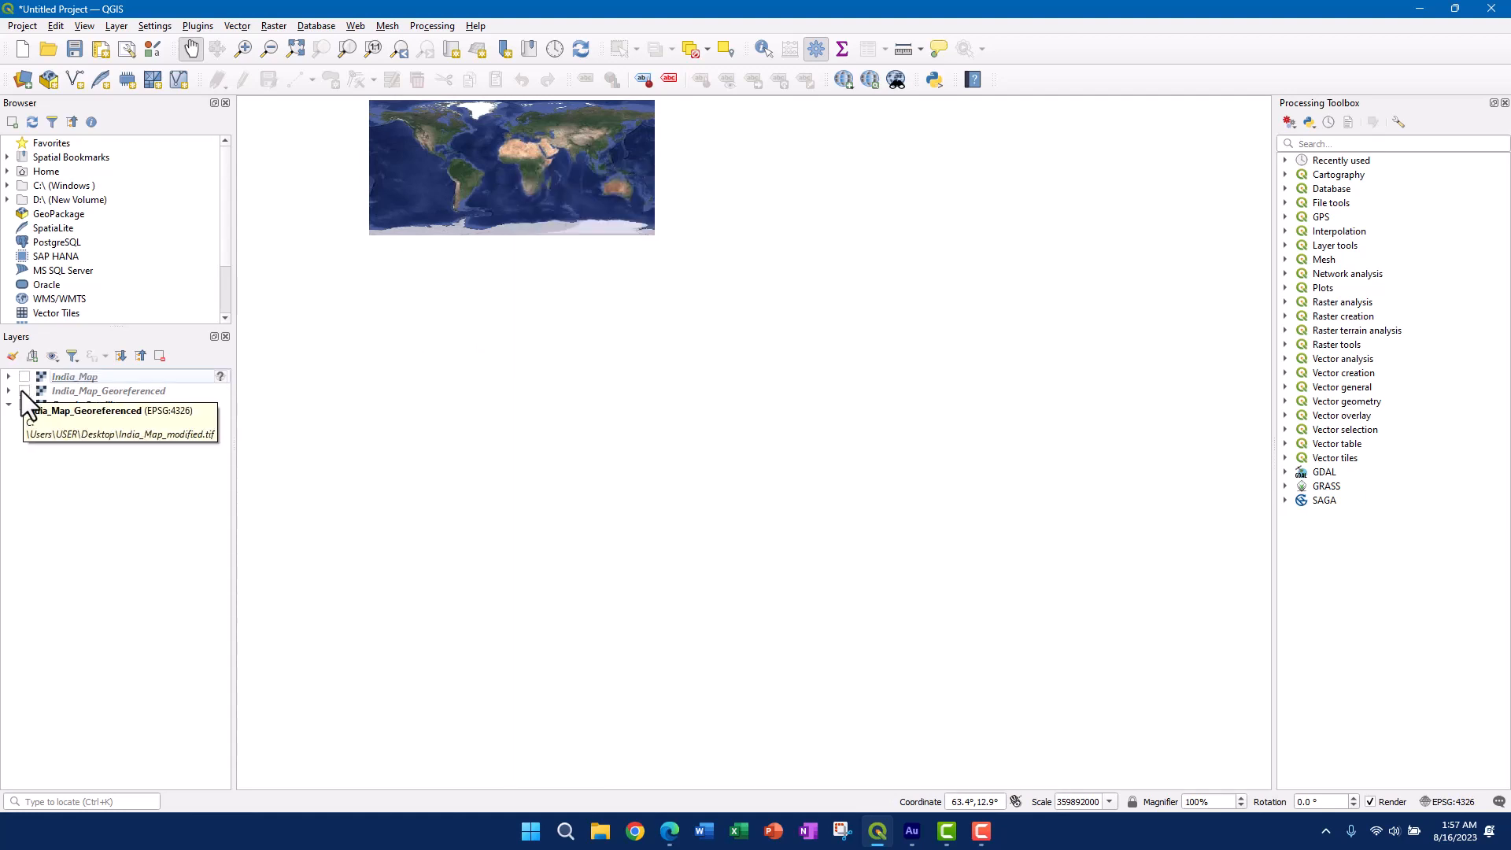
click(23, 390)
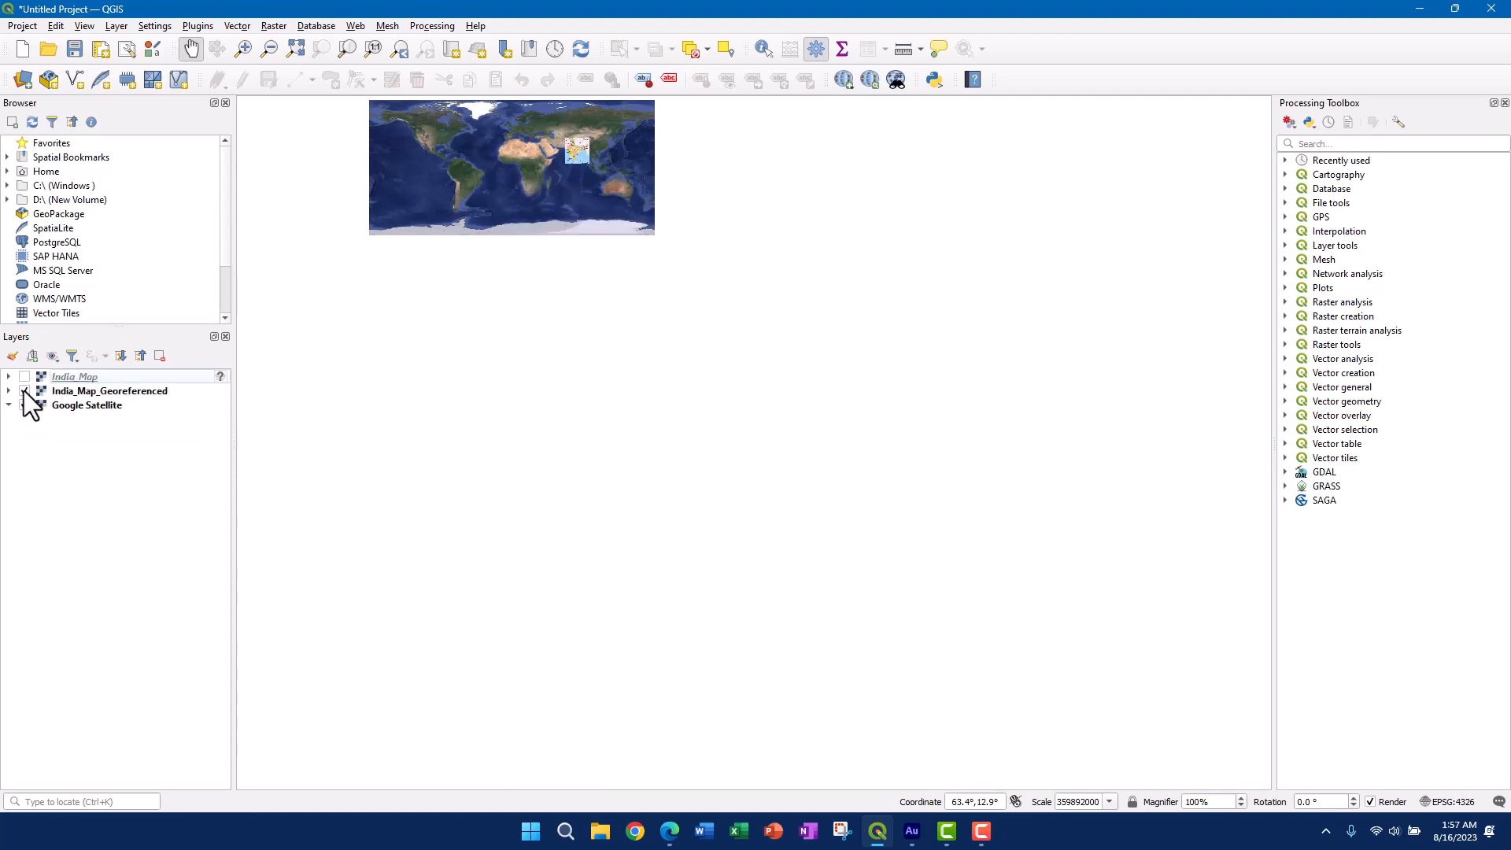
right_click(79, 393)
click(94, 397)
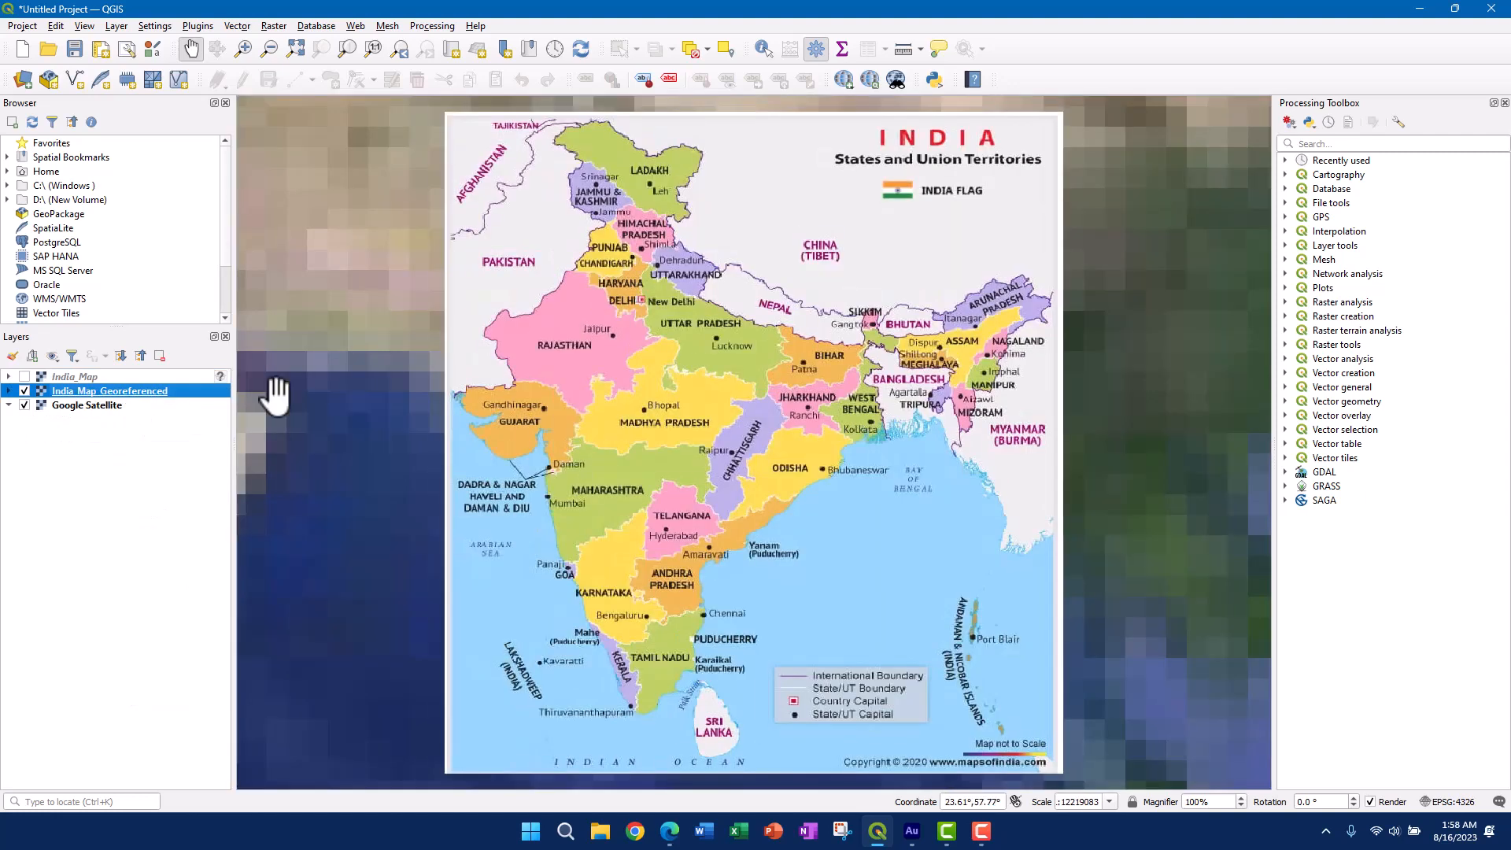
drag(608, 363, 600, 351)
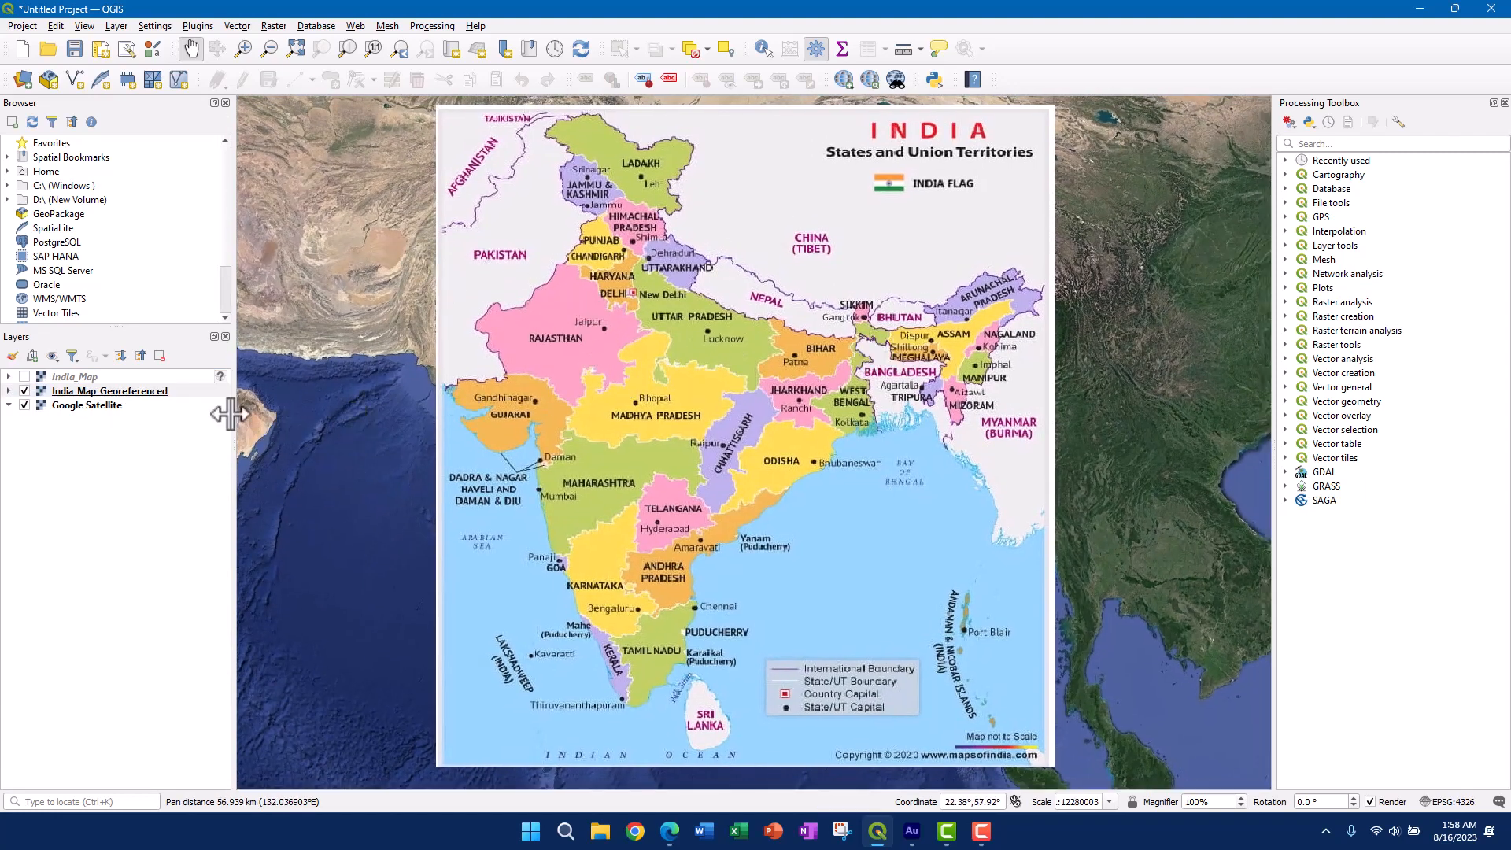
- Set the global opacity of the India_Map_Georeferenced layer to 26.5 % and apply it over the satellite basemap
right_click(112, 394)
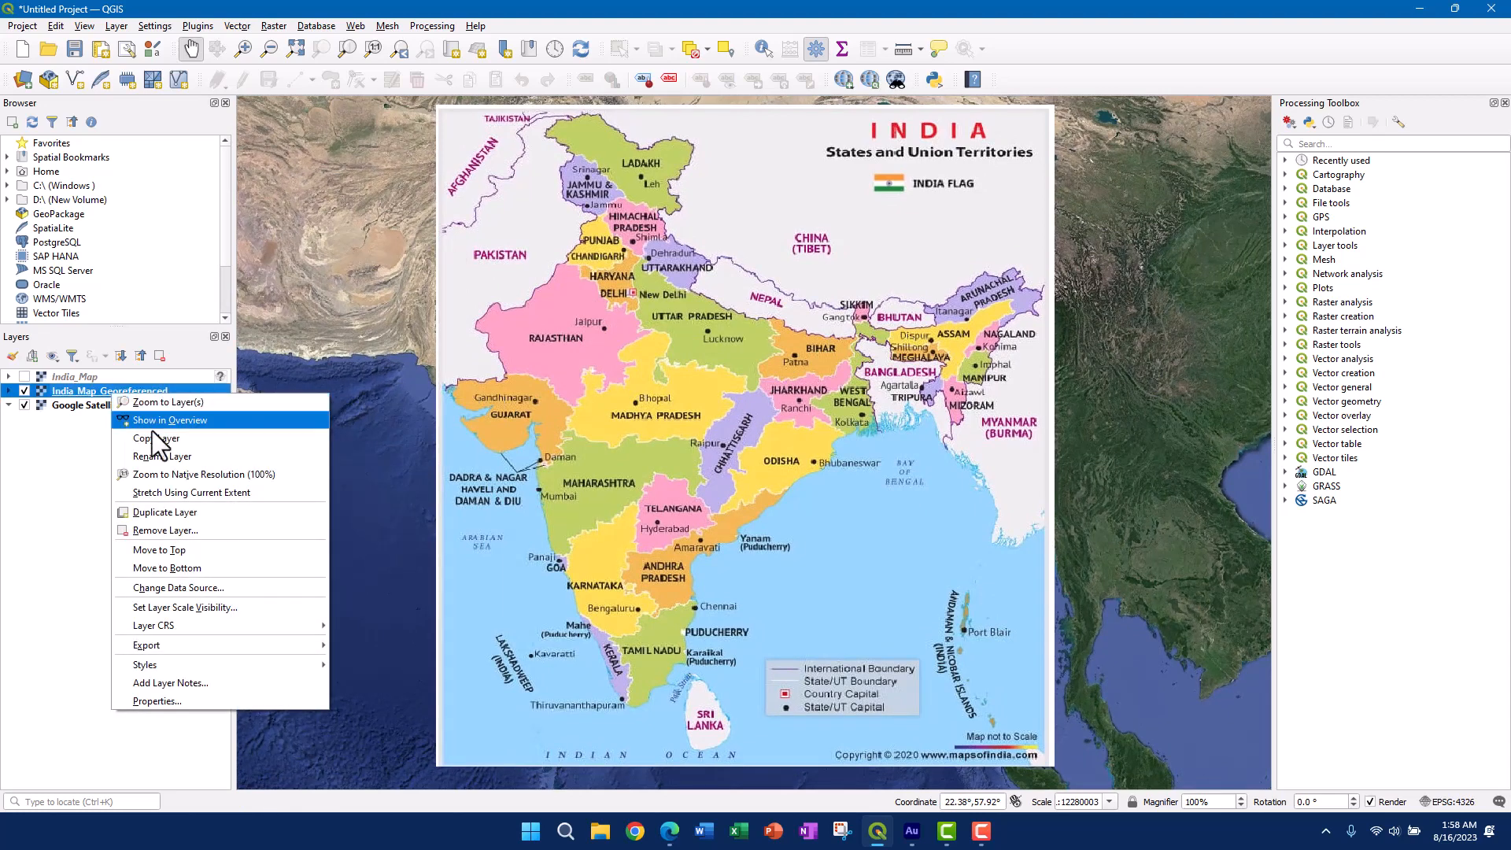
click(153, 700)
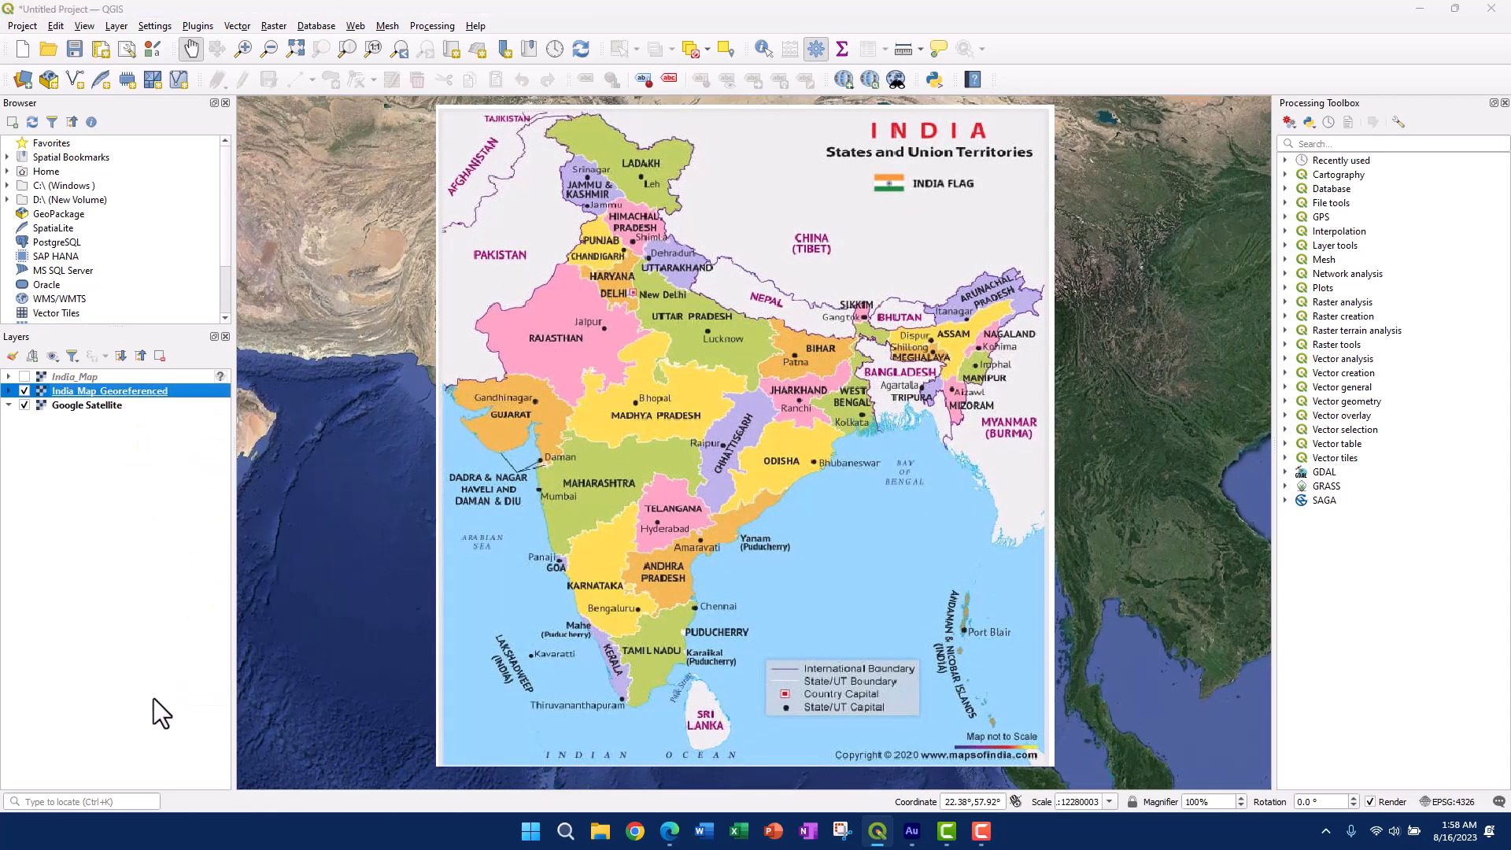
drag(389, 191, 106, 187)
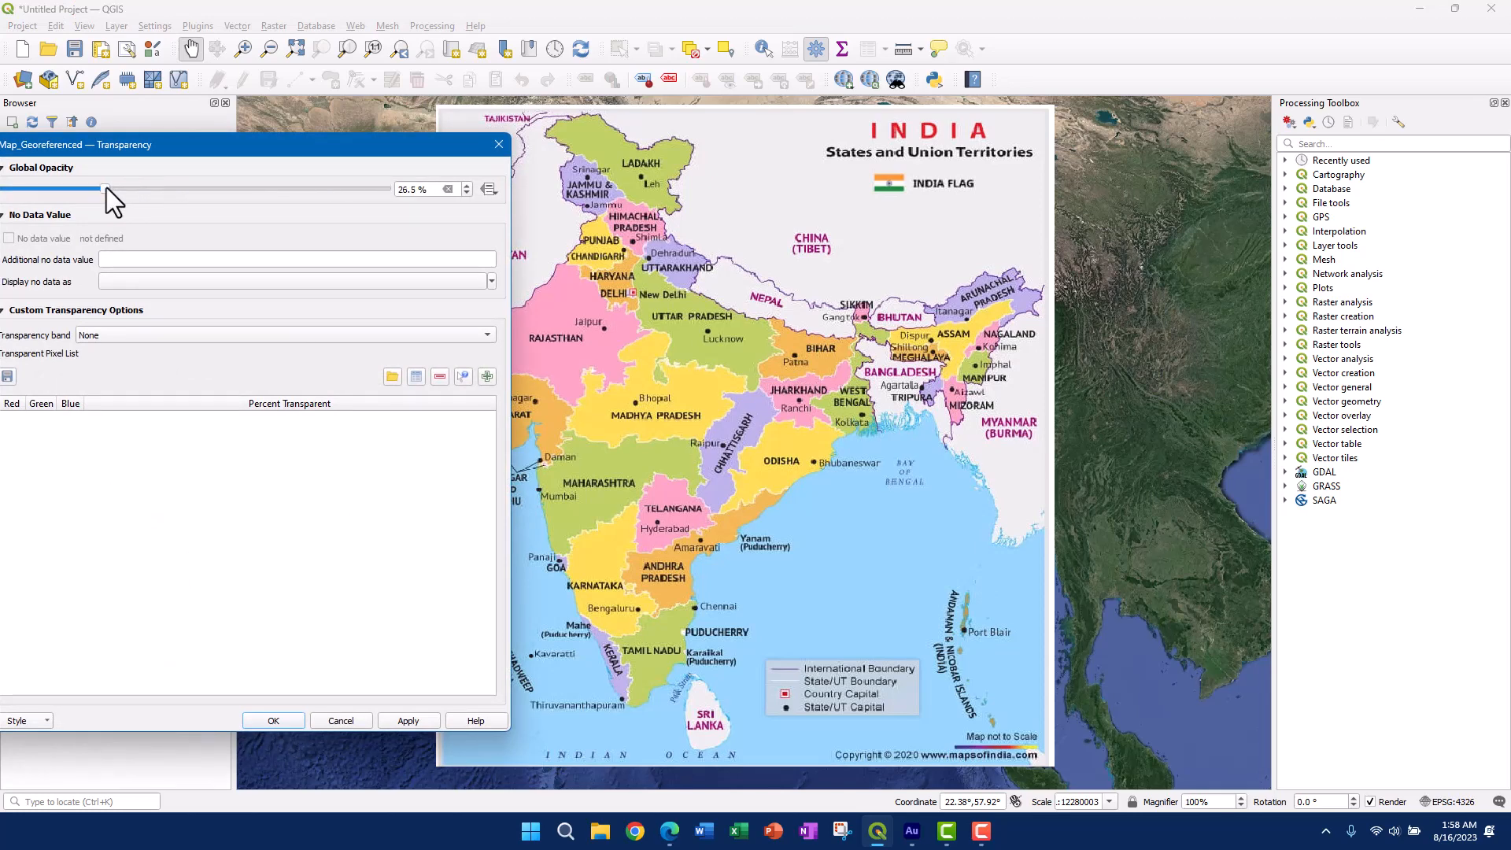
click(411, 720)
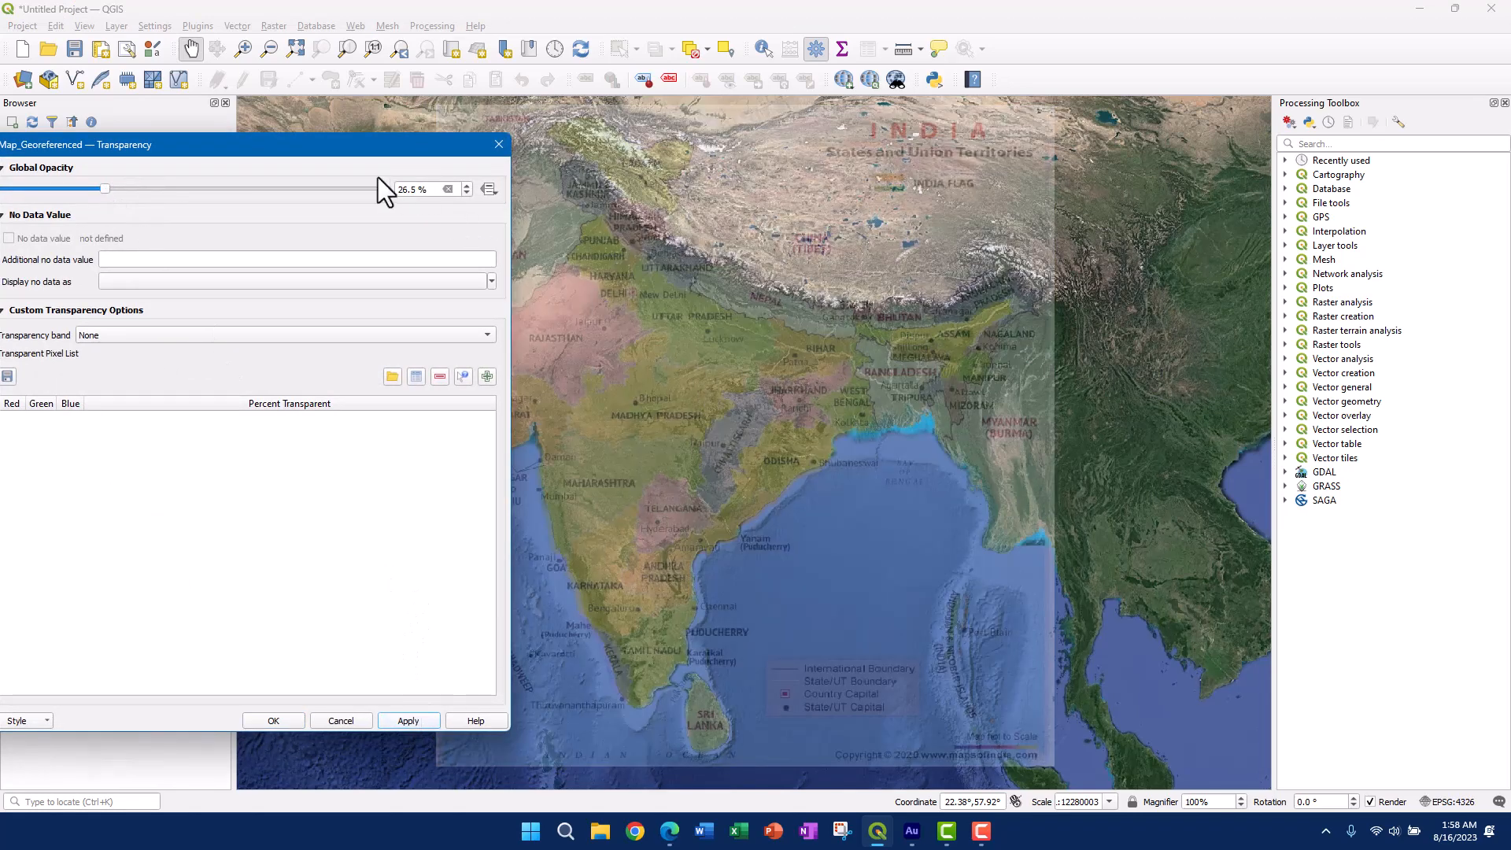
drag(351, 149, 225, 153)
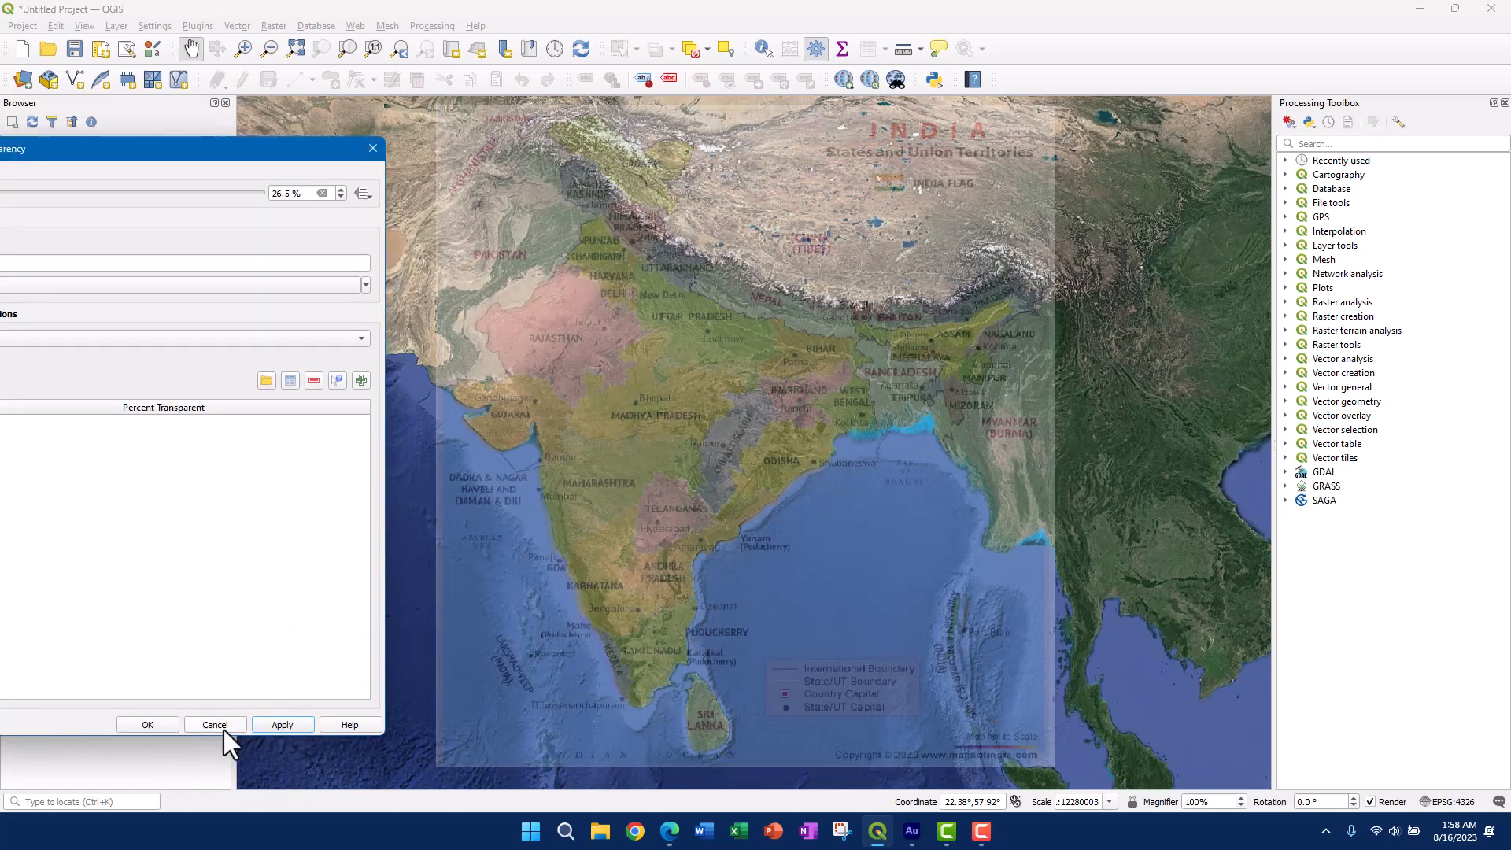
- Set the global opacity of the India_Map_Georeferenced layer back to 100 % and accept the layer properties
drag(10, 150, 325, 201)
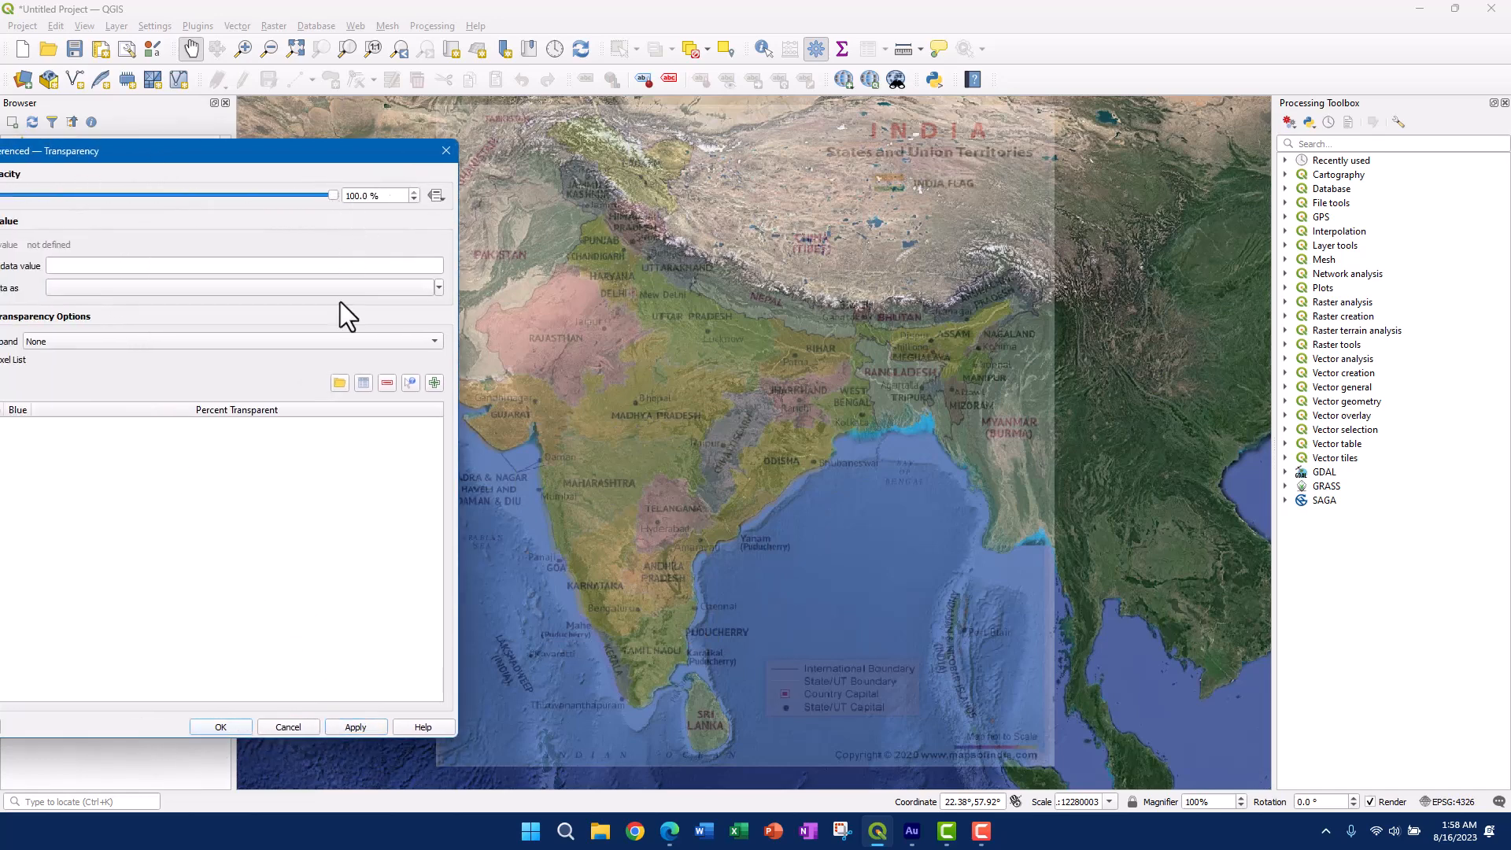
click(373, 724)
click(225, 728)
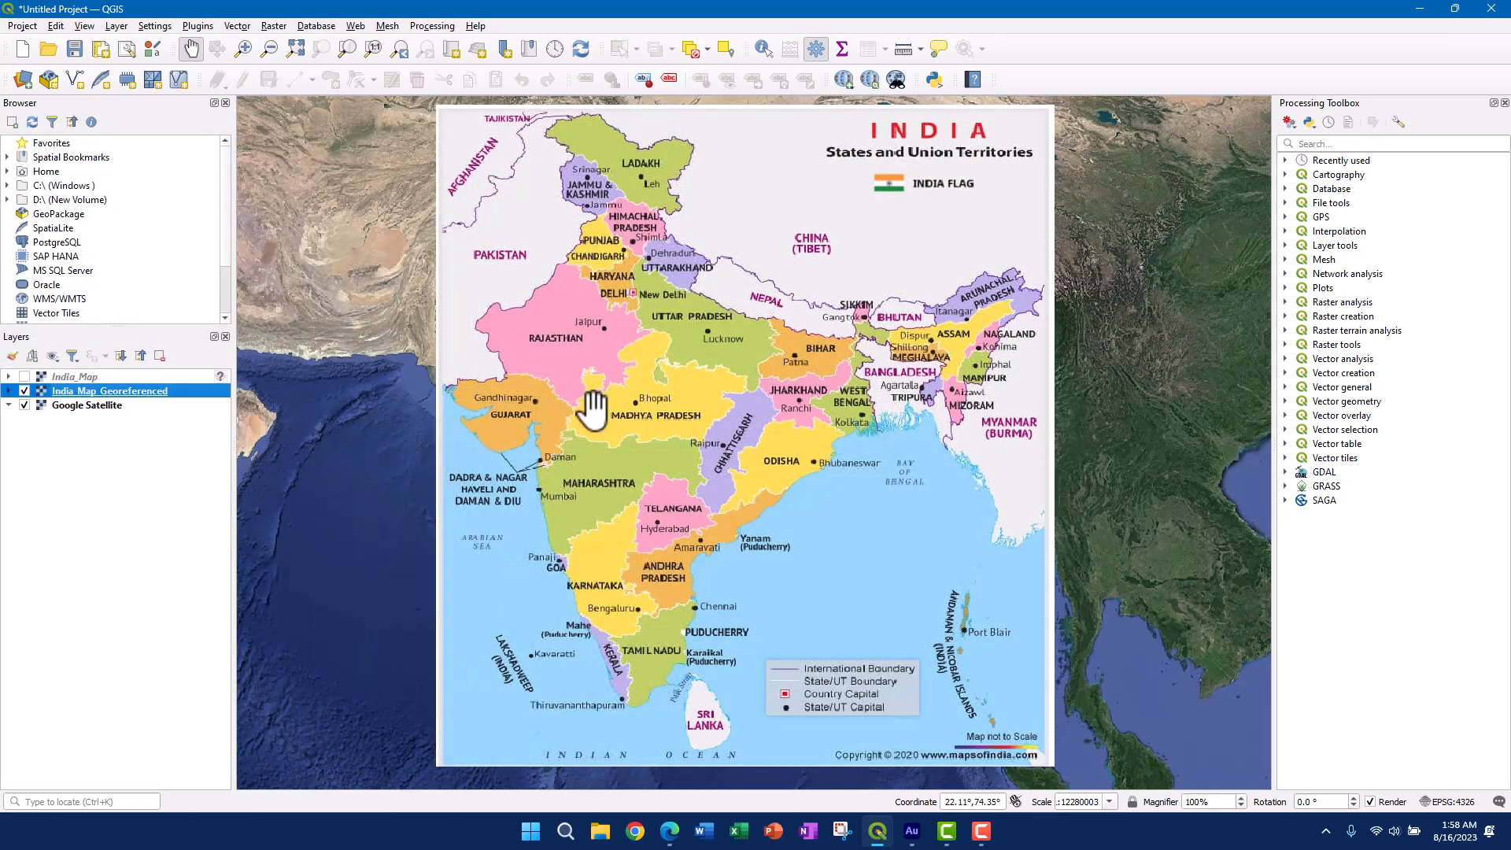
- Compare India_Map_Georeferenced with the satellite basemap by repeatedly switching the map layer's visibility off and on
drag(633, 384, 632, 381)
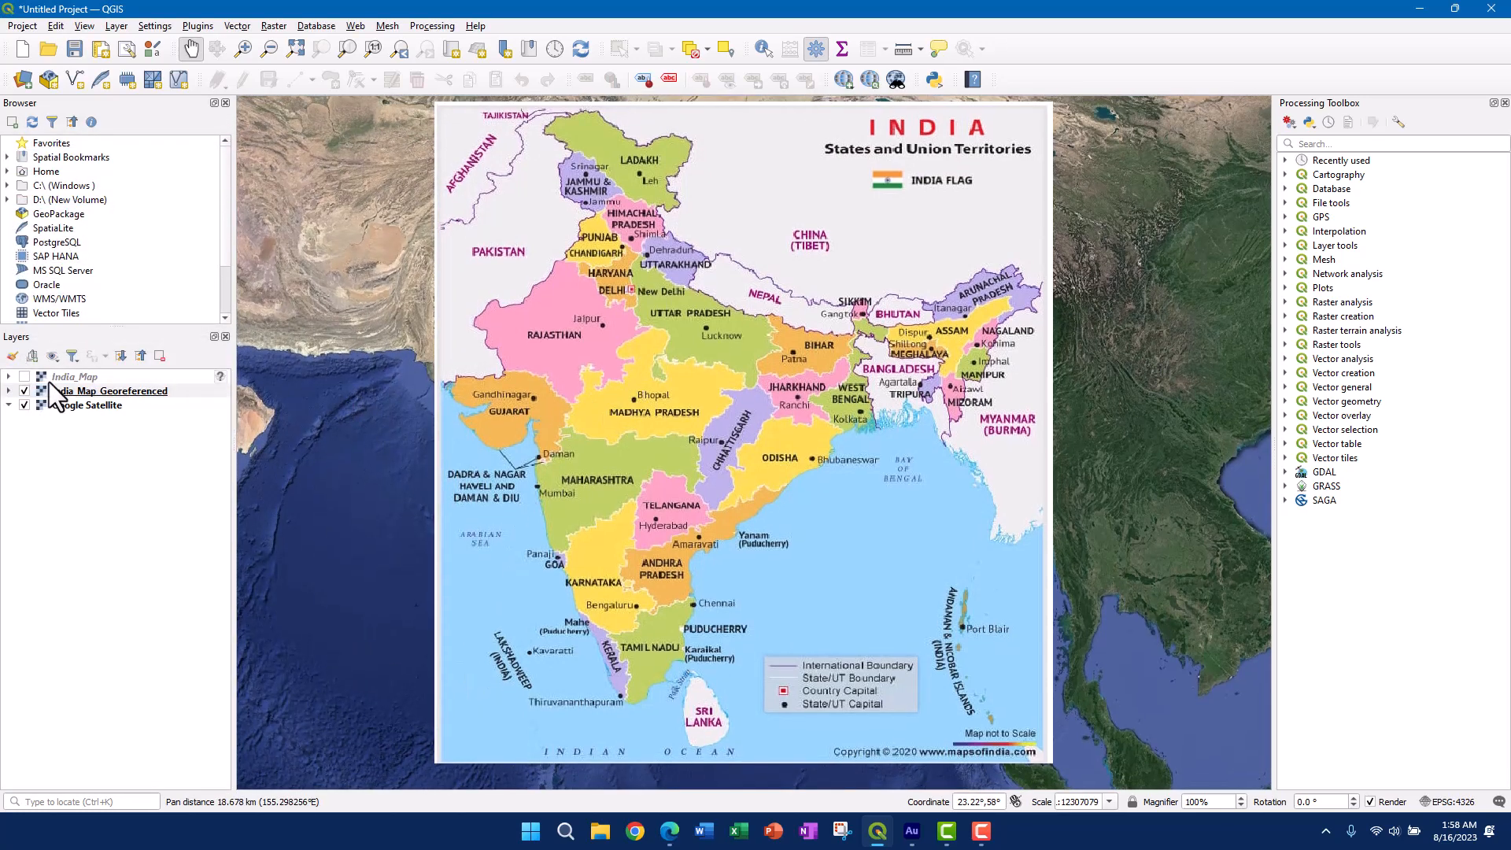
click(22, 391)
click(22, 390)
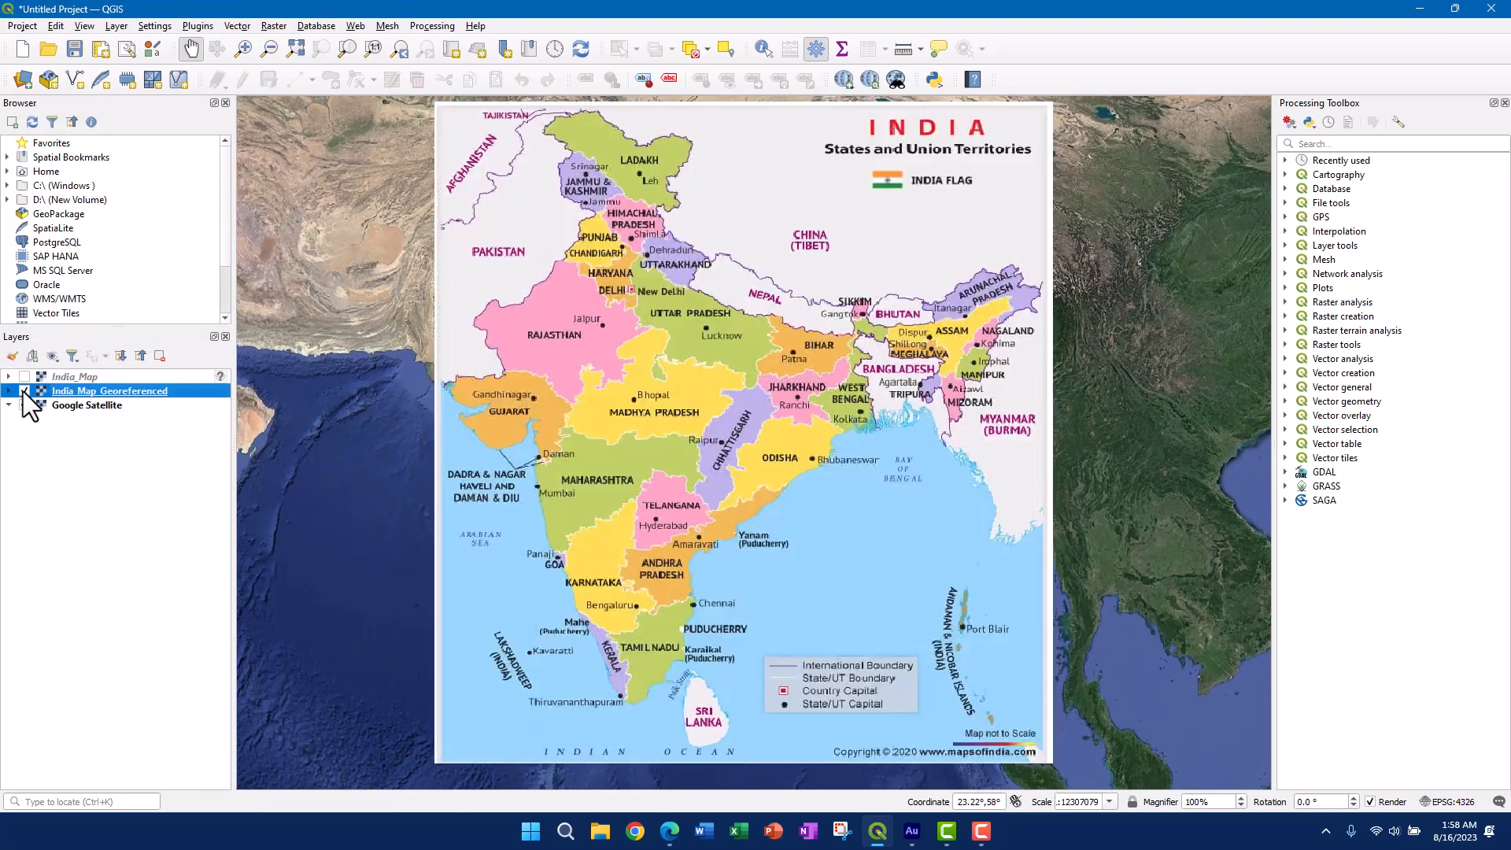
click(22, 390)
click(22, 391)
click(22, 391)
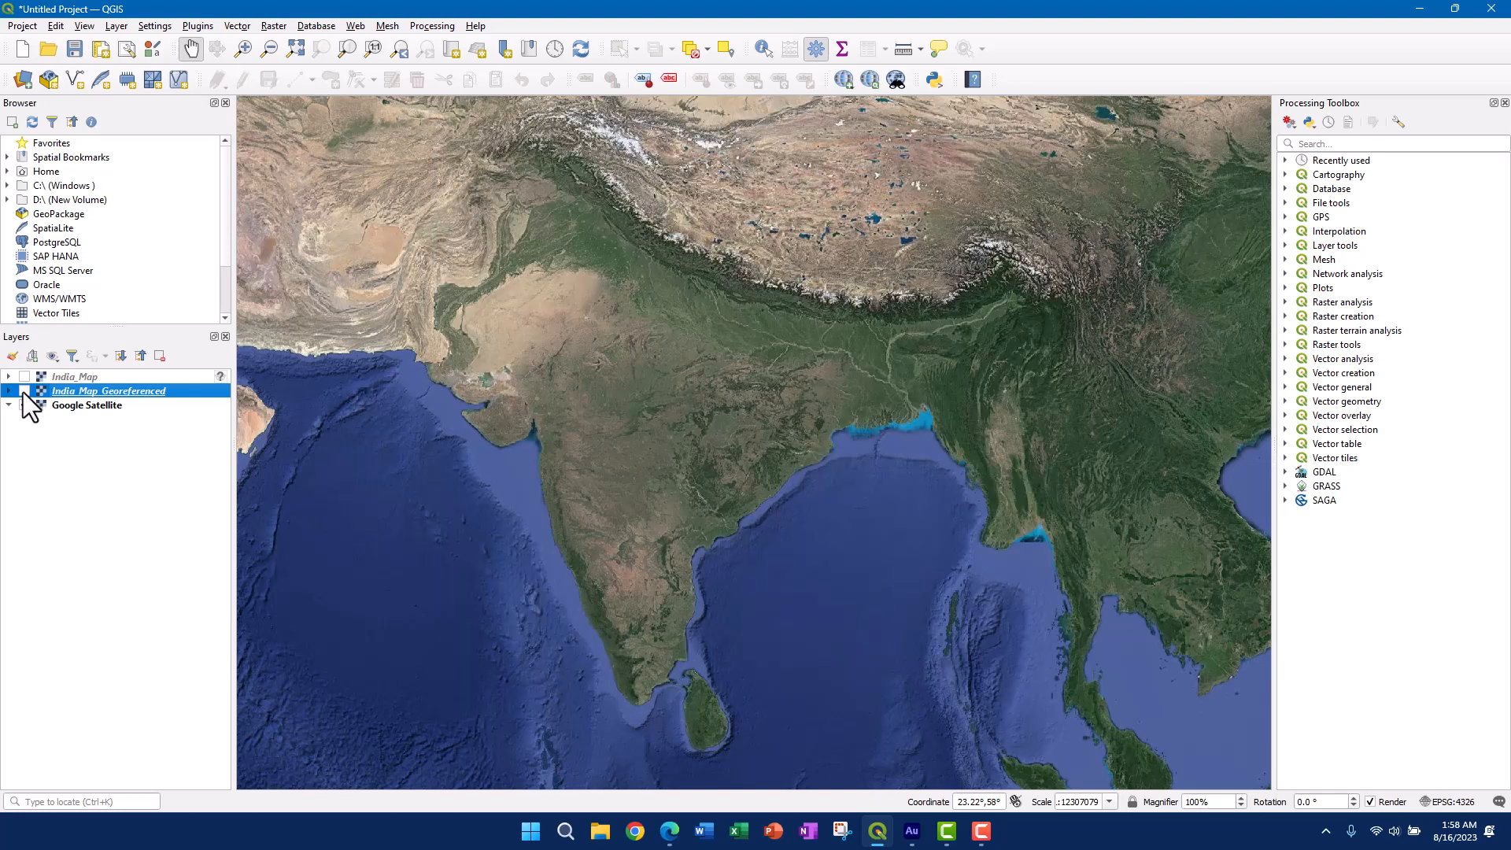
click(22, 391)
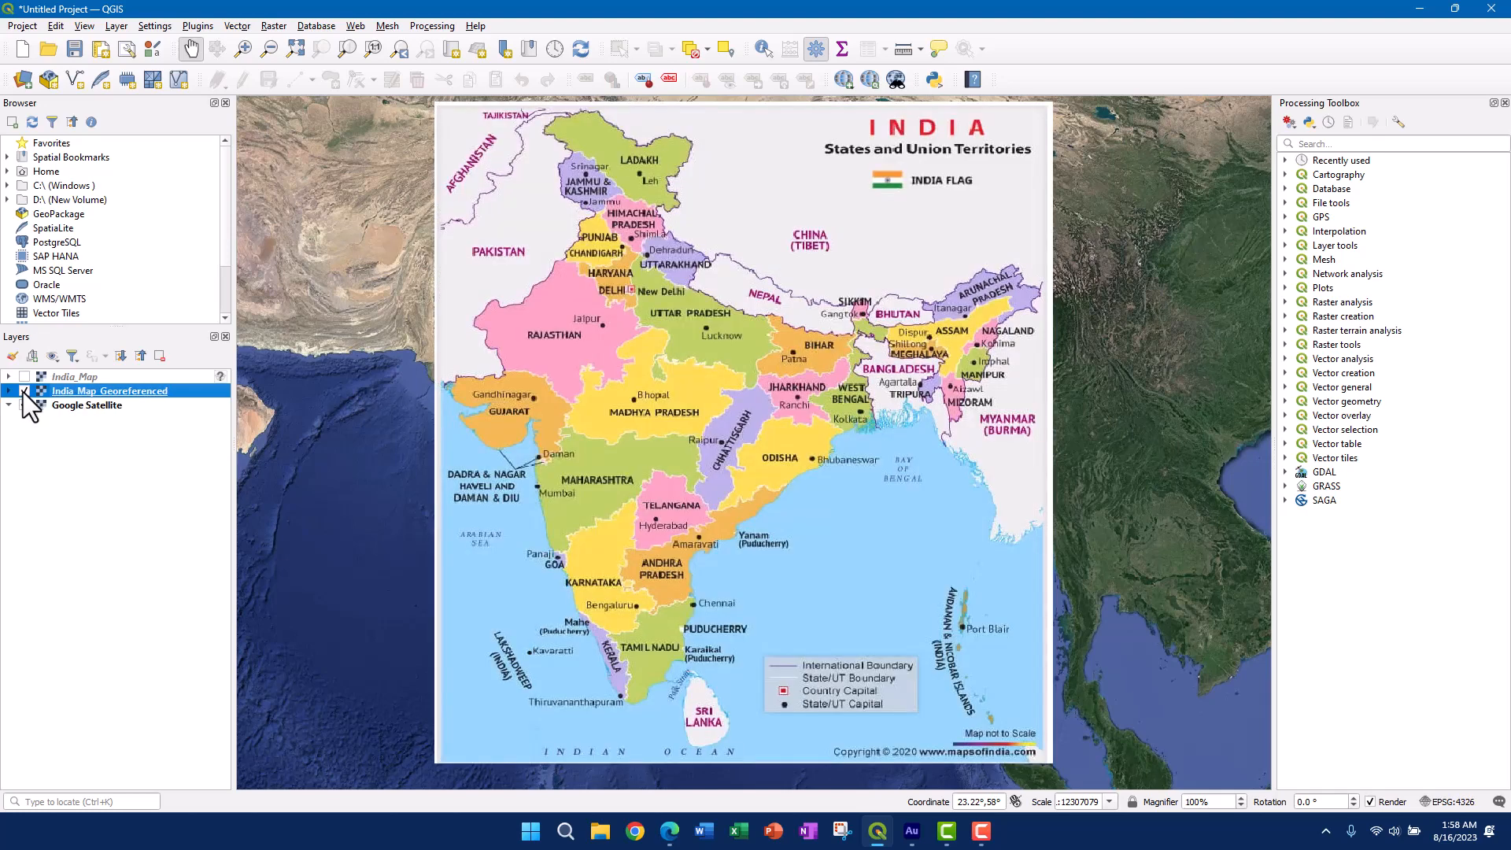
click(22, 390)
click(22, 391)
click(22, 391)
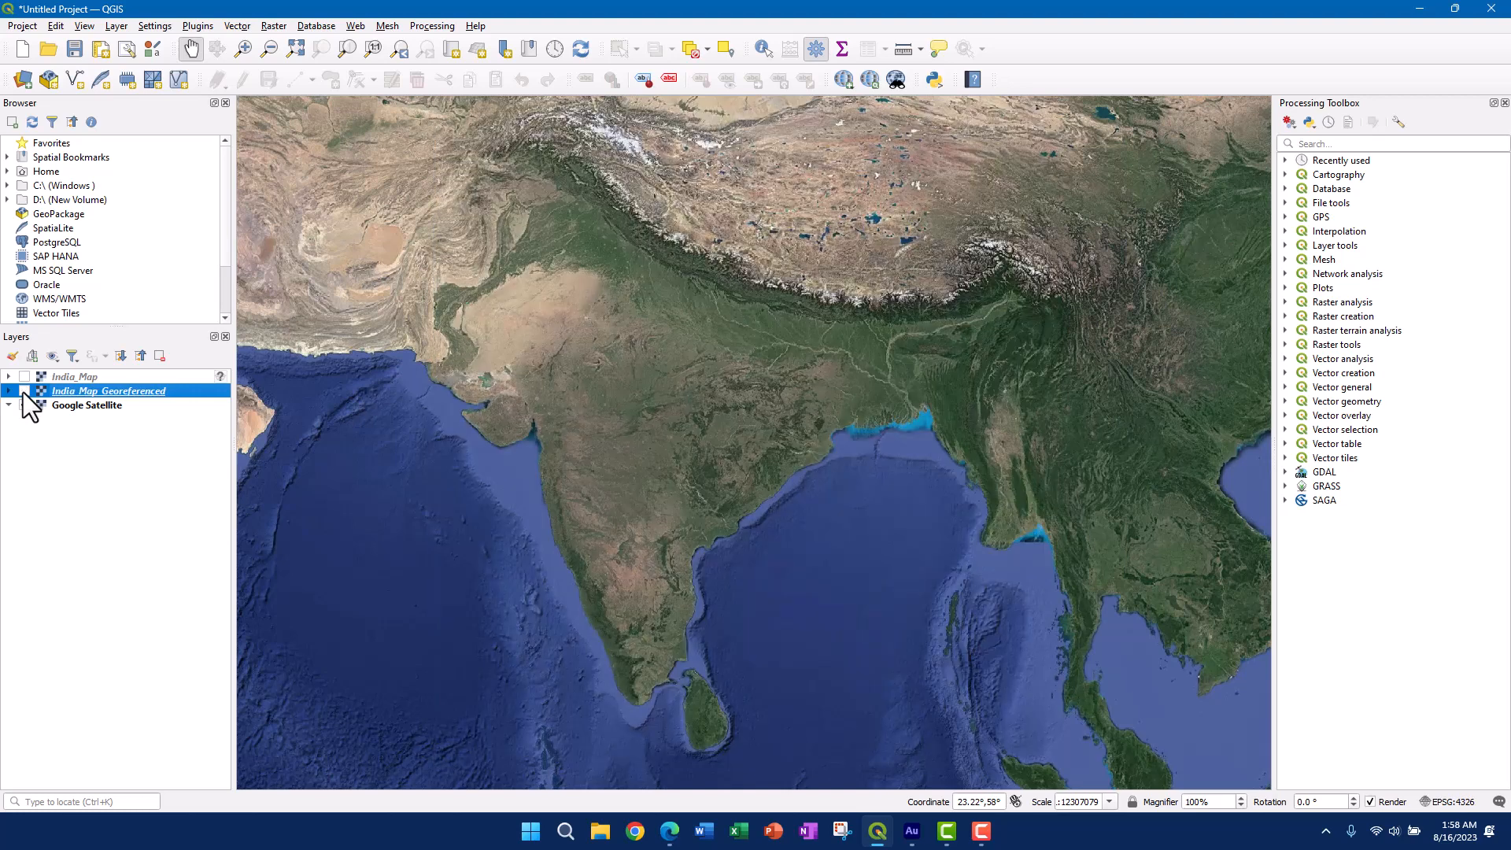
click(22, 391)
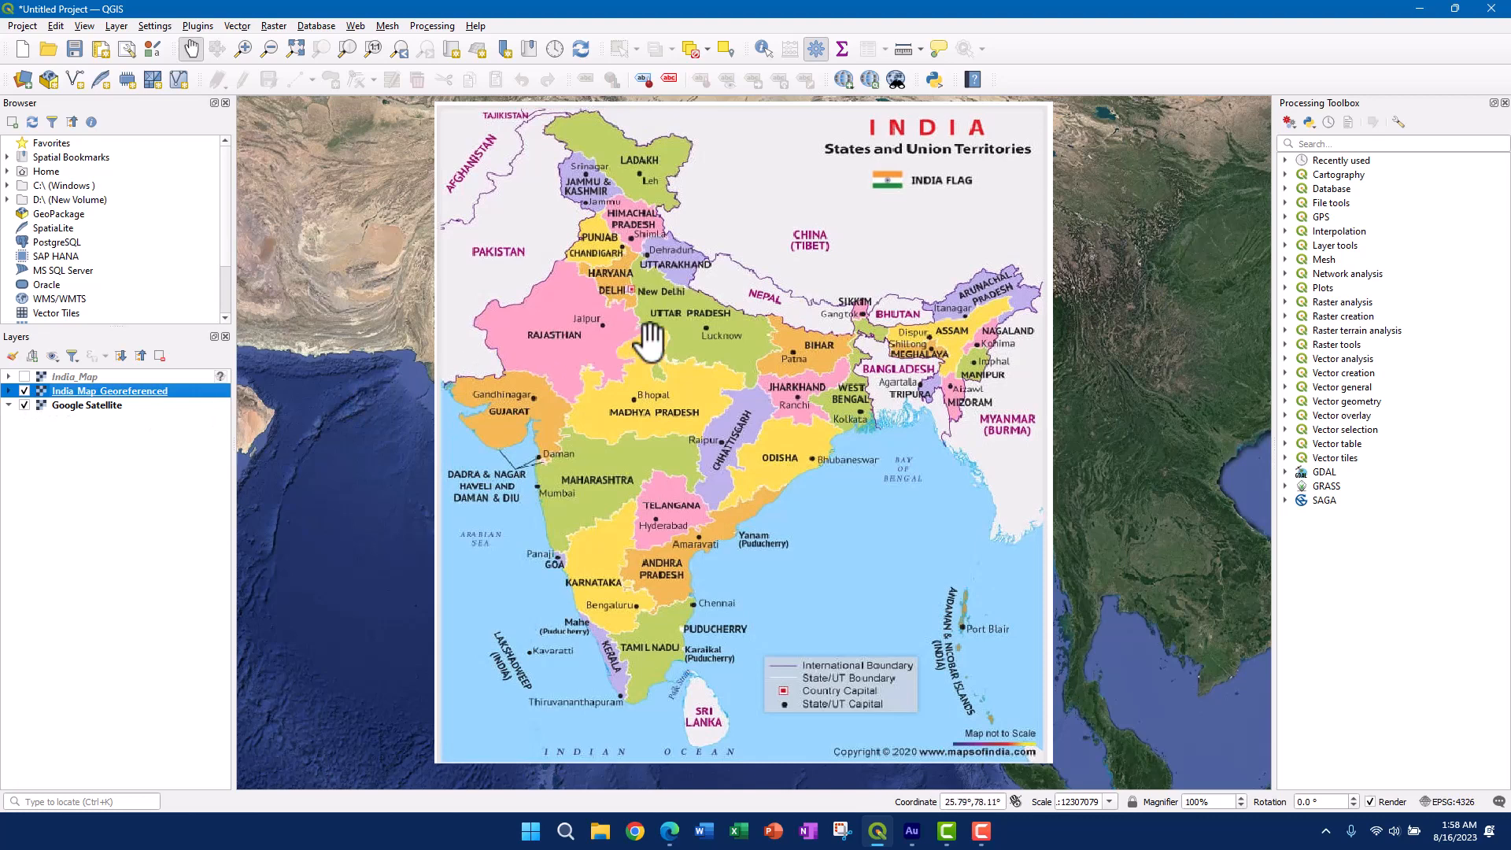
- Examine Bihar and its neighbouring states up close on the georeferenced map
scroll(650, 340, up, 2)
drag(870, 452, 650, 410)
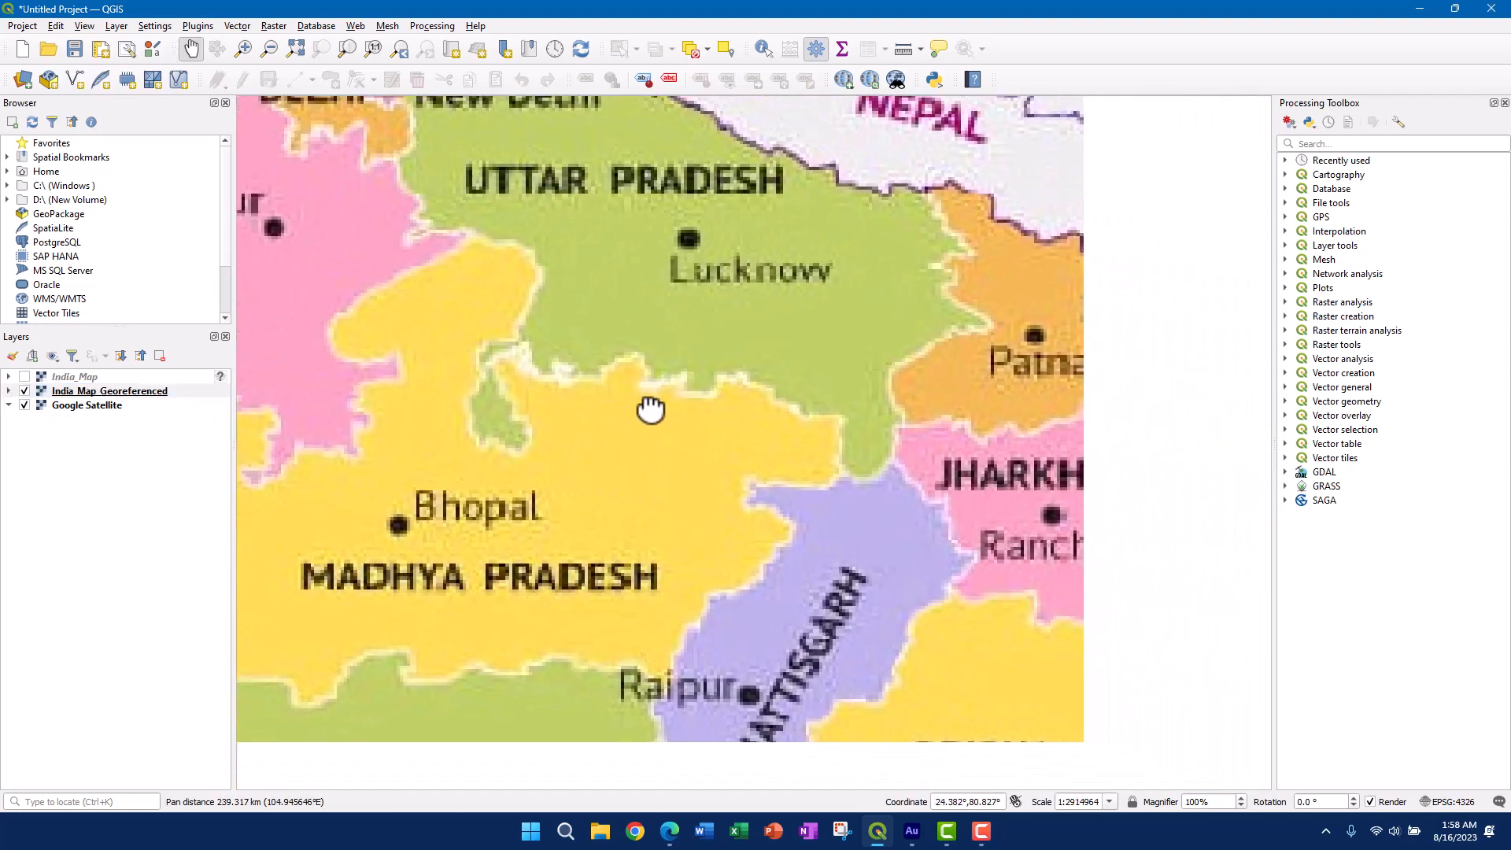
drag(722, 334, 627, 427)
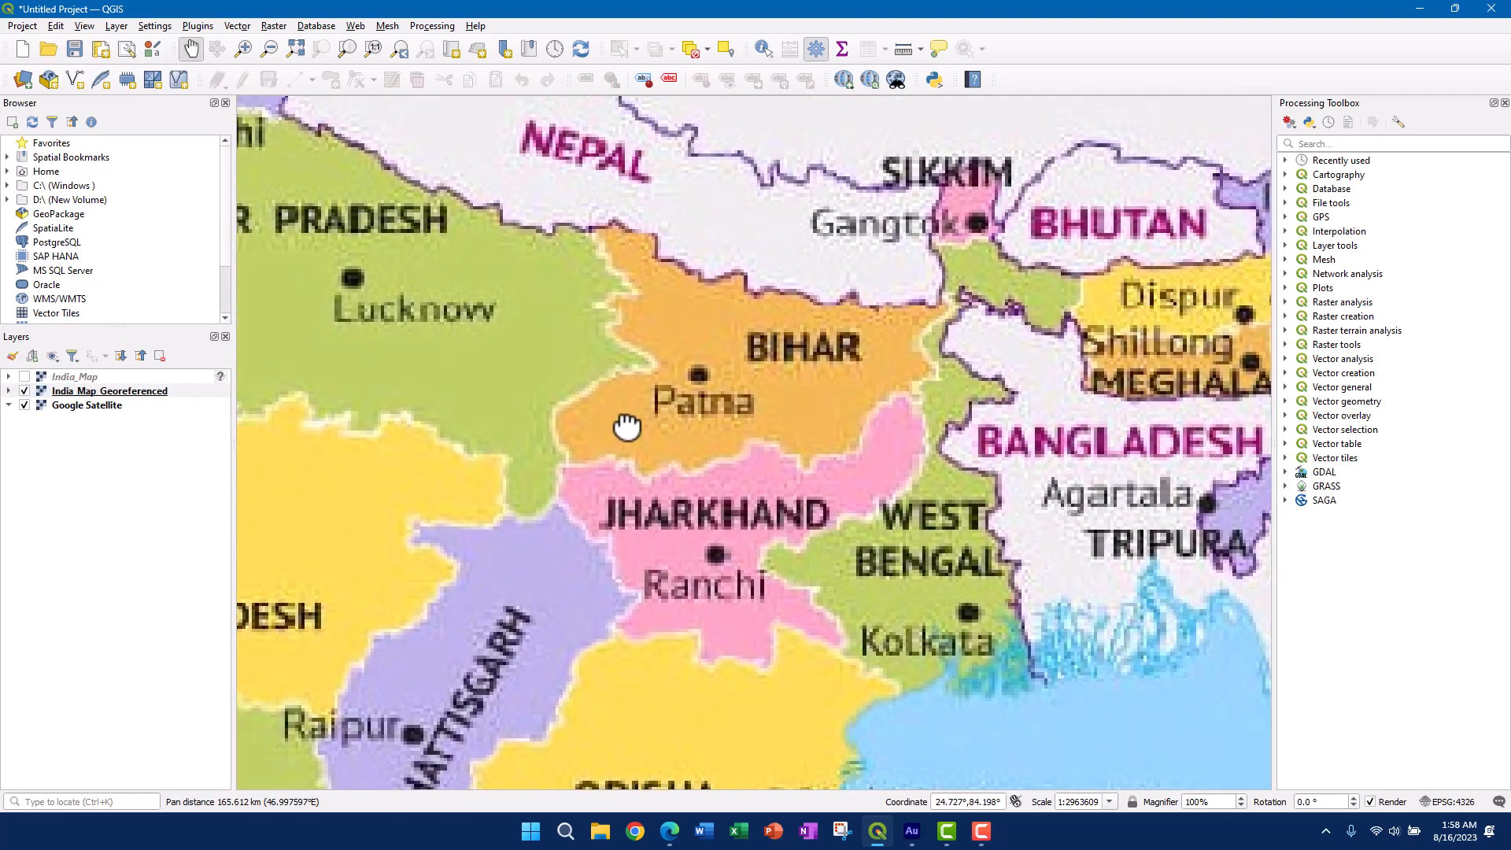
mouse_move(688, 371)
mouse_down()
mouse_move(676, 430)
mouse_move(694, 391)
mouse_up()
scroll(675, 383, up, 1)
scroll(675, 429, down, 1)
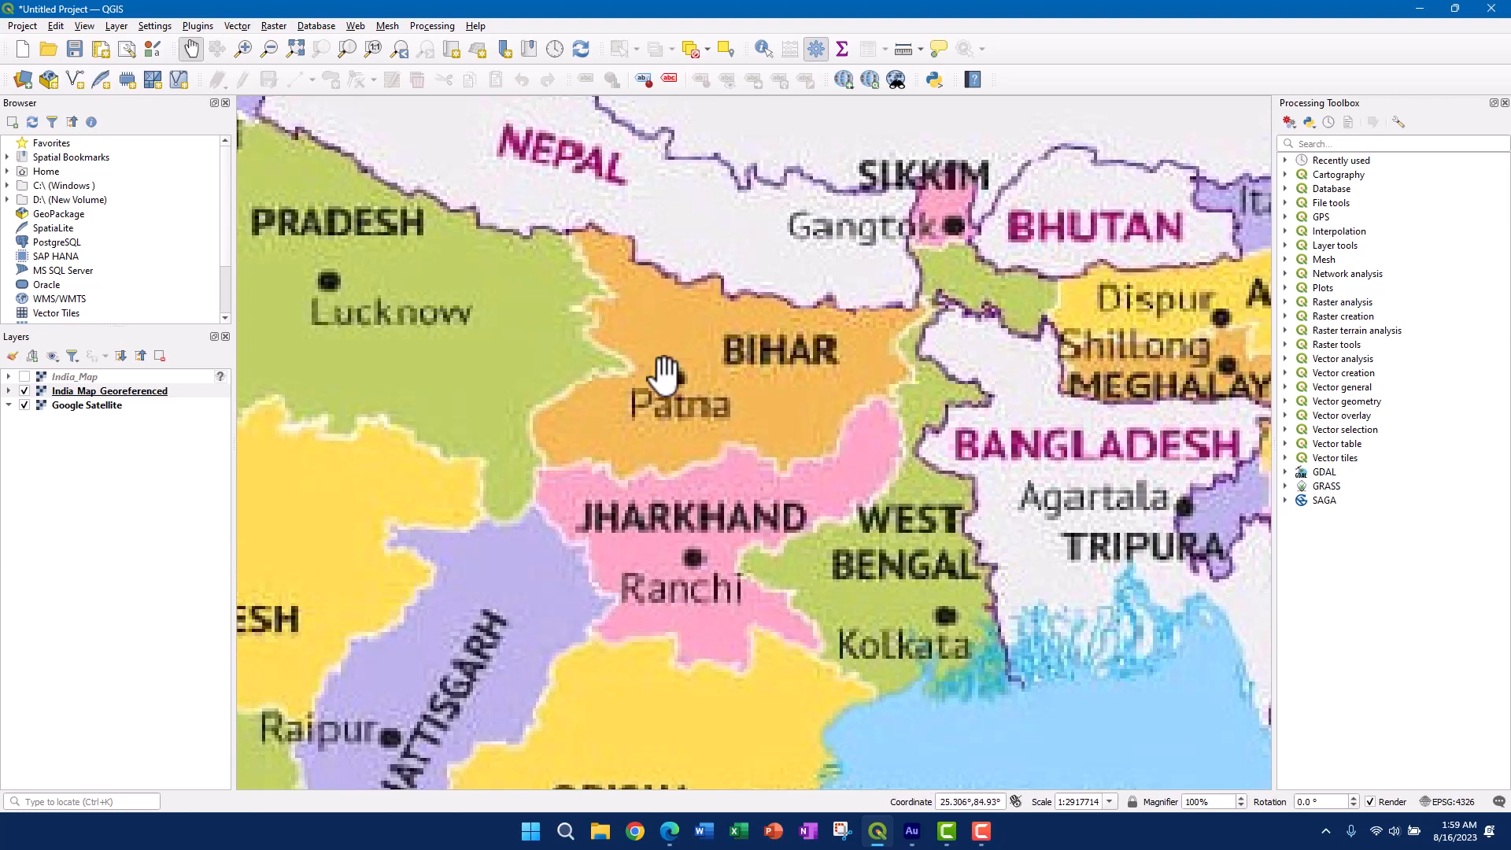
scroll(665, 376, down, 1)
drag(503, 378, 674, 370)
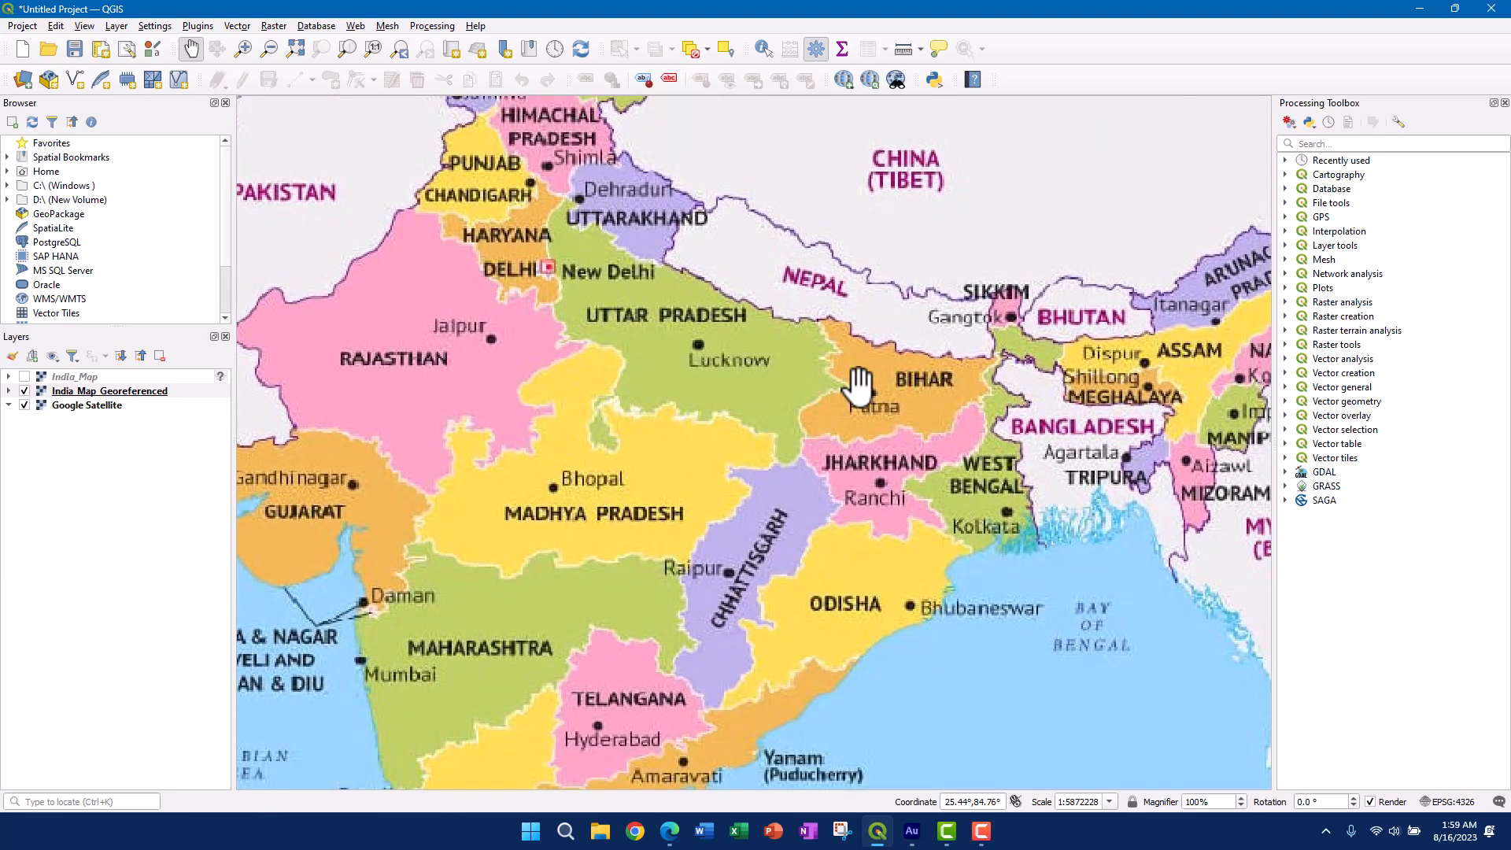
scroll(843, 390, up, 1)
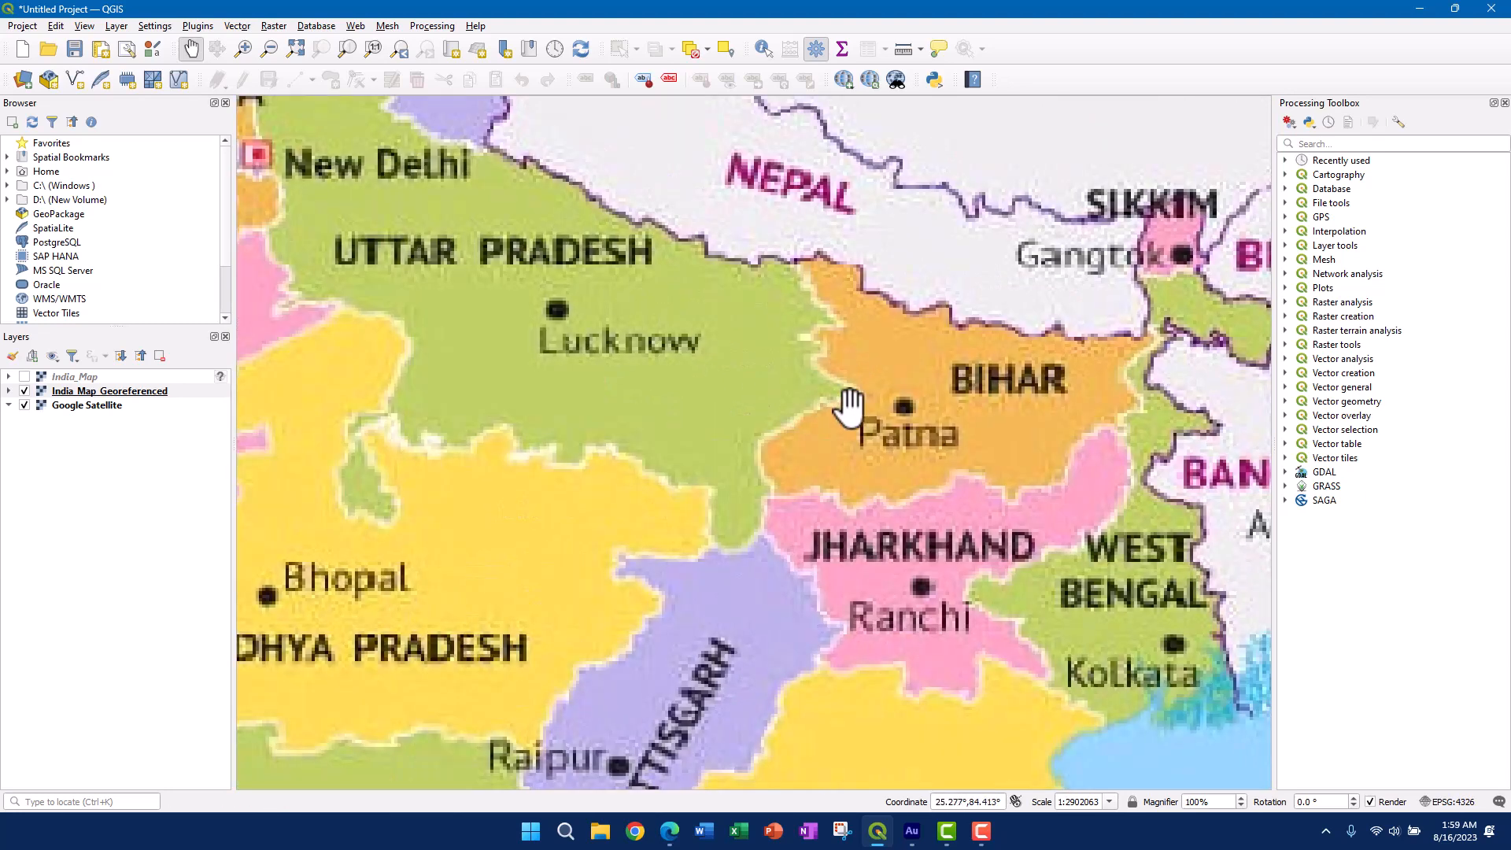
drag(875, 404, 675, 337)
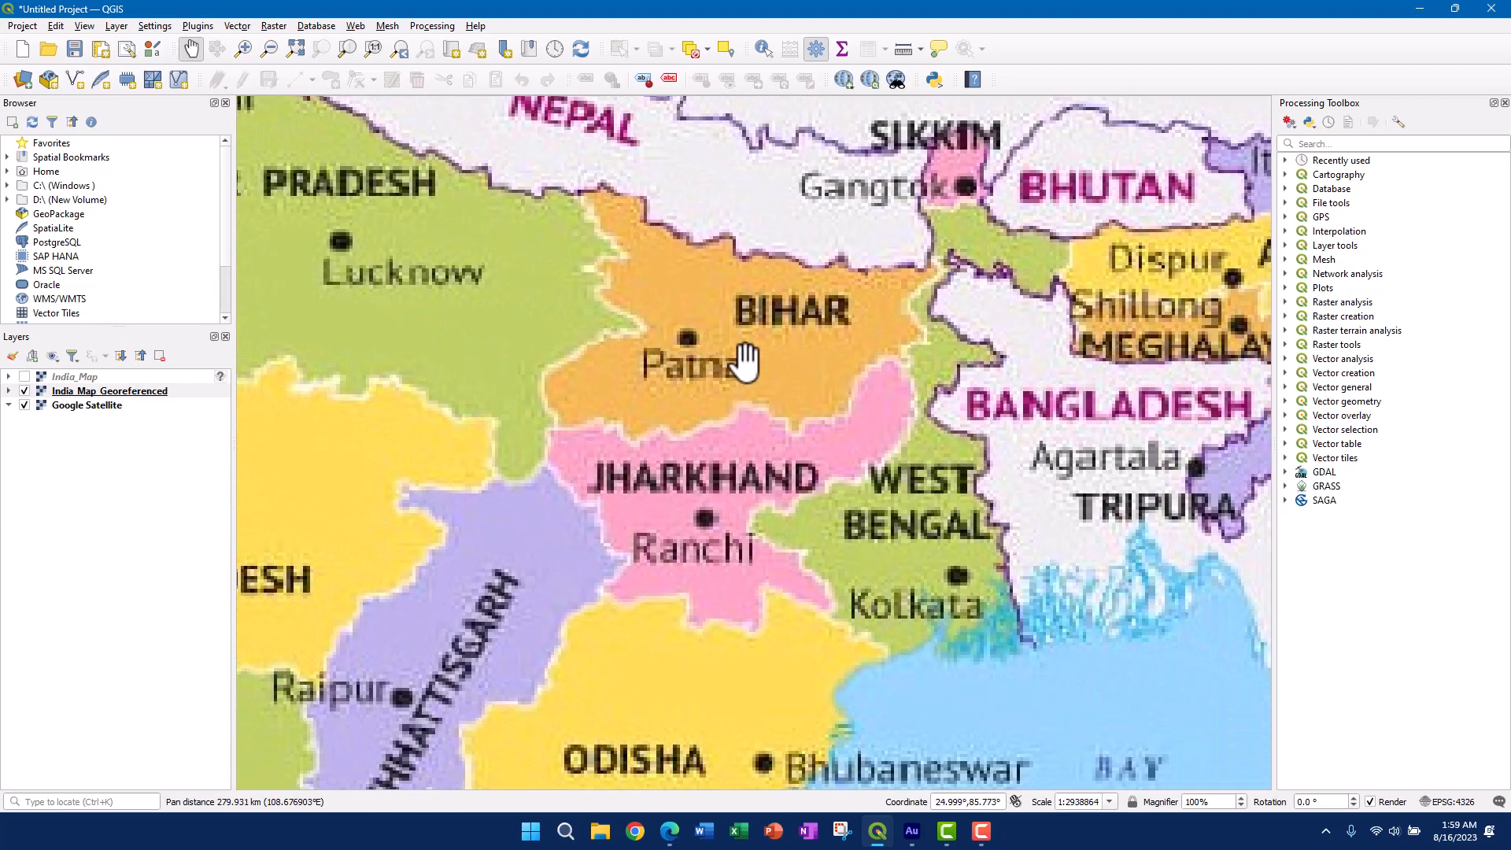
scroll(742, 404, down, 1)
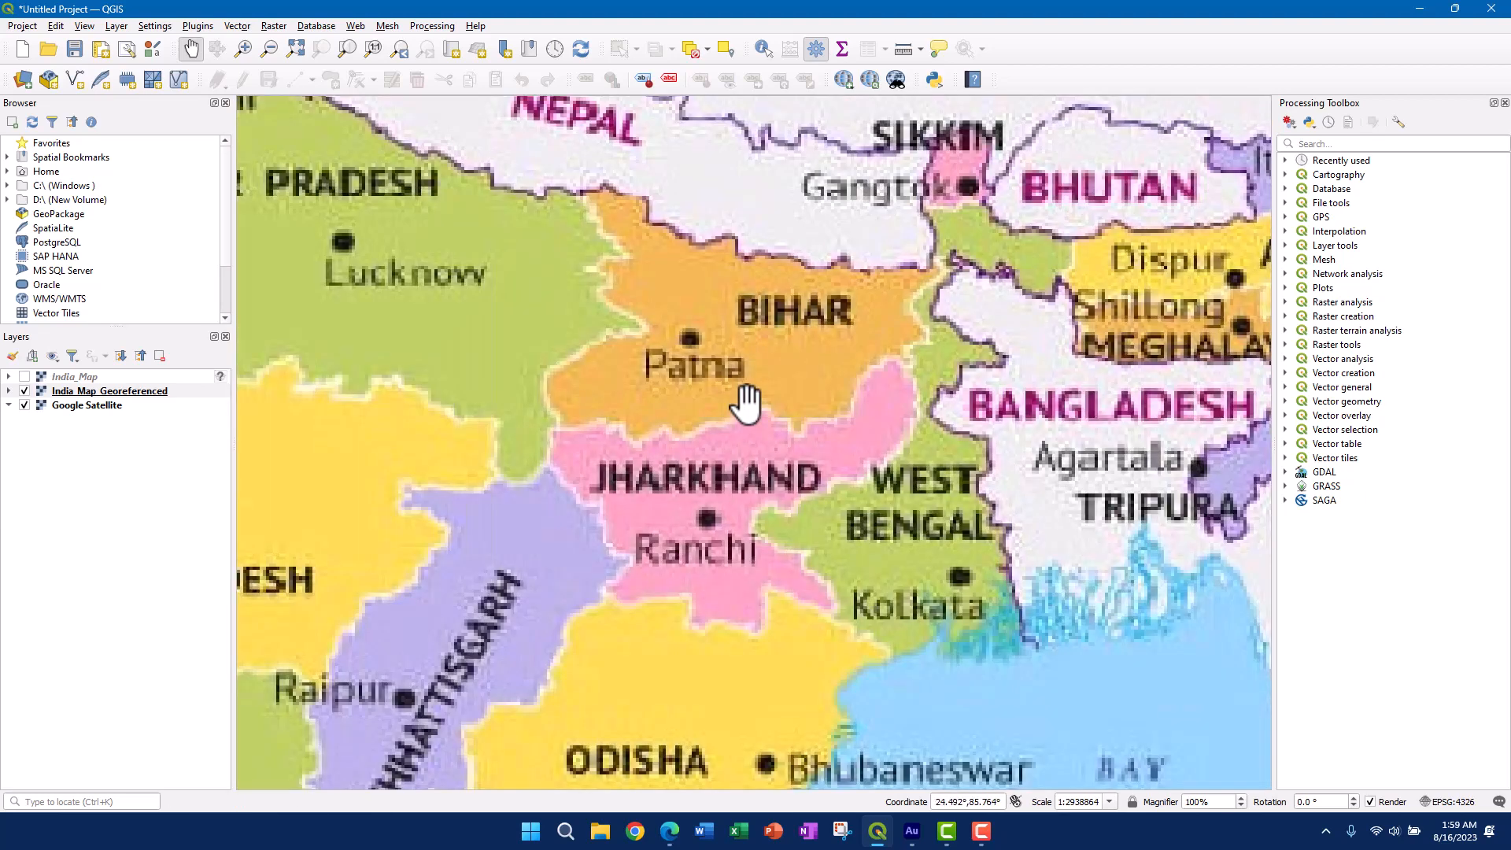
drag(736, 371, 715, 398)
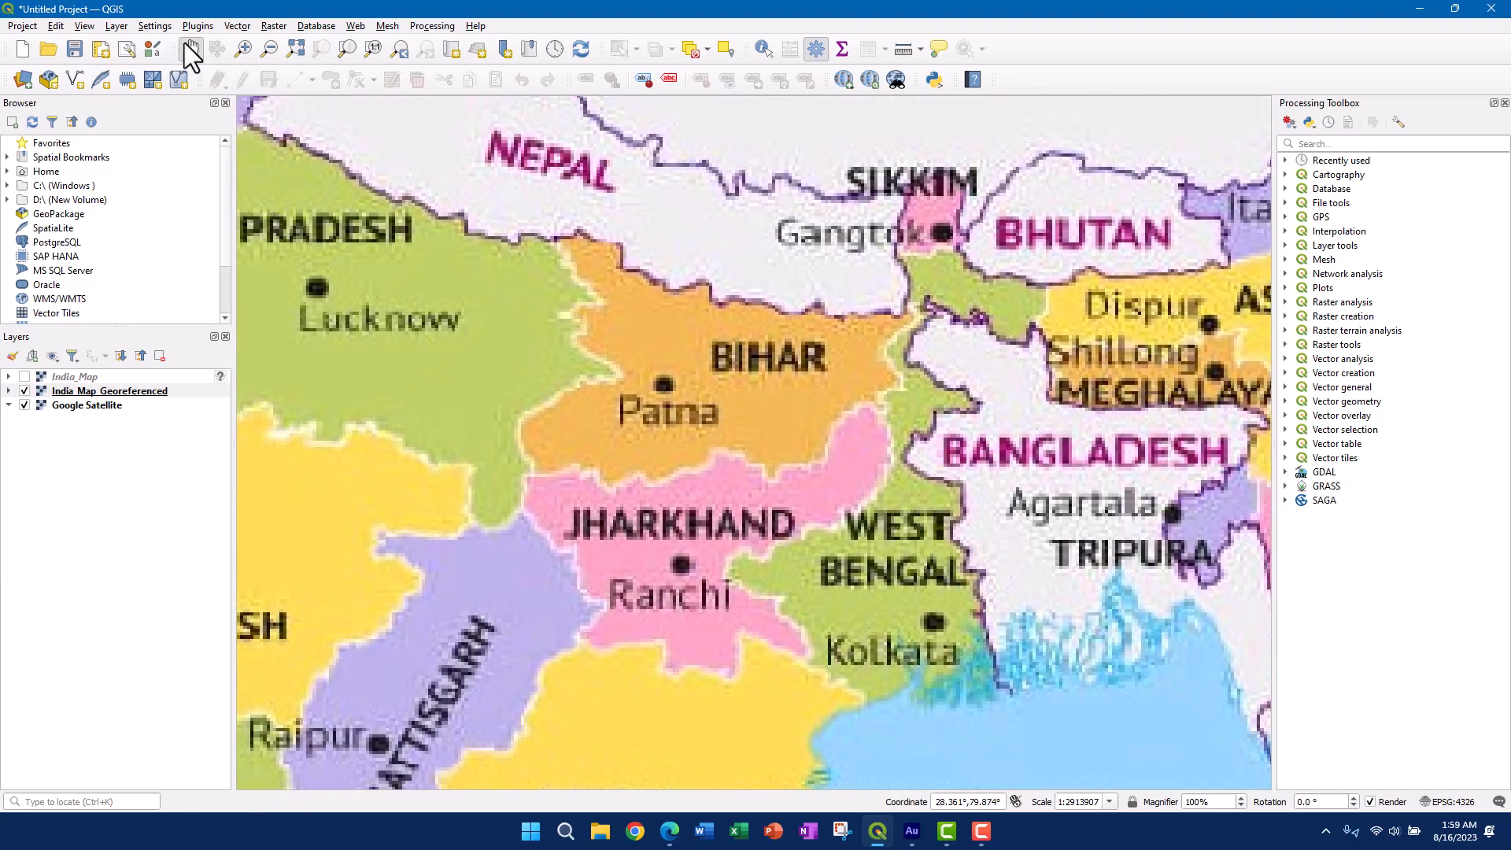
- Start a new shapefile layer with the file name State_boundary and Polygon as its geometry type
click(115, 27)
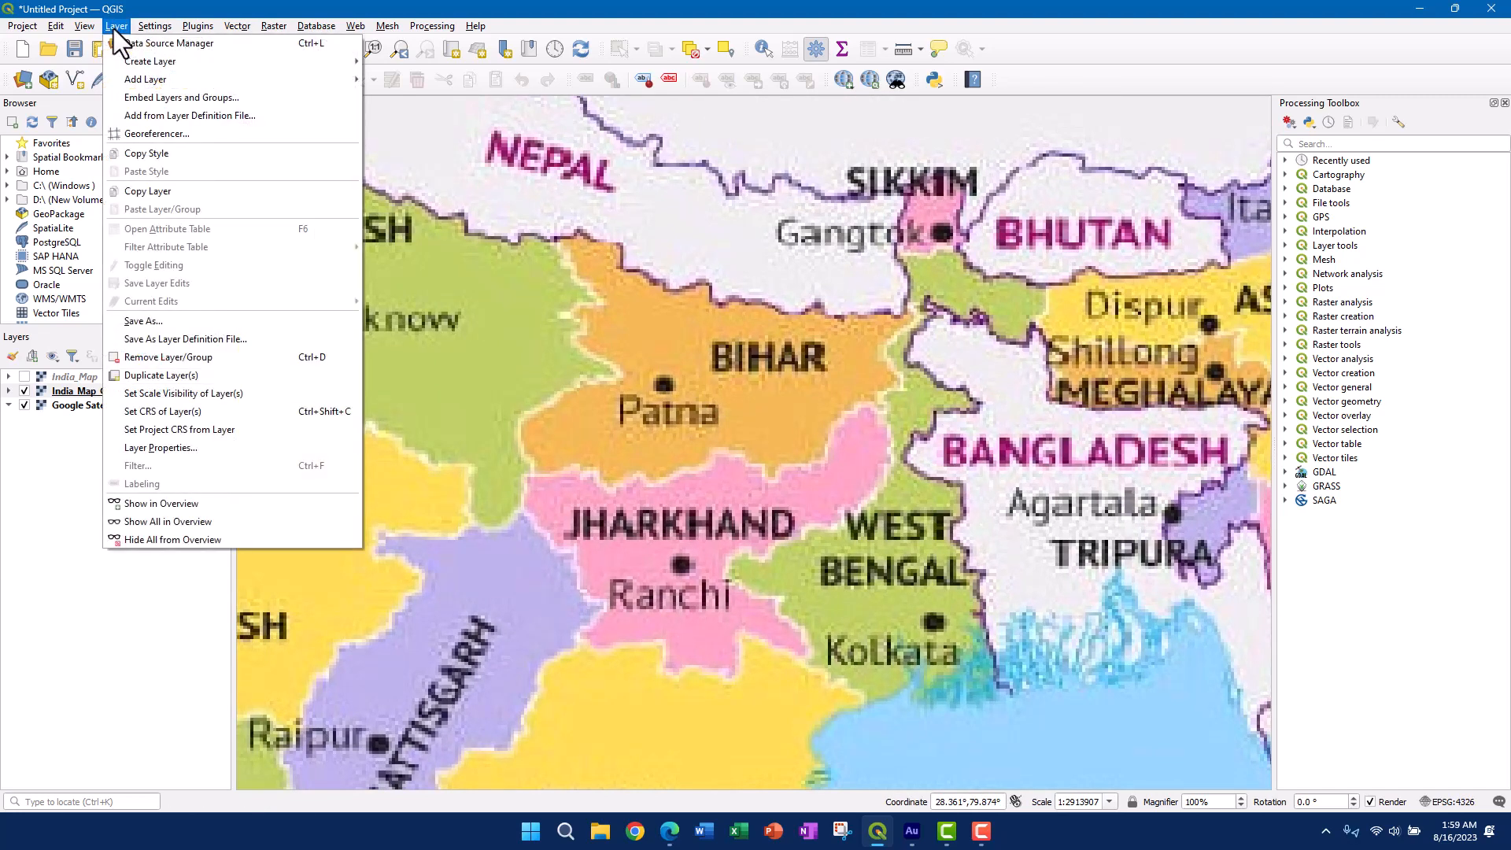
mouse_move(140, 67)
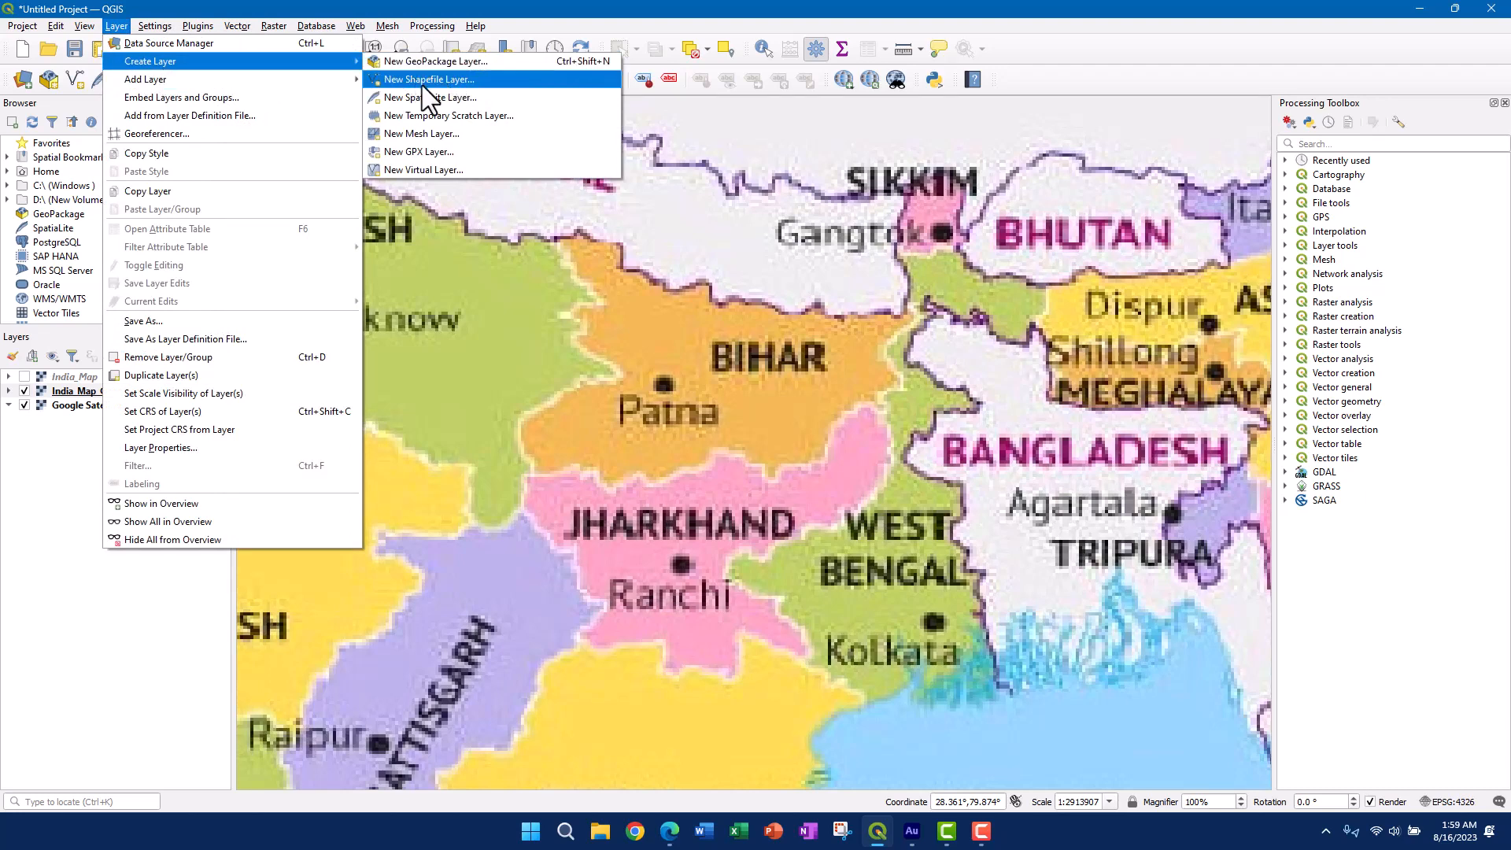
click(469, 82)
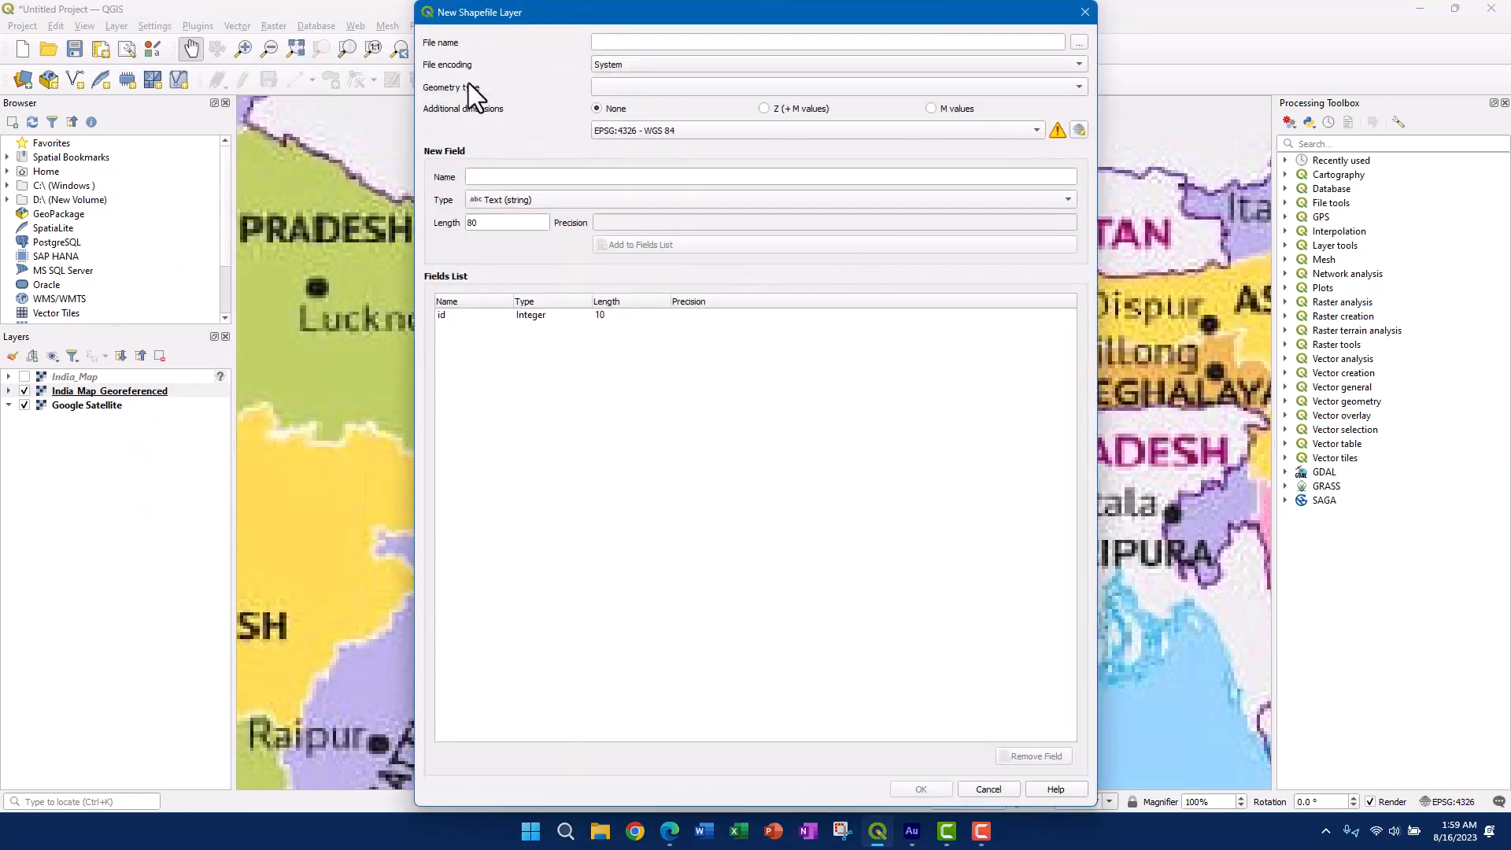
click(652, 44)
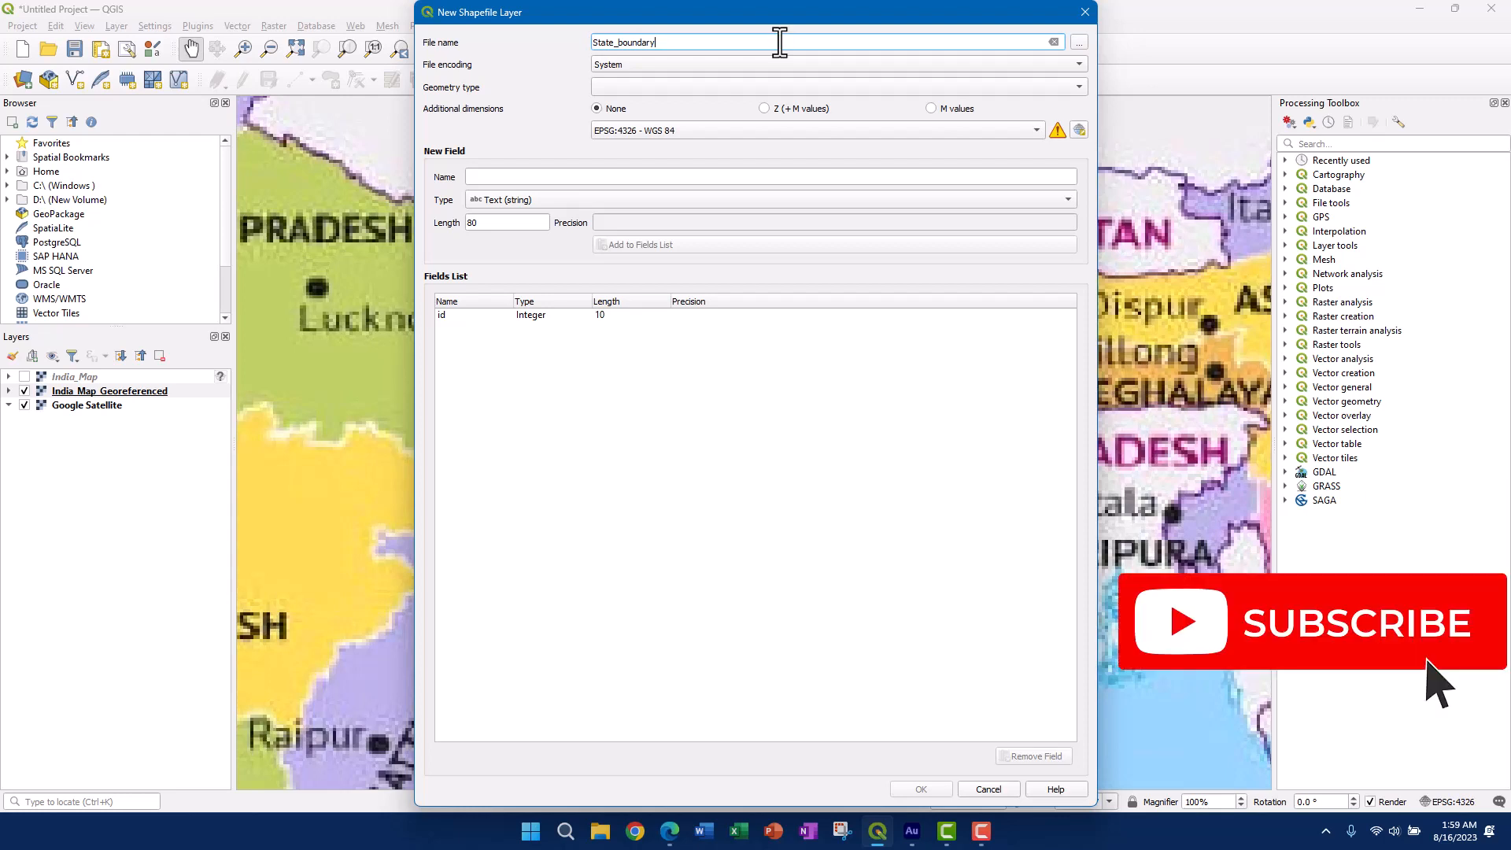
click(623, 89)
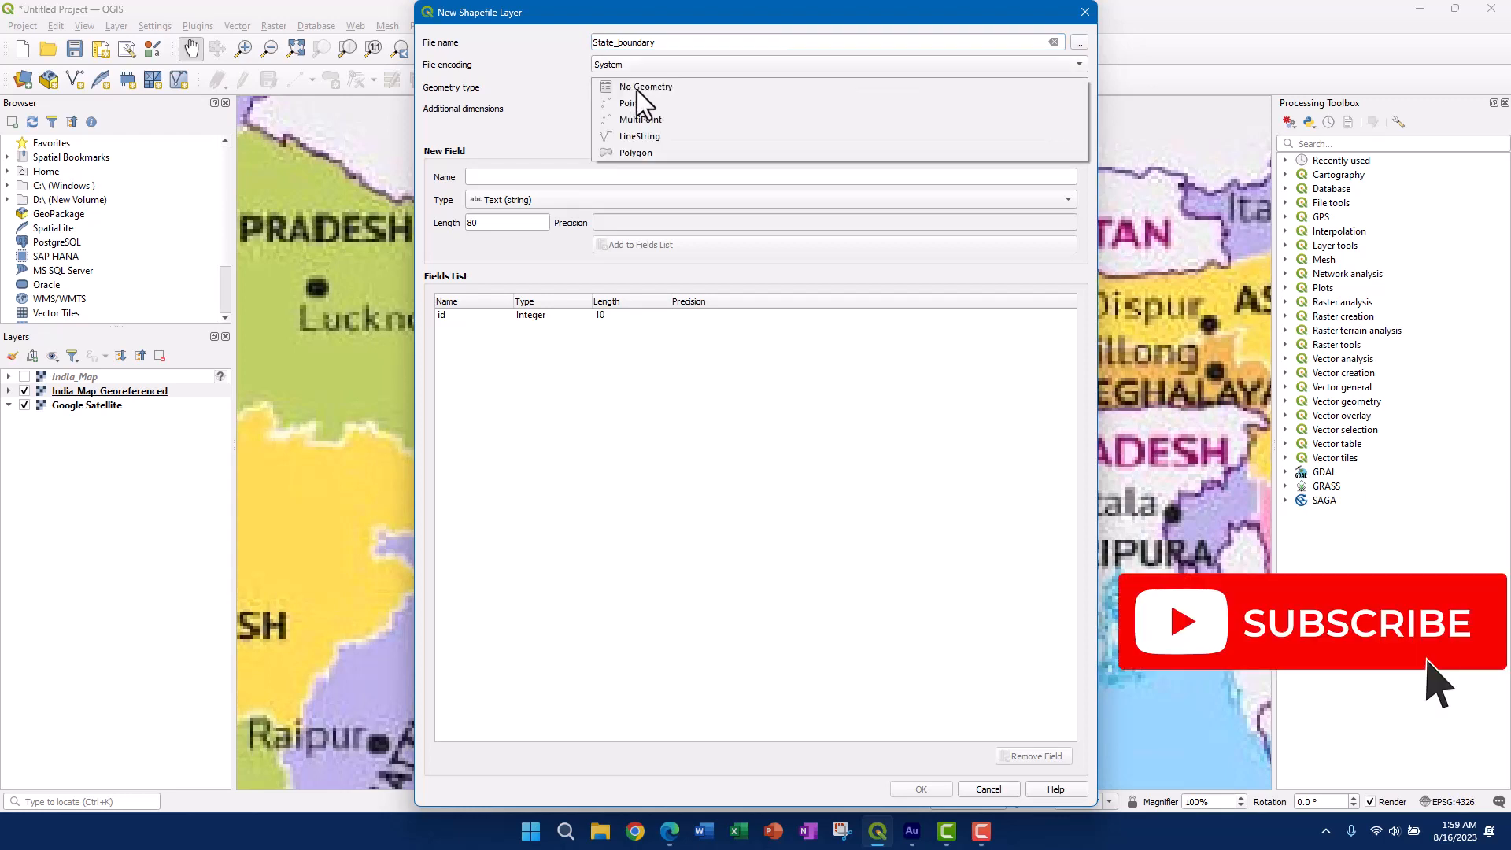
click(645, 154)
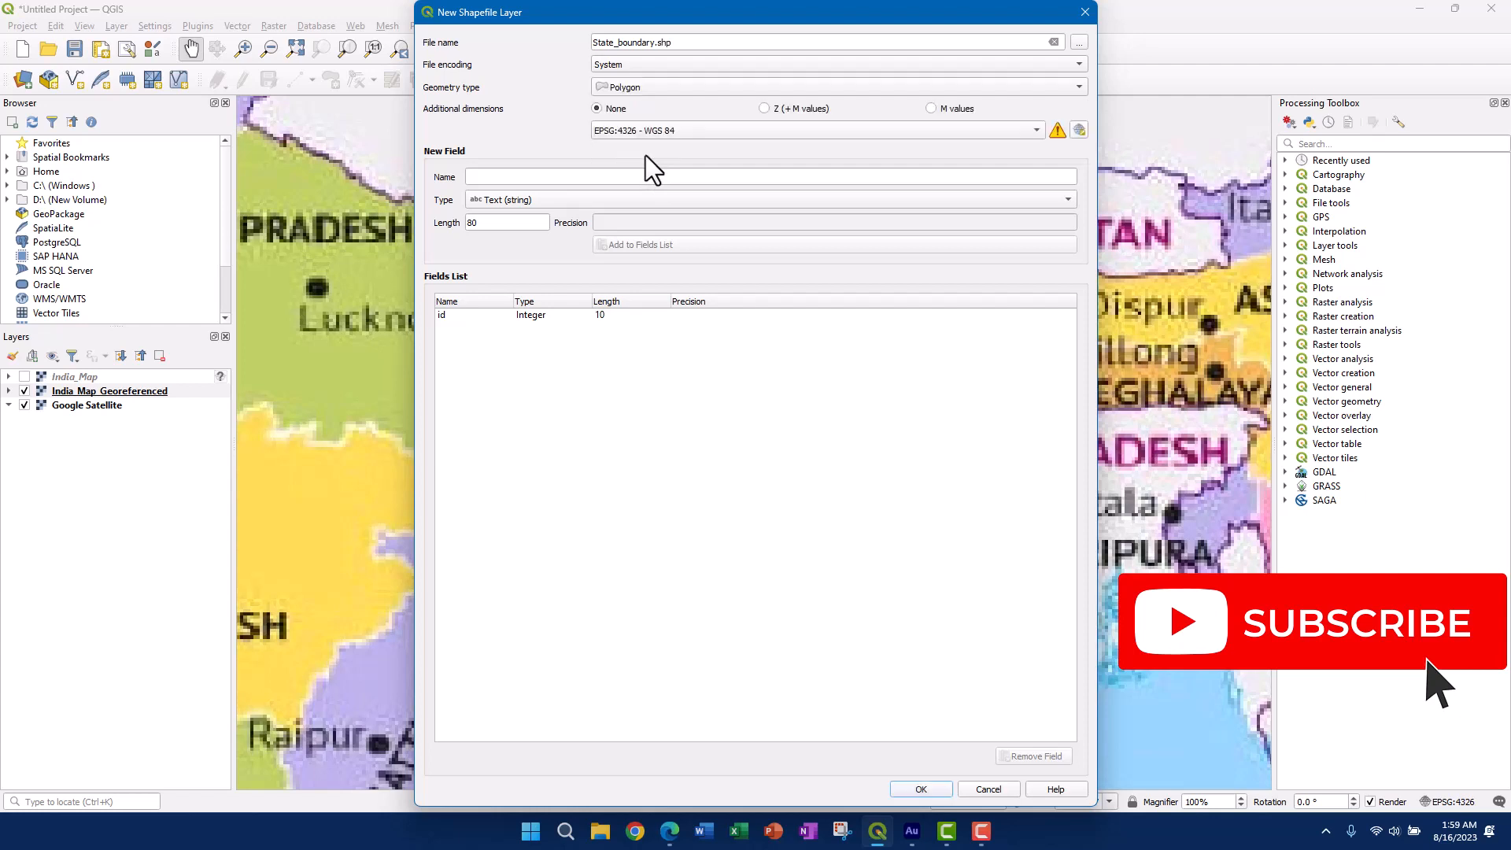
- Add a text field called Name with length 80 to the new shapefile's field list
click(500, 175)
text(Name)
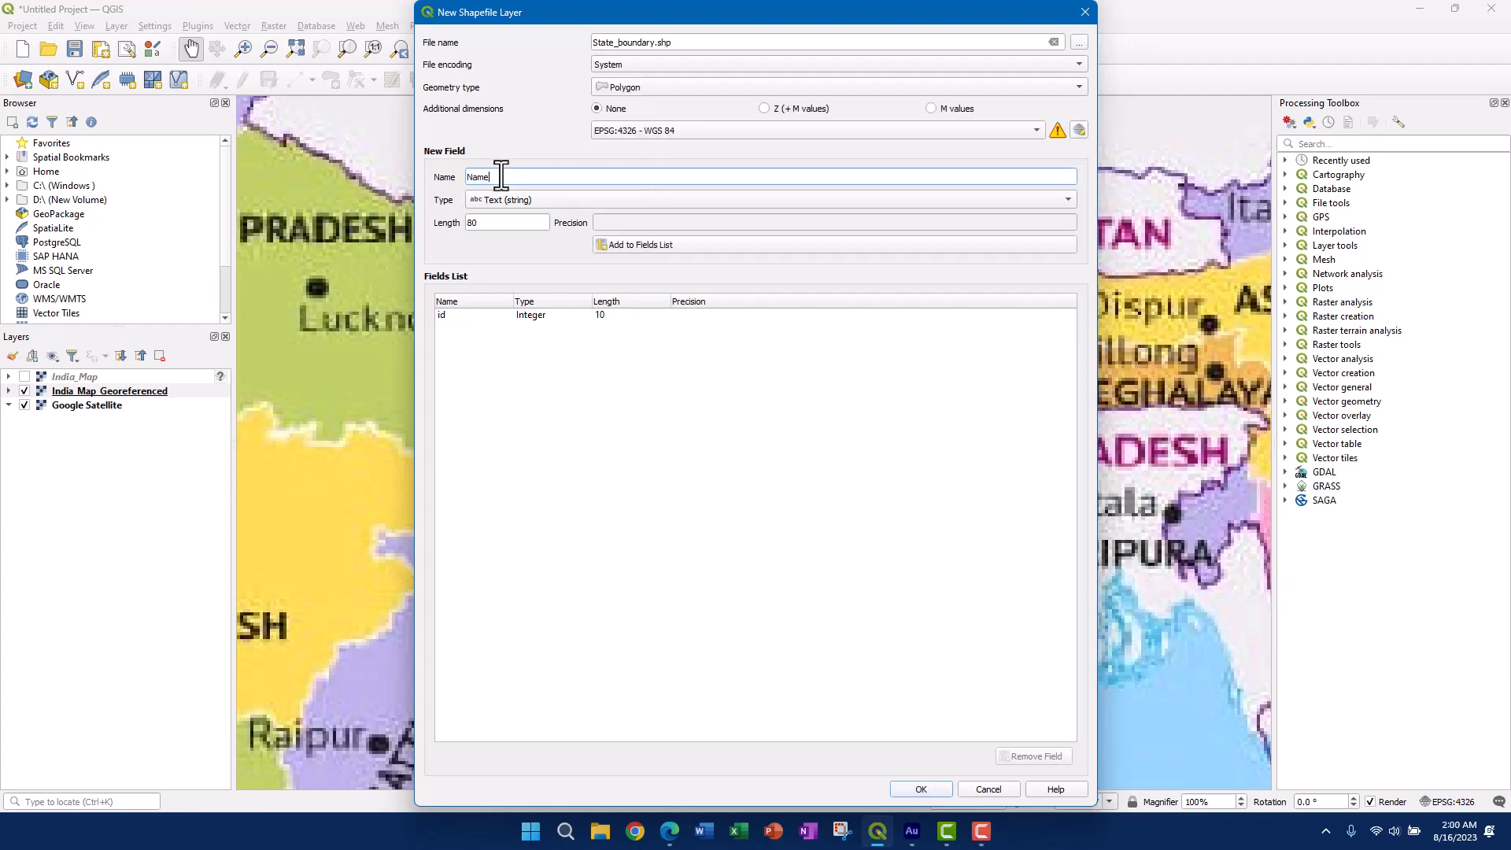
click(642, 245)
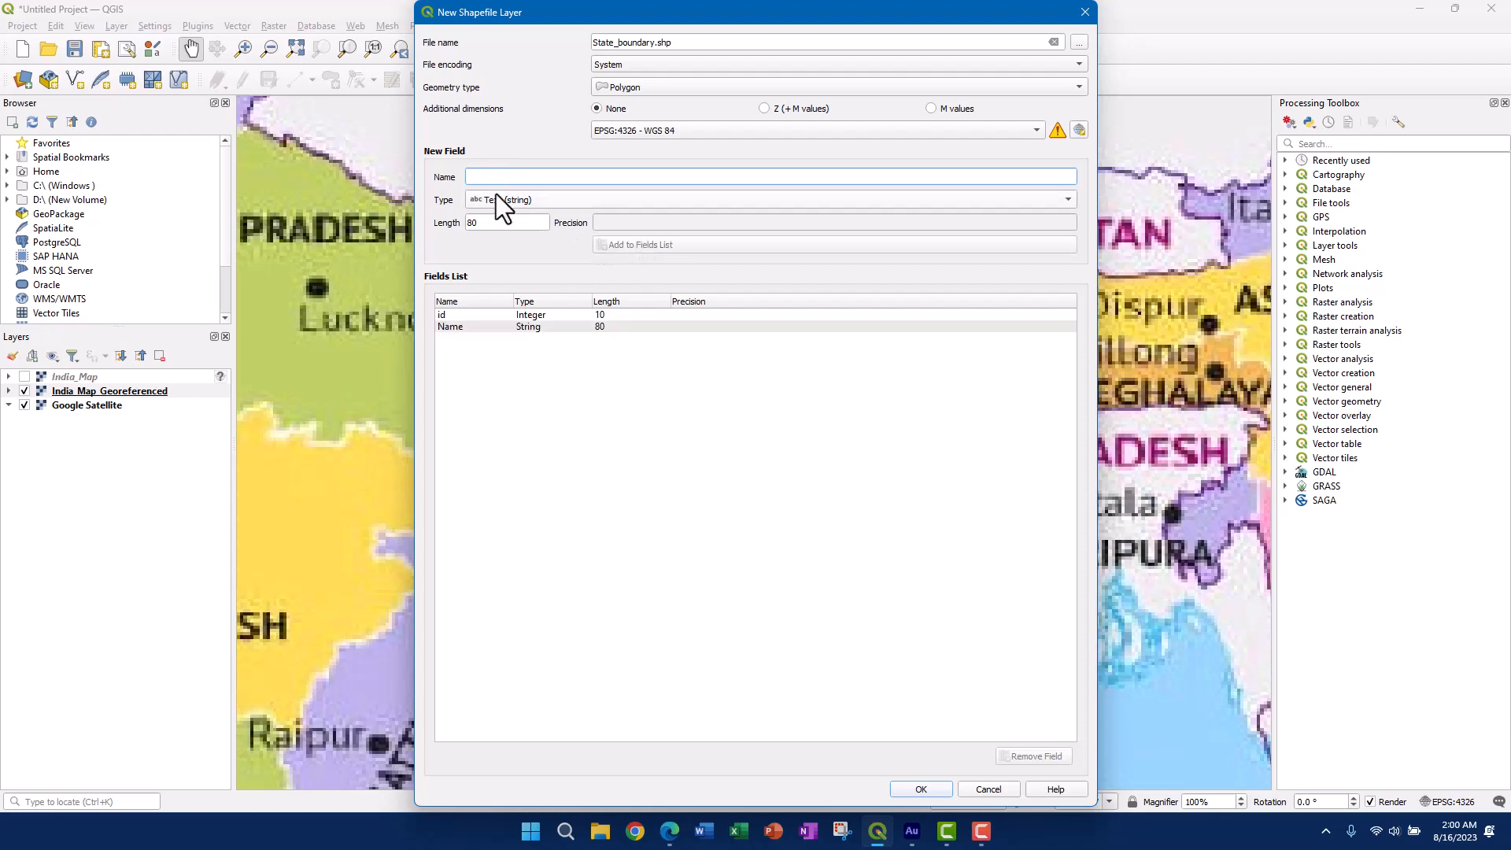
- Add a 32-bit integer field called Population with length 10 and create the State_boundary layer
text(Population)
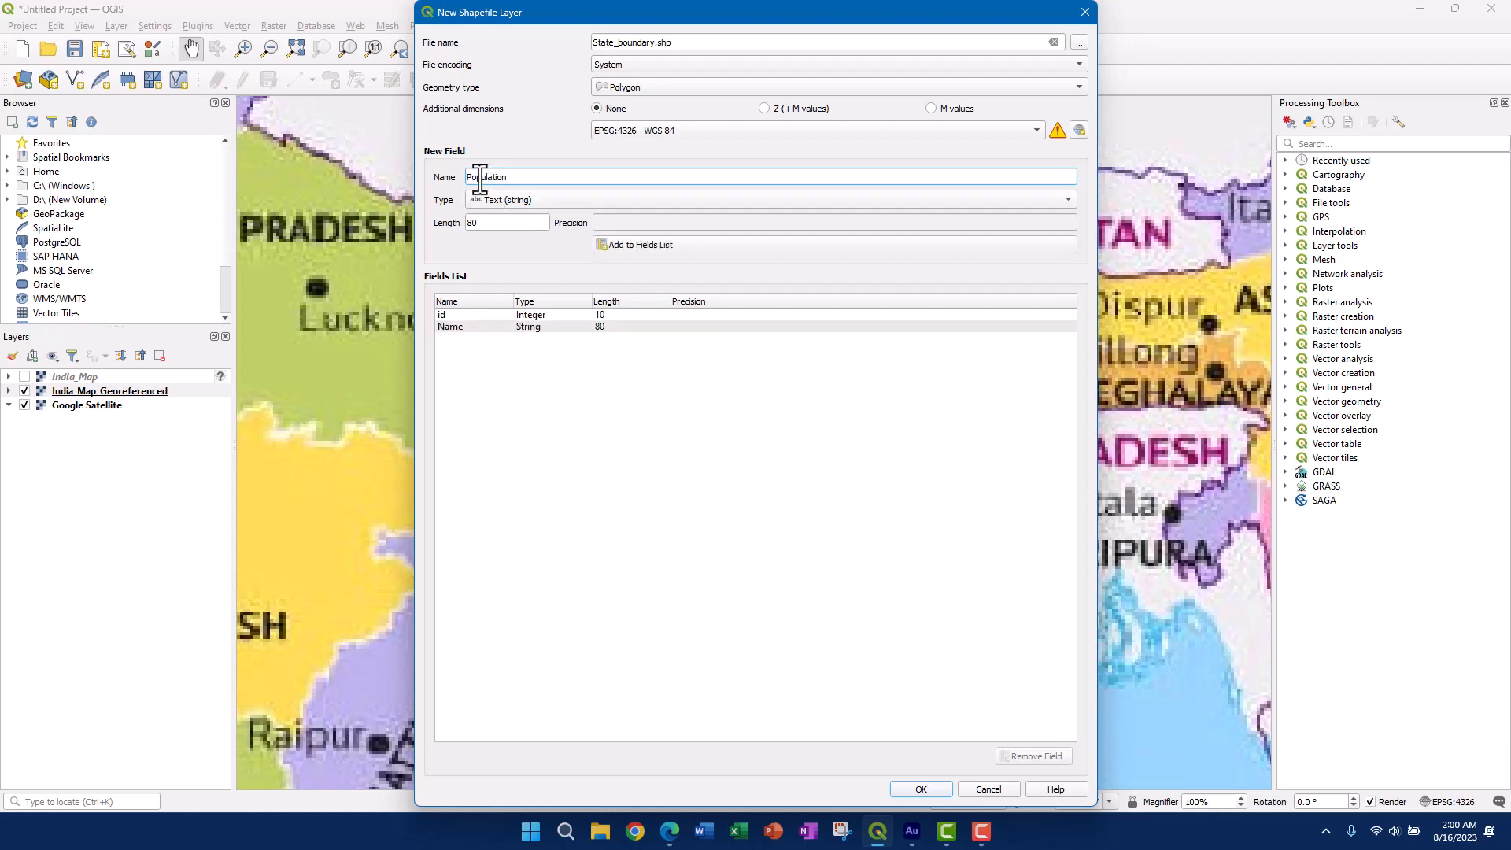
click(536, 194)
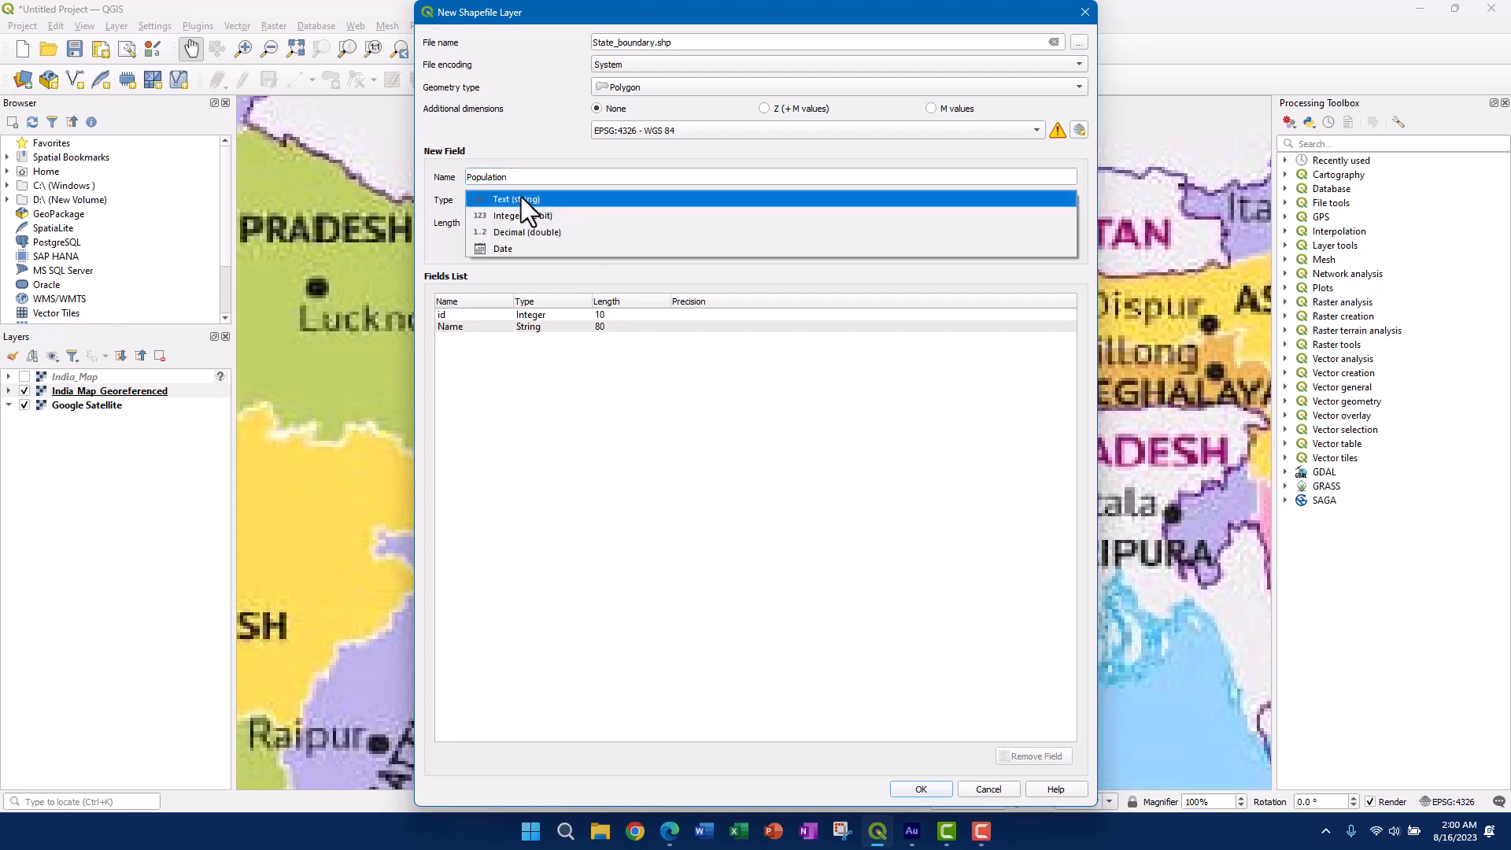
click(516, 216)
click(651, 248)
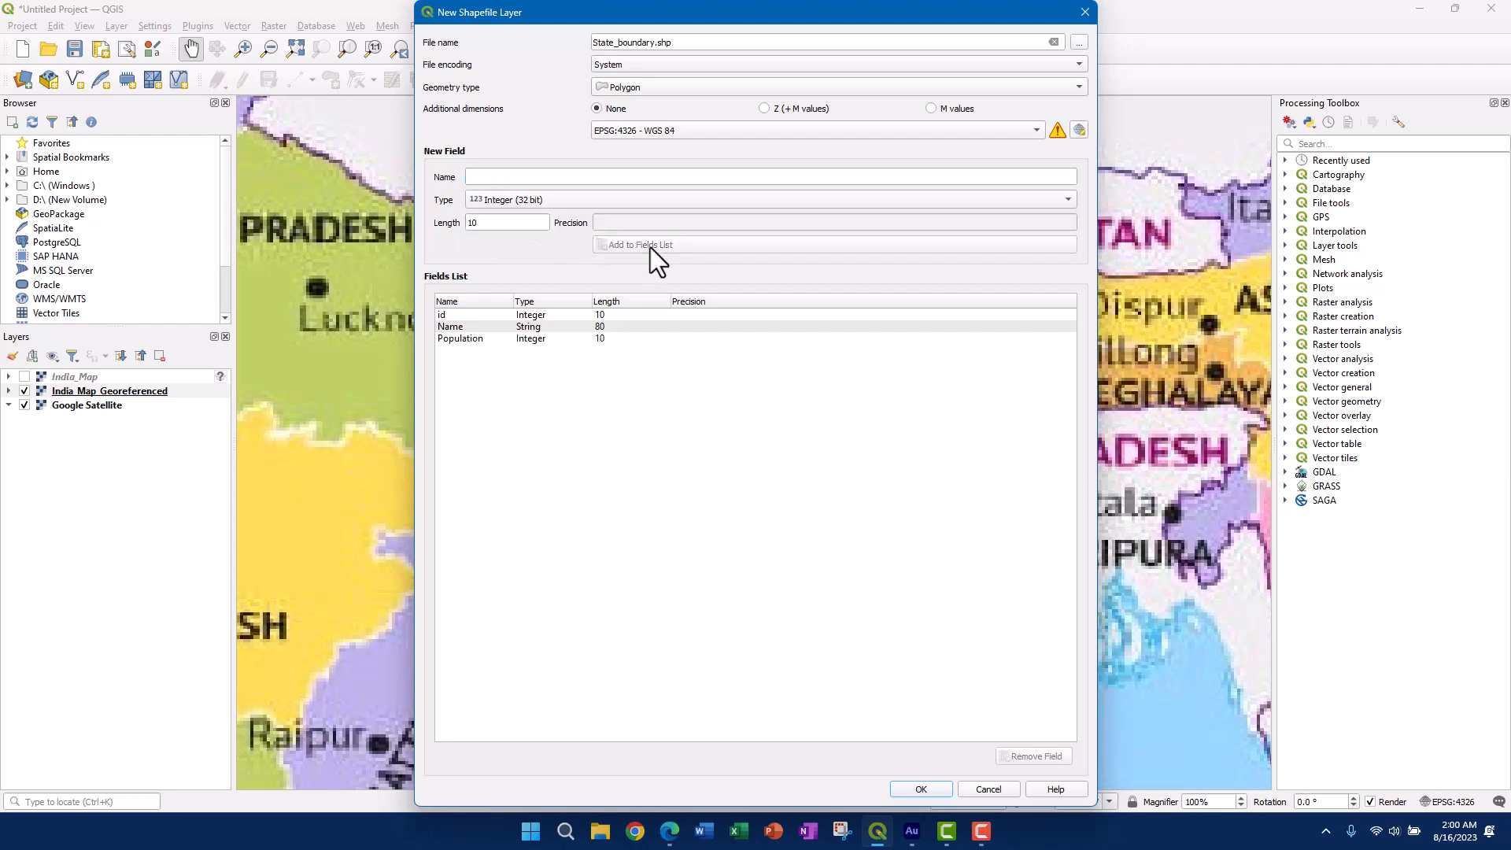
click(920, 788)
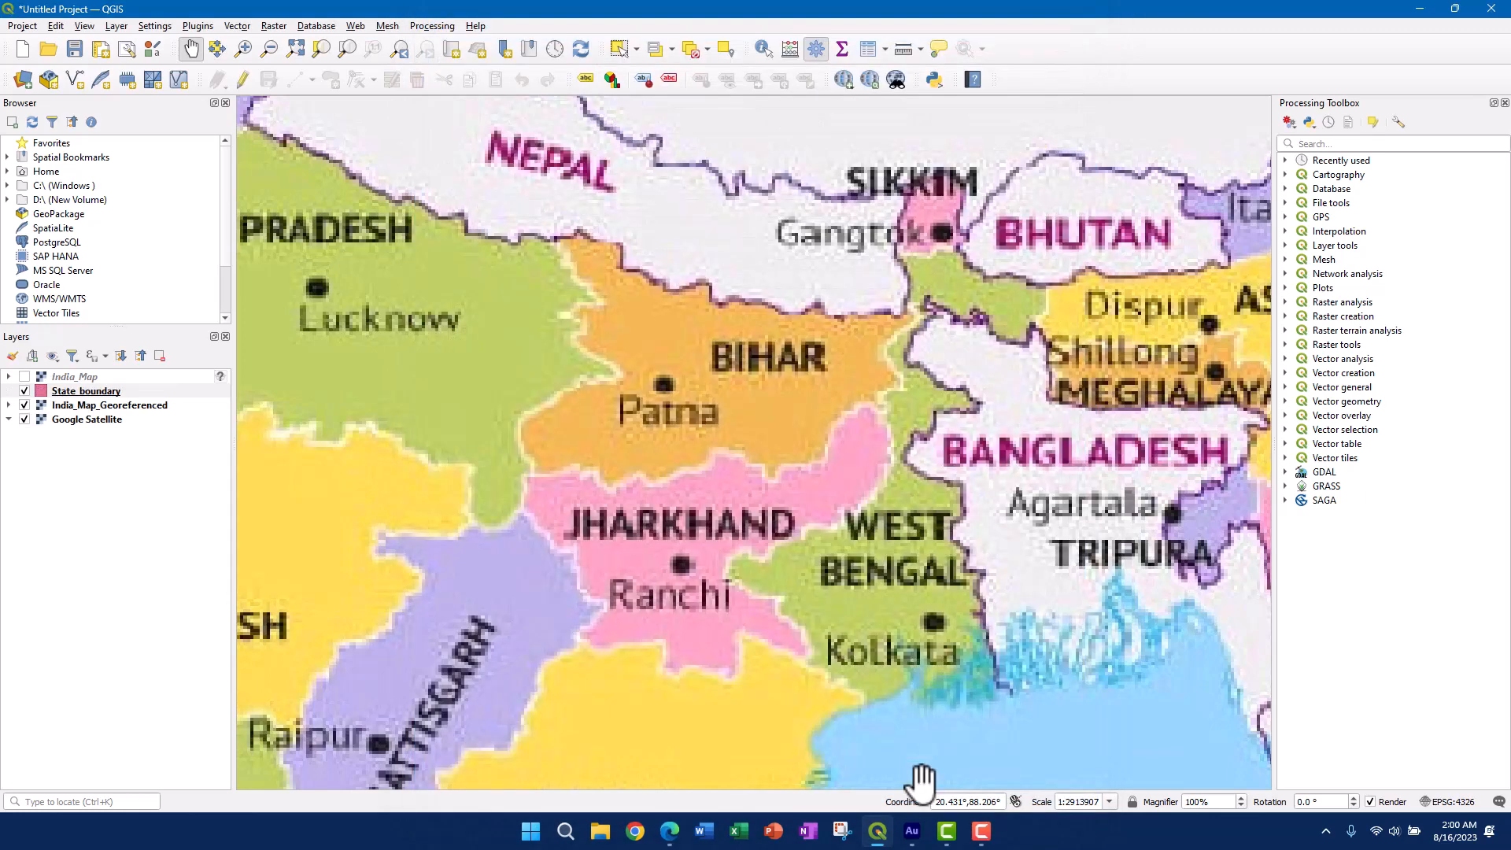
- Select the State_boundary layer, switch on editing and activate the tool for adding polygon features
click(101, 392)
click(126, 469)
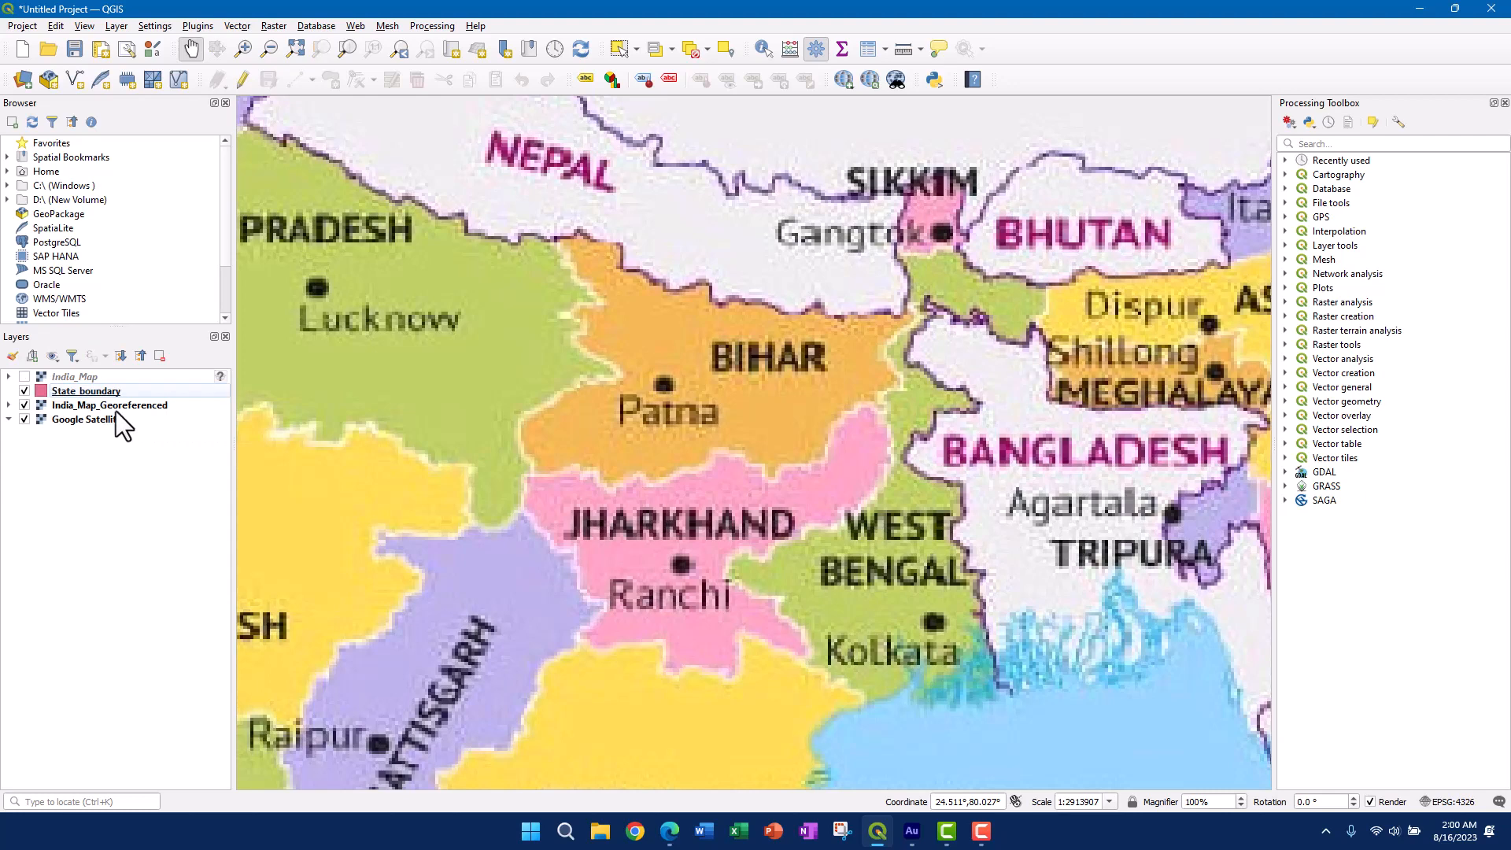
click(131, 392)
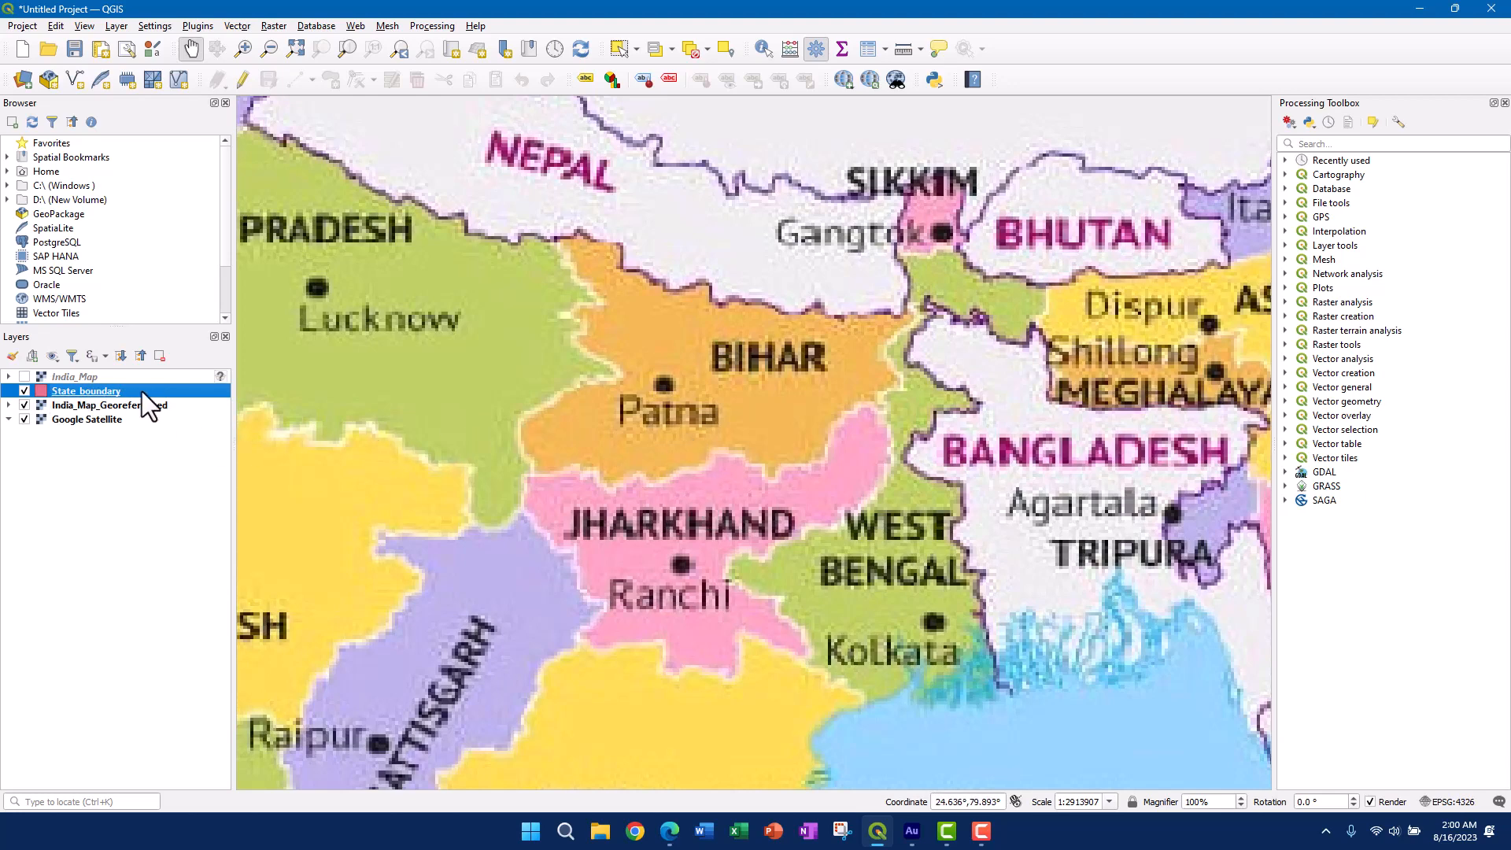
click(238, 81)
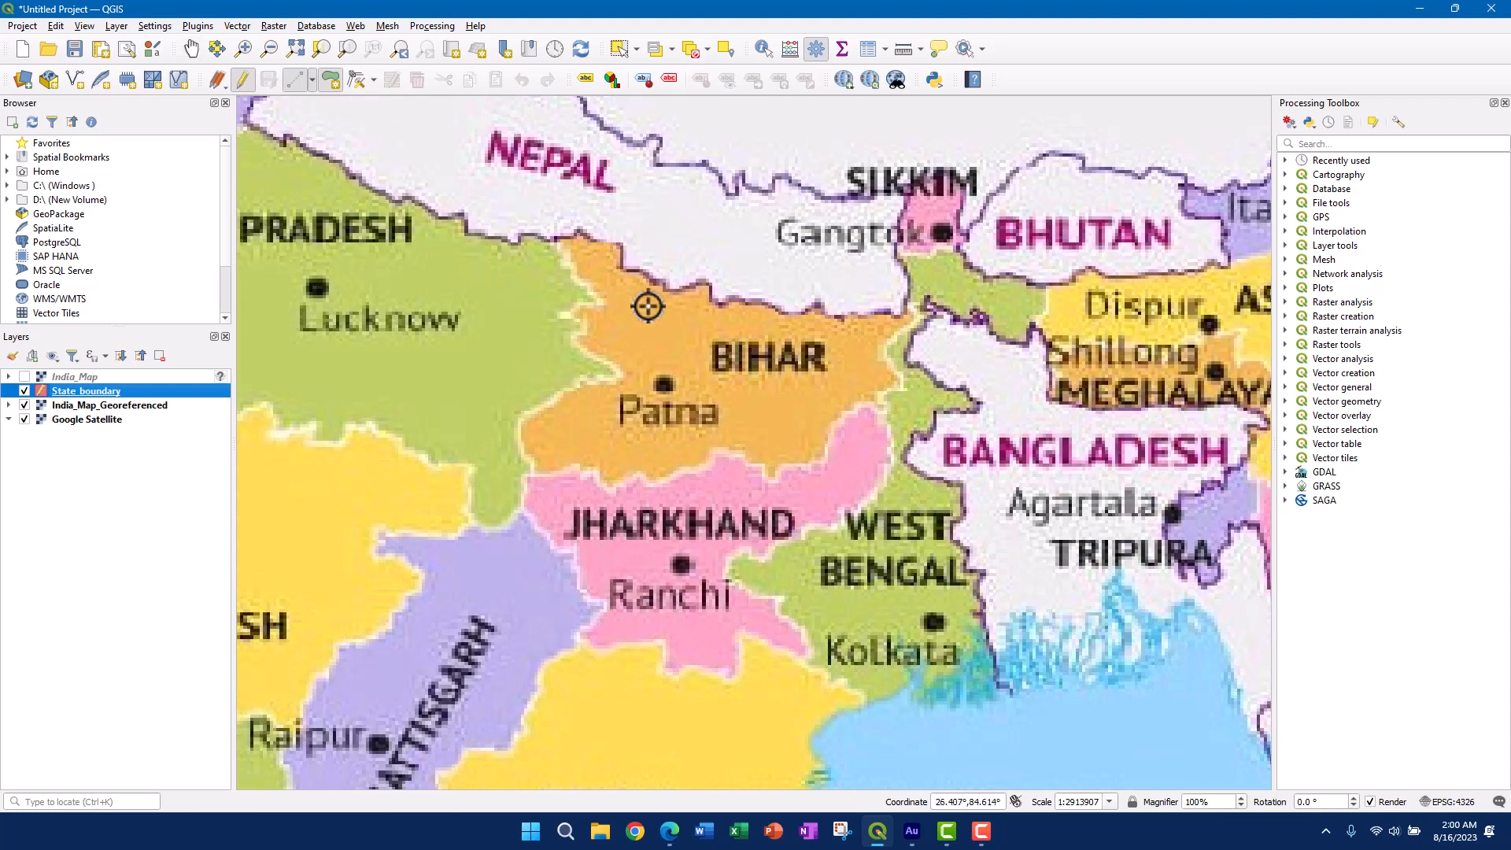
- Trace Bihar's outline as a polygon, going clockwise from the notch west of Patna around its whole border, and finish the shape
click(618, 370)
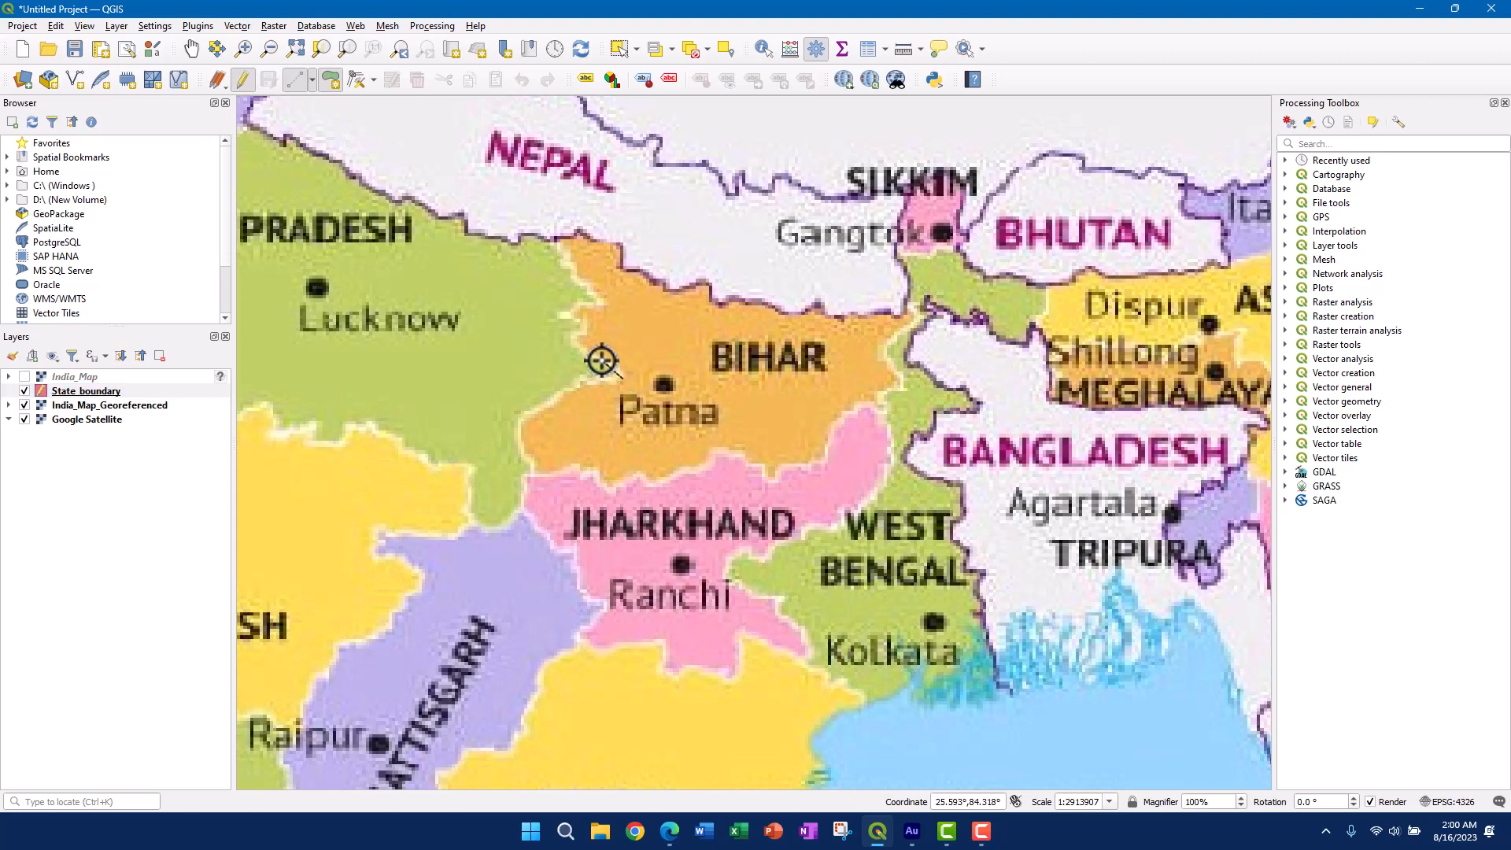
click(574, 346)
click(575, 313)
click(558, 249)
click(570, 228)
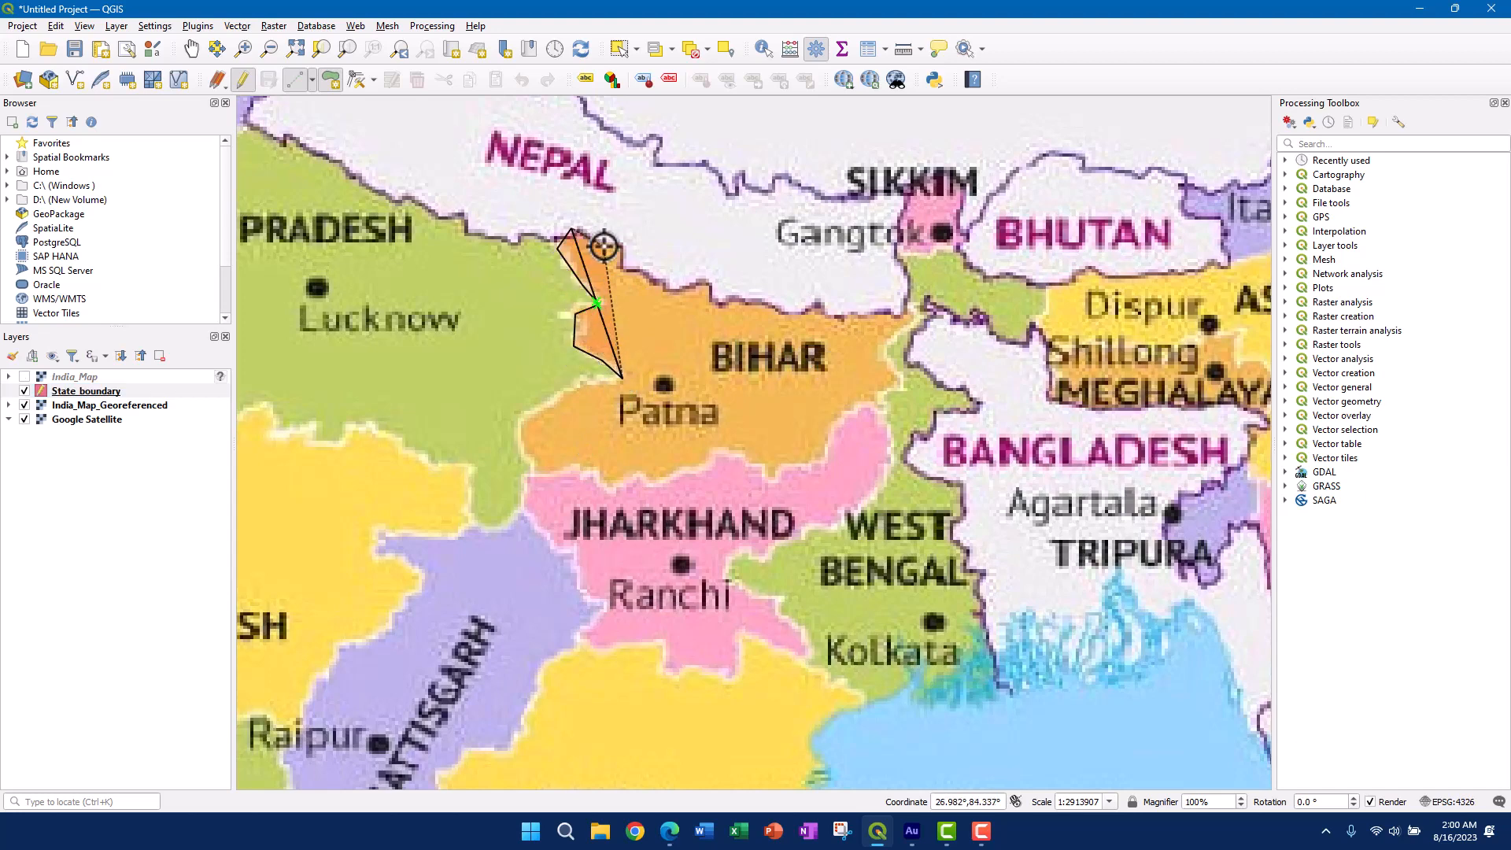
click(620, 240)
click(626, 269)
click(669, 289)
click(699, 282)
click(716, 303)
click(757, 305)
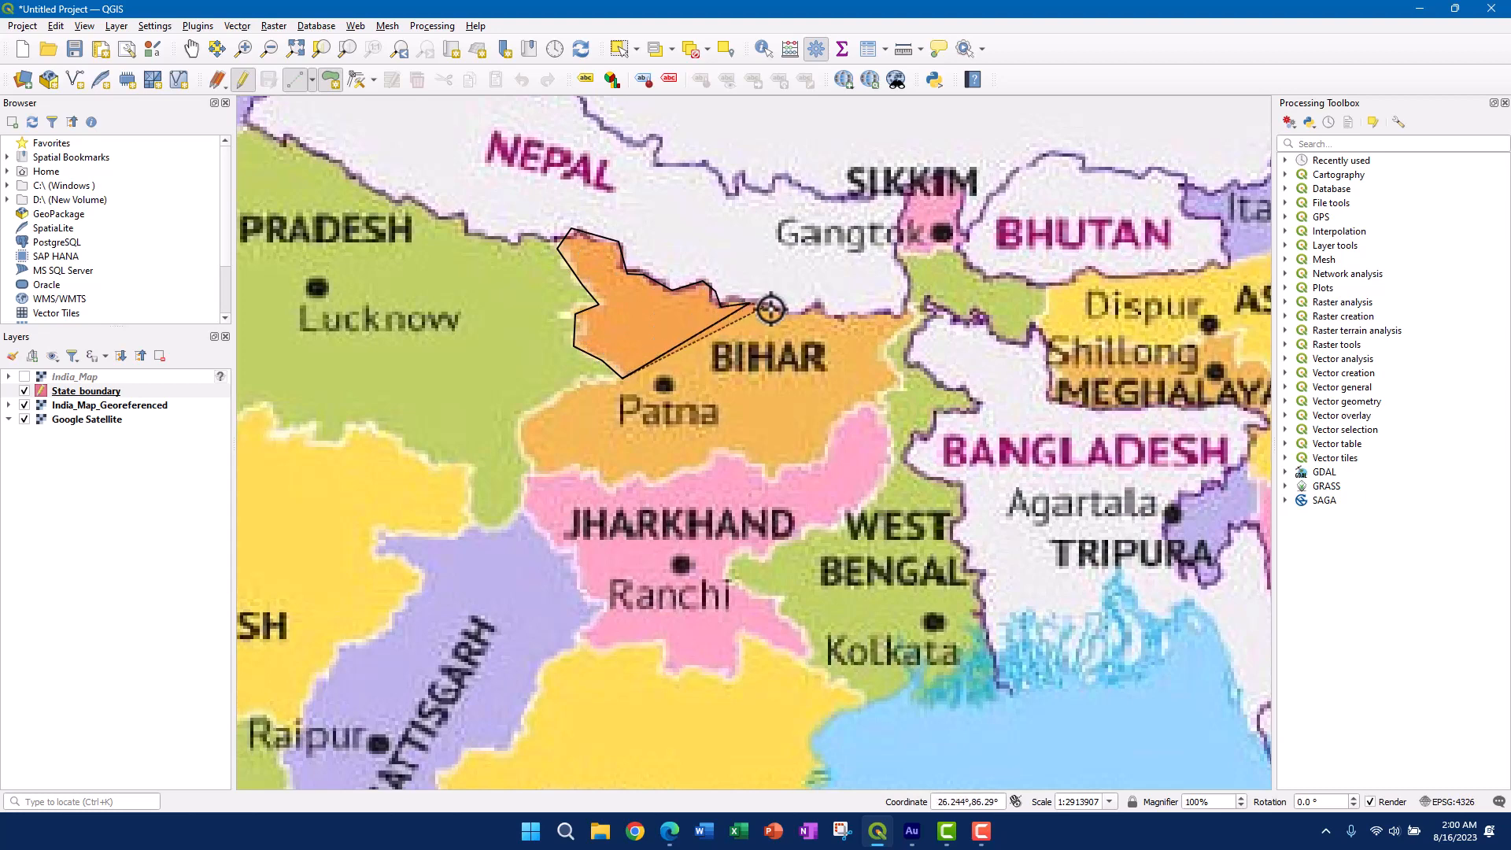
click(809, 306)
click(821, 302)
click(843, 312)
click(915, 307)
click(893, 351)
click(888, 363)
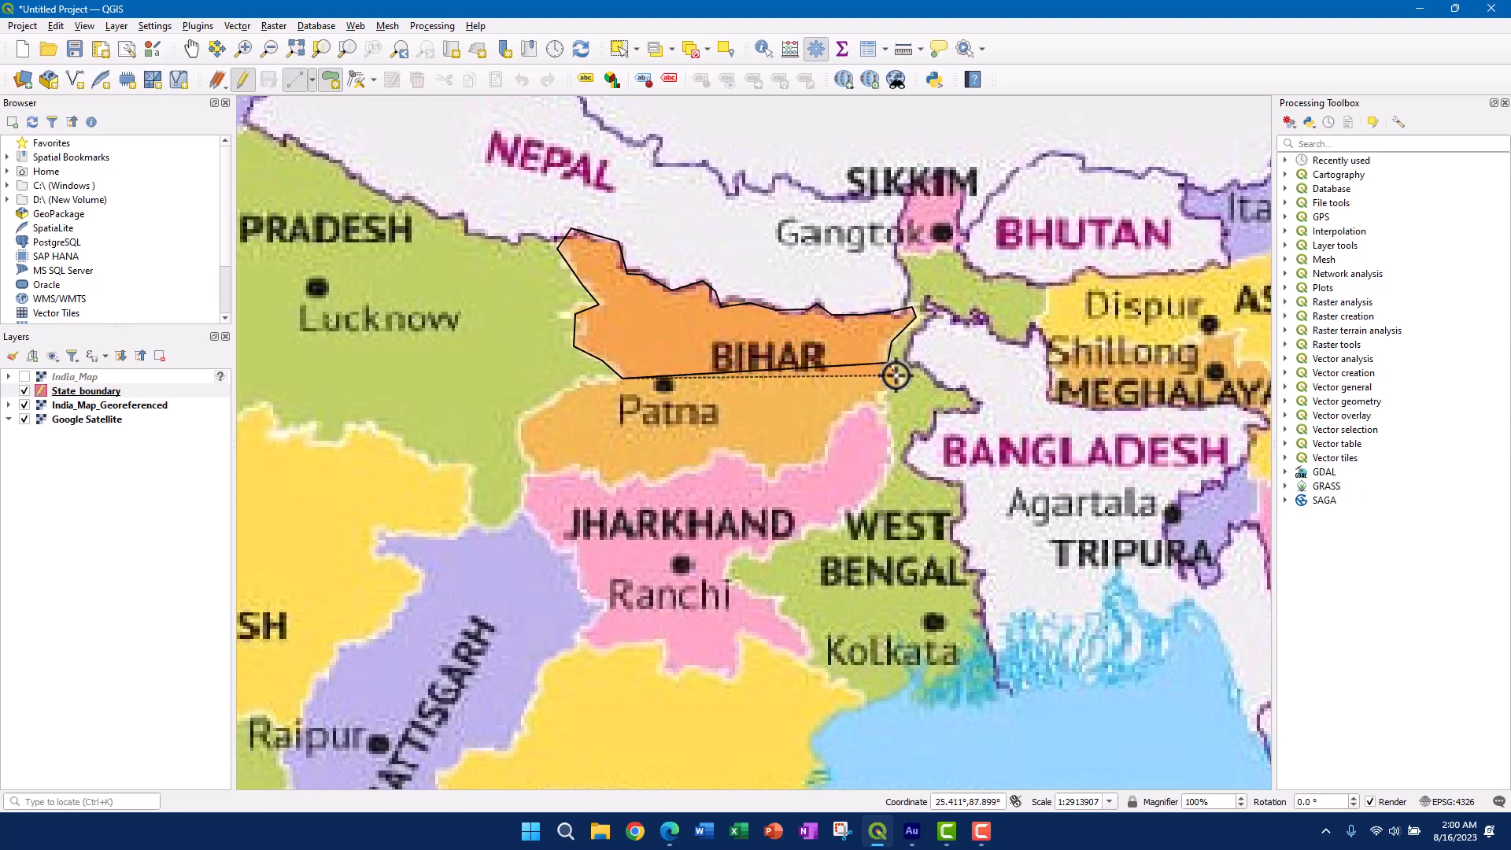
click(901, 381)
click(869, 409)
click(845, 420)
click(824, 455)
click(780, 475)
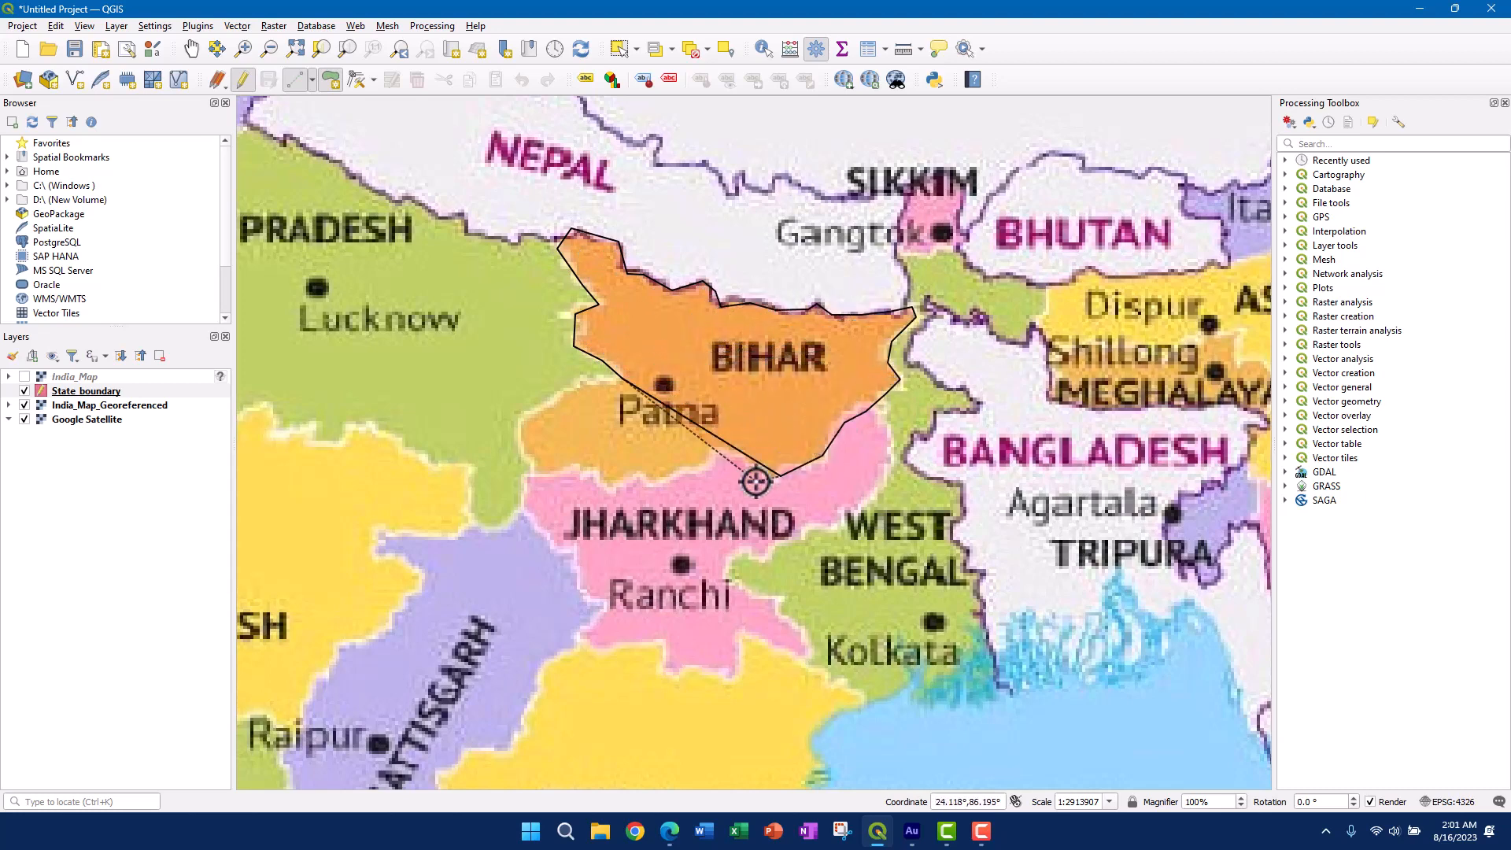
click(714, 454)
click(660, 478)
click(621, 492)
click(593, 473)
click(534, 478)
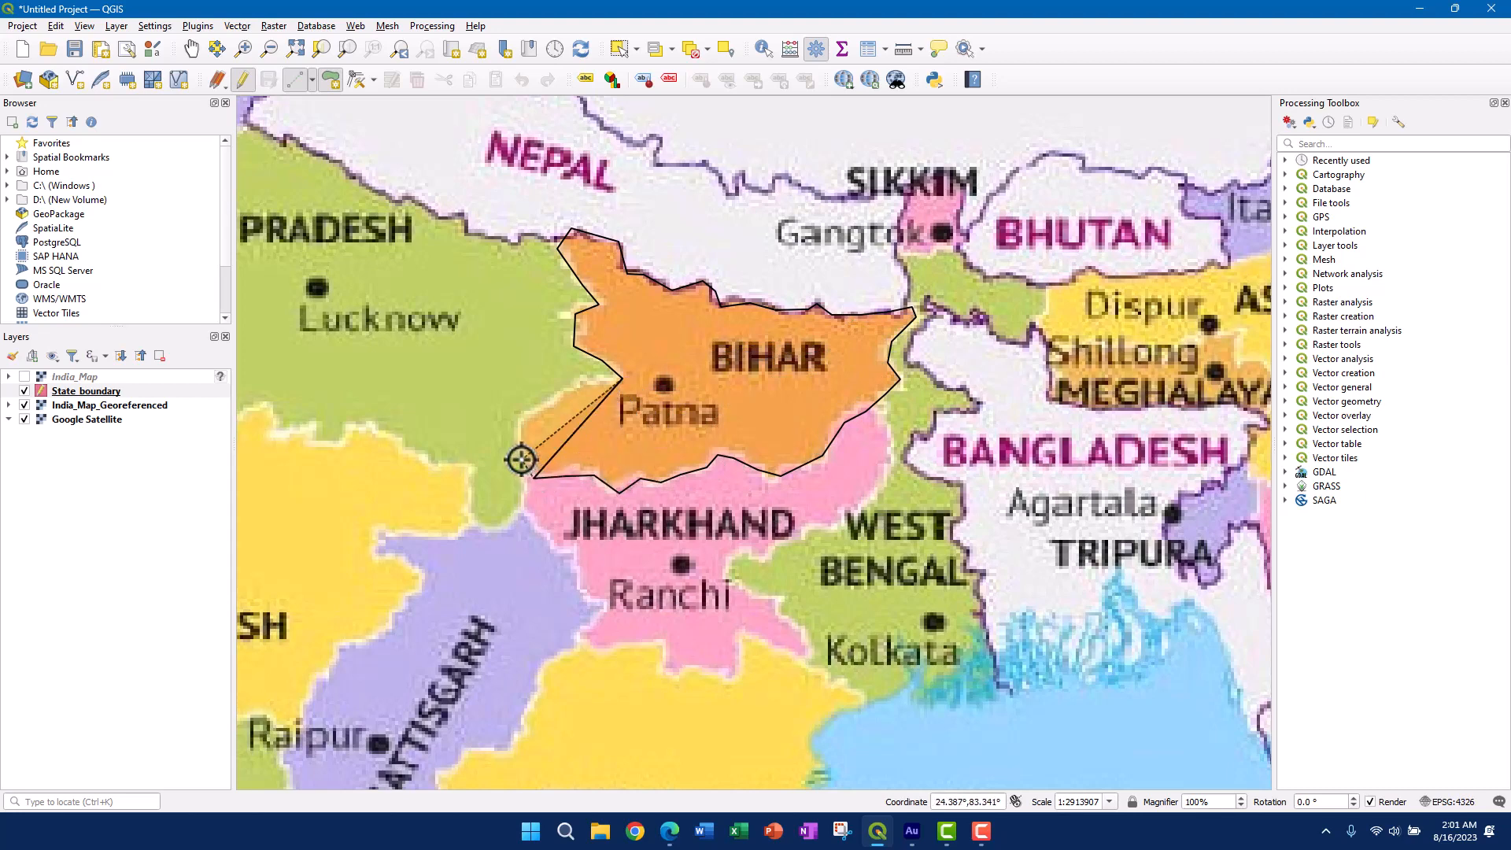
click(516, 433)
click(537, 406)
click(571, 391)
right_click(585, 385)
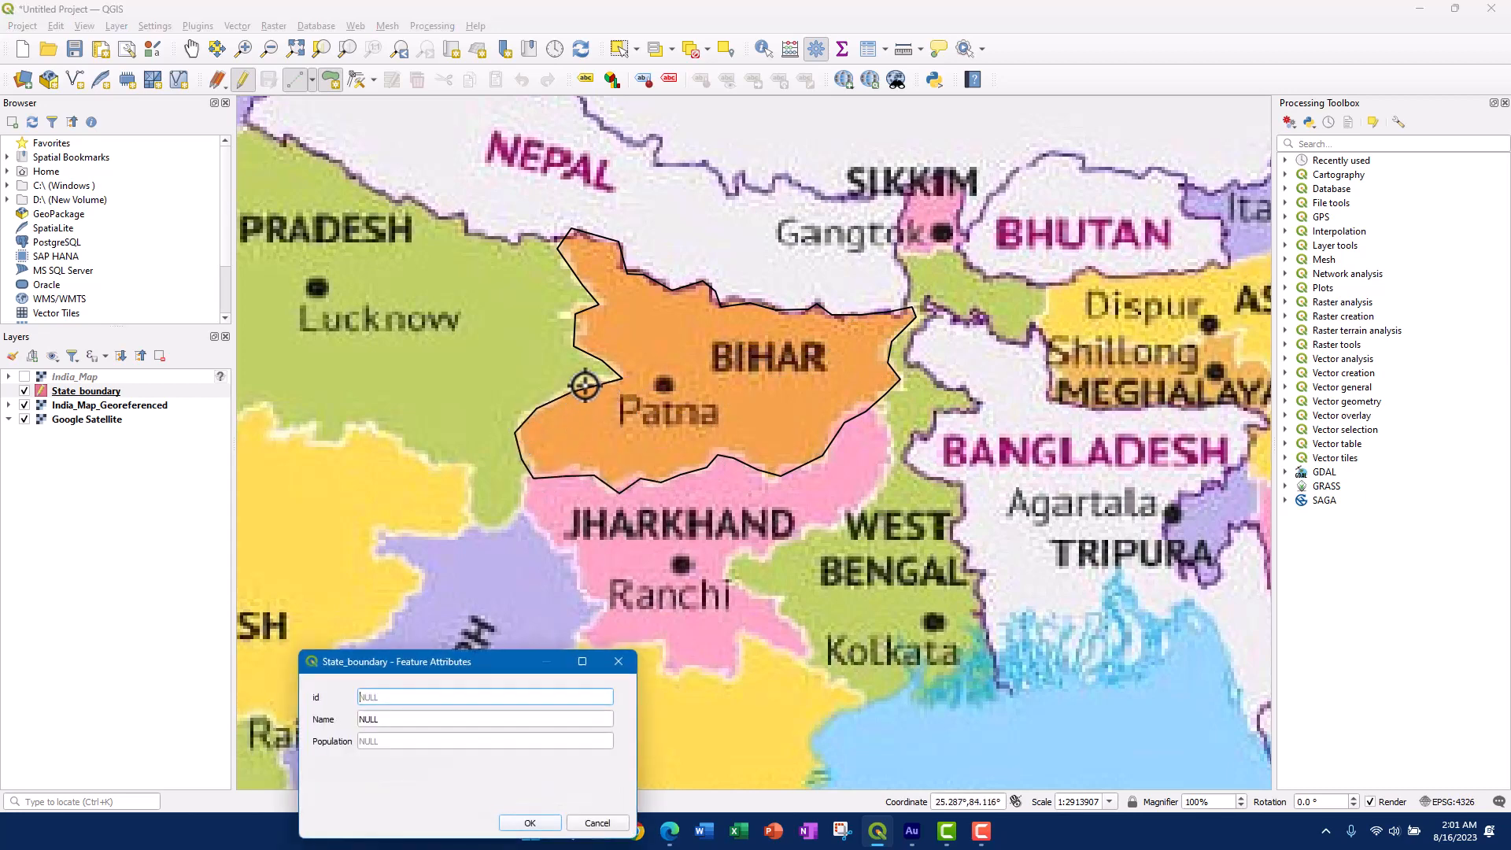
- Give the new polygon id 1 and the Name Bihar, leave Population empty and save the feature
drag(457, 664, 429, 544)
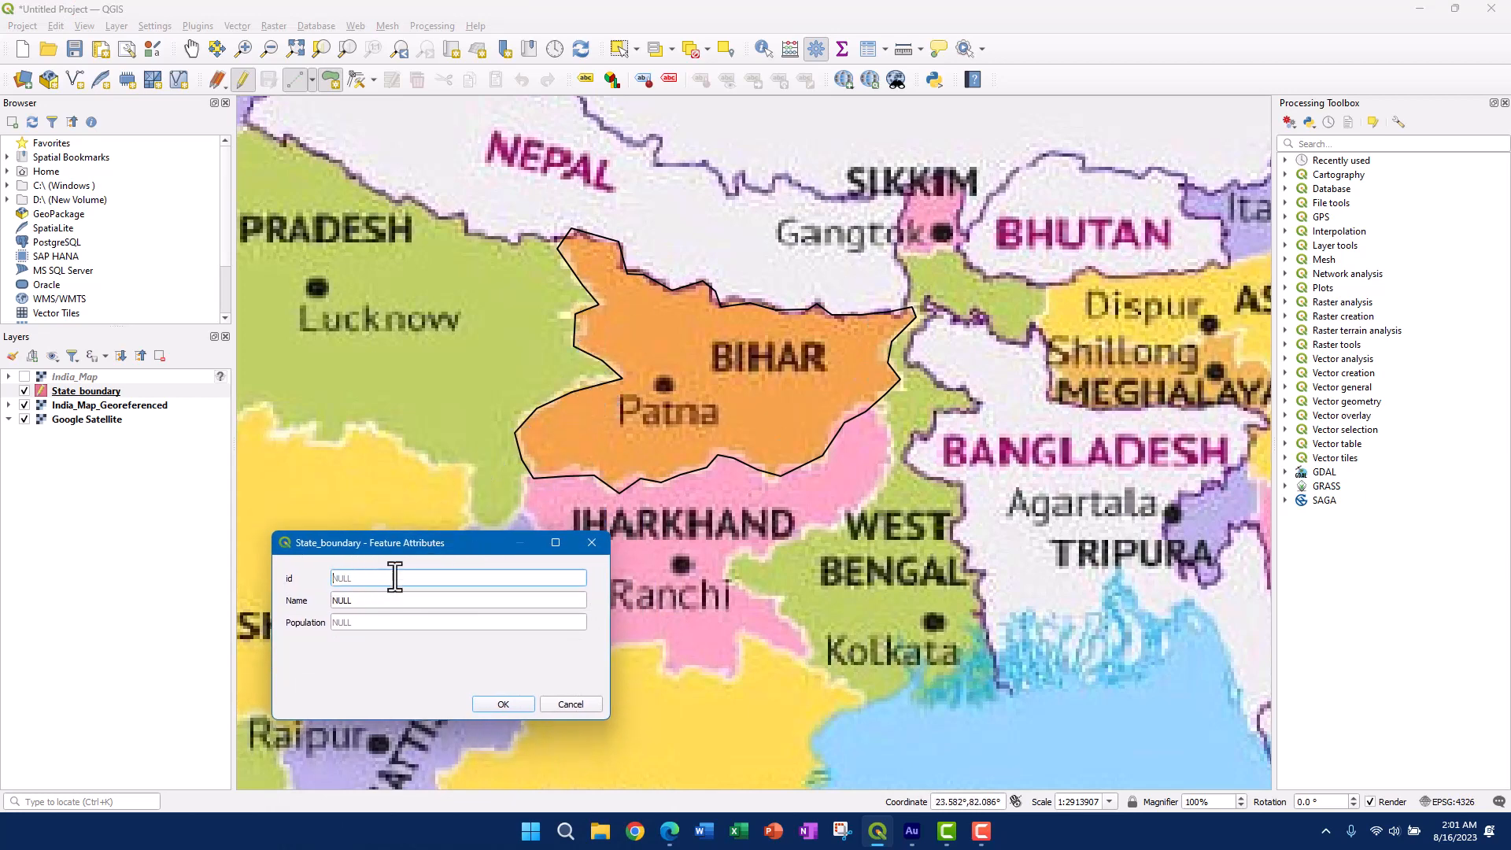
drag(392, 546, 407, 508)
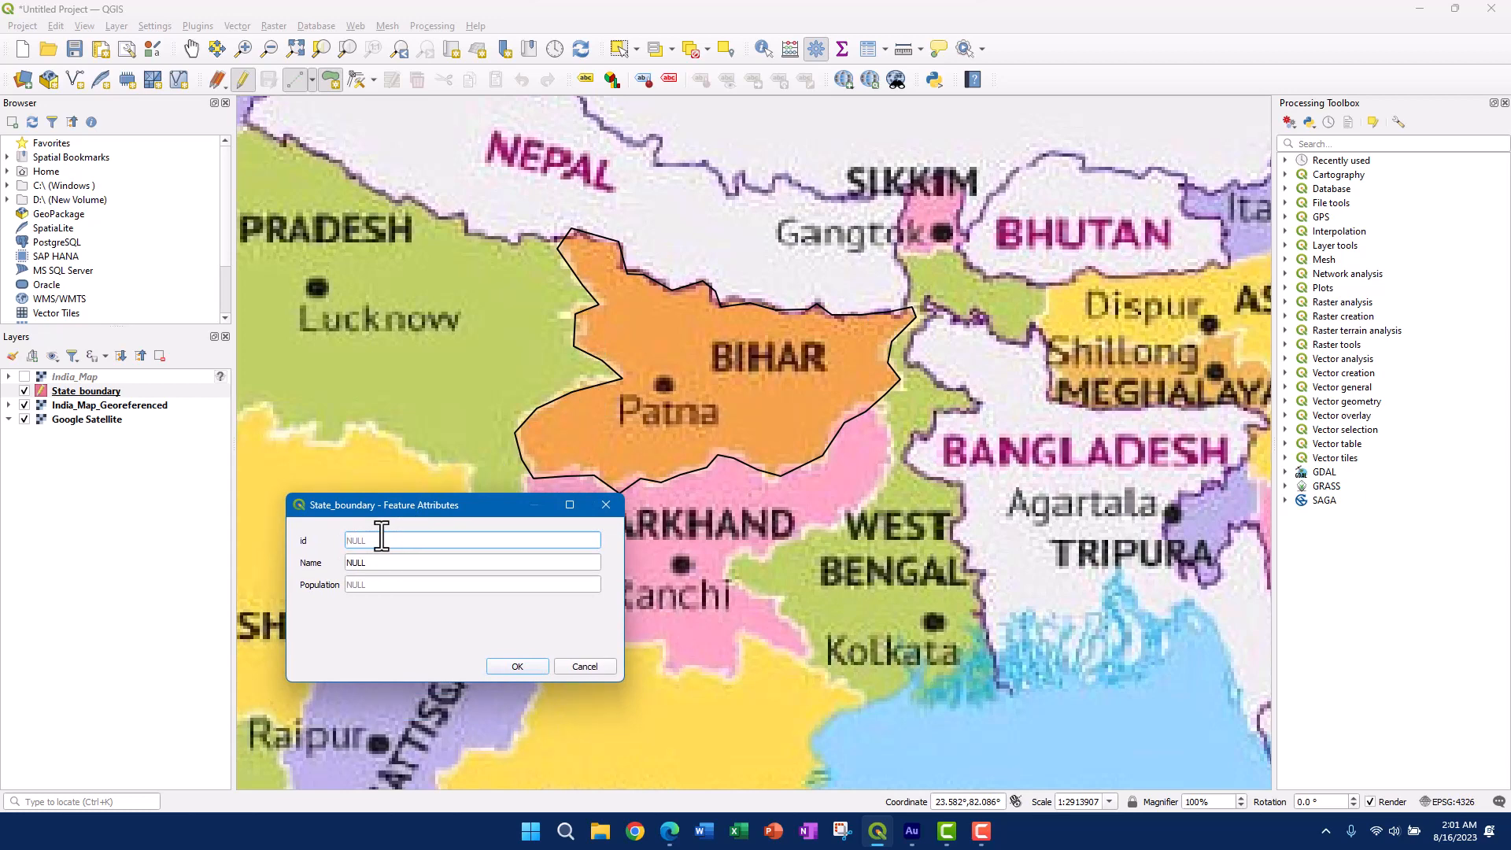
text(1)
key(Tab)
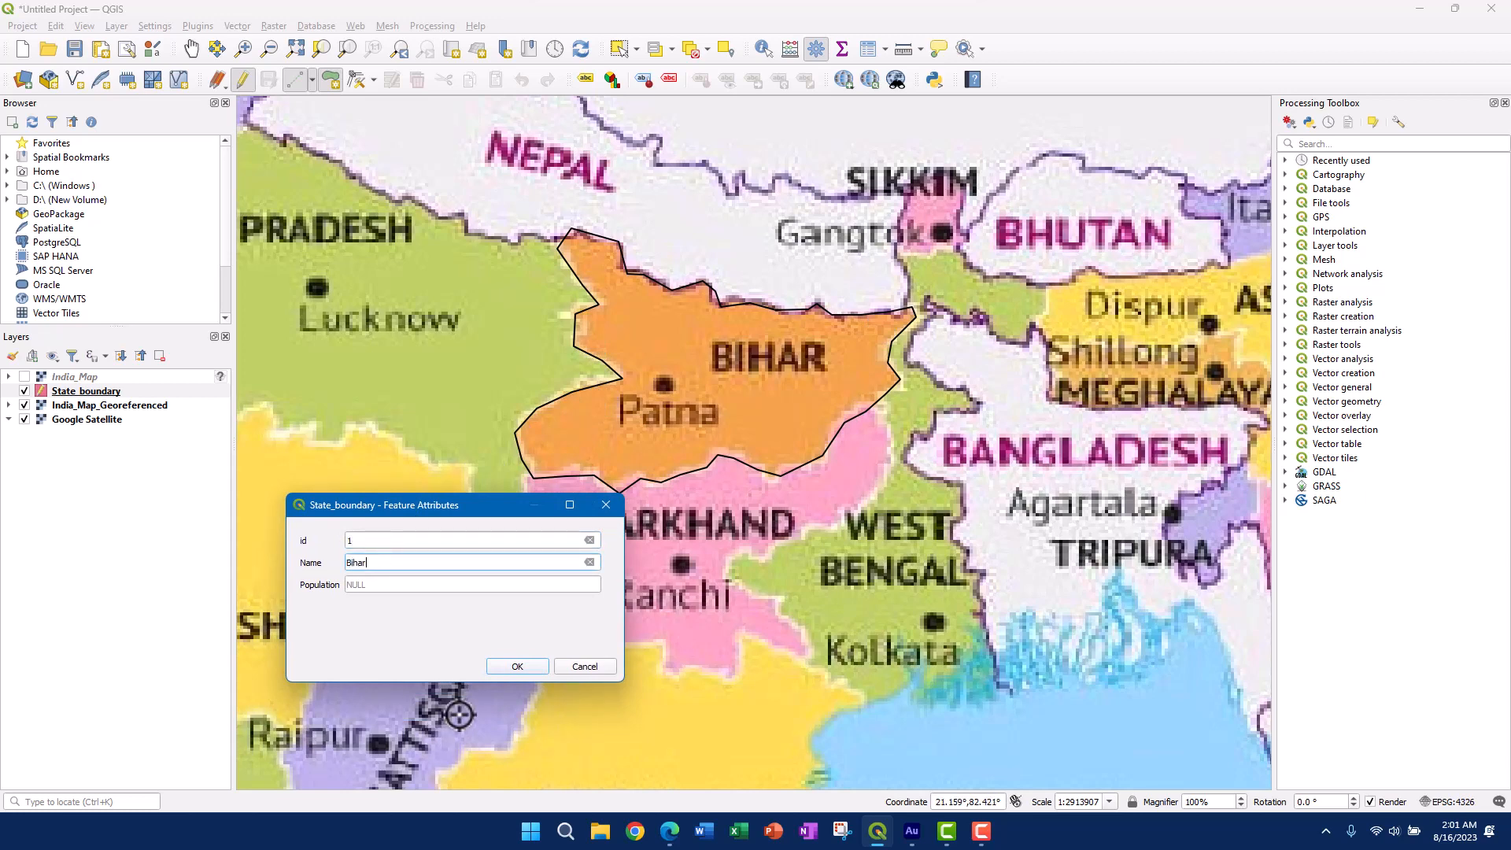
click(522, 669)
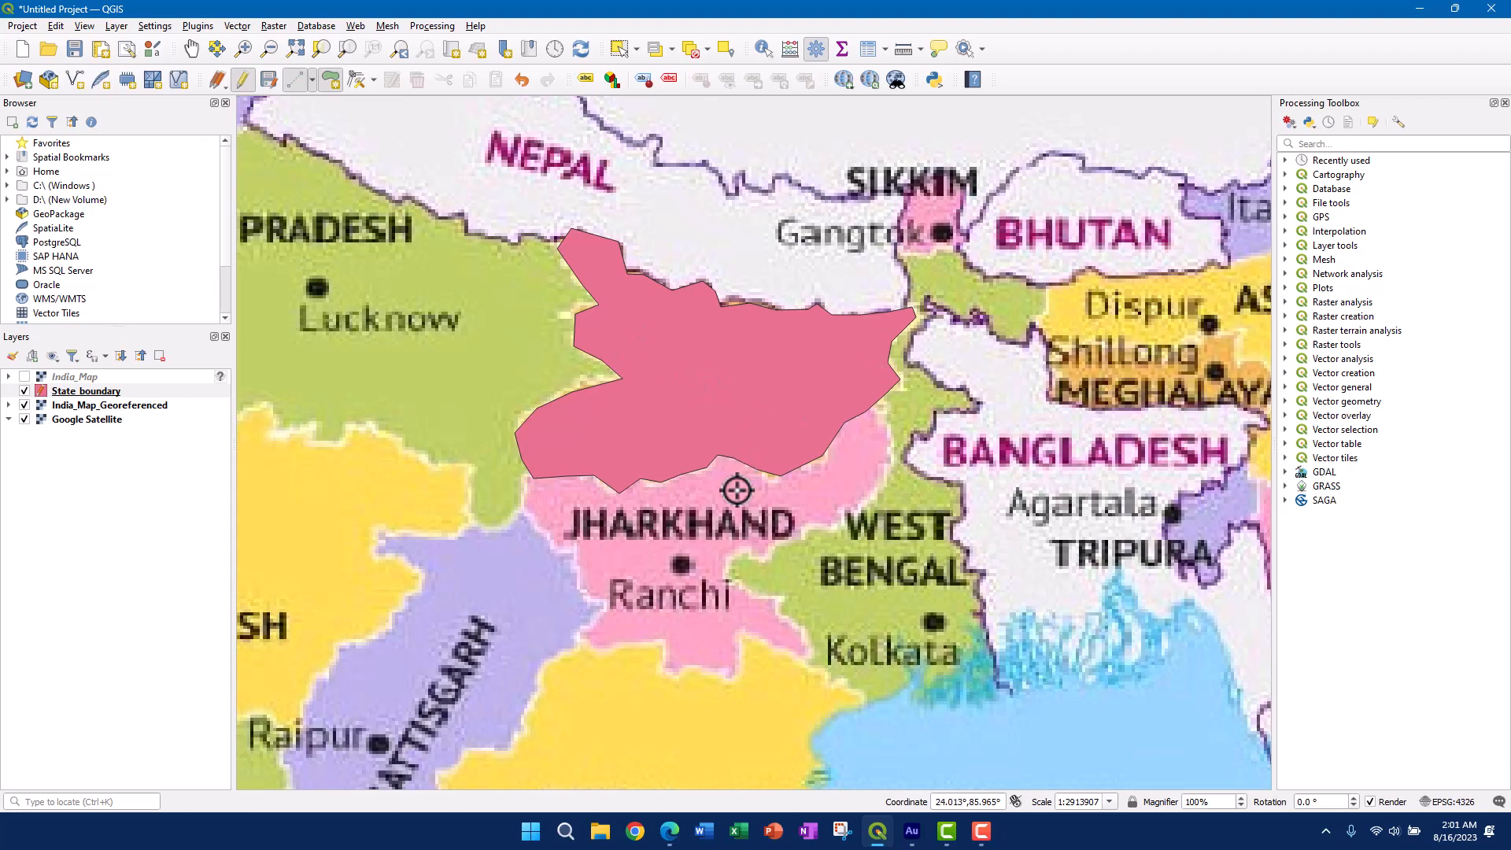
- Start a polygon for Jharkhand at the notch west of Ranchi and trace its western border north towards Bihar's southwest corner
scroll(737, 490, up, 1)
drag(737, 493, 749, 422)
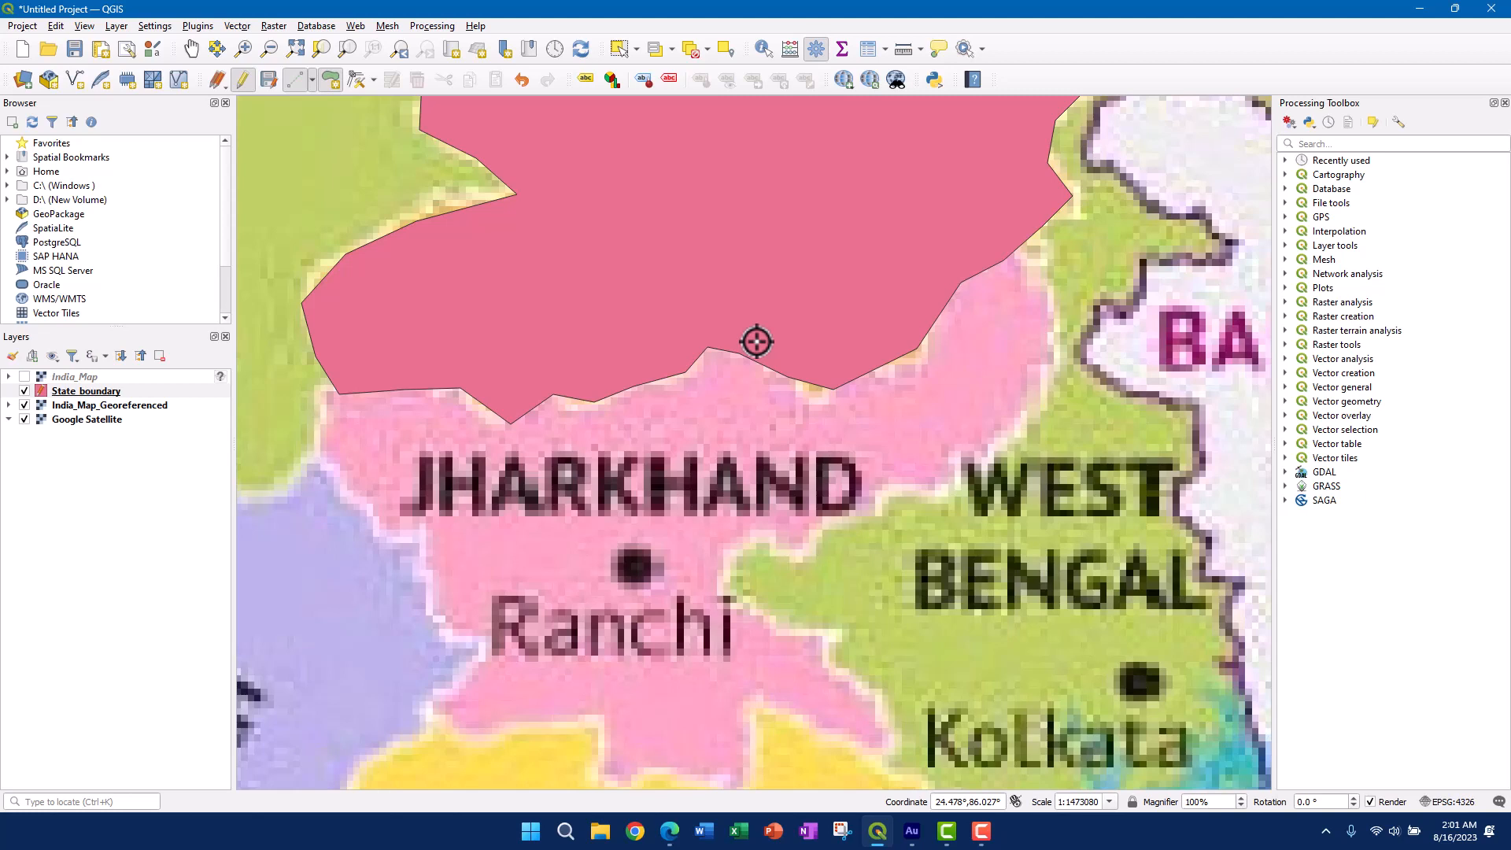
drag(732, 415, 742, 381)
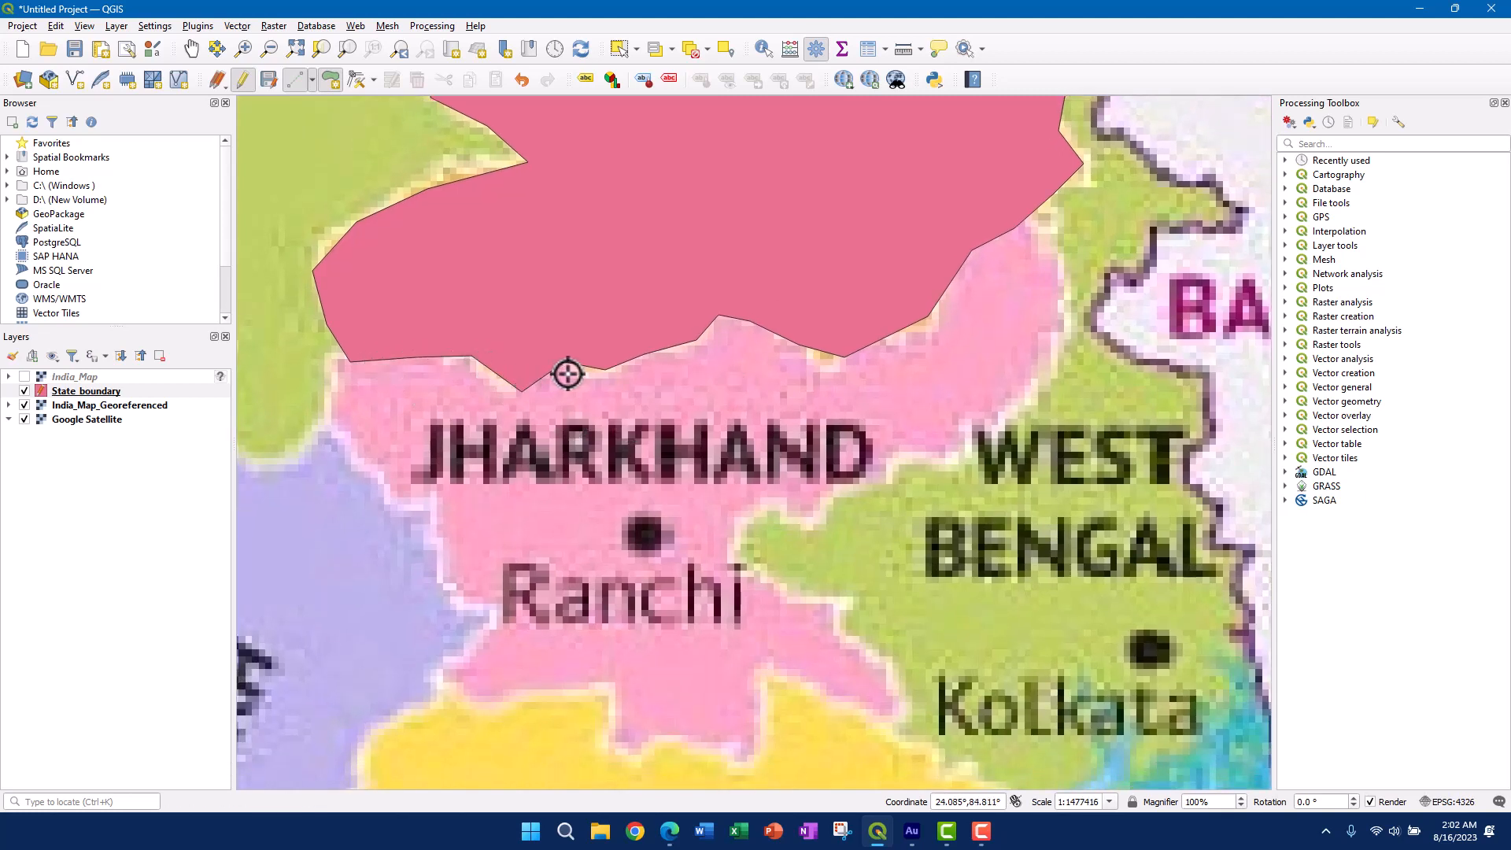
click(488, 604)
click(450, 592)
click(436, 537)
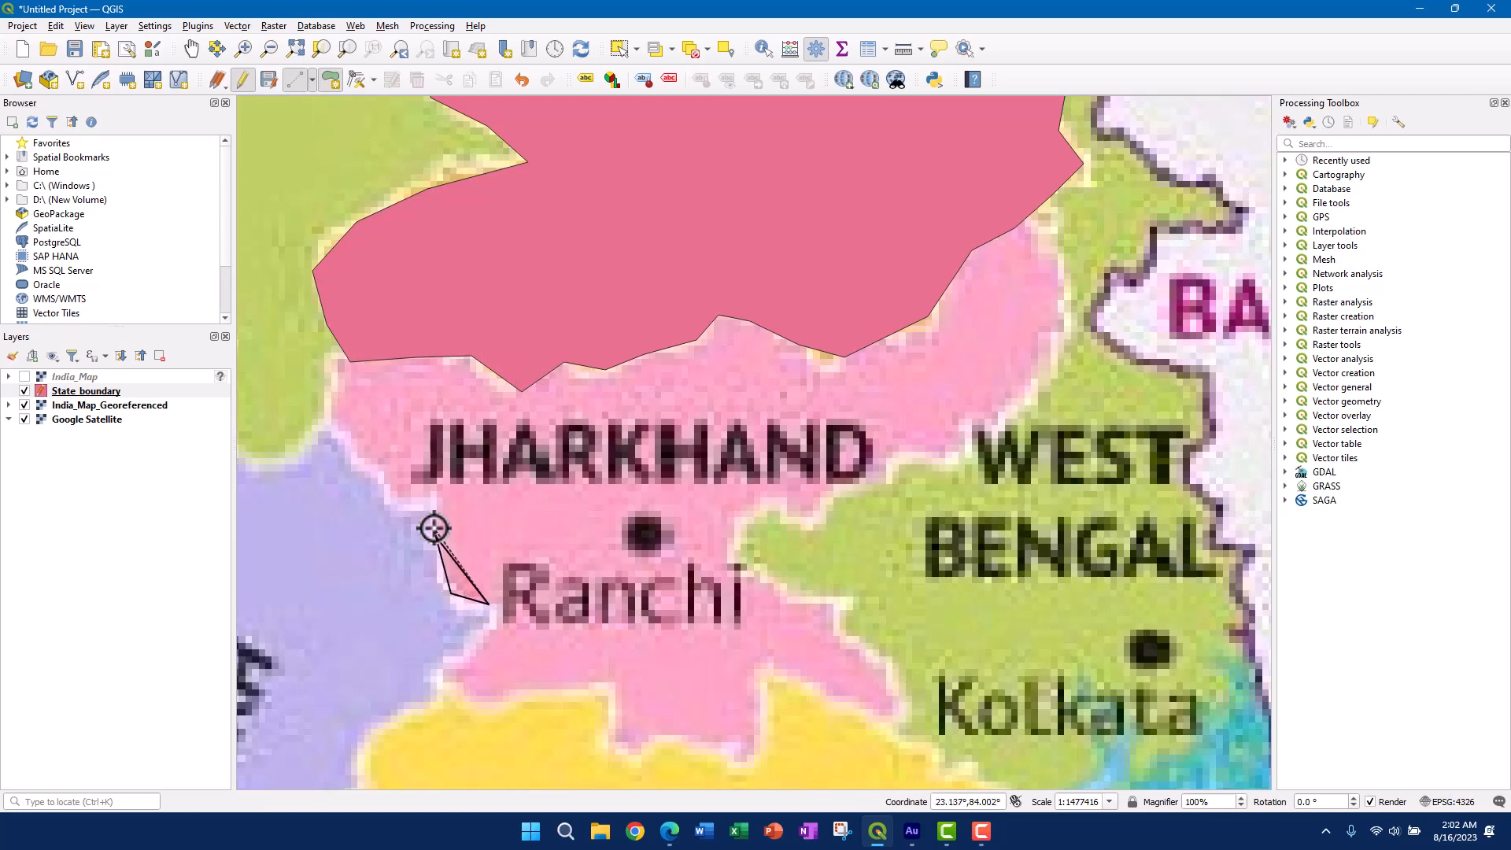
click(335, 435)
click(327, 416)
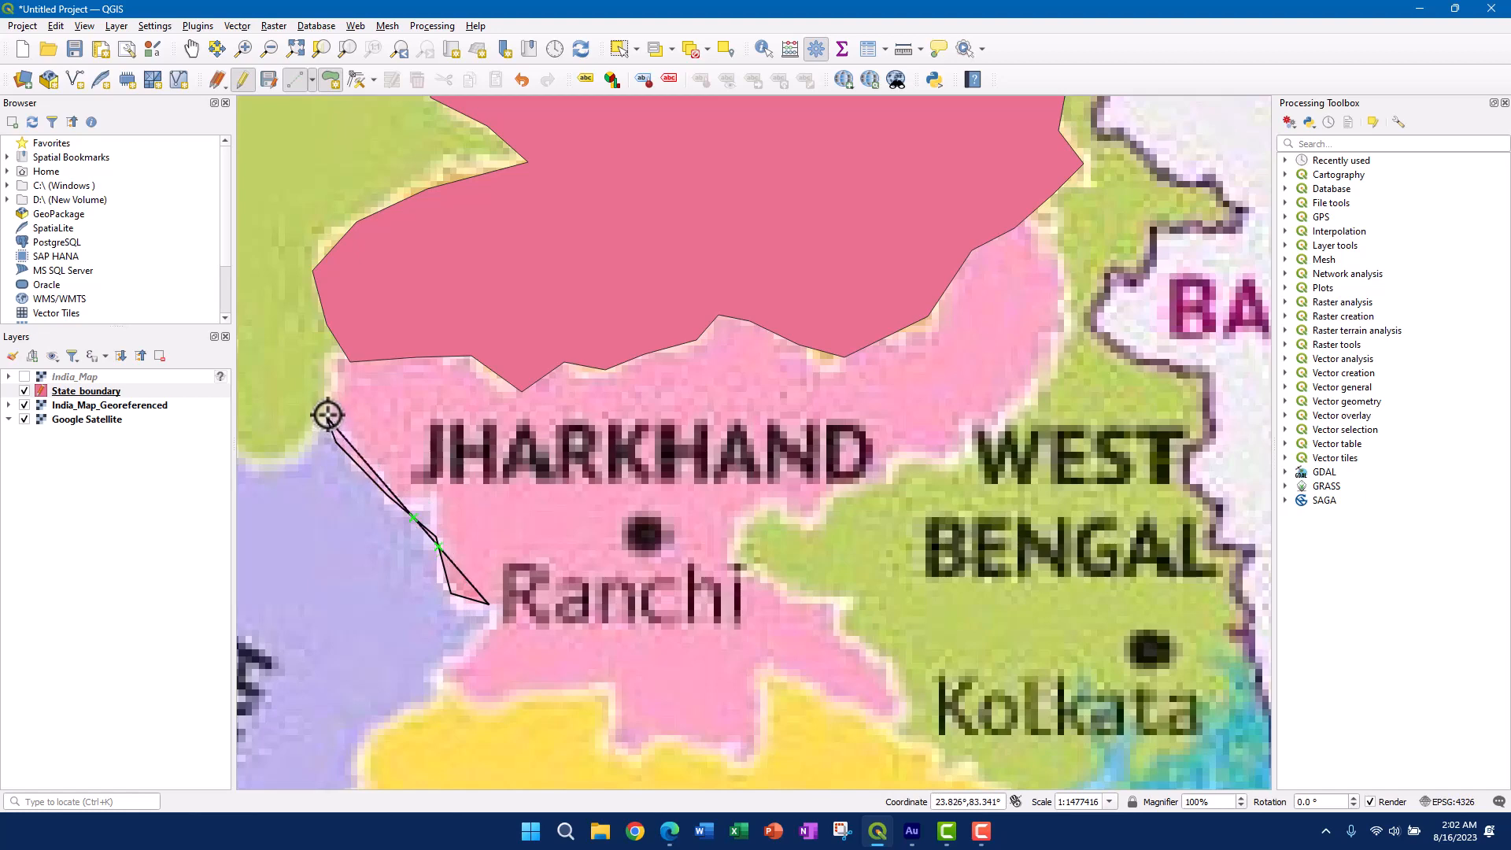
click(335, 373)
- Join the Jharkhand outline to Bihar's southwest corner and trace east along the shared border to Bihar's southernmost point
scroll(335, 373, up, 2)
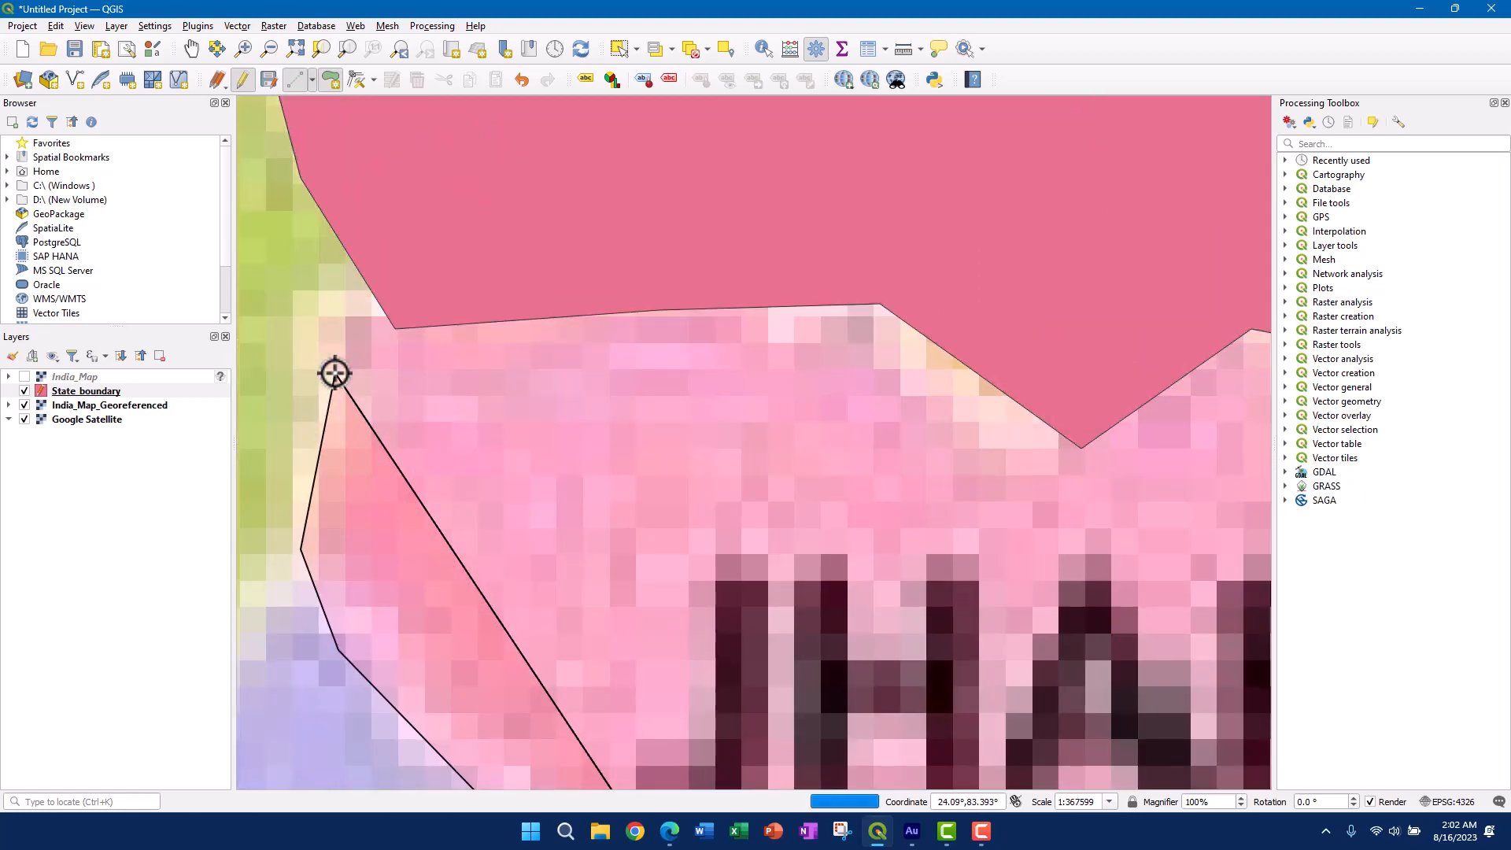
click(384, 354)
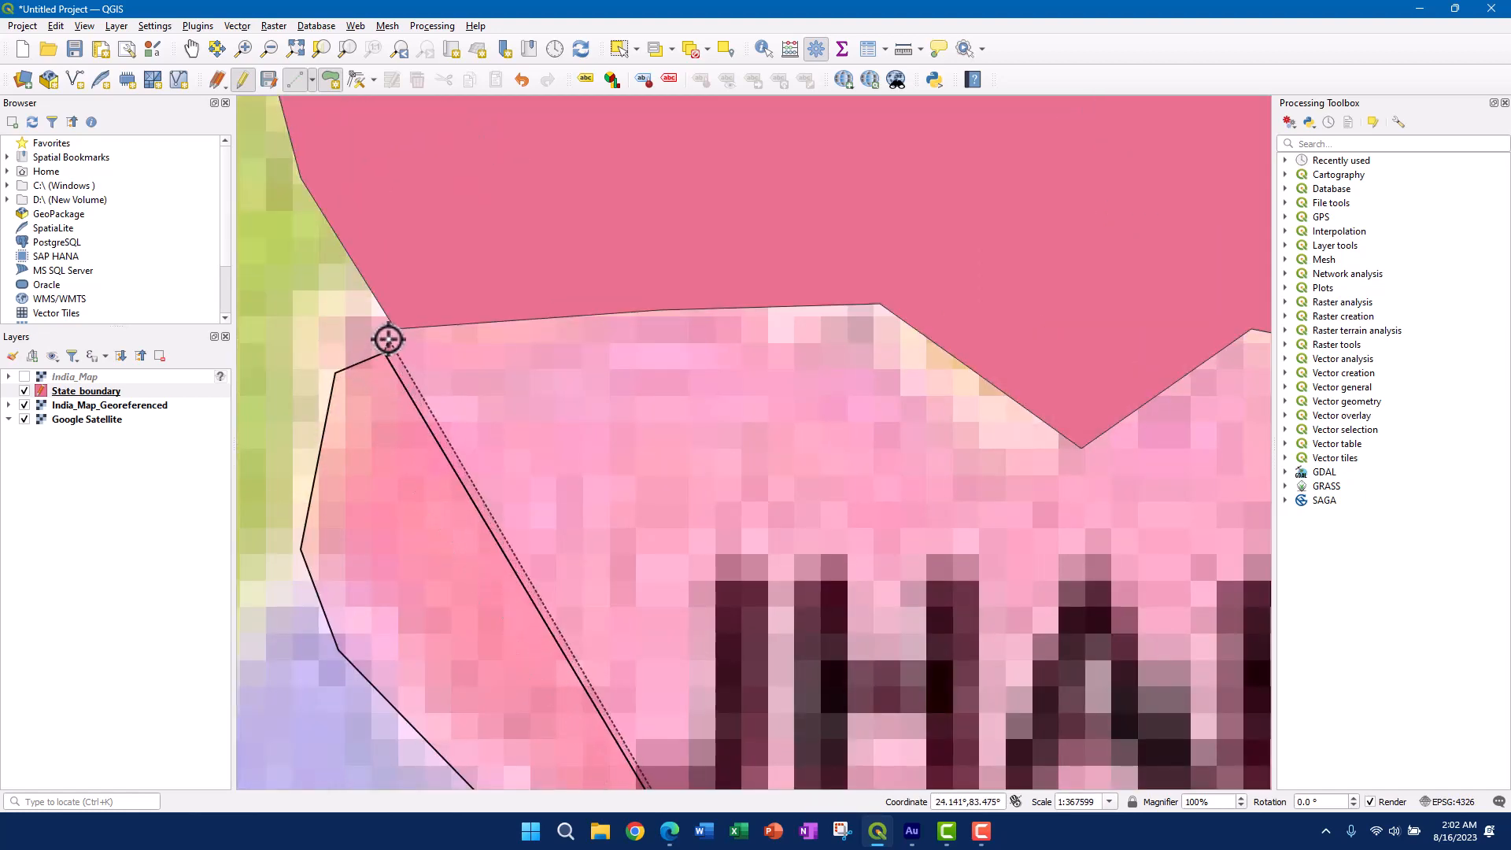
click(394, 330)
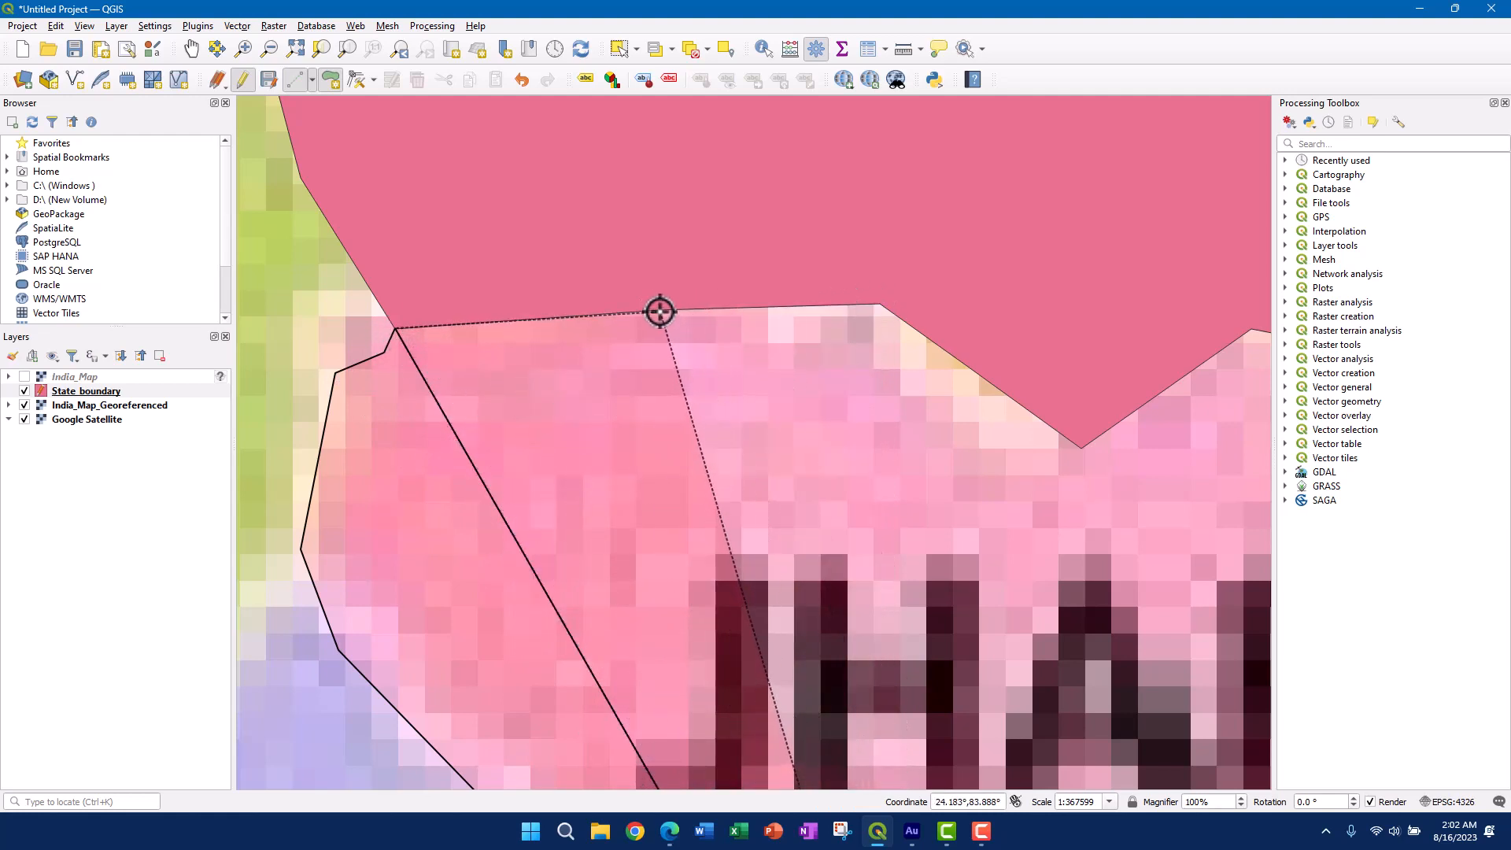
click(882, 304)
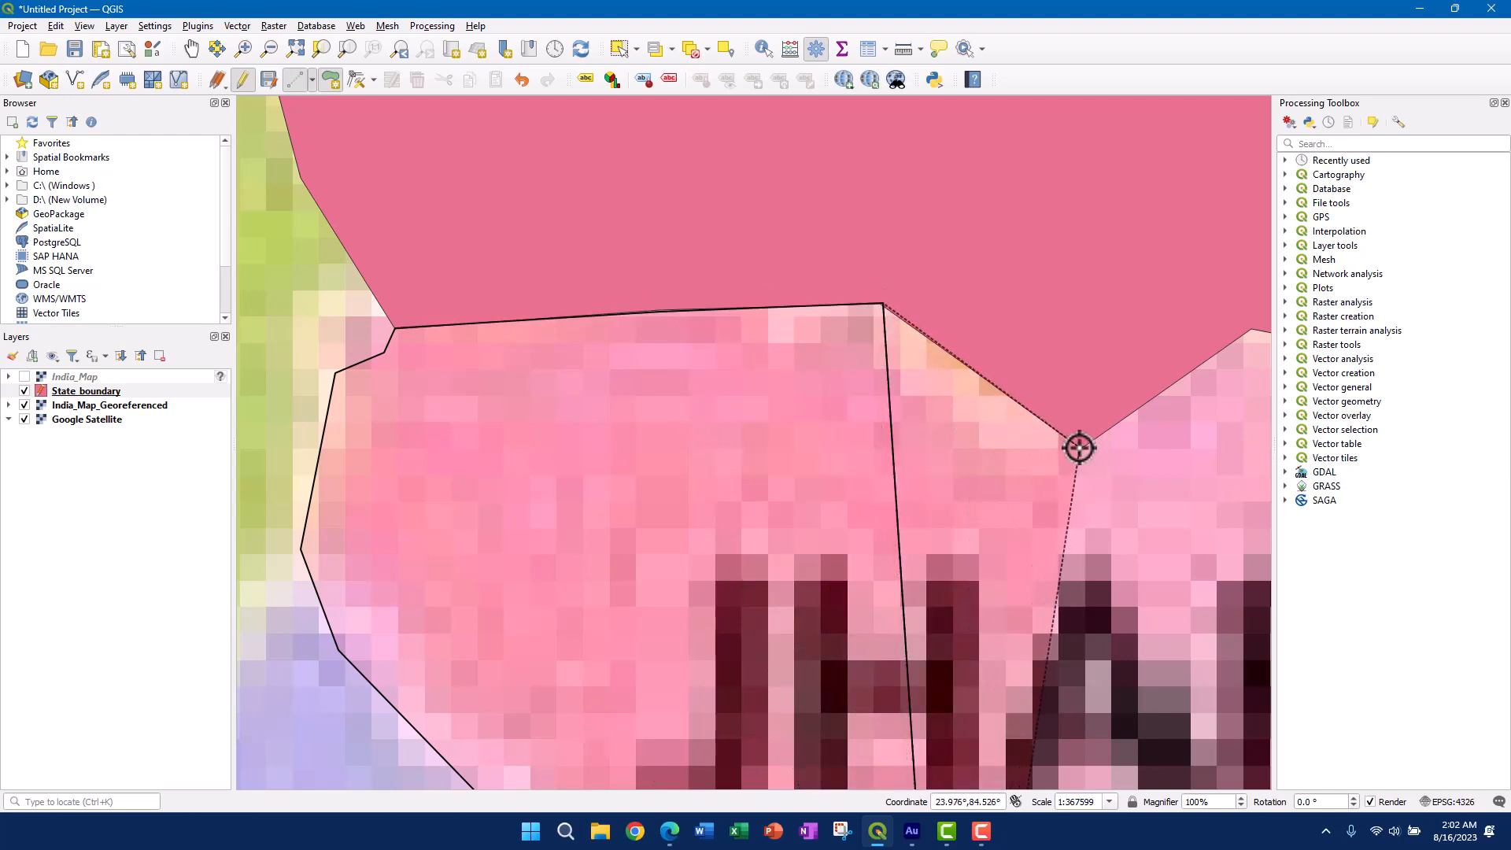
drag(1150, 442, 549, 493)
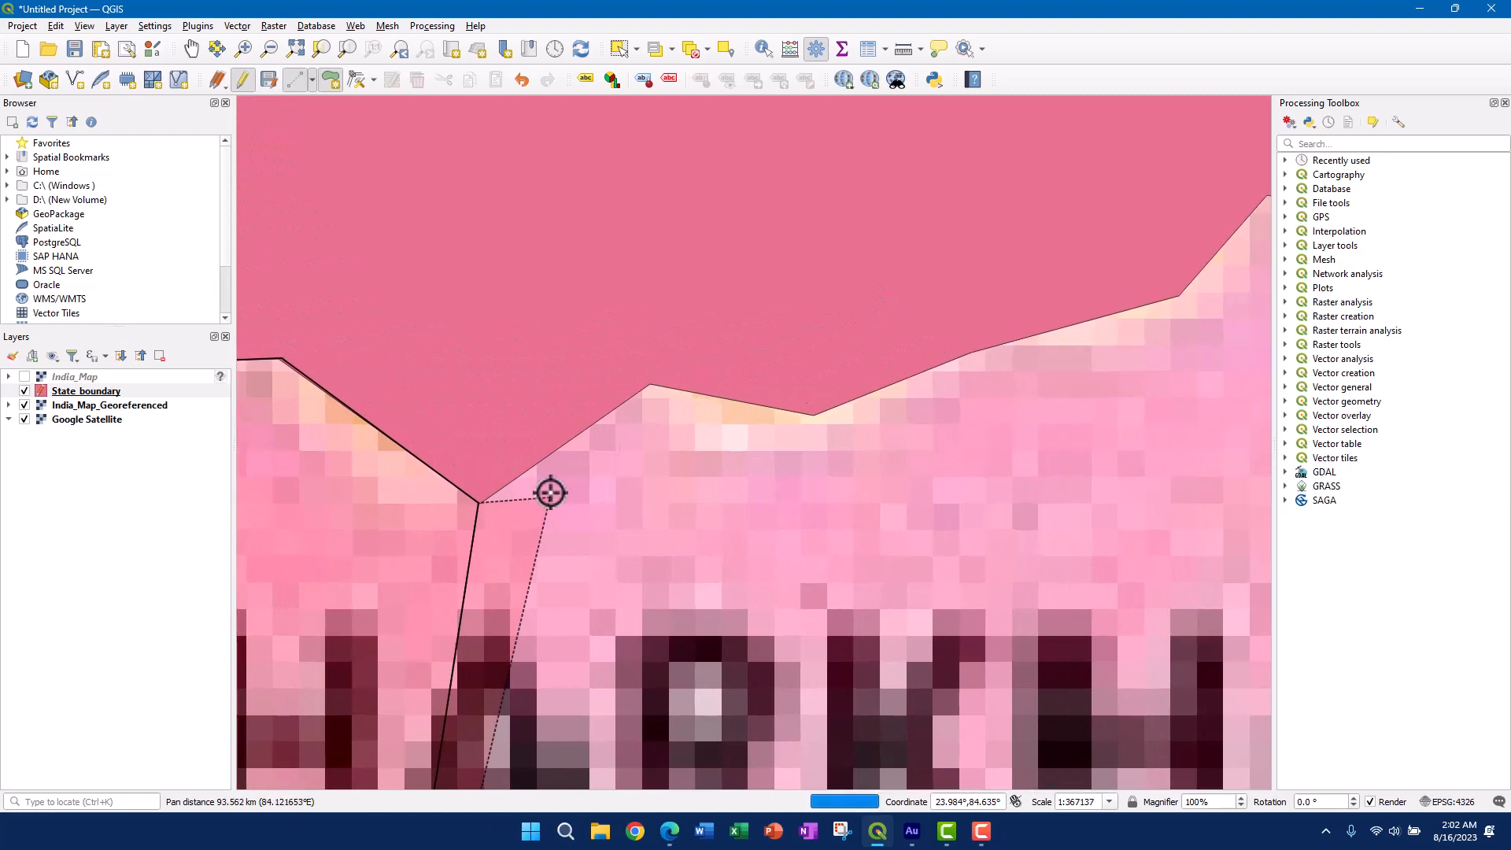
- Continue the Jharkhand outline east from Bihar's southernmost point along the shared border to the peak of the notch in Bihar's southern edge
scroll(641, 388, up, 2)
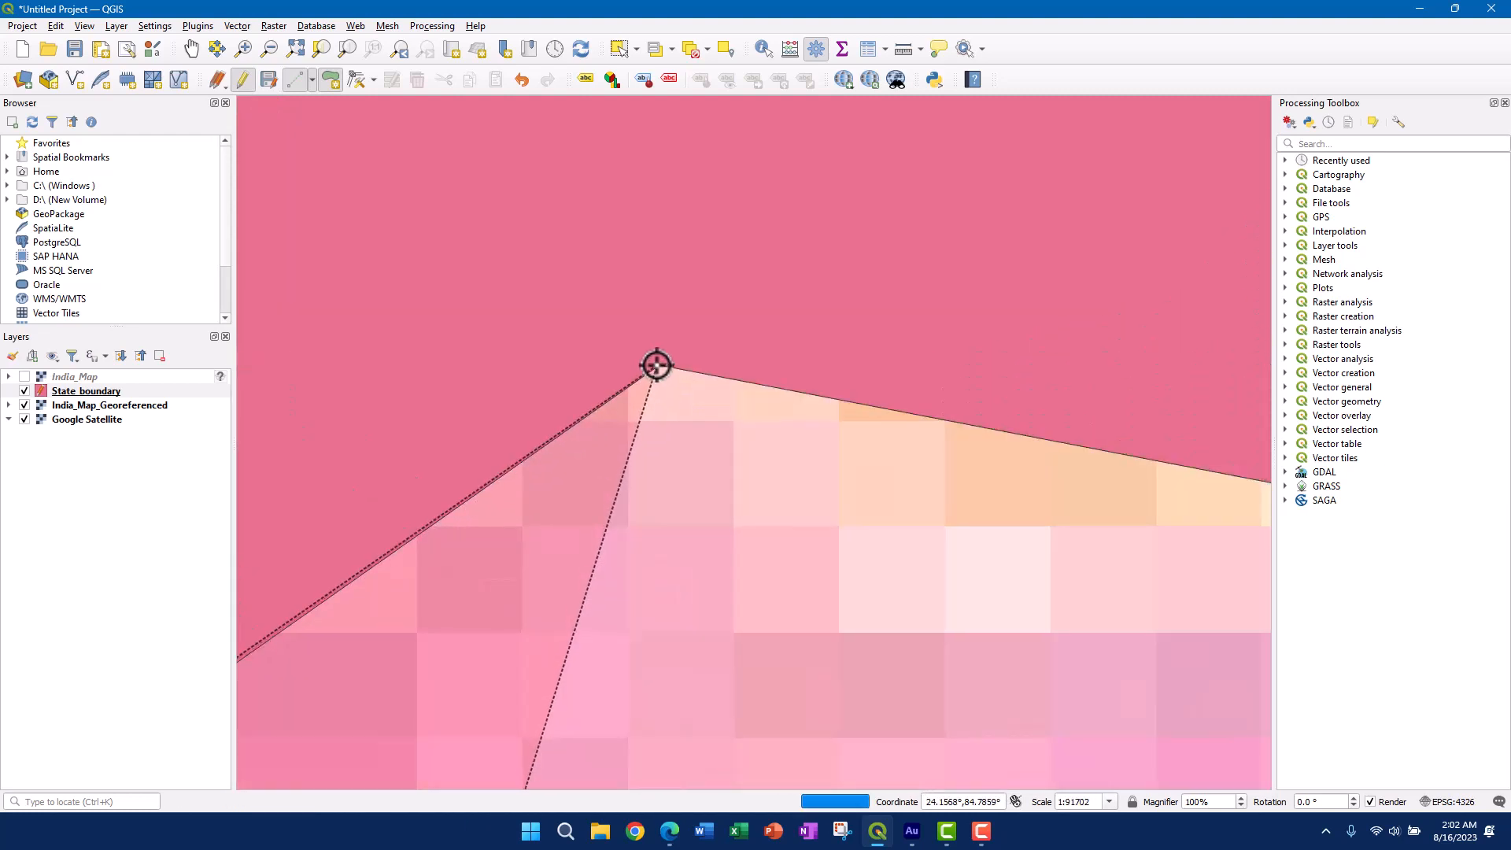
click(661, 364)
drag(944, 456, 432, 465)
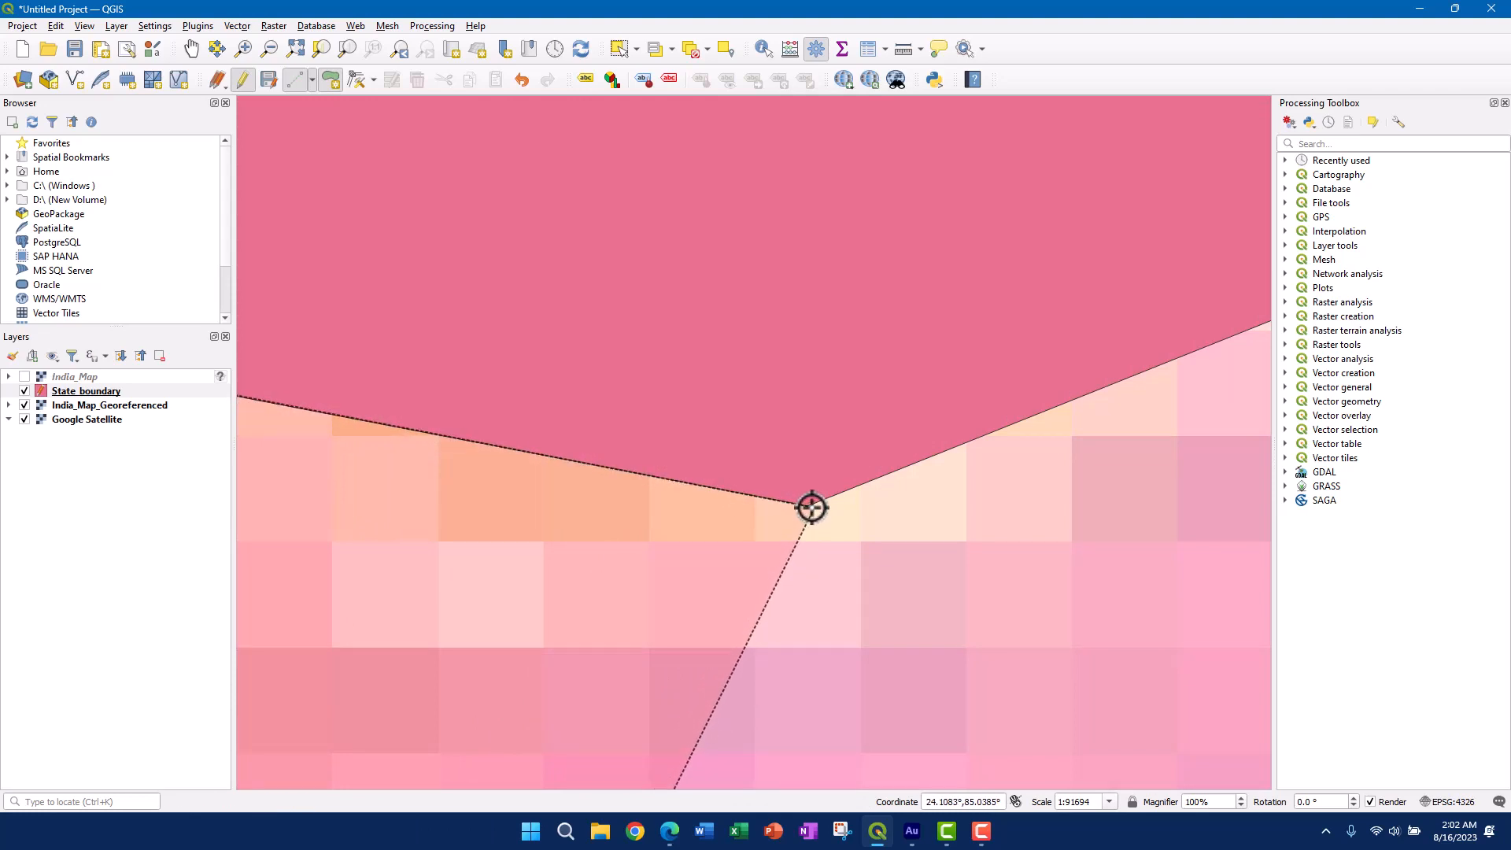
click(808, 505)
drag(1073, 465, 530, 600)
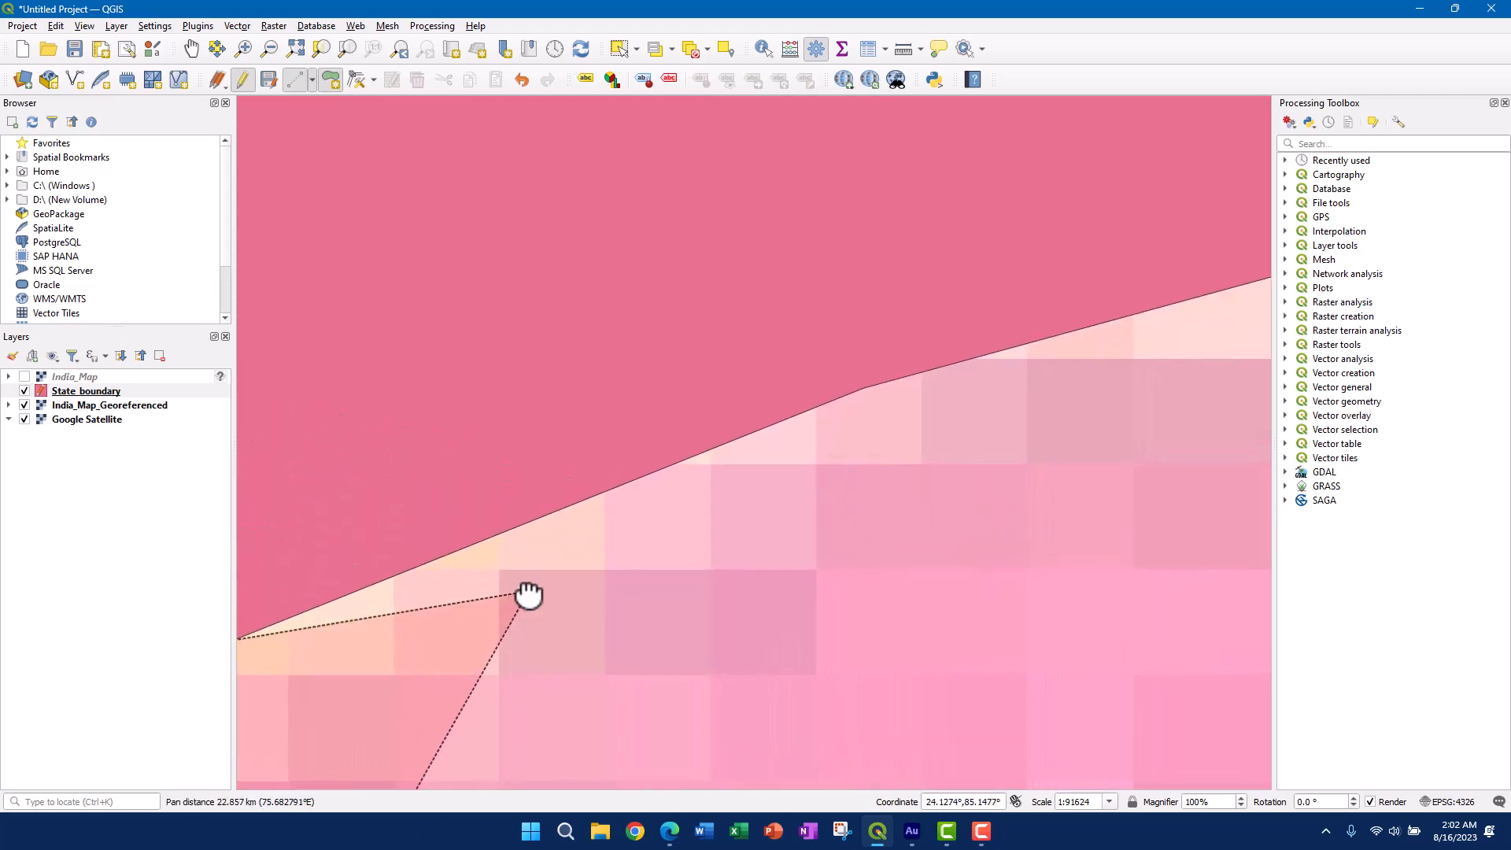
click(863, 391)
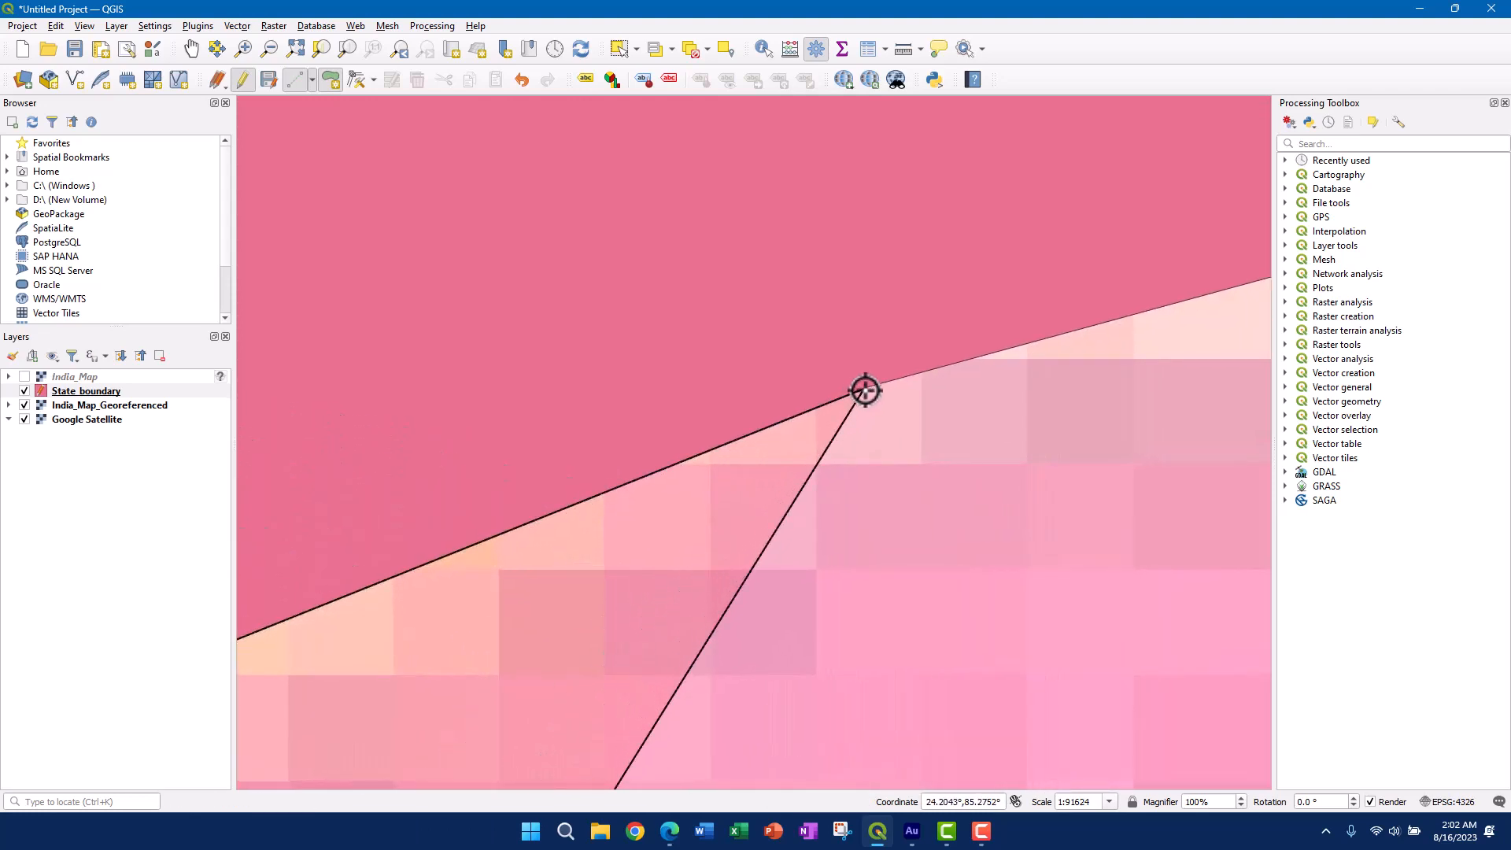
drag(955, 400, 459, 605)
drag(900, 478, 514, 579)
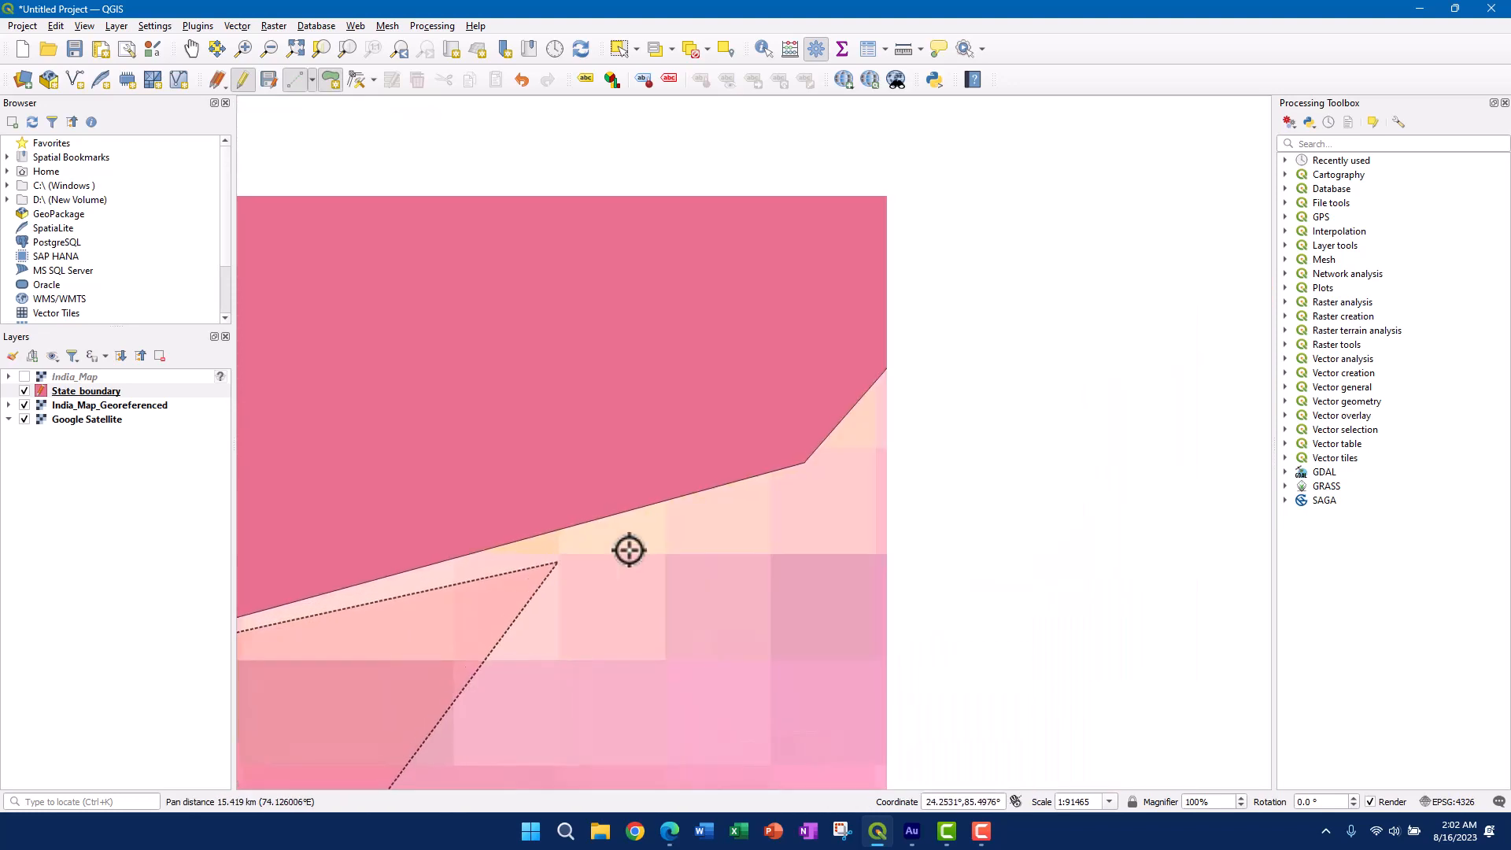
click(803, 463)
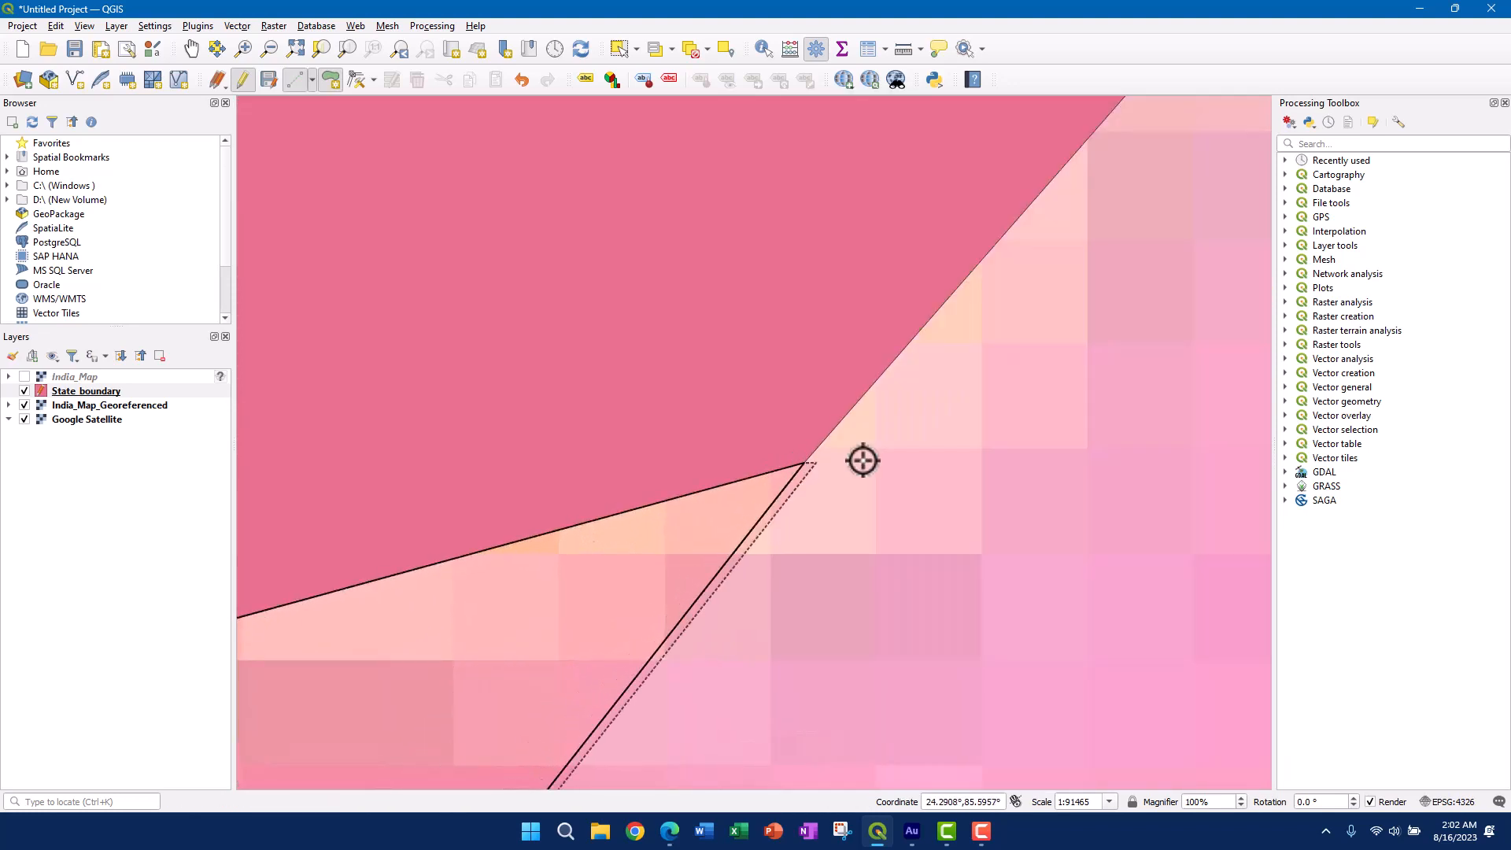
scroll(881, 457, down, 2)
drag(935, 435, 712, 600)
scroll(744, 525, up, 2)
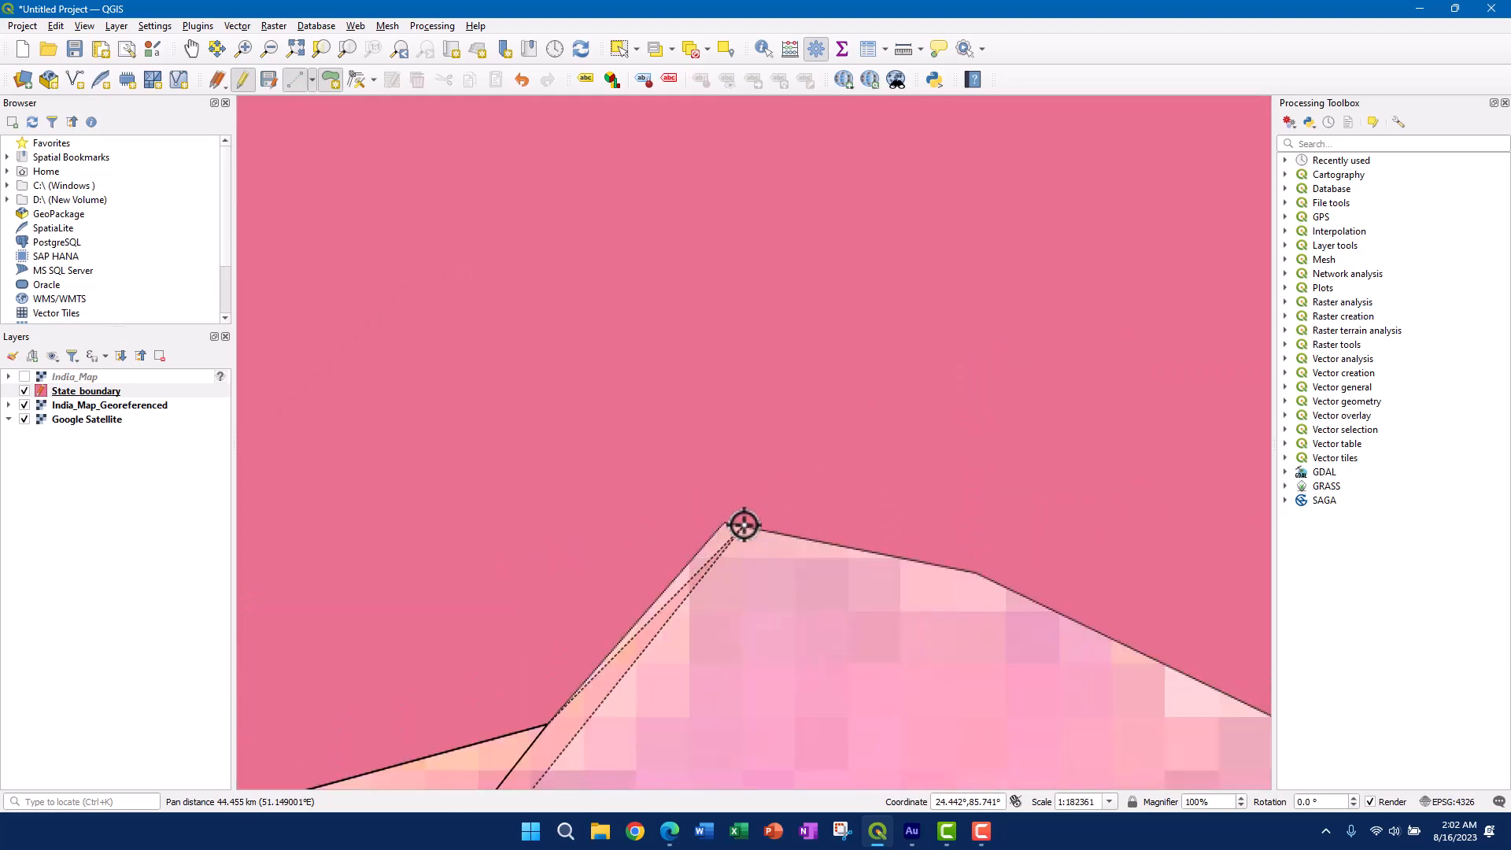
scroll(707, 523, up, 2)
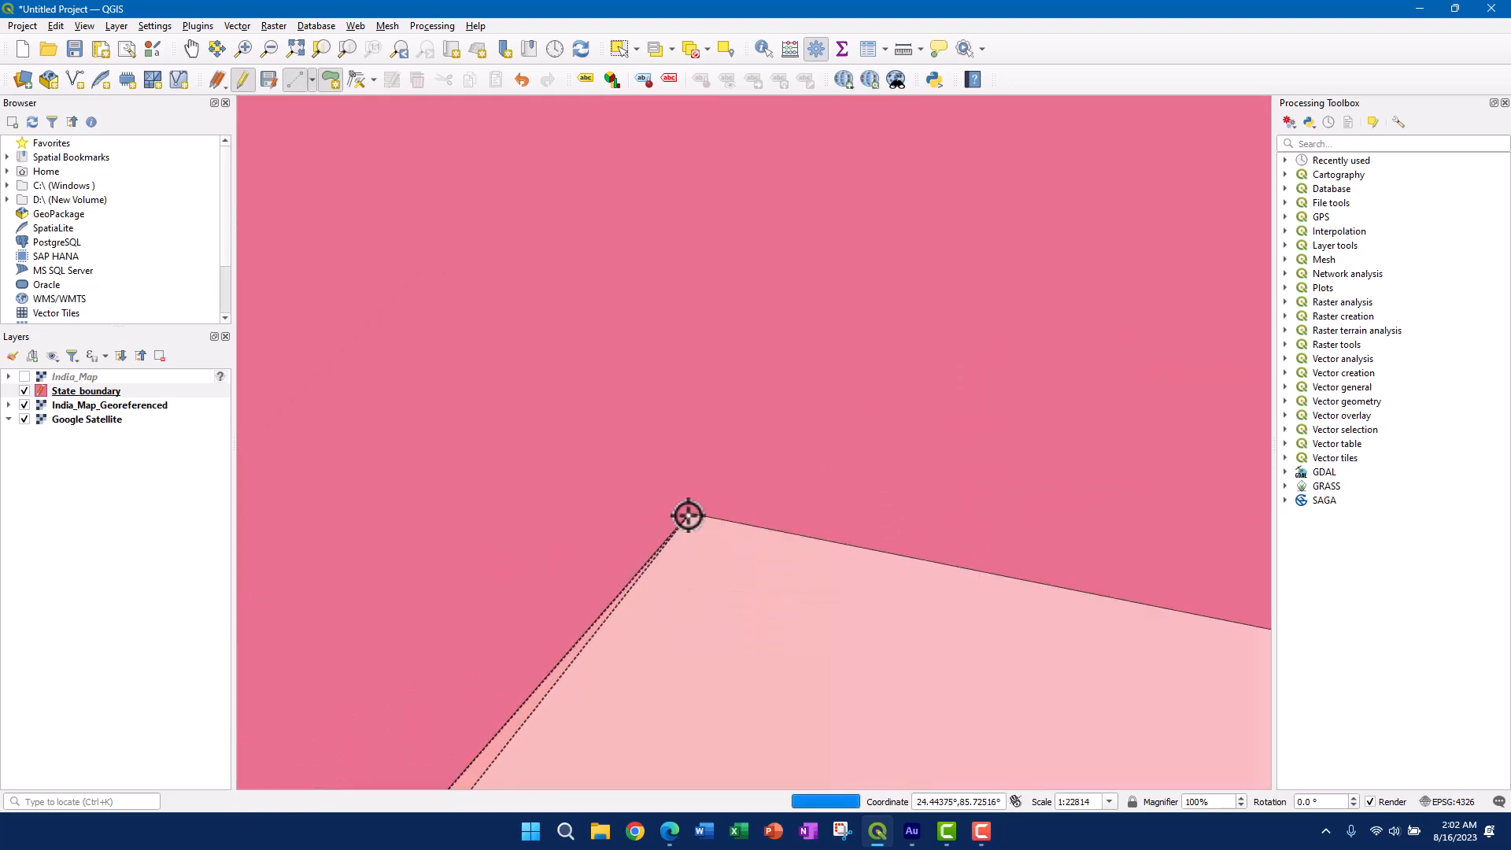
click(691, 514)
- Trace the Jharkhand outline from the notch's peak past Bihar's next southward bulge and northeast along the shared border
drag(906, 588, 499, 440)
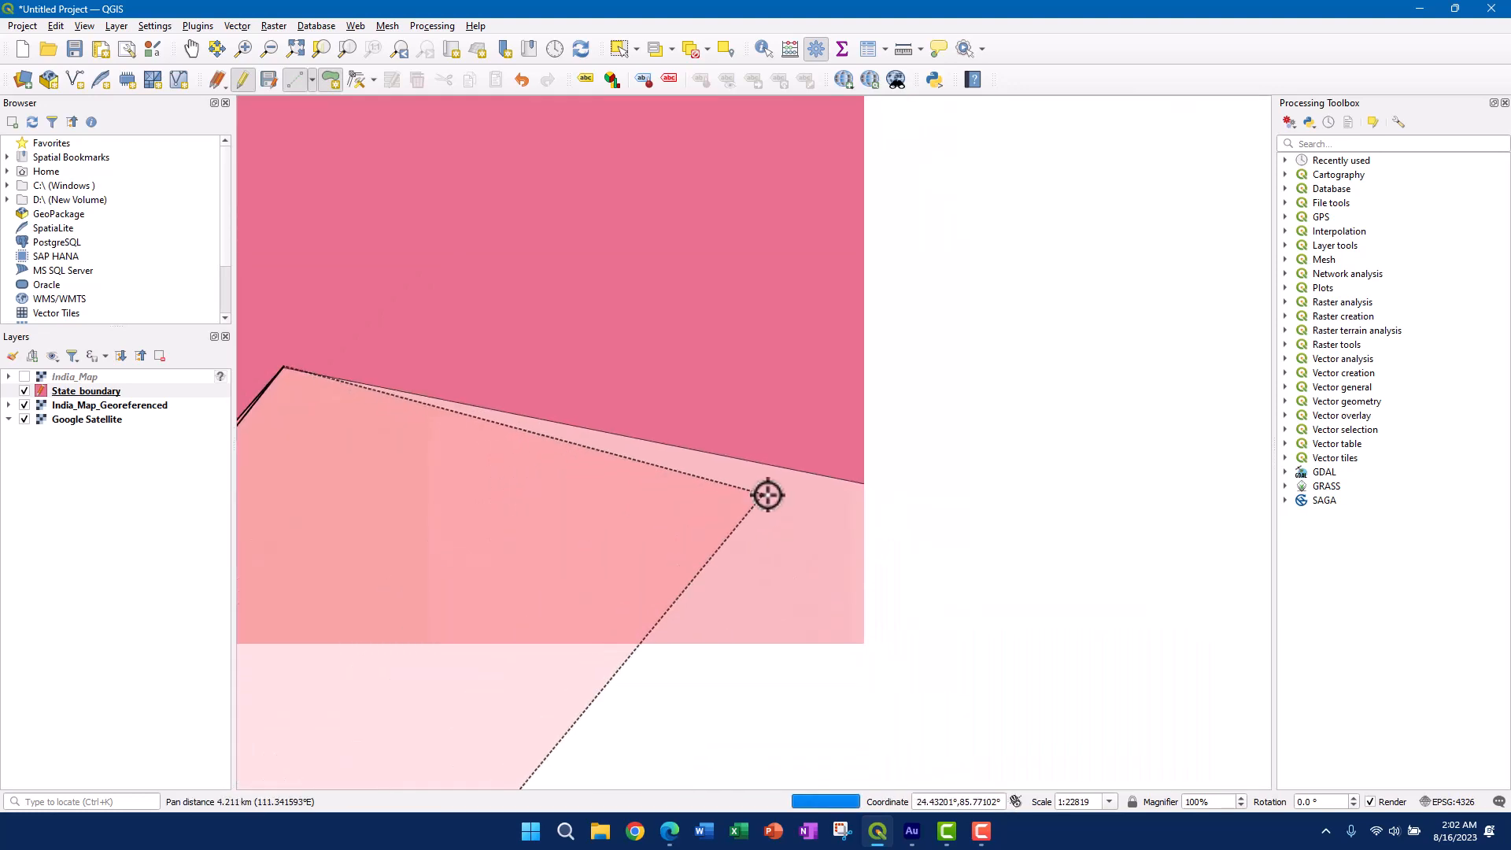
drag(929, 518, 580, 474)
scroll(840, 512, down, 1)
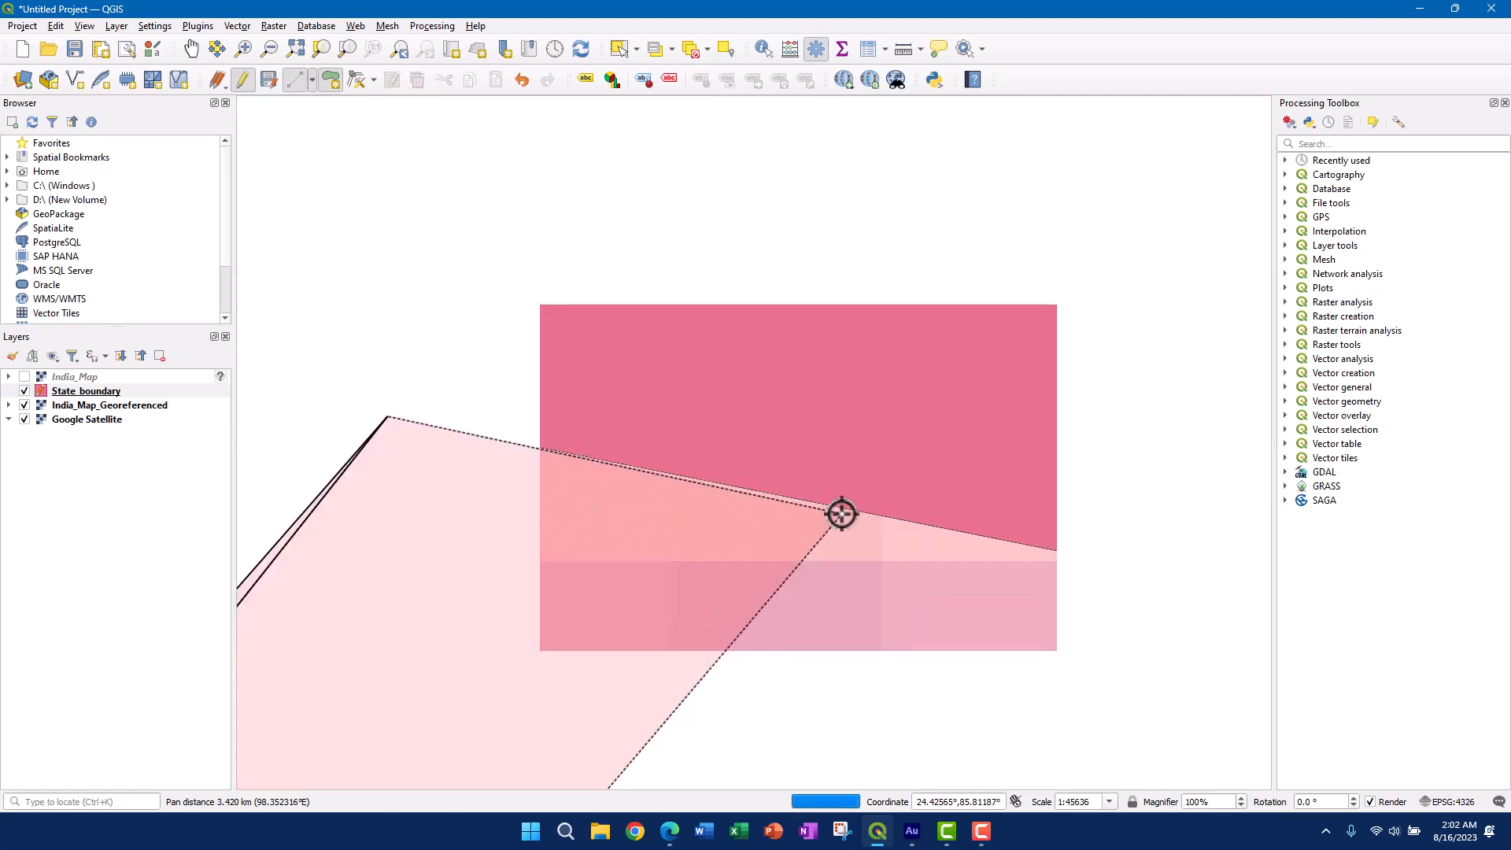
drag(913, 543, 563, 486)
scroll(563, 487, down, 2)
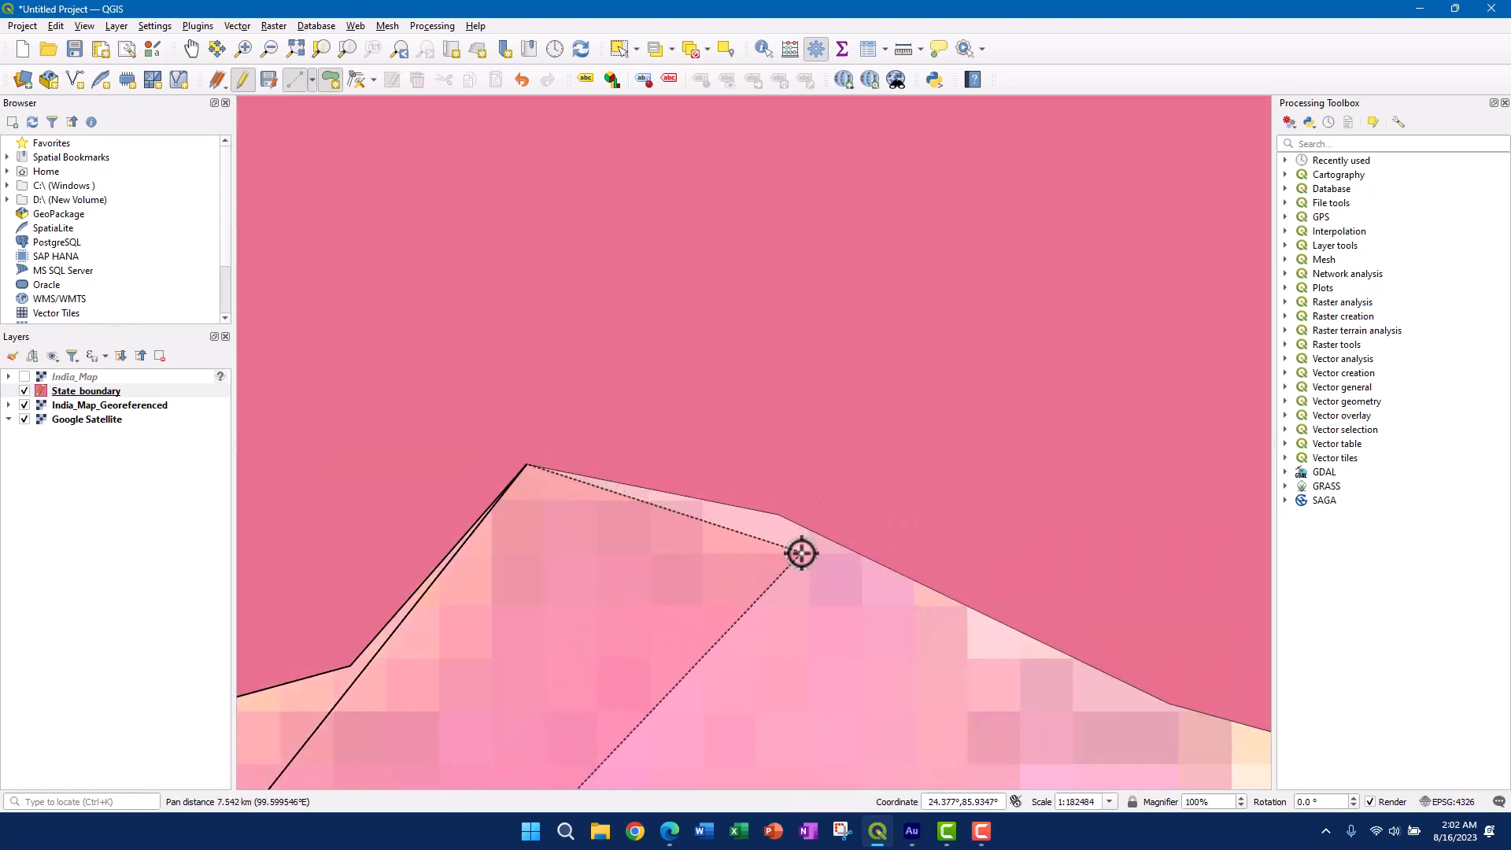
scroll(711, 534, up, 2)
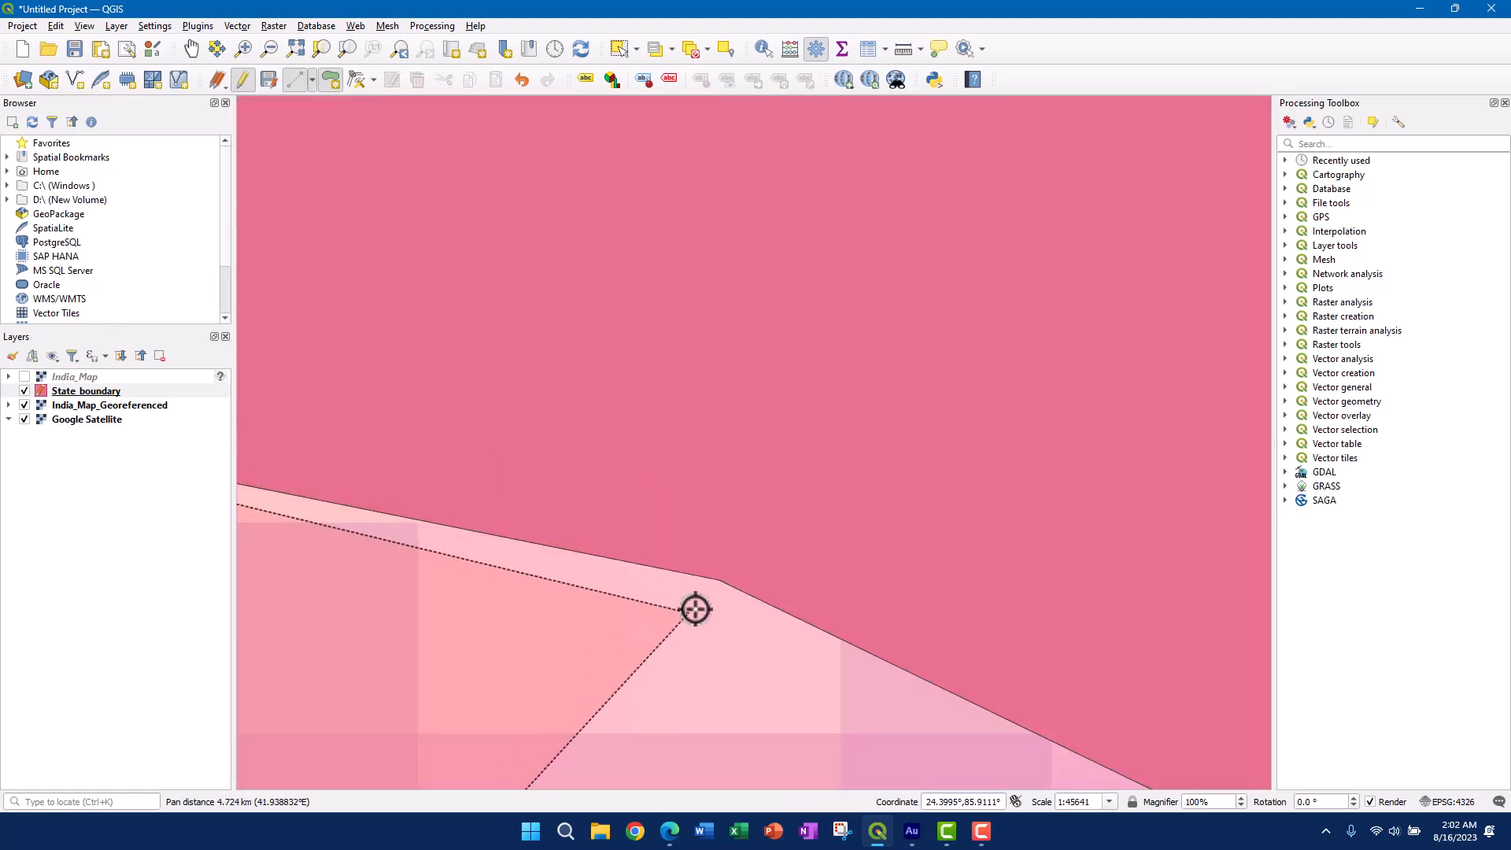
scroll(751, 647, down, 3)
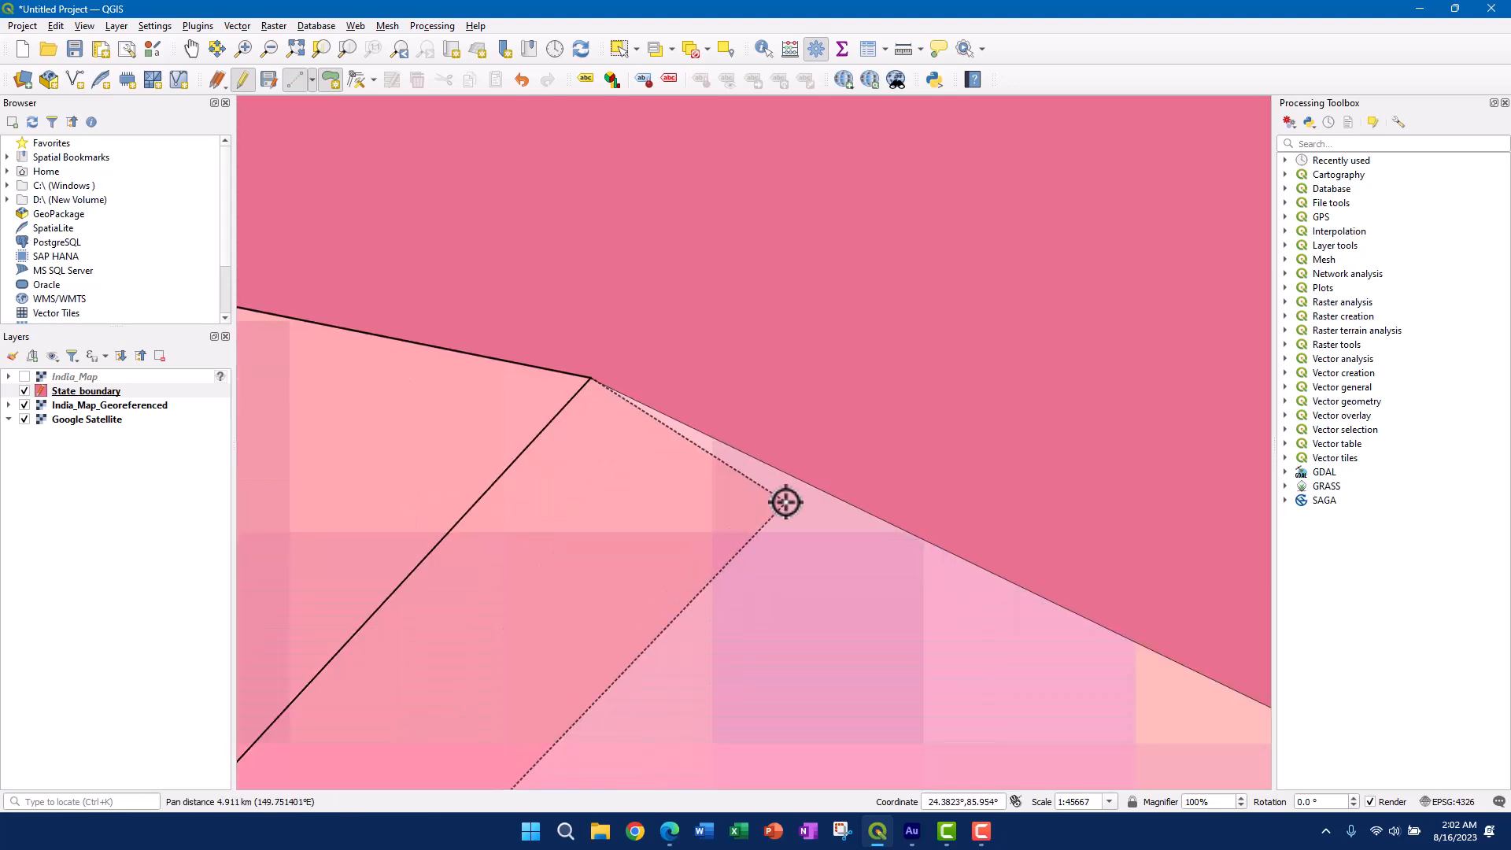
scroll(753, 547, up, 2)
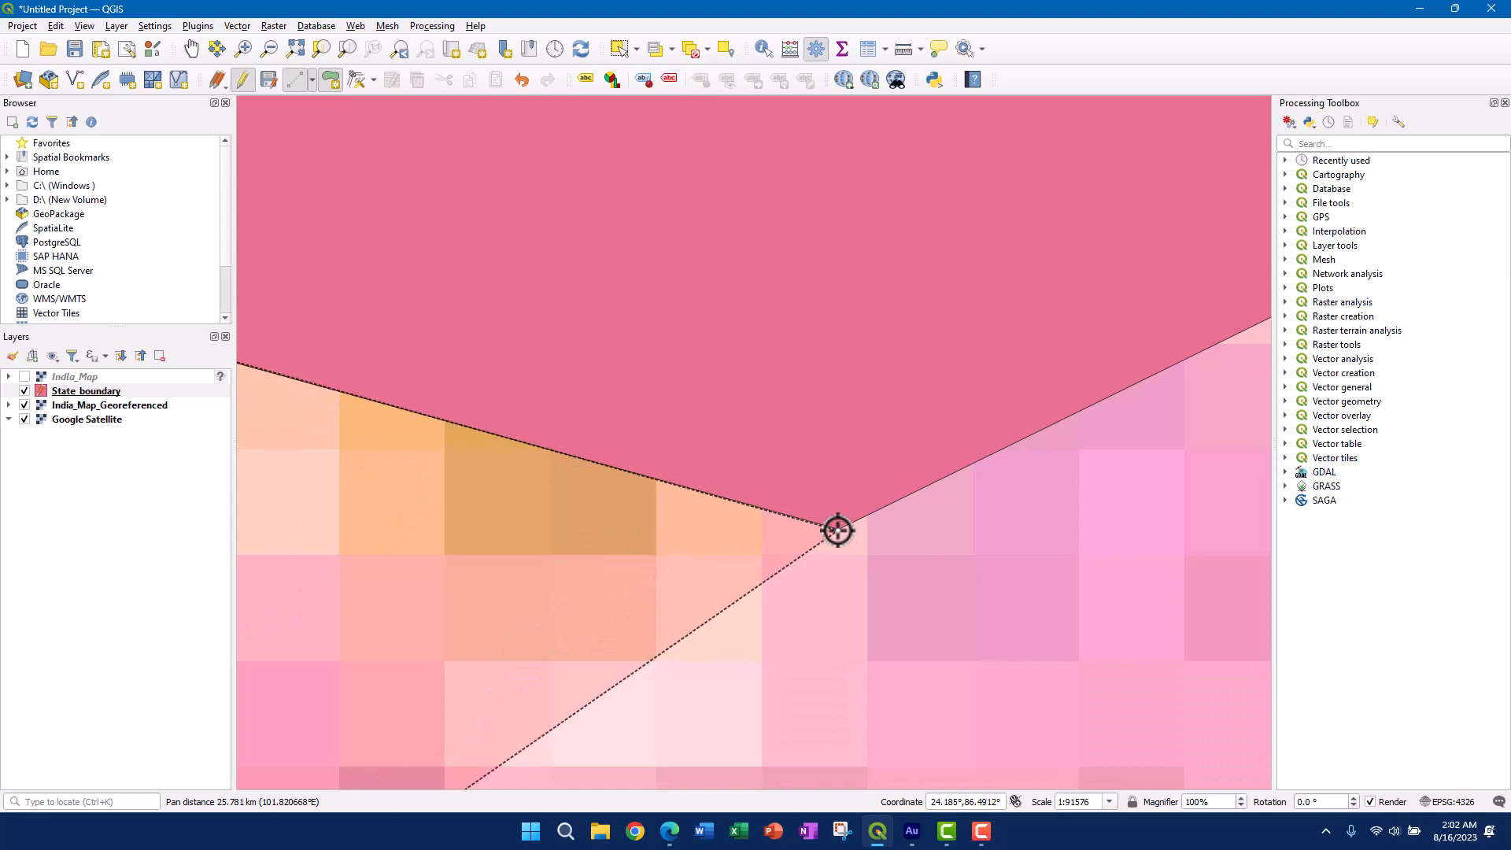
click(837, 531)
drag(1056, 490, 457, 625)
drag(1234, 266, 857, 492)
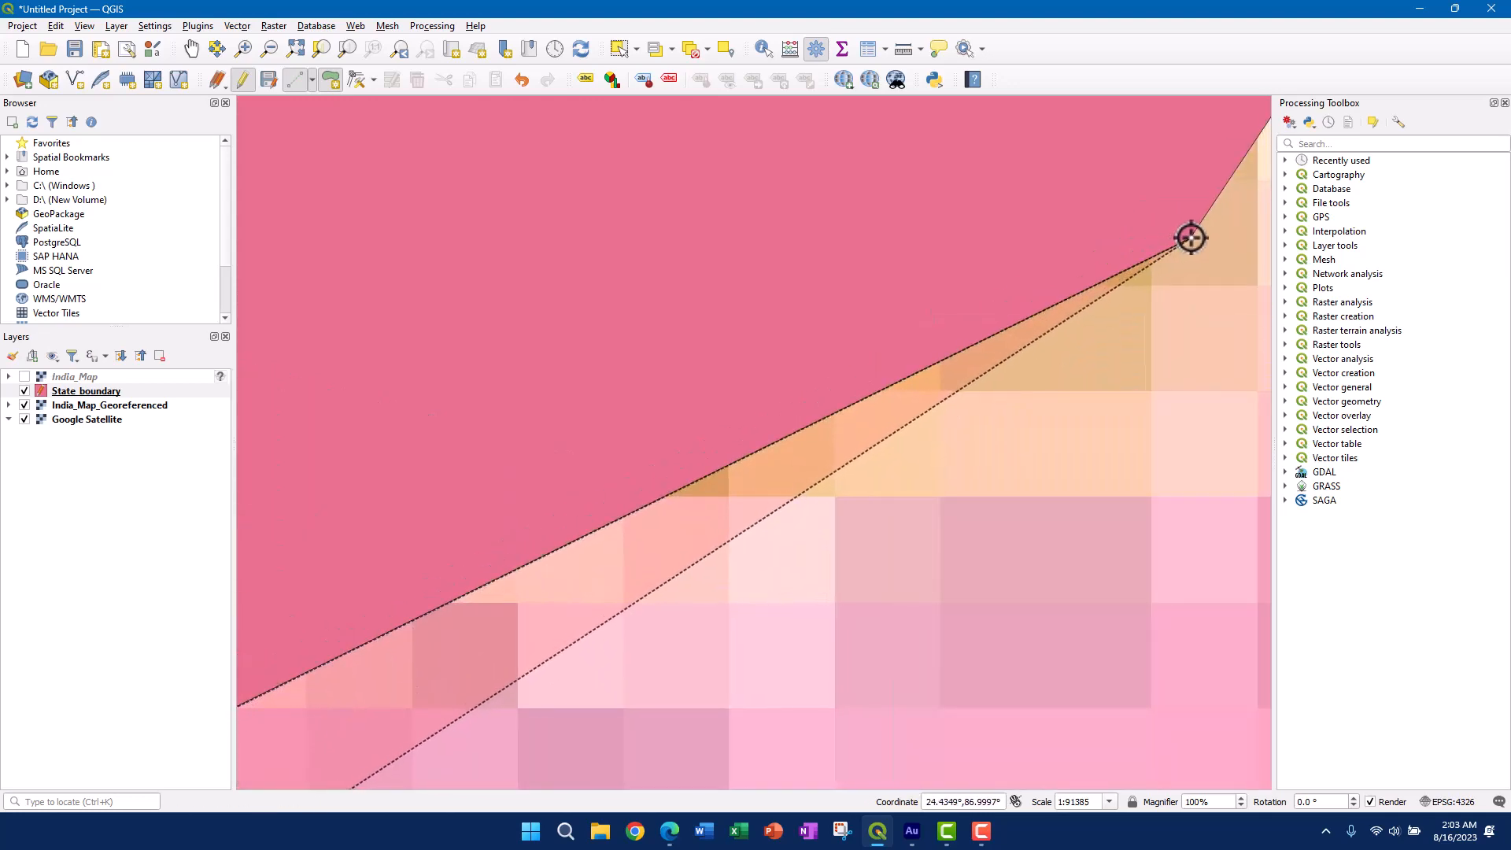
scroll(708, 398, down, 3)
scroll(732, 563, up, 2)
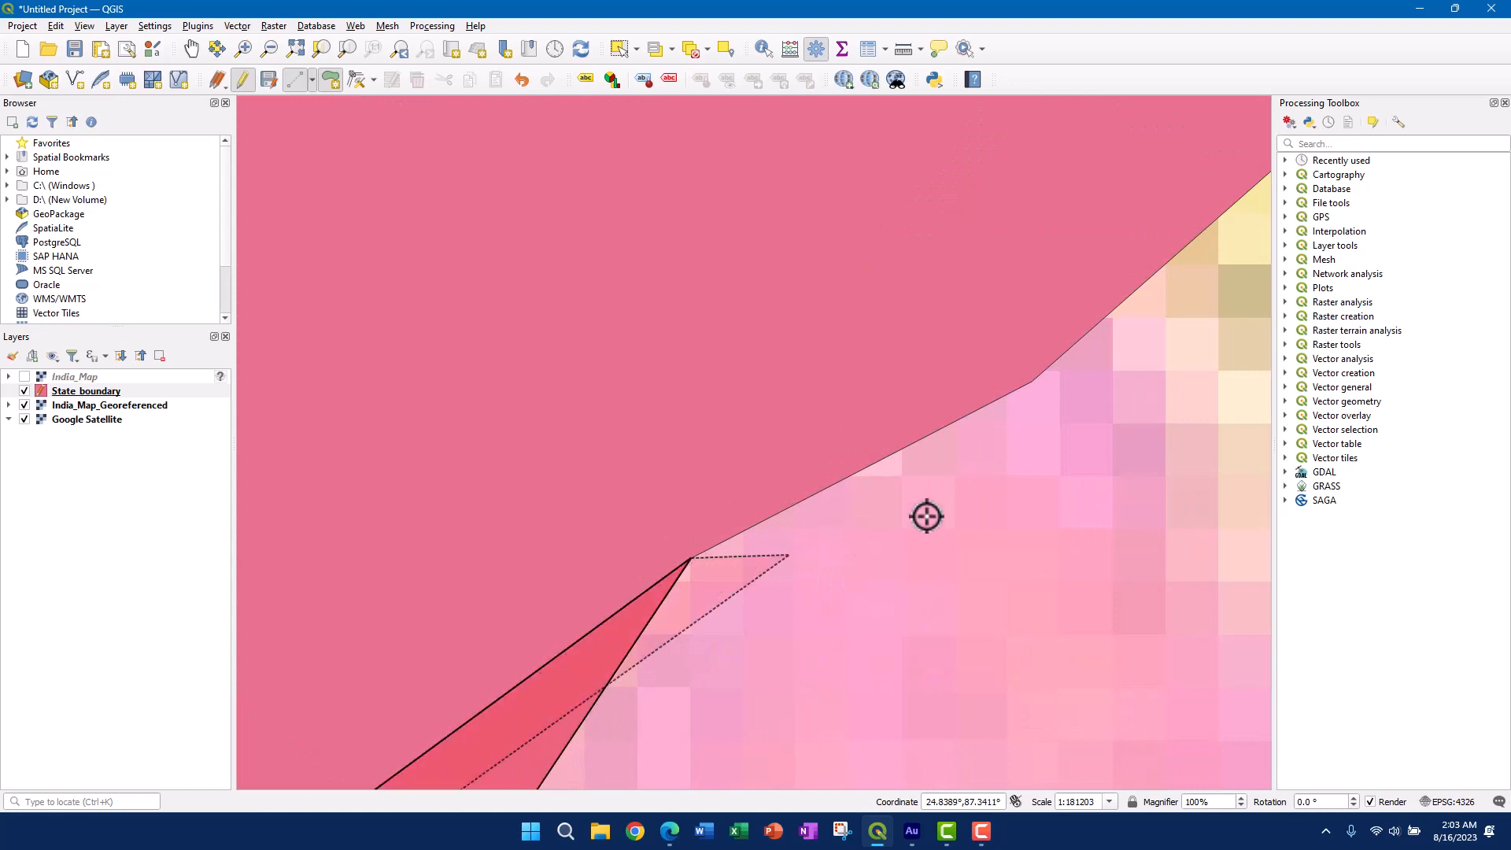
- Try to extend the Jharkhand outline along Bihar's eastern border all the way up to its northeastern tip
click(1032, 382)
drag(1243, 281, 689, 554)
scroll(688, 553, down, 1)
drag(864, 339, 741, 547)
scroll(752, 537, up, 3)
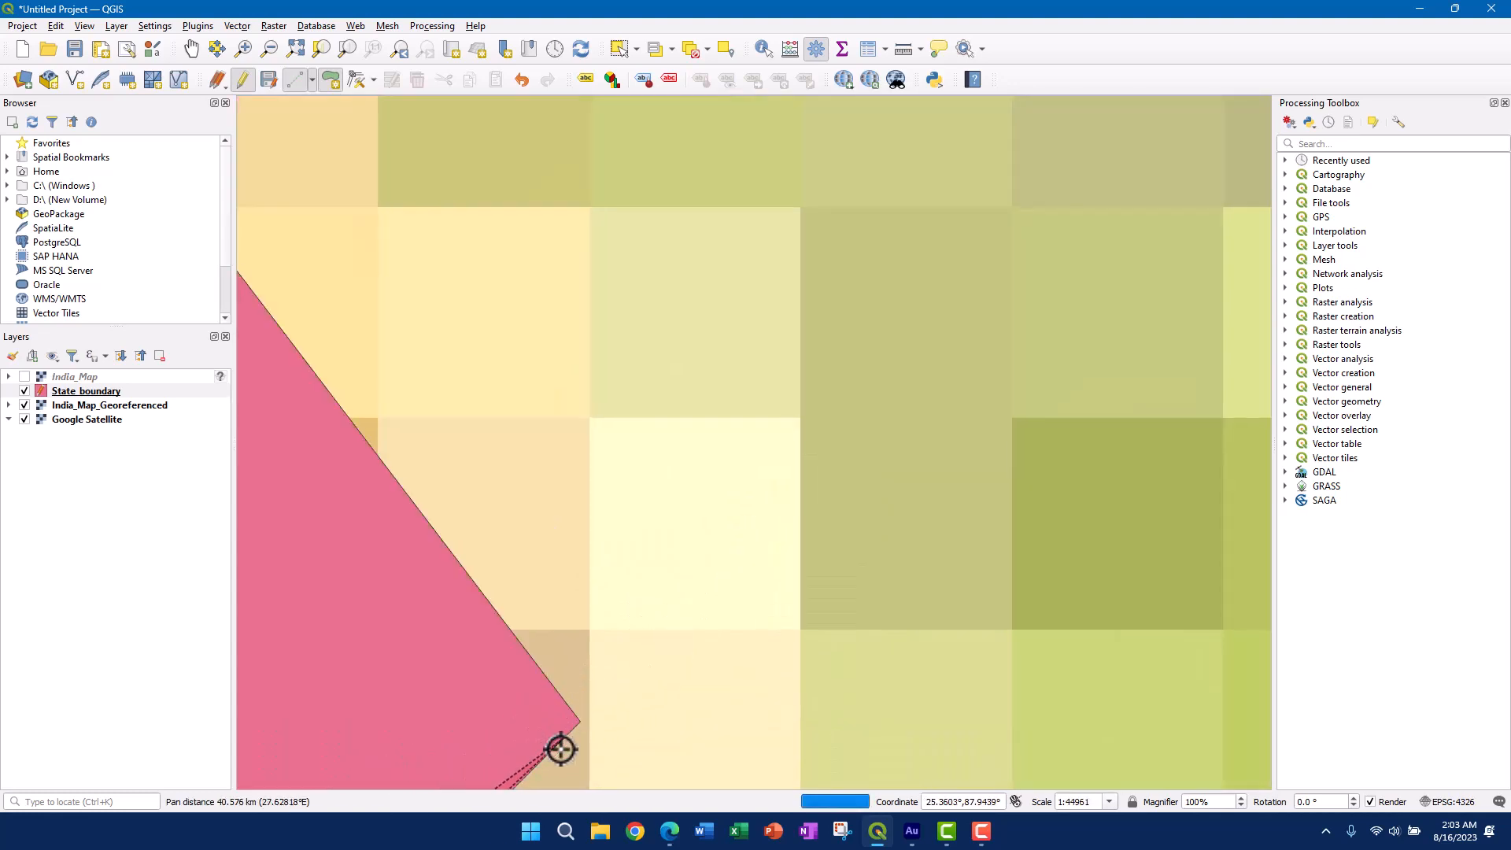
click(577, 722)
scroll(623, 643, down, 3)
drag(546, 570, 618, 635)
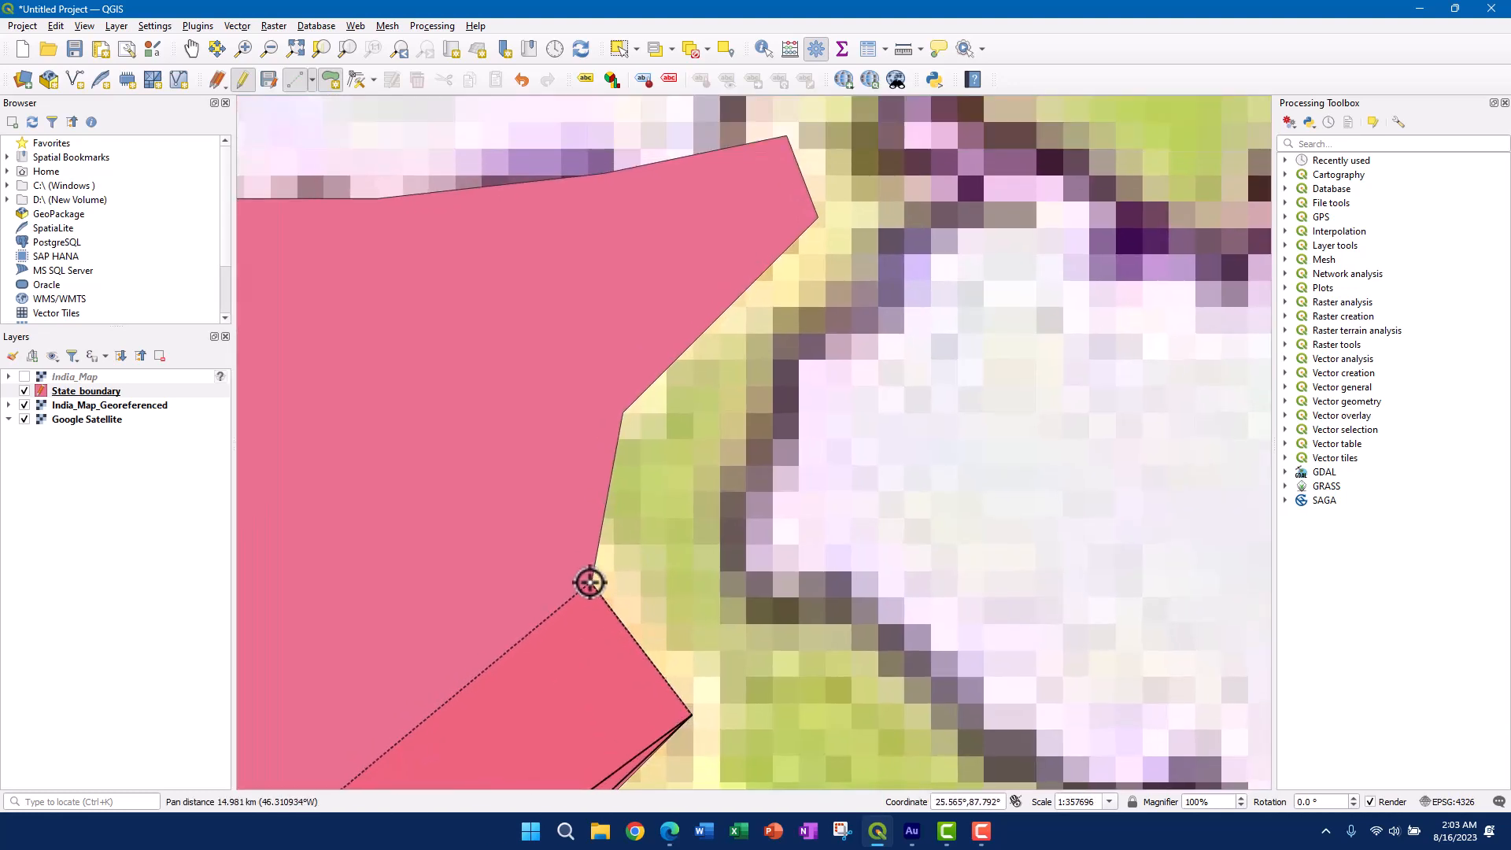
scroll(594, 583, up, 2)
drag(639, 138, 611, 493)
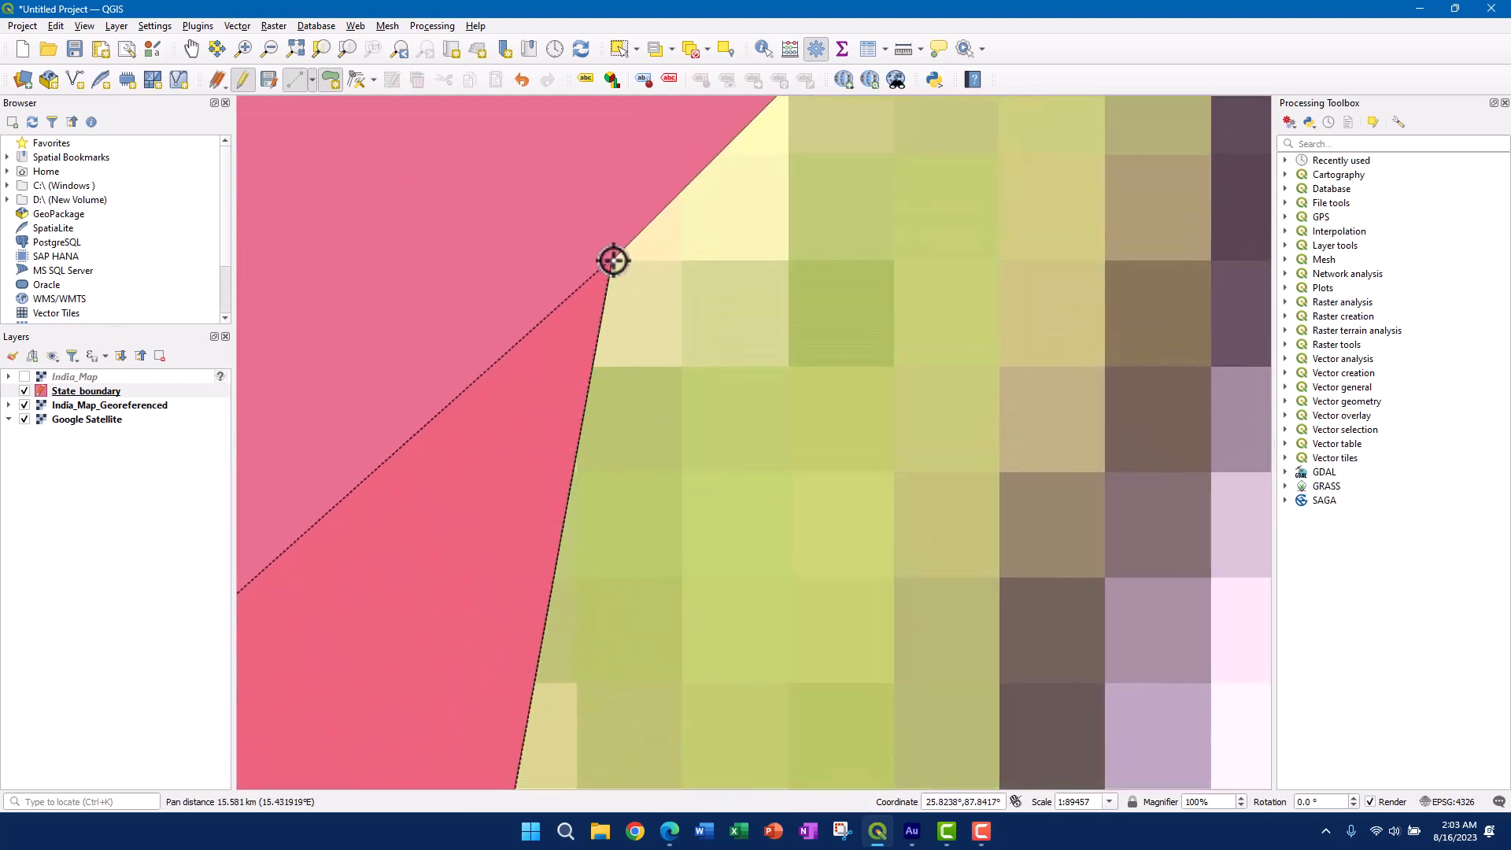
click(614, 256)
drag(722, 203, 581, 663)
scroll(622, 551, up, 1)
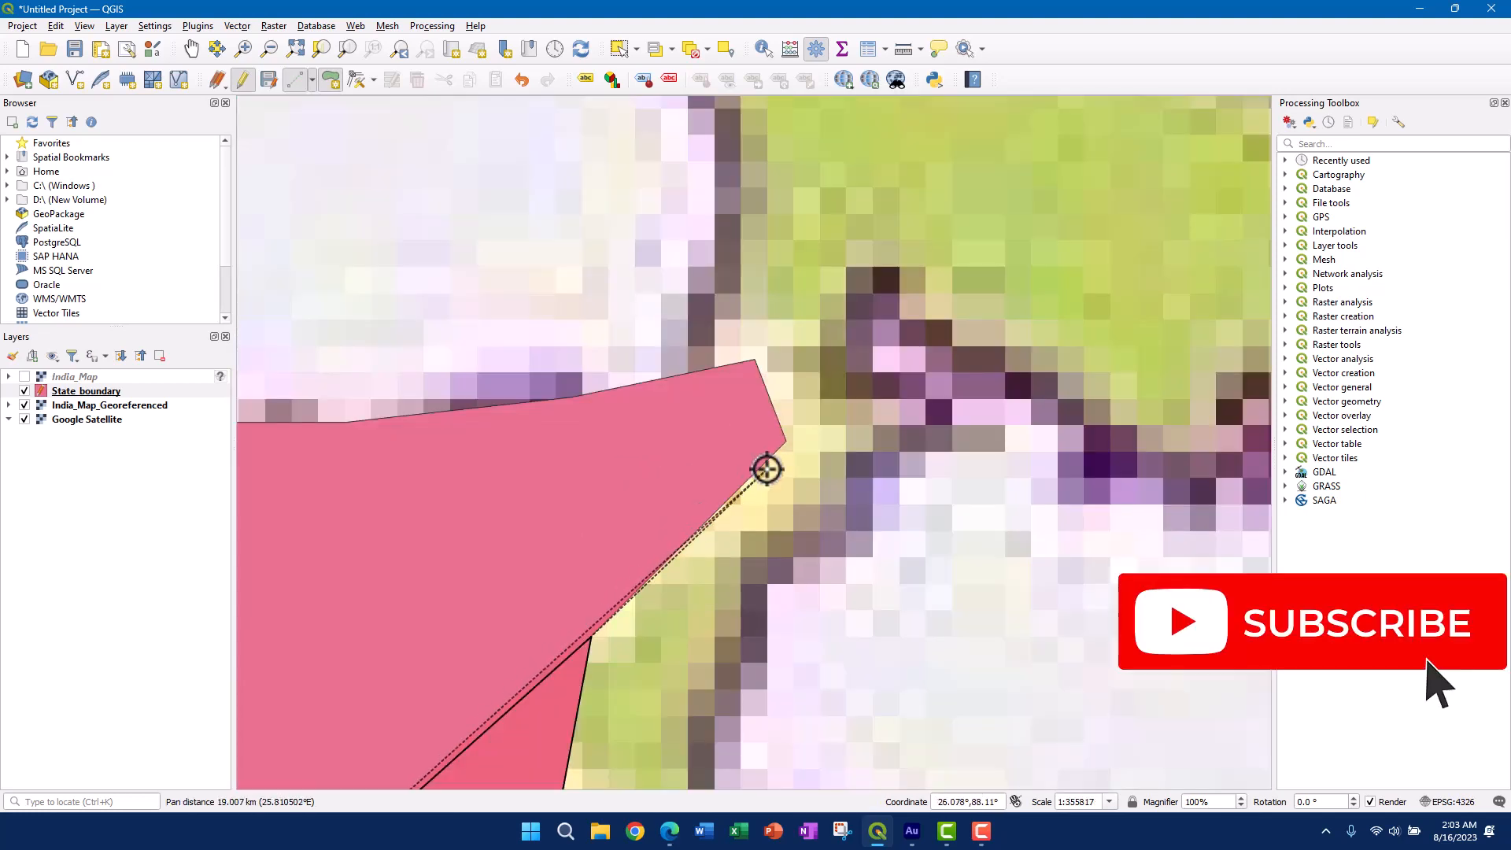
scroll(787, 444, up, 1)
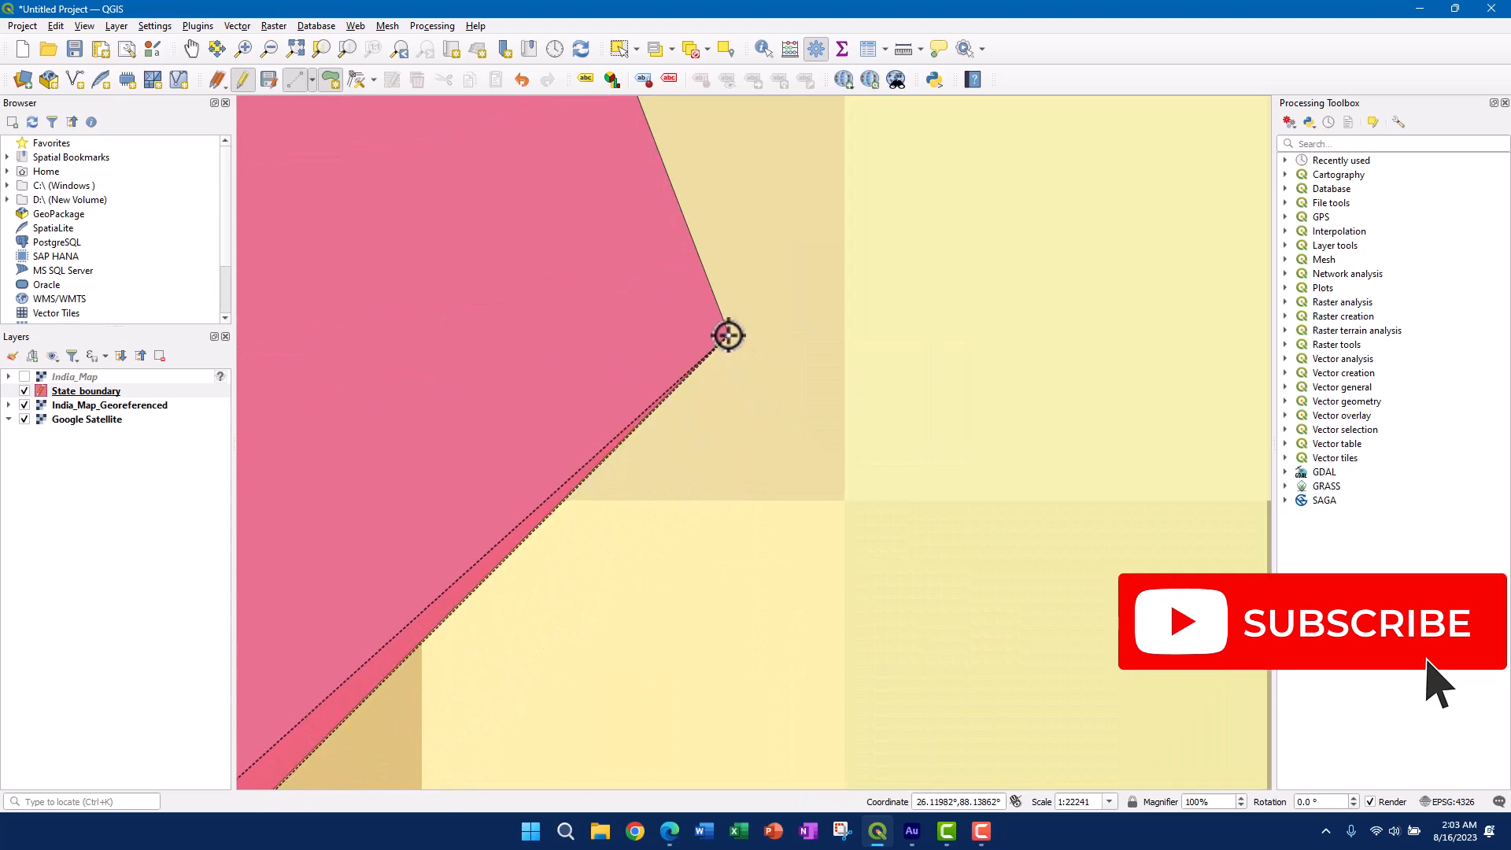
click(729, 334)
drag(759, 173, 832, 521)
scroll(741, 264, down, 3)
drag(740, 249, 762, 448)
scroll(724, 366, up, 3)
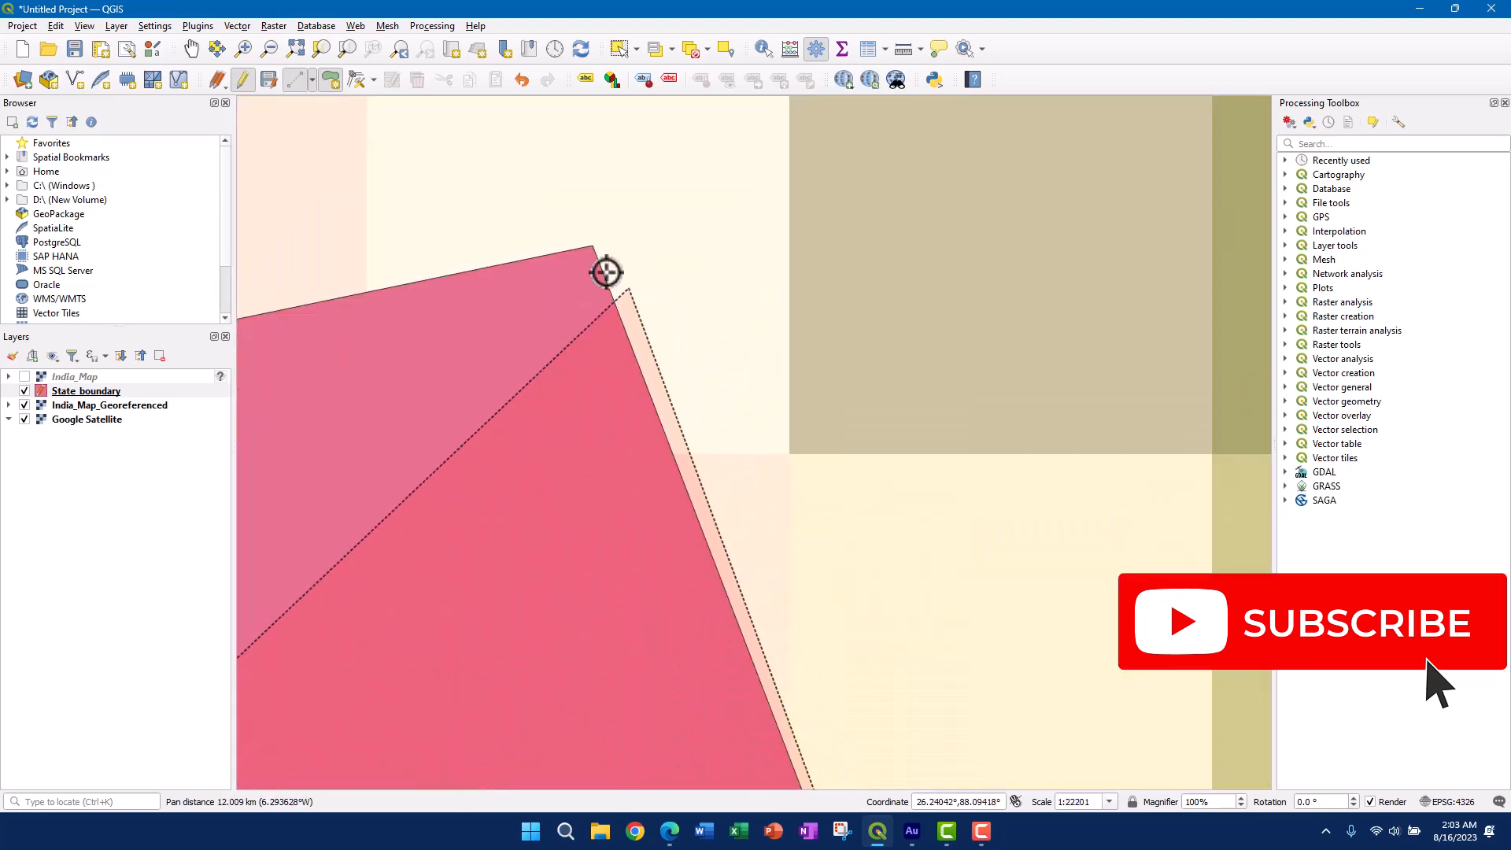
click(590, 243)
- Remove the last vertices placed along Bihar's eastern border, back to the shared border with northeastern Jharkhand
scroll(679, 300, down, 7)
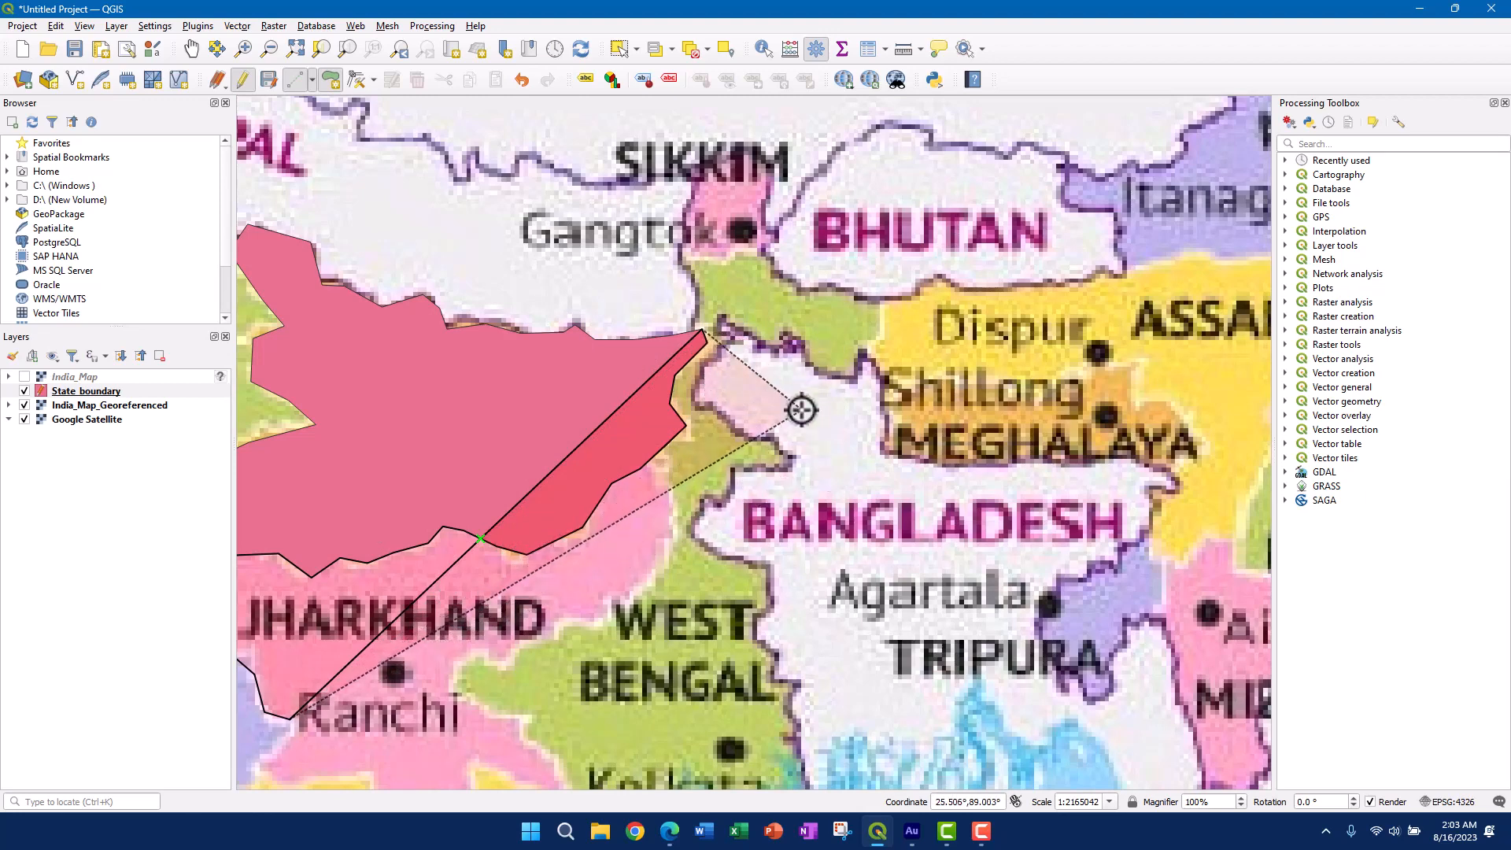
key(BackSpace)
key(BackSpace)
key(BackSpace)
key(BackSpace)
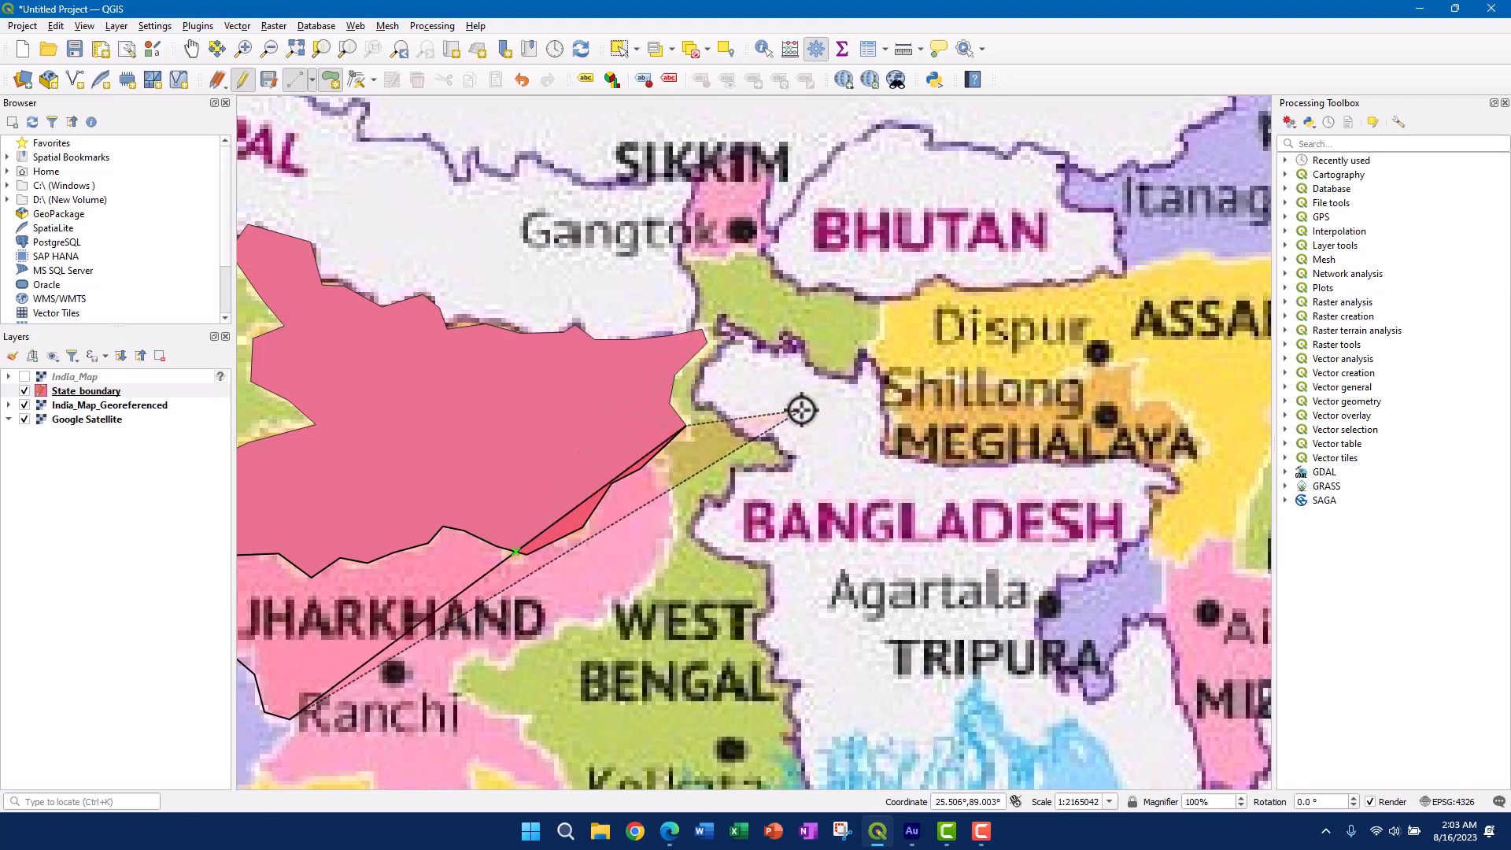
key(BackSpace)
scroll(634, 481, up, 2)
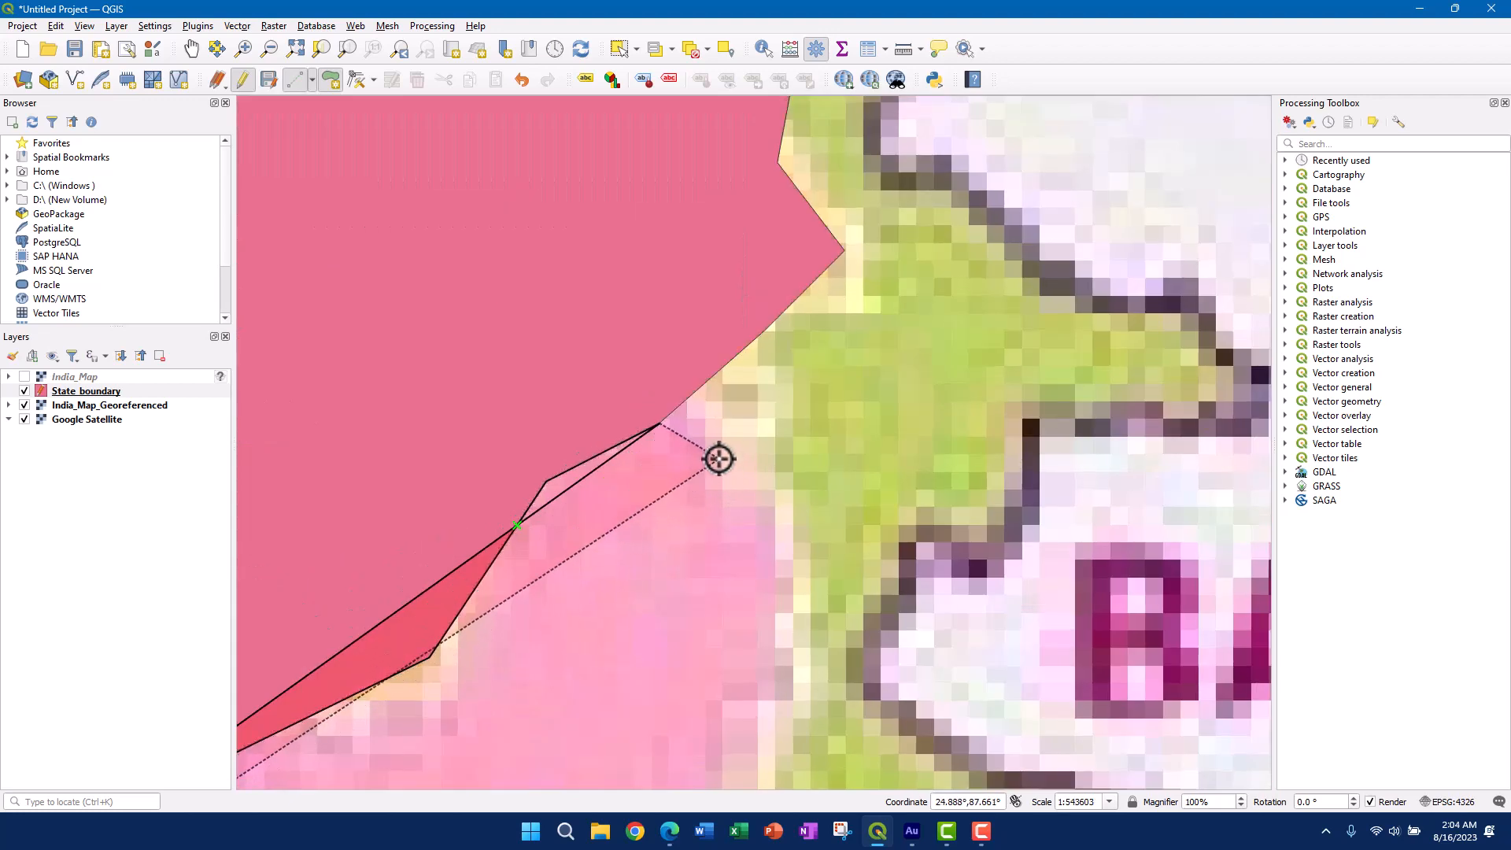
key(BackSpace)
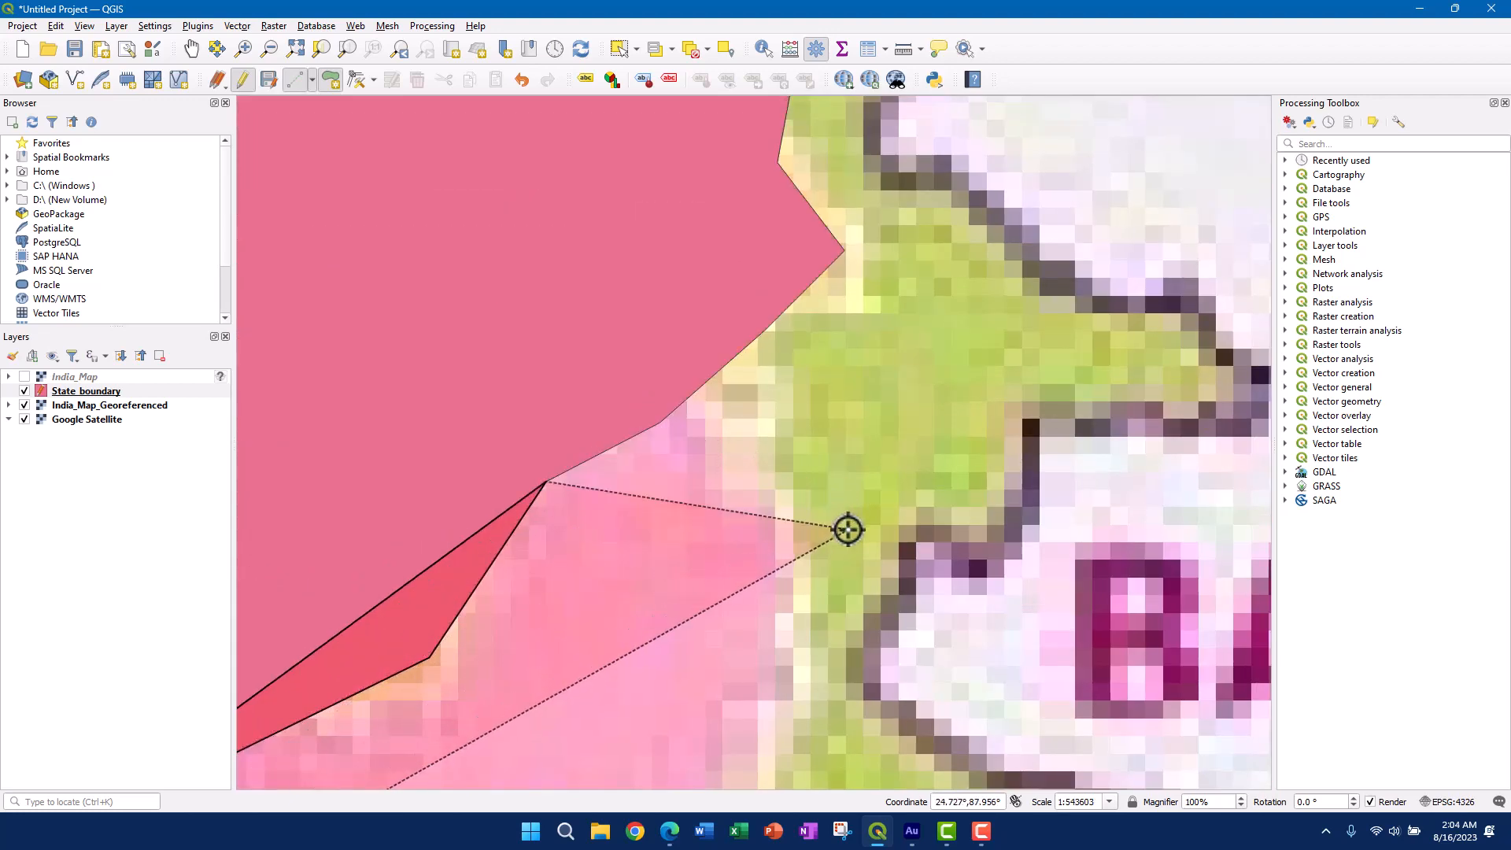
scroll(648, 496, up, 3)
scroll(636, 450, down, 2)
drag(606, 426, 635, 593)
key(BackSpace)
key(BackSpace)
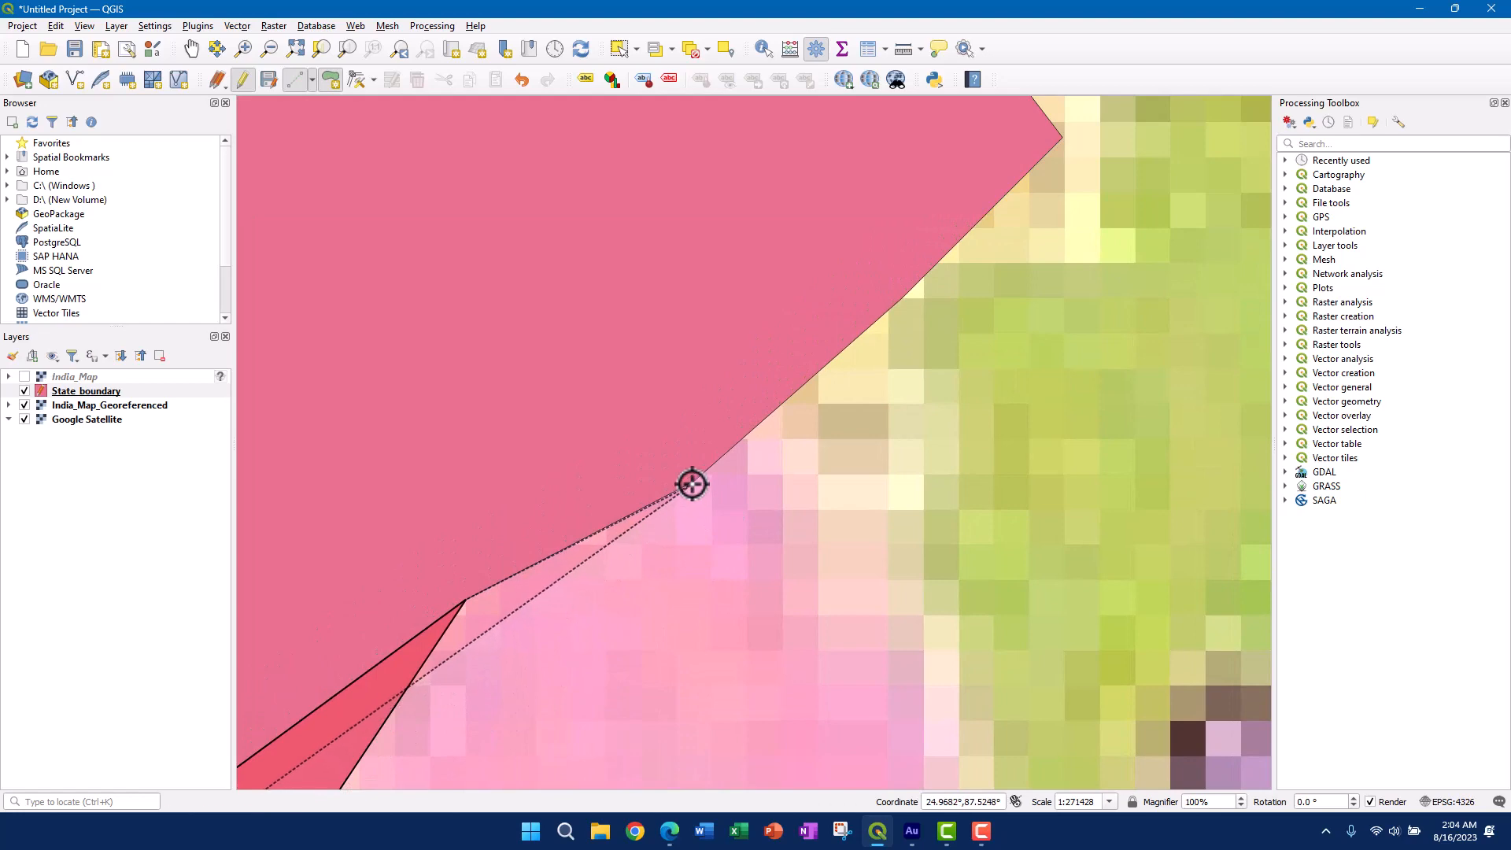
- Place the northeastern vertex on Bihar's edge and trace Jharkhand's eastern border with West Bengal south to the WEST label
scroll(718, 506, down, 3)
click(758, 542)
click(762, 569)
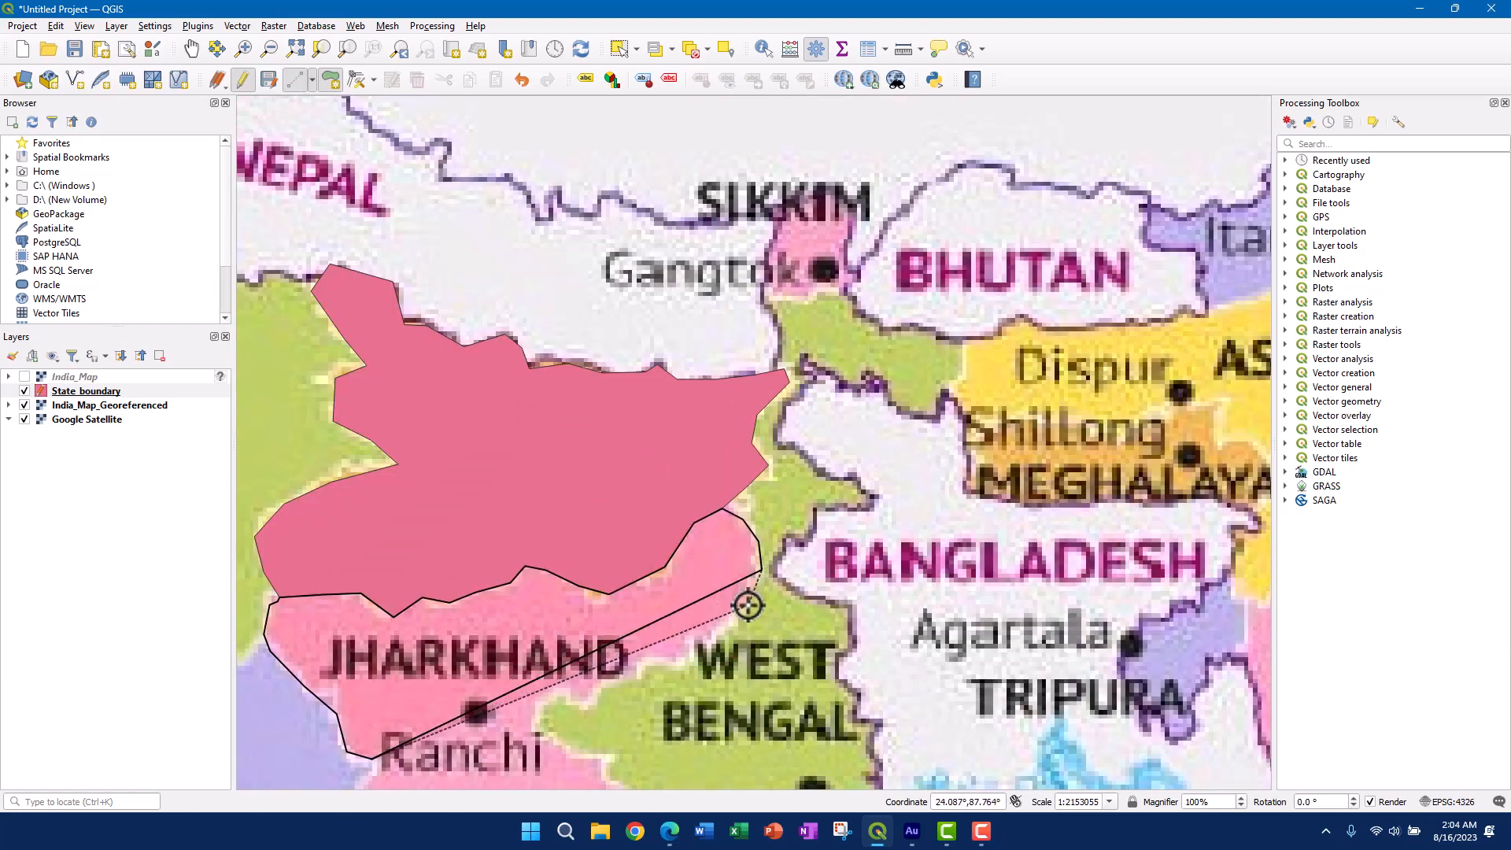
click(749, 605)
click(720, 629)
click(686, 660)
- Trace the Jharkhand outline west and around the tip of West Bengal's protrusion east of Ranchi
click(636, 668)
click(596, 688)
click(586, 706)
click(558, 697)
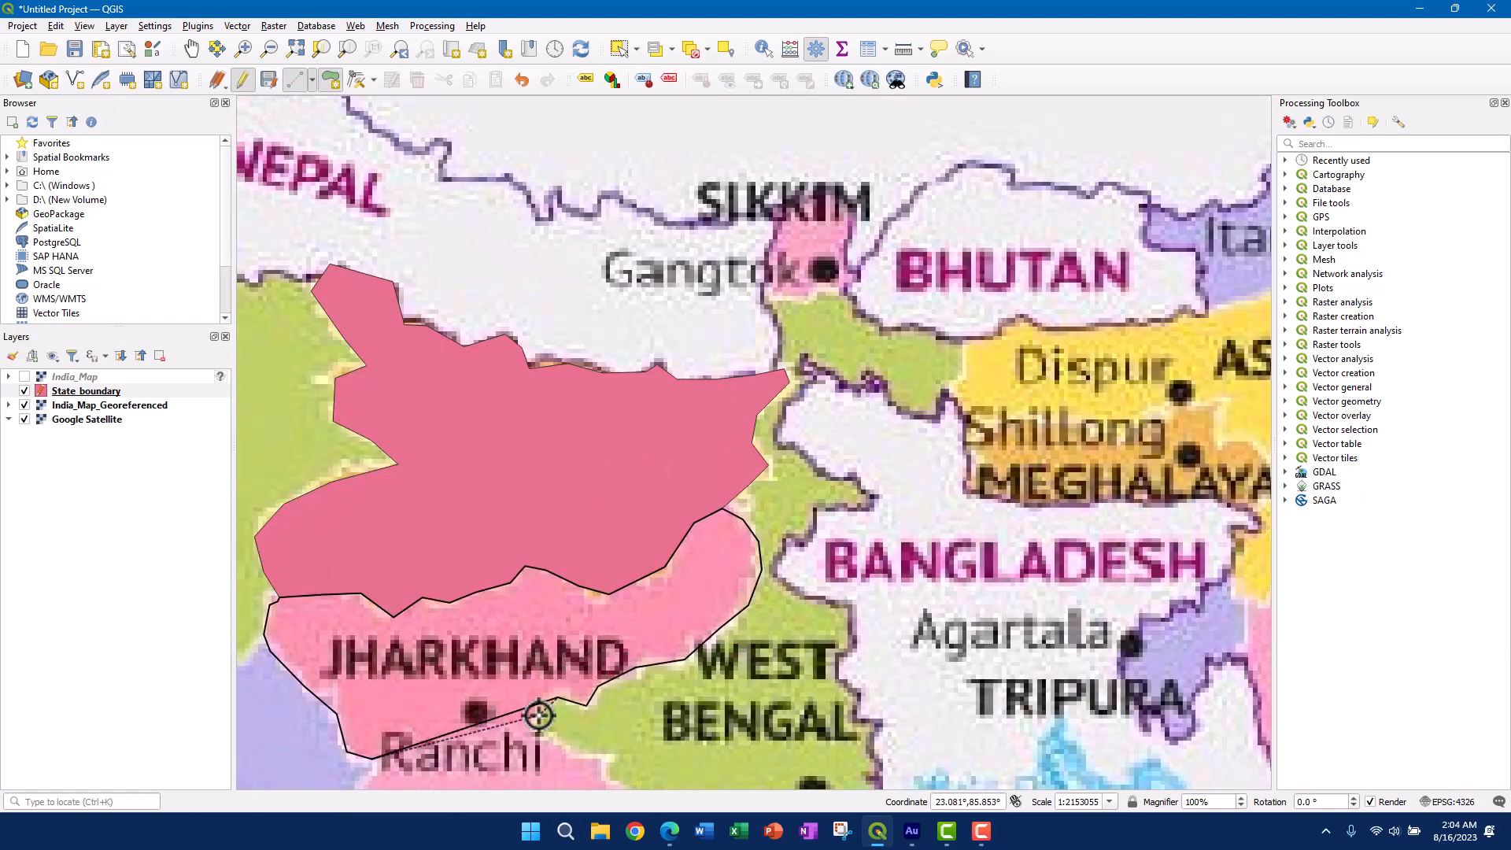
click(540, 715)
click(542, 736)
- Continue the Jharkhand outline southeast along the West Bengal border to the state's southeastern tip near Kolkata
drag(590, 735, 703, 462)
click(687, 482)
click(710, 481)
click(717, 507)
click(739, 527)
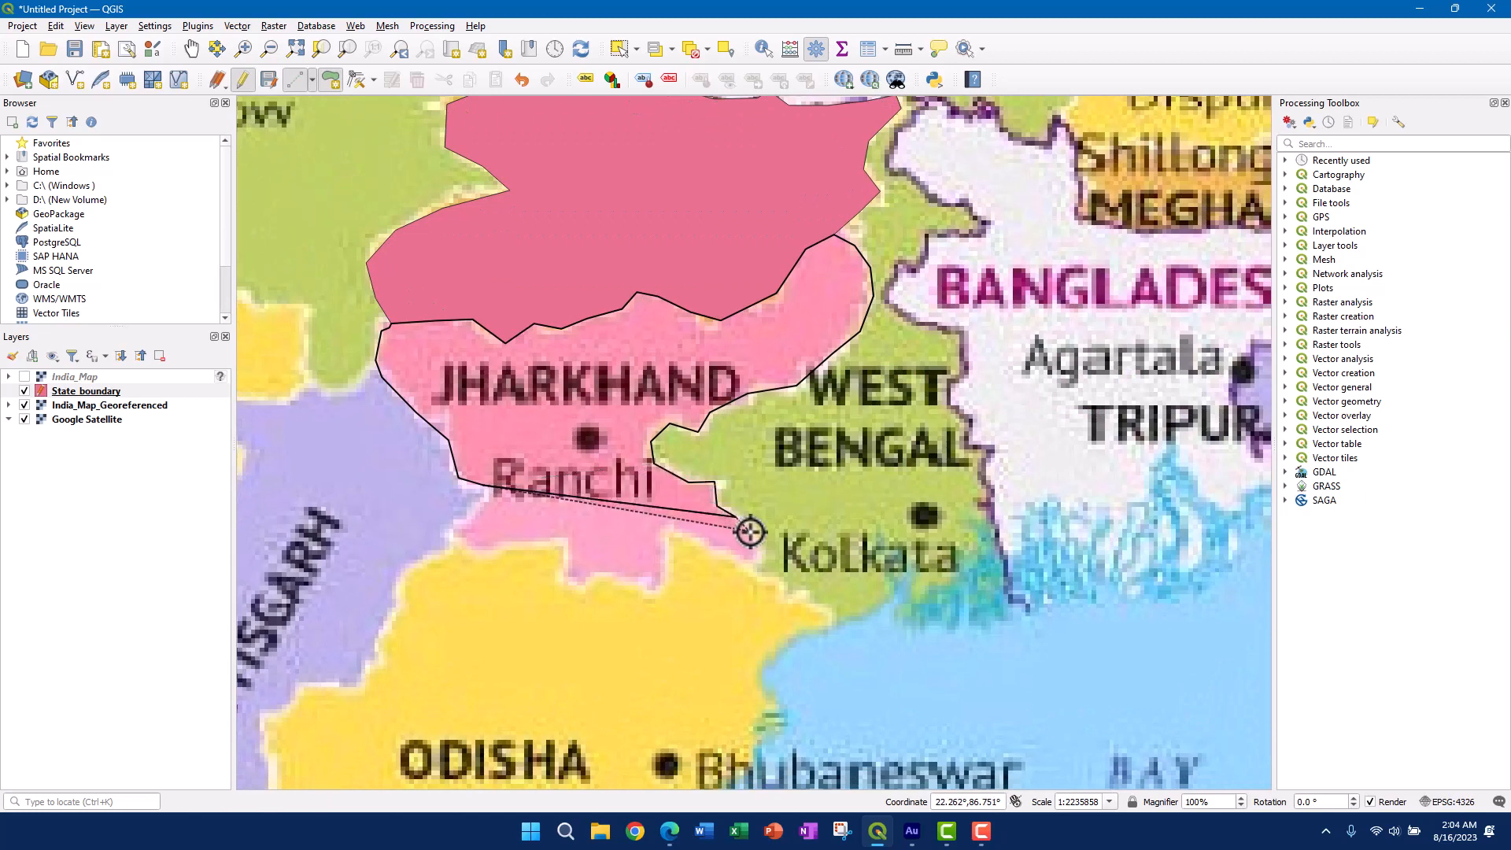
click(758, 558)
- Trace the Jharkhand outline west along the Odisha border, around the state's southern protrusion below Ranchi
click(734, 560)
click(679, 529)
click(666, 533)
click(654, 585)
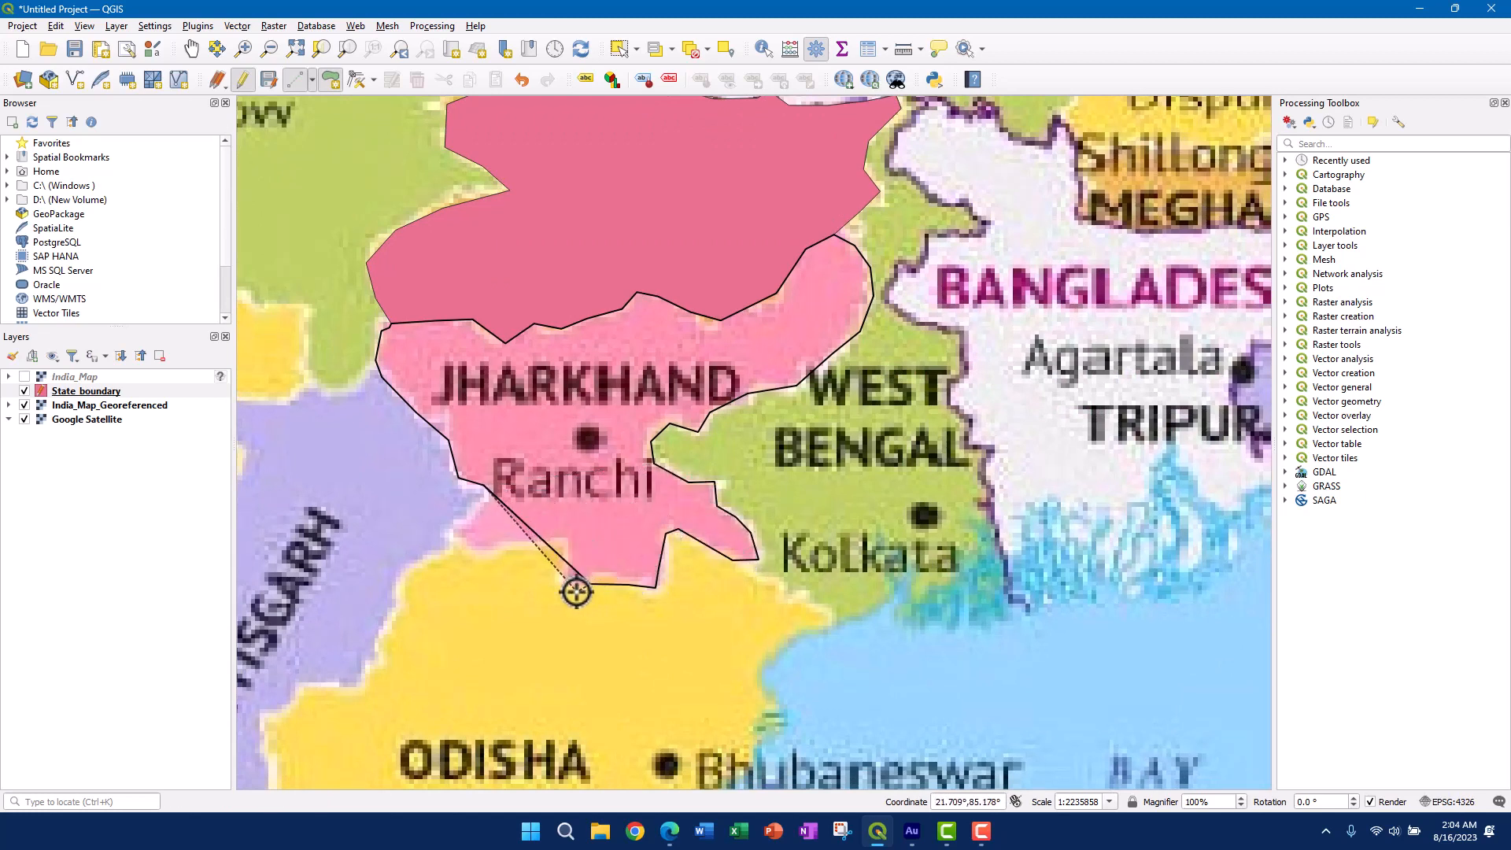
click(577, 590)
click(563, 572)
click(566, 537)
- Trace the rest of the Odisha border to Jharkhand's southwestern corner and back north along the Chhattisgarh border
click(521, 544)
click(478, 551)
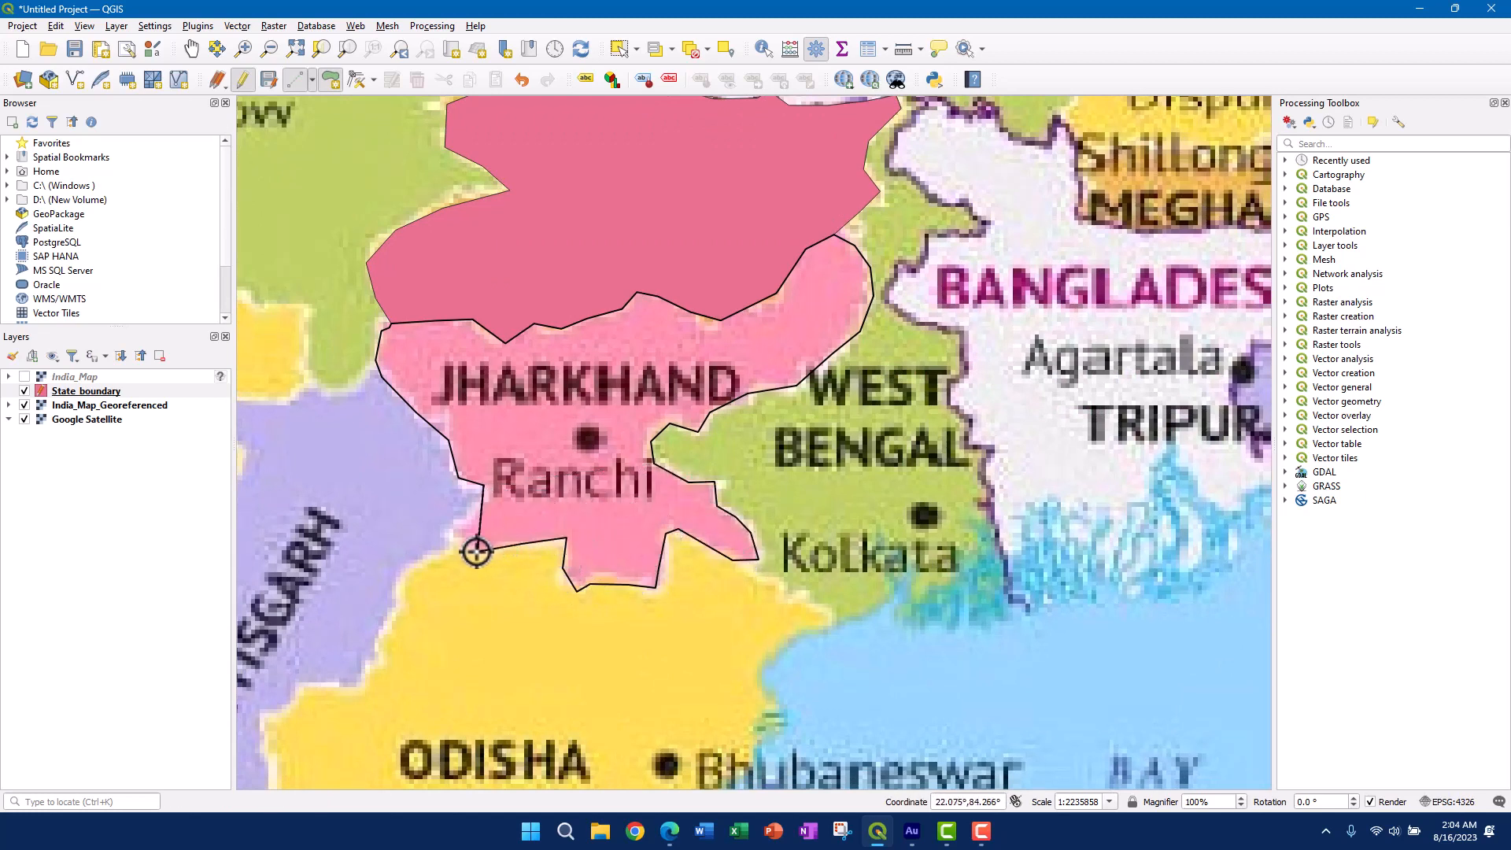
click(457, 539)
click(474, 508)
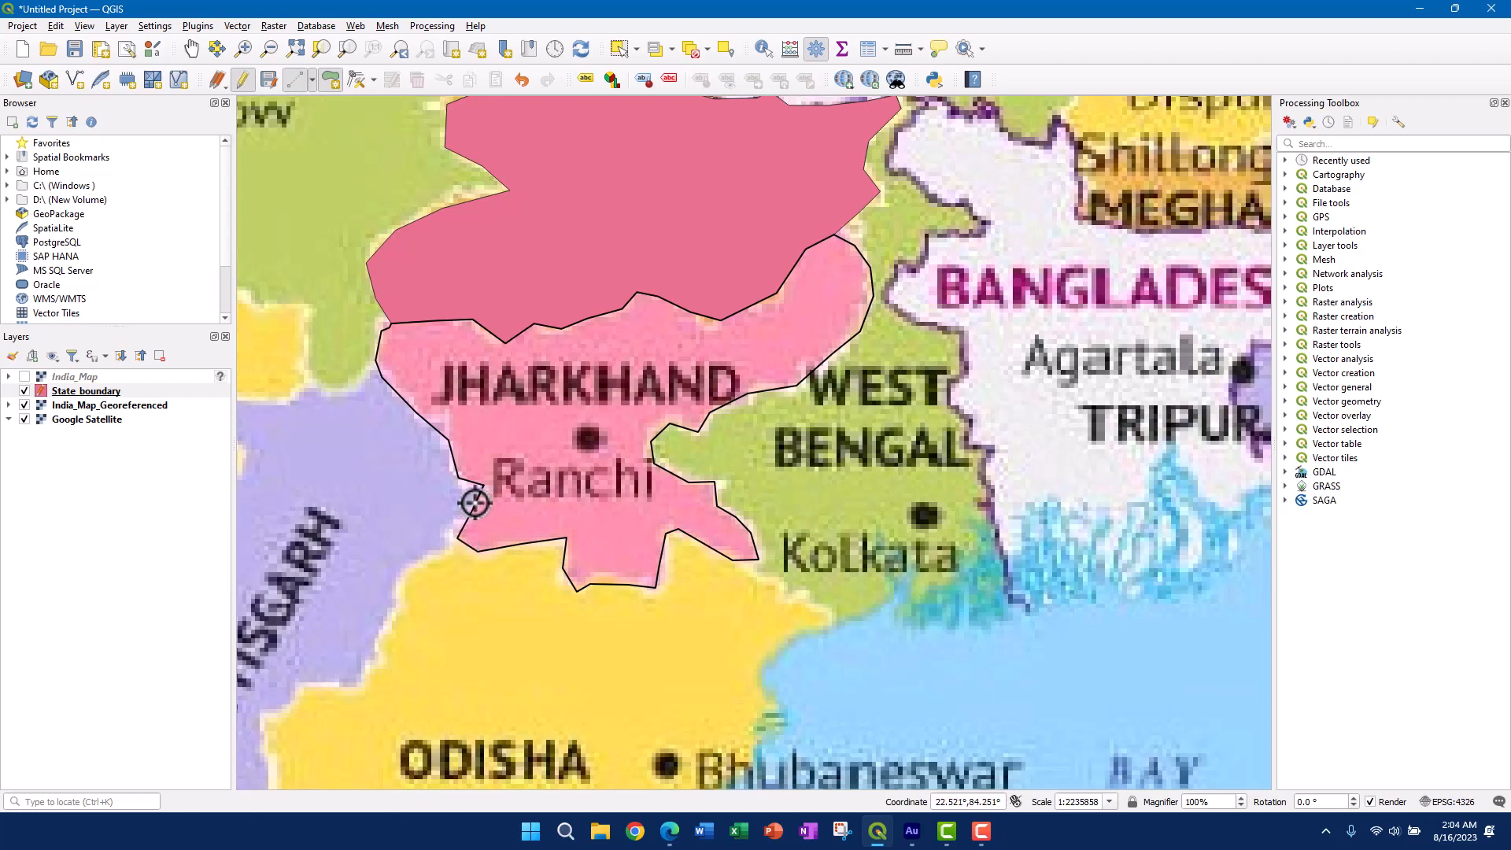
- Finish the polygon and save its attributes with id 2 and the name Jharkhand
right_click(475, 502)
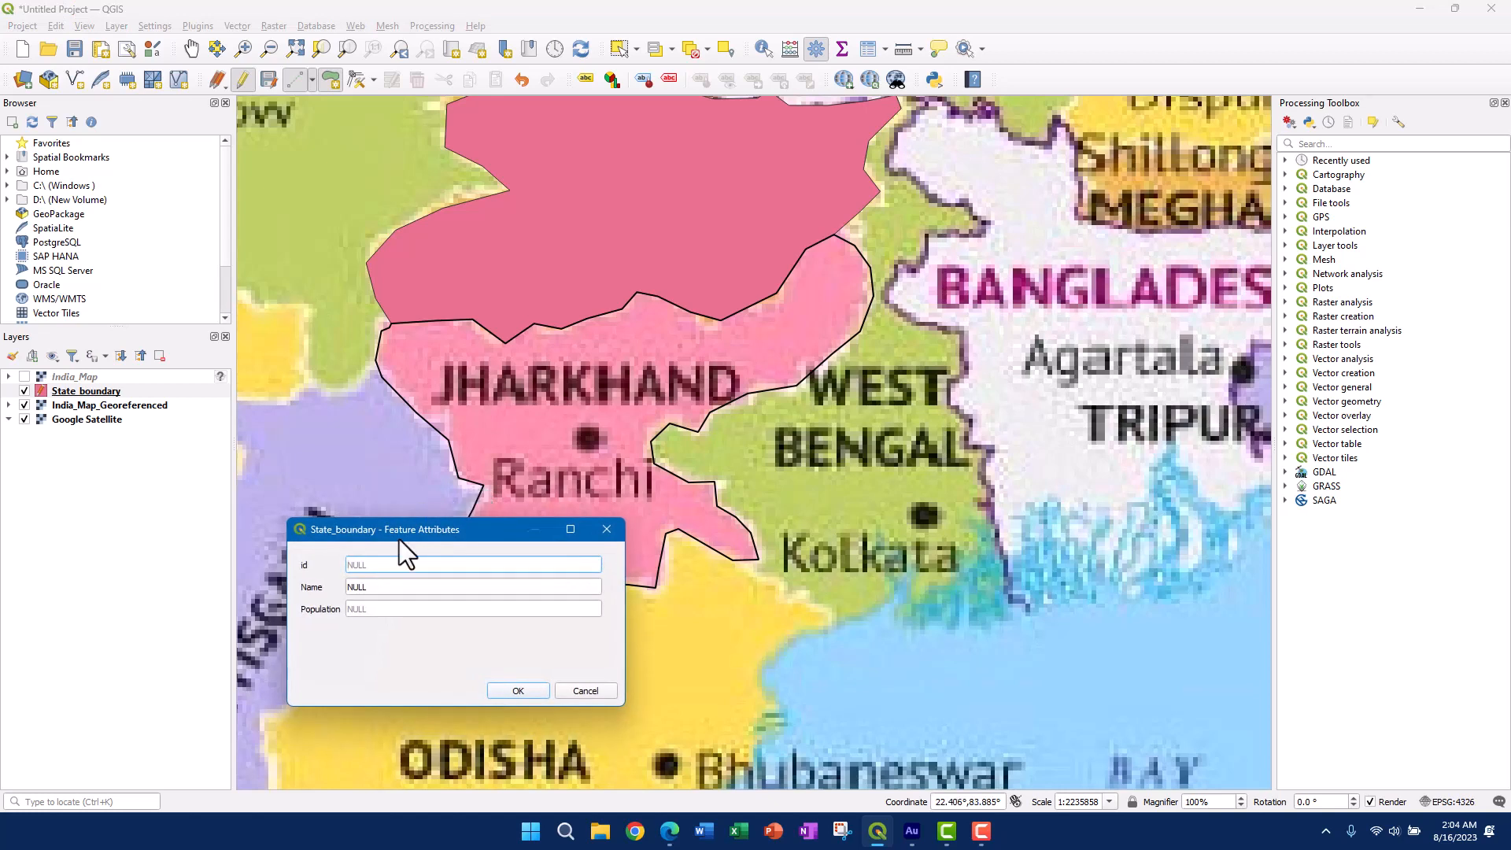
drag(408, 532, 386, 477)
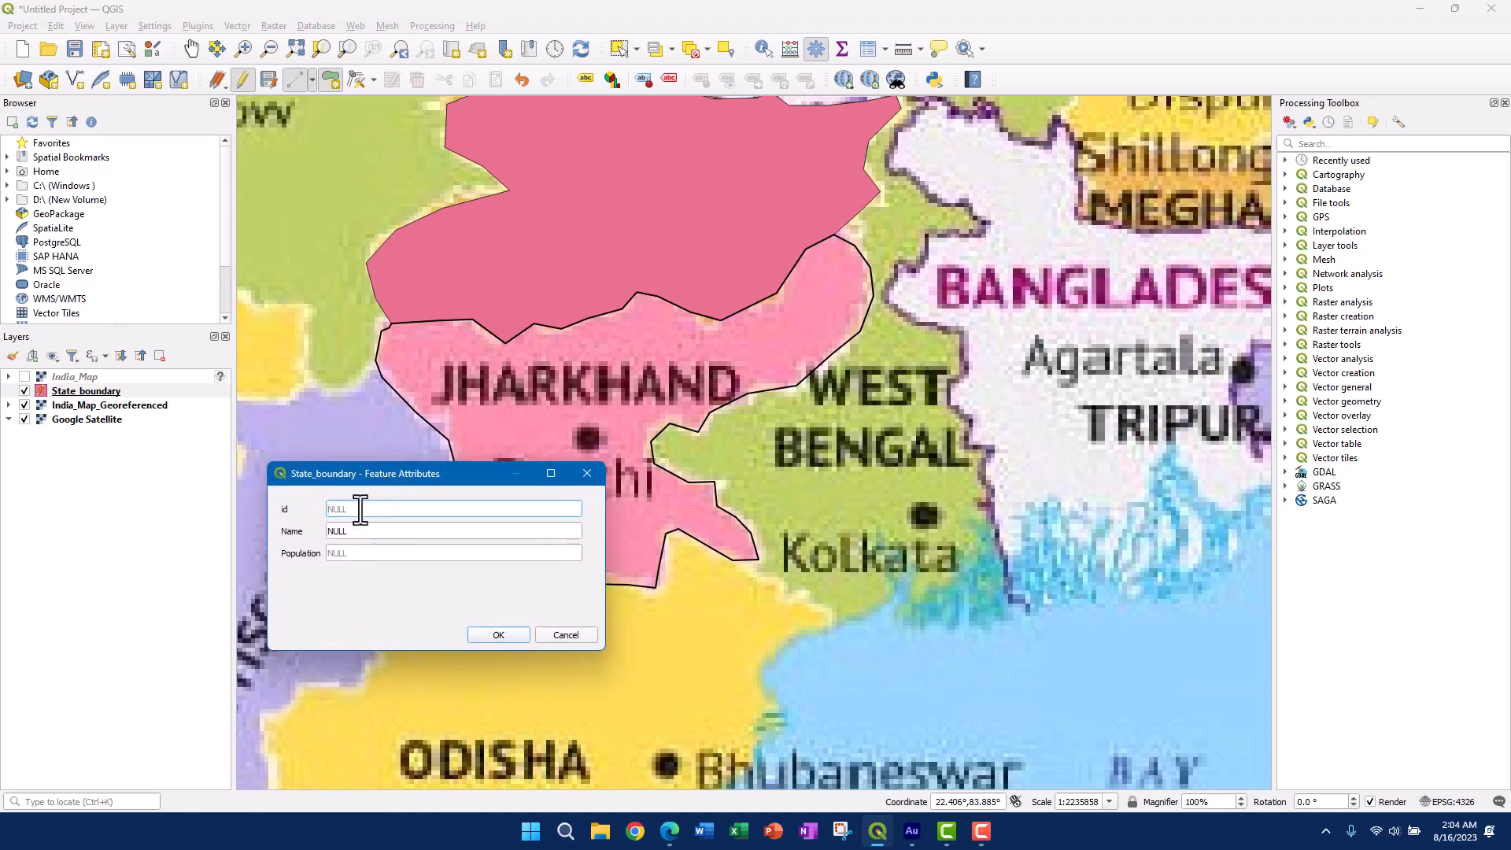
text(2)
key(Tab)
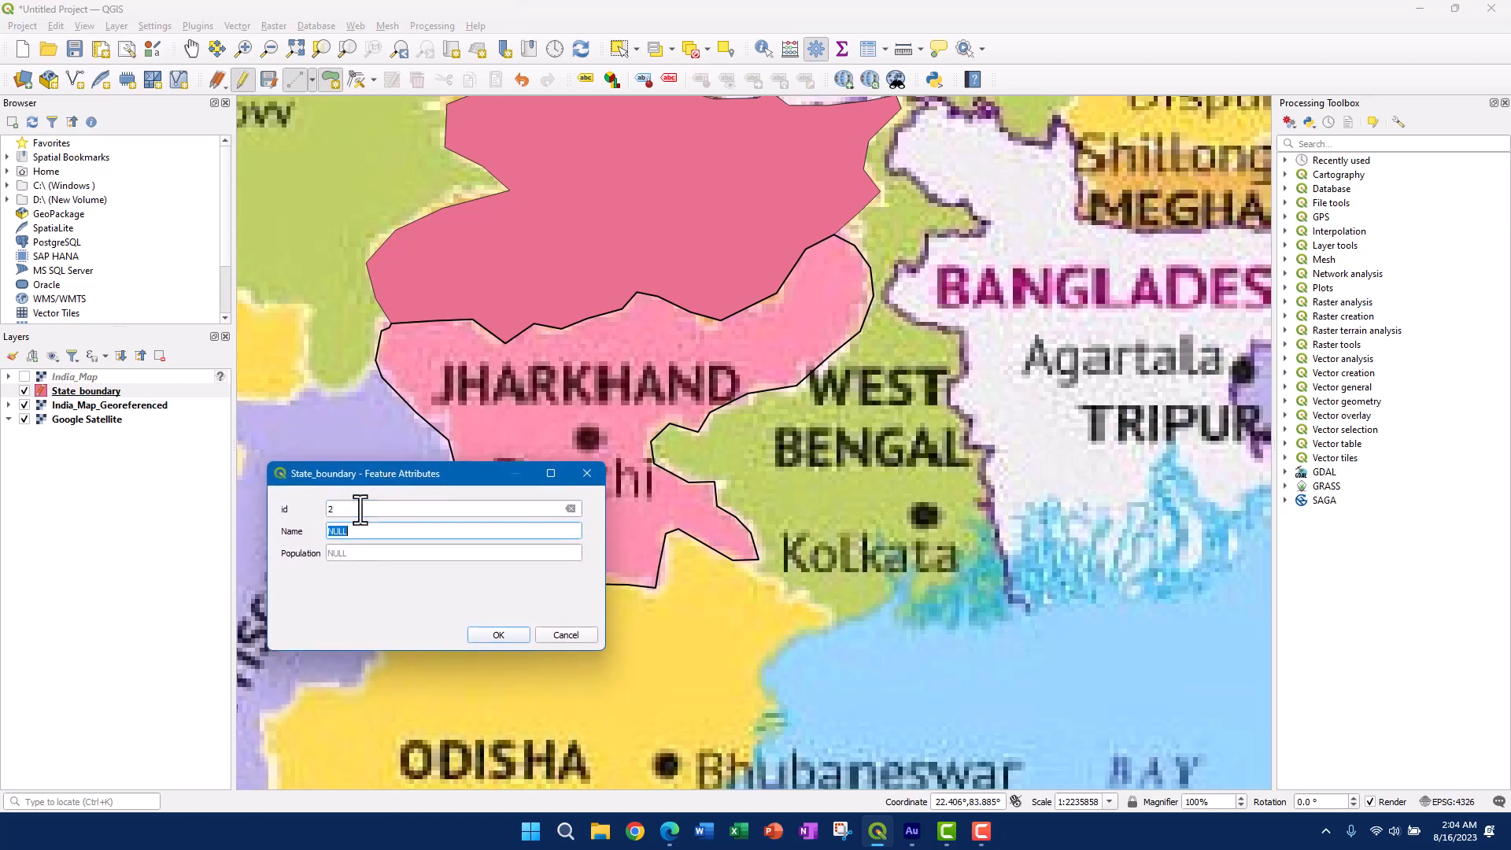
text(Jharkhand)
click(494, 634)
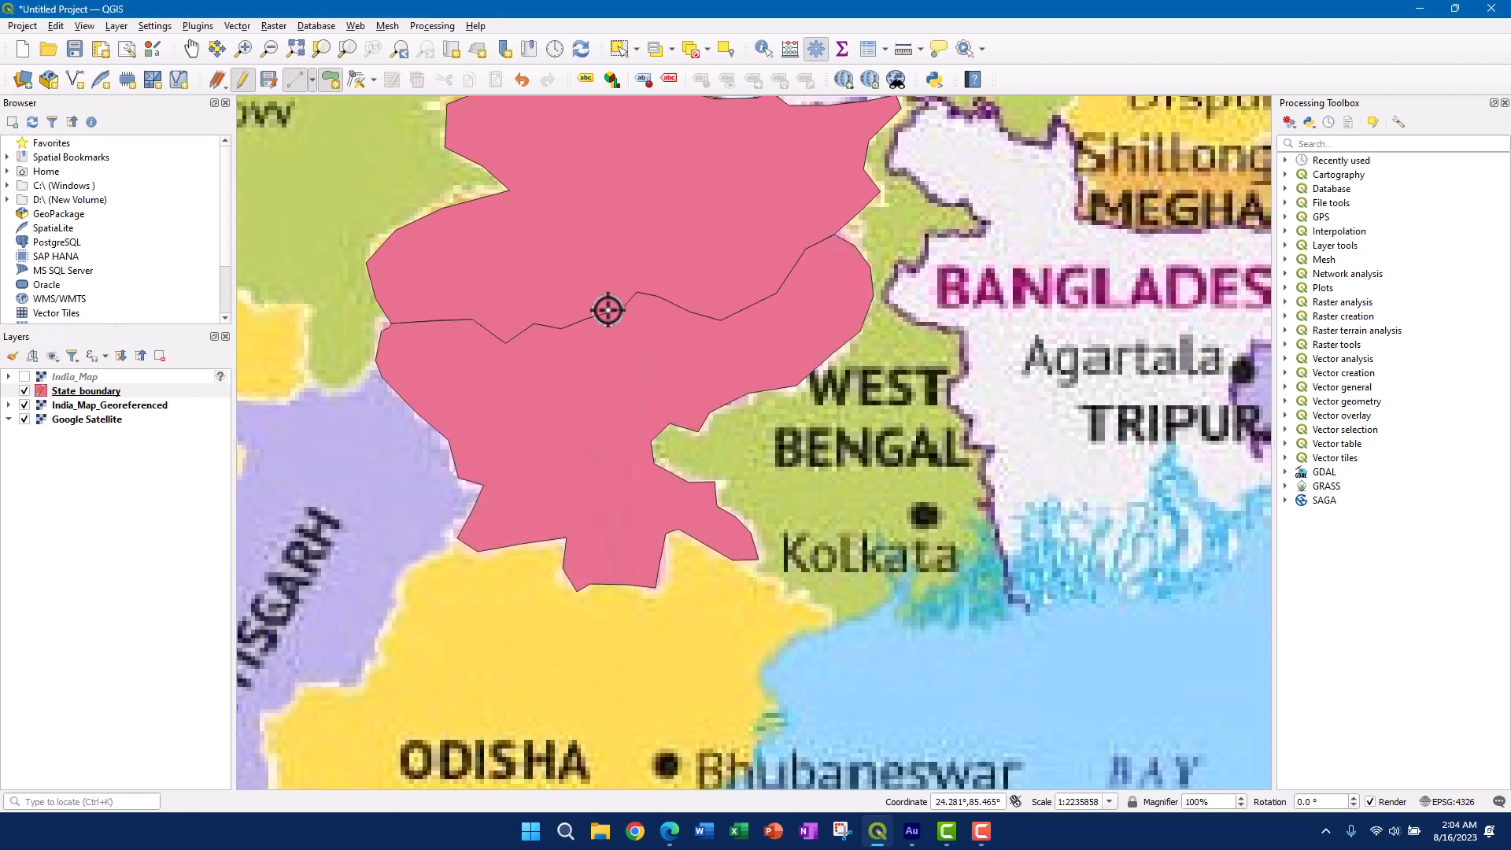
- Examine the shared Bihar–Jharkhand border up close for gaps between the two polygons
scroll(607, 310, up, 4)
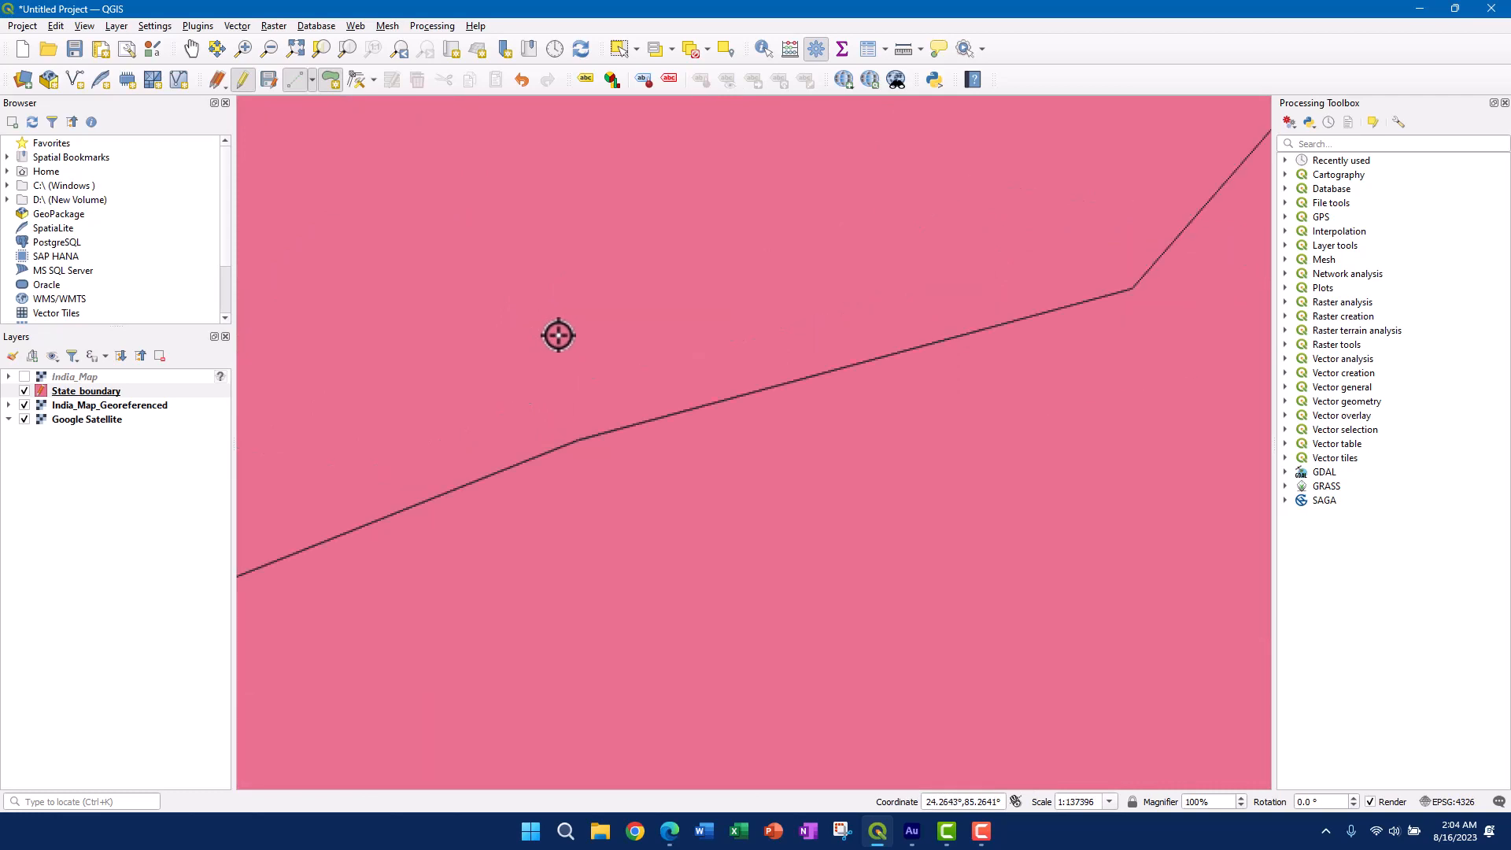
scroll(559, 336, up, 2)
drag(628, 564, 789, 291)
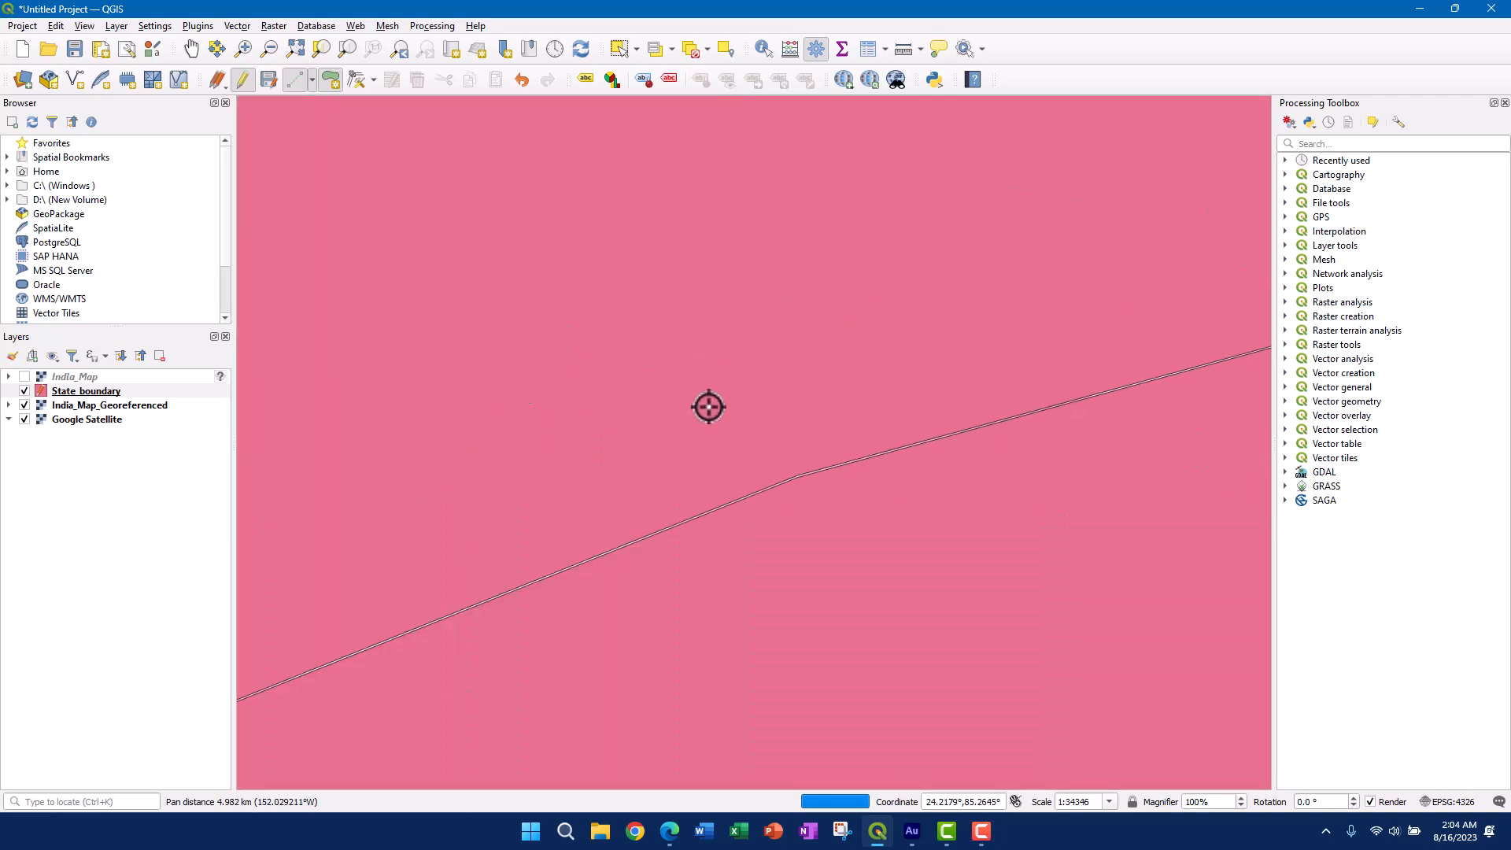
scroll(716, 510, up, 3)
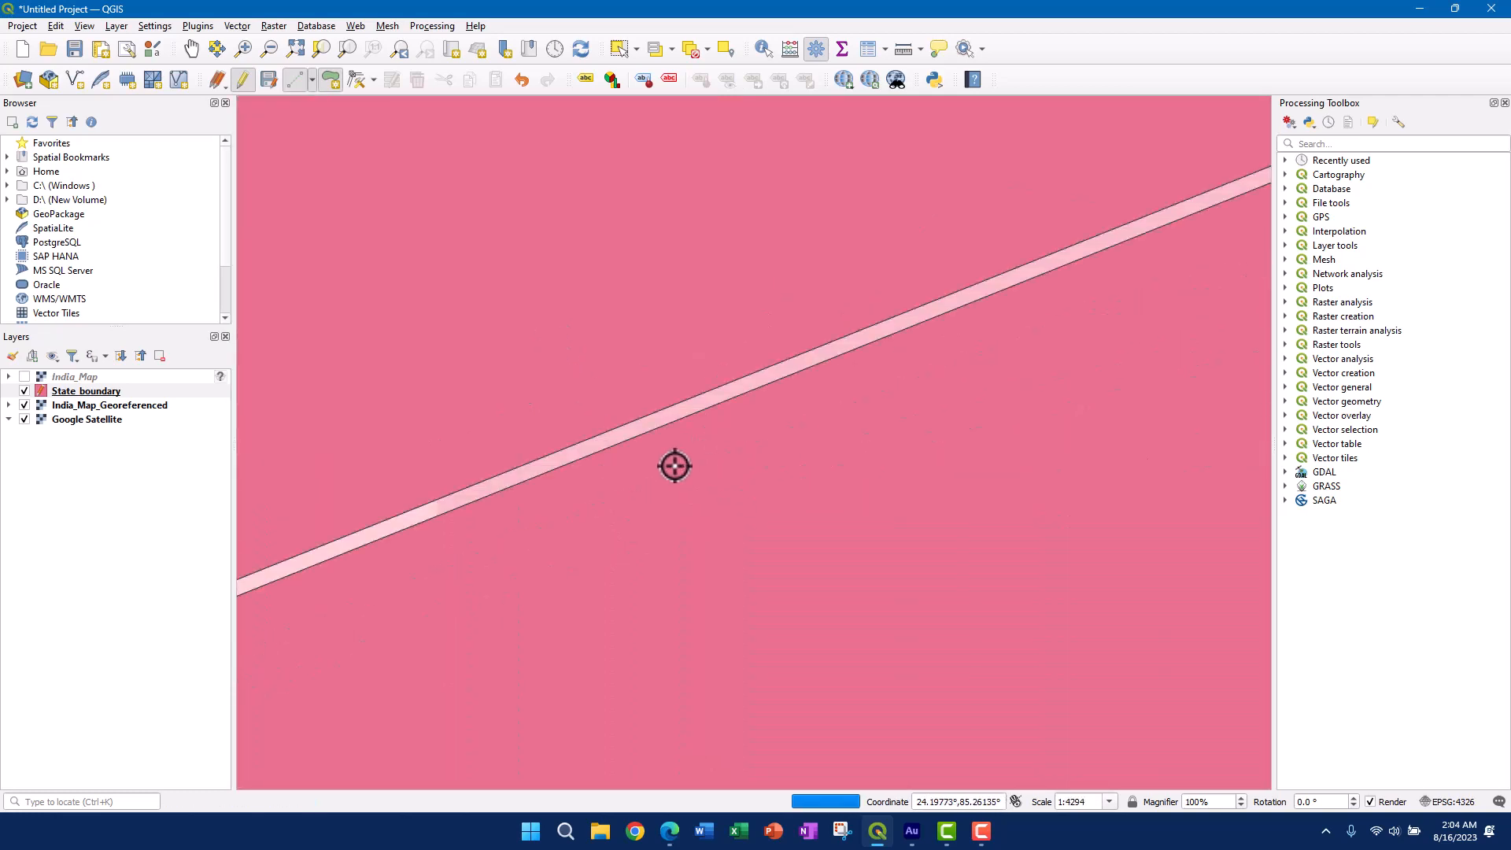
scroll(614, 434, up, 1)
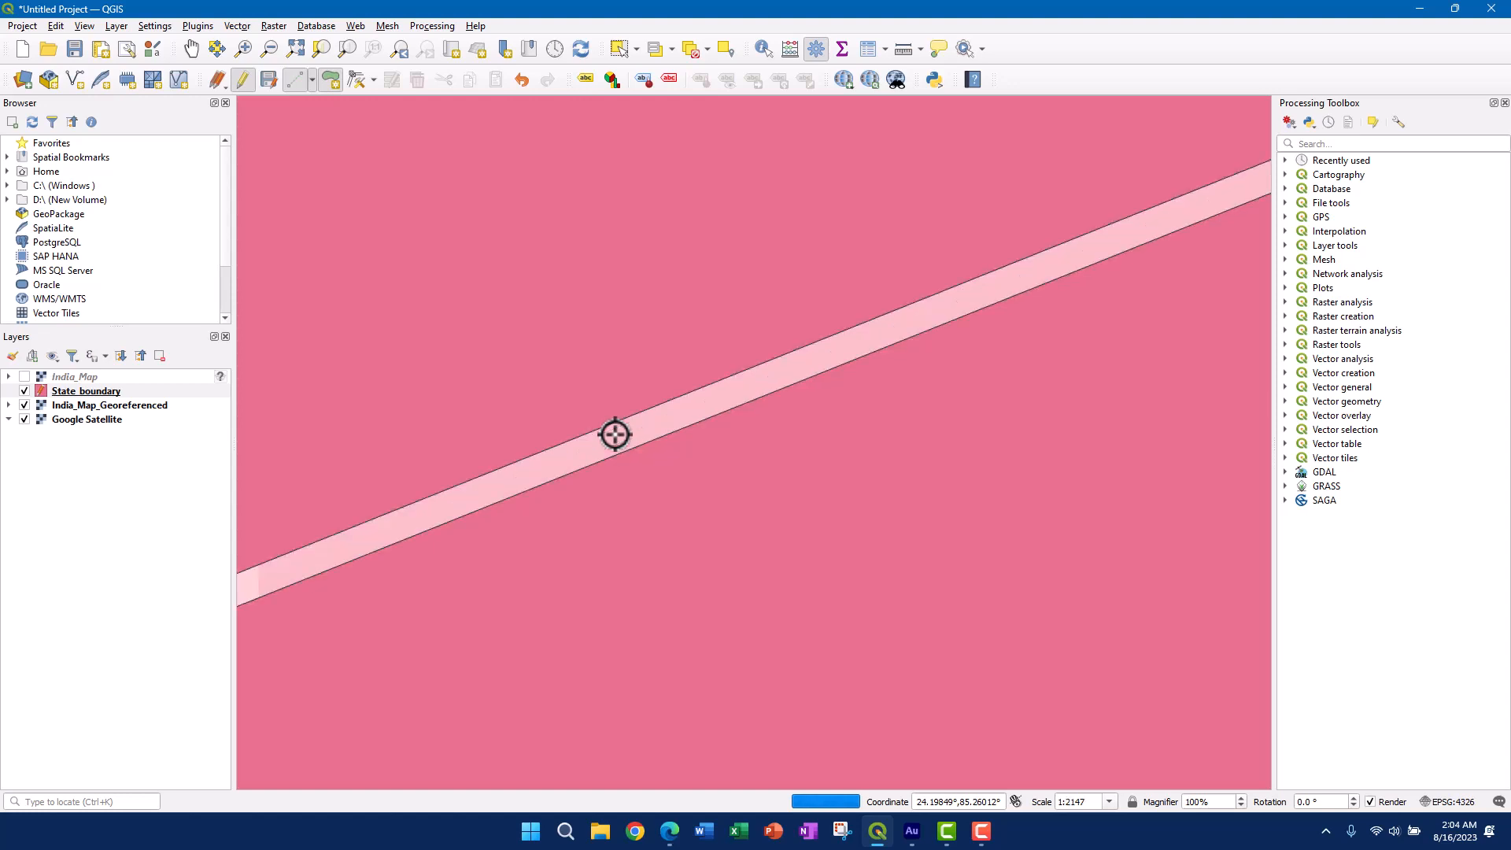
scroll(615, 435, up, 2)
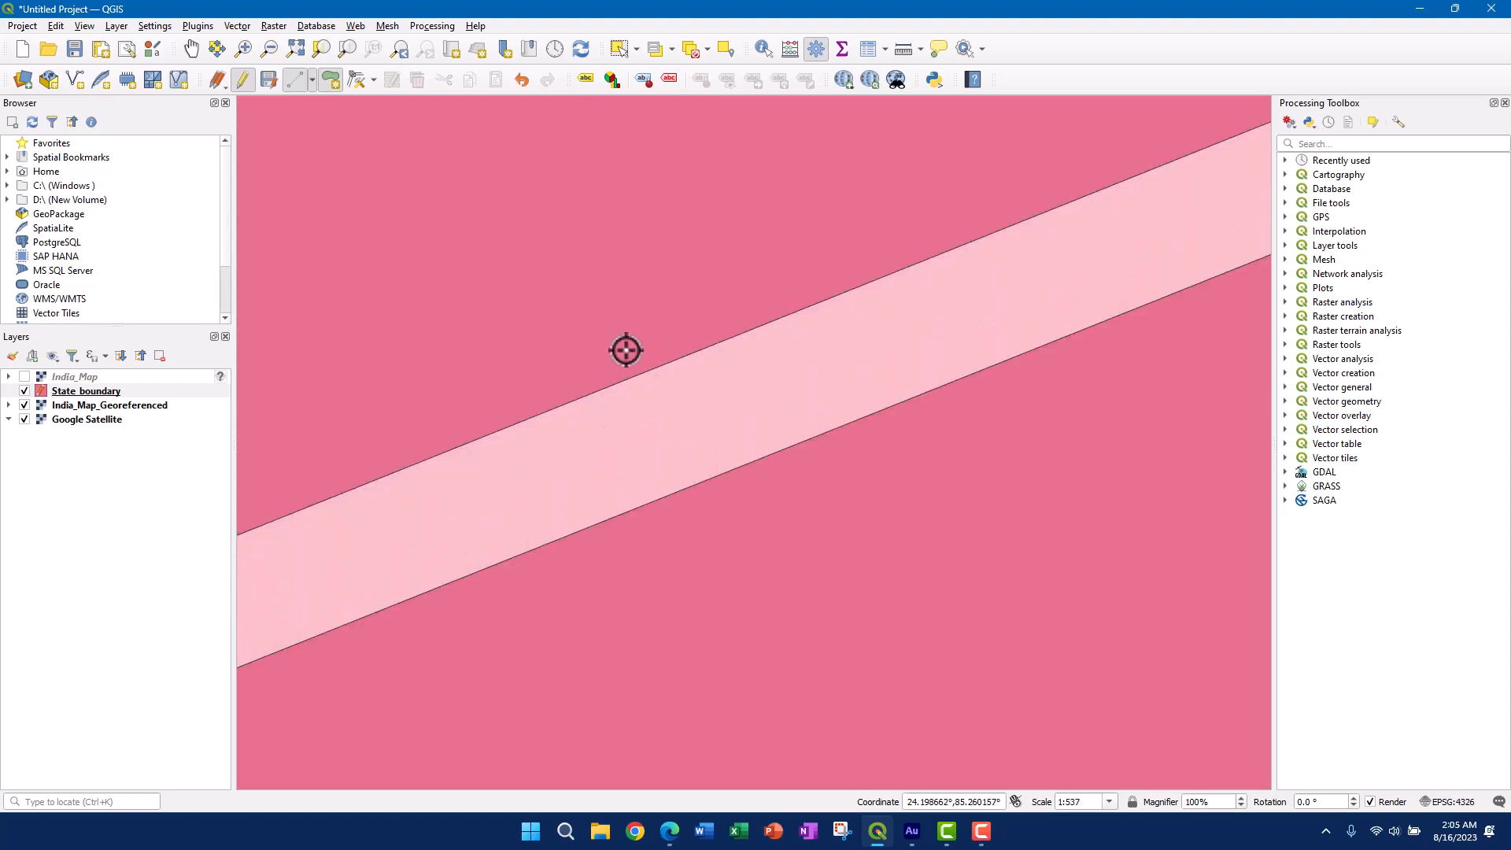
scroll(630, 413, down, 3)
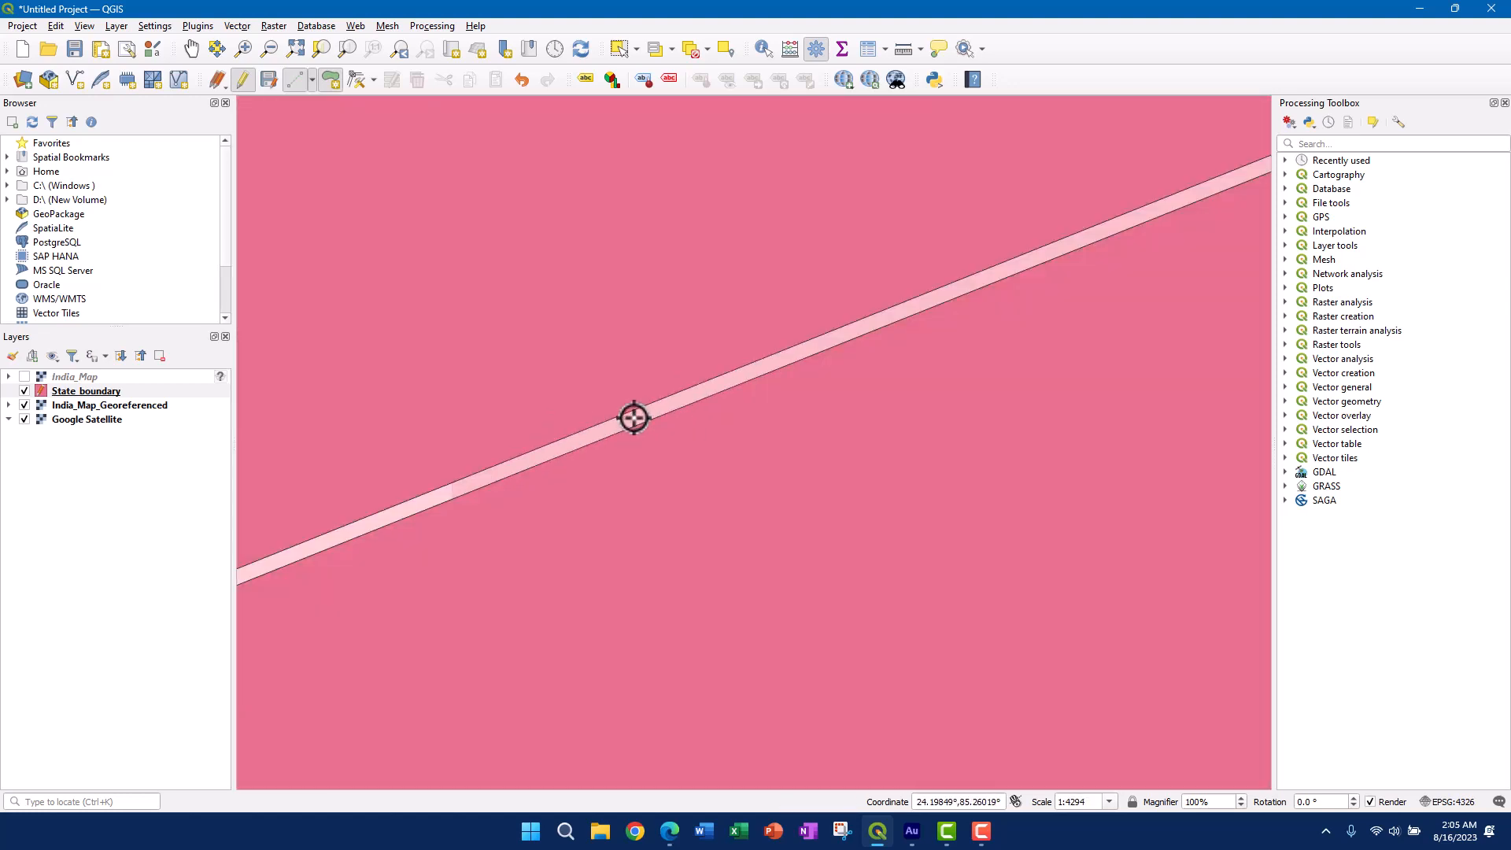
scroll(633, 418, down, 2)
drag(540, 452, 819, 366)
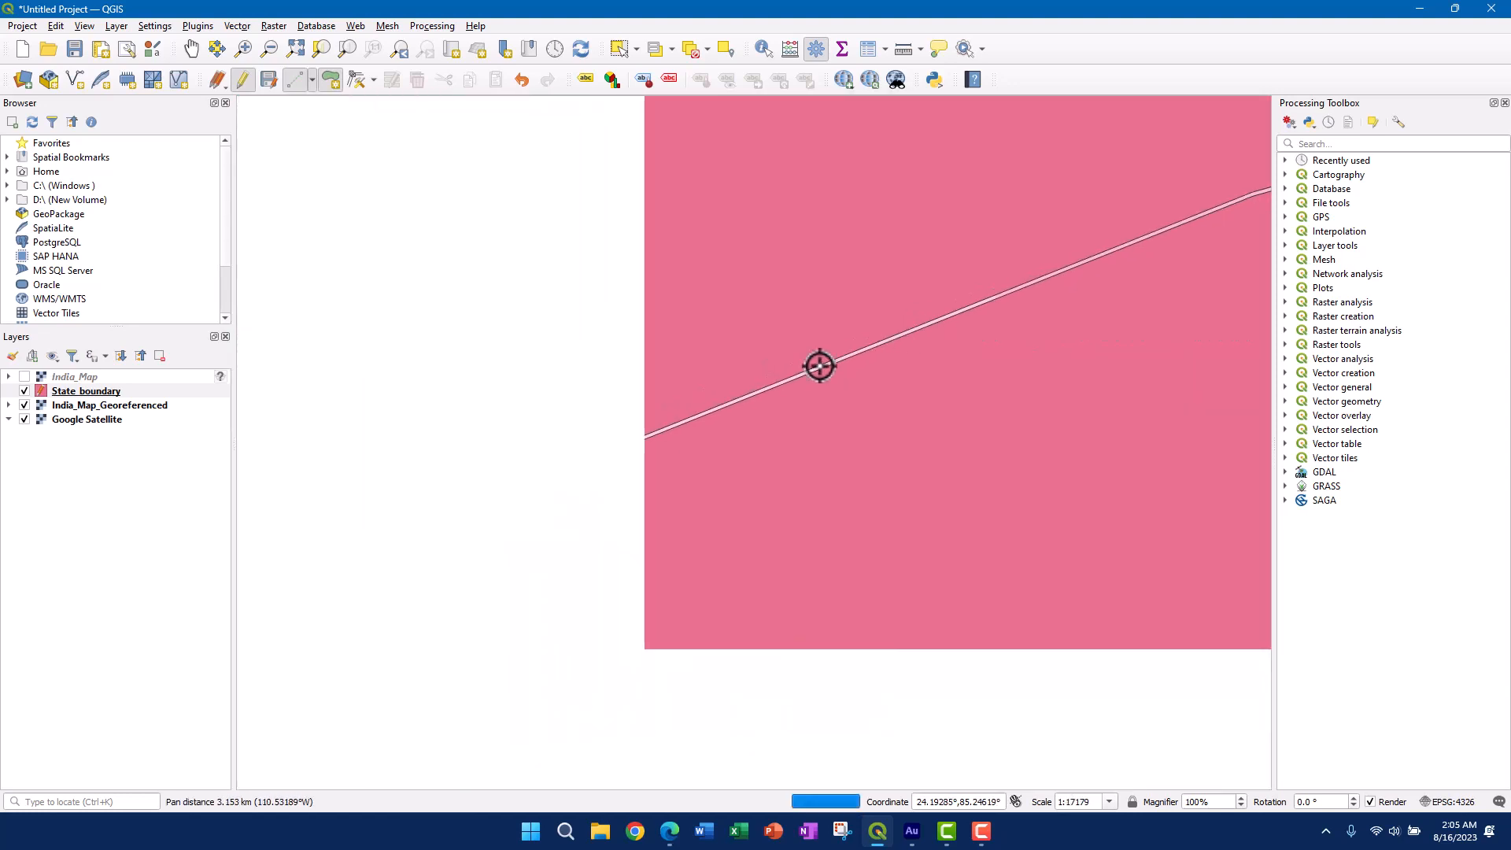
scroll(697, 410, down, 4)
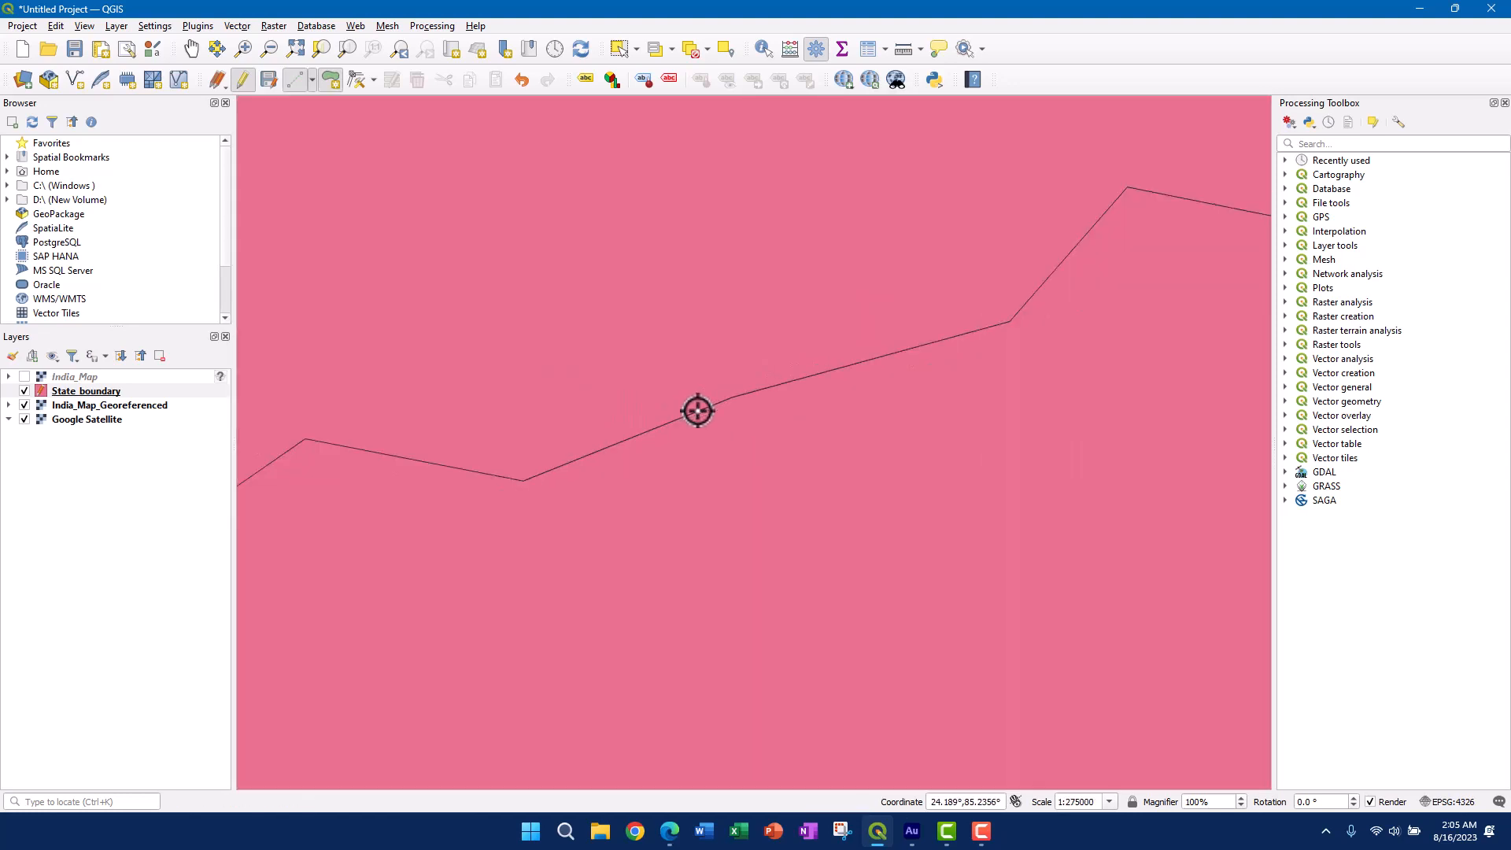
scroll(698, 410, down, 3)
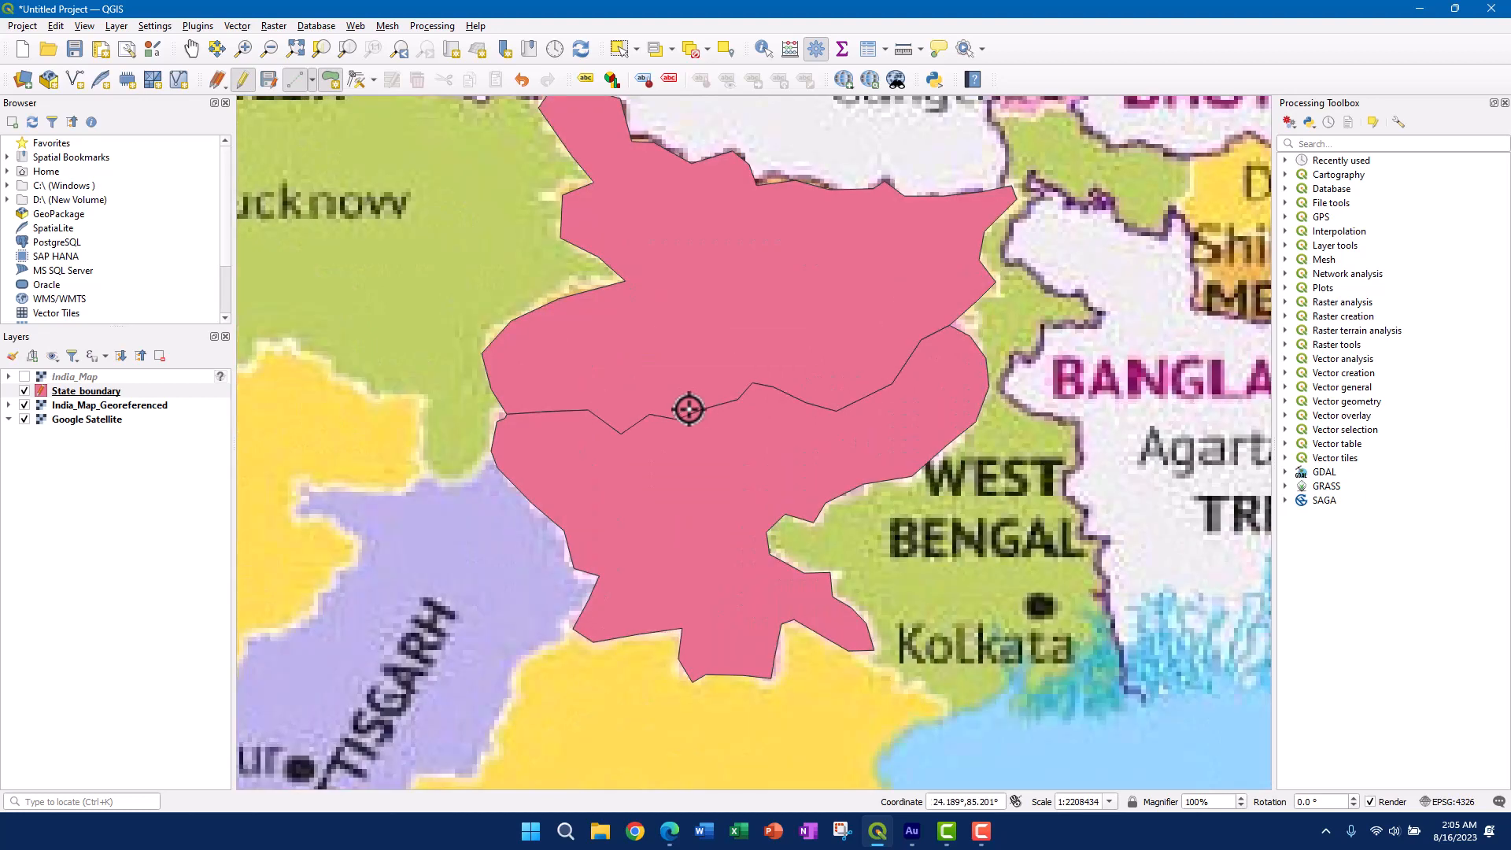
- Inspect another stretch of the Bihar–Jharkhand border farther west for a gap, and compare it with the whole boundary
scroll(690, 405, up, 3)
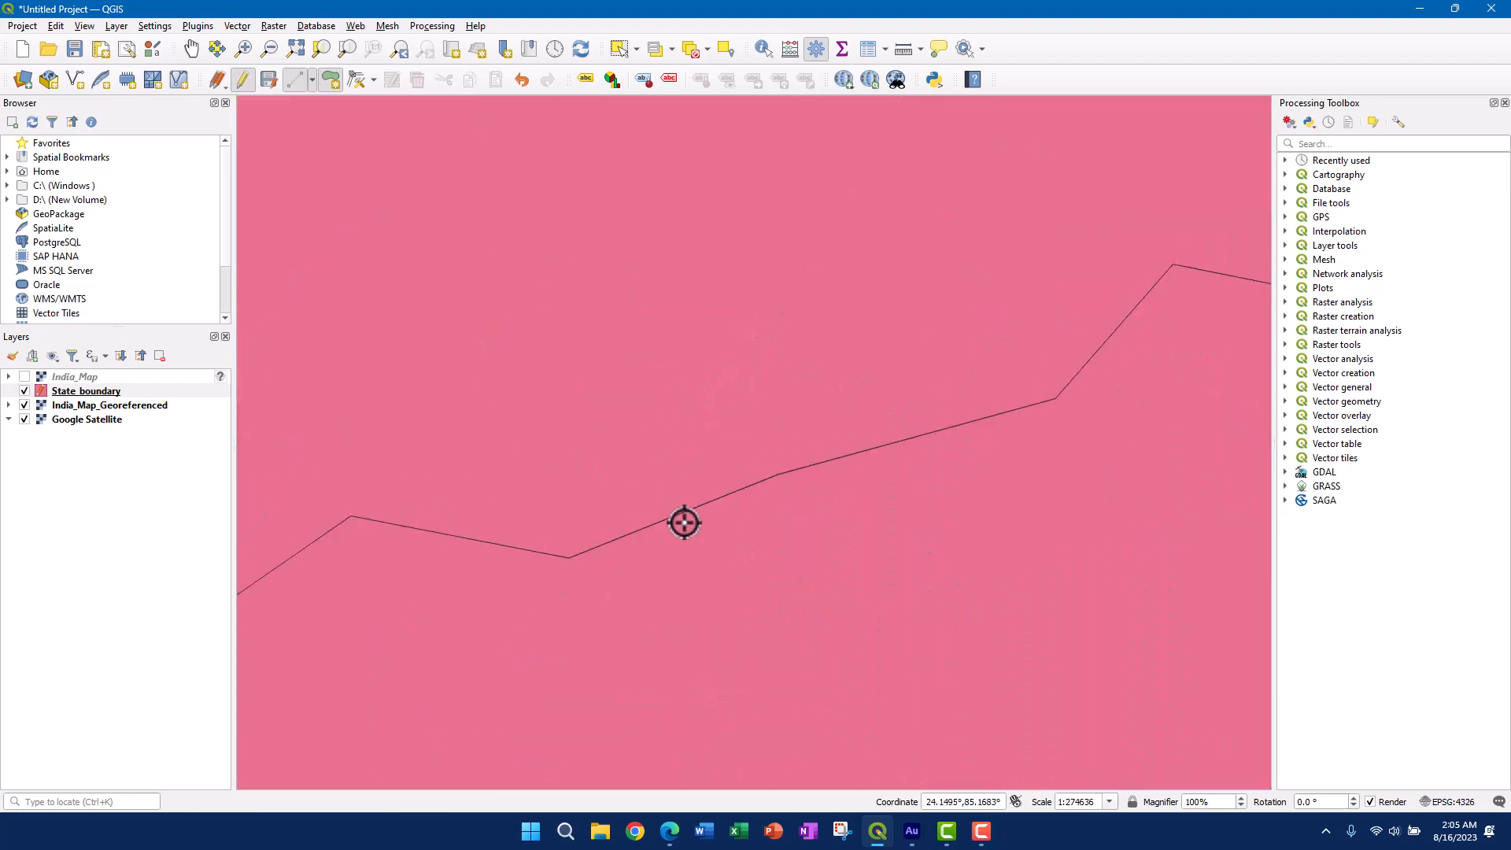
scroll(684, 523, up, 7)
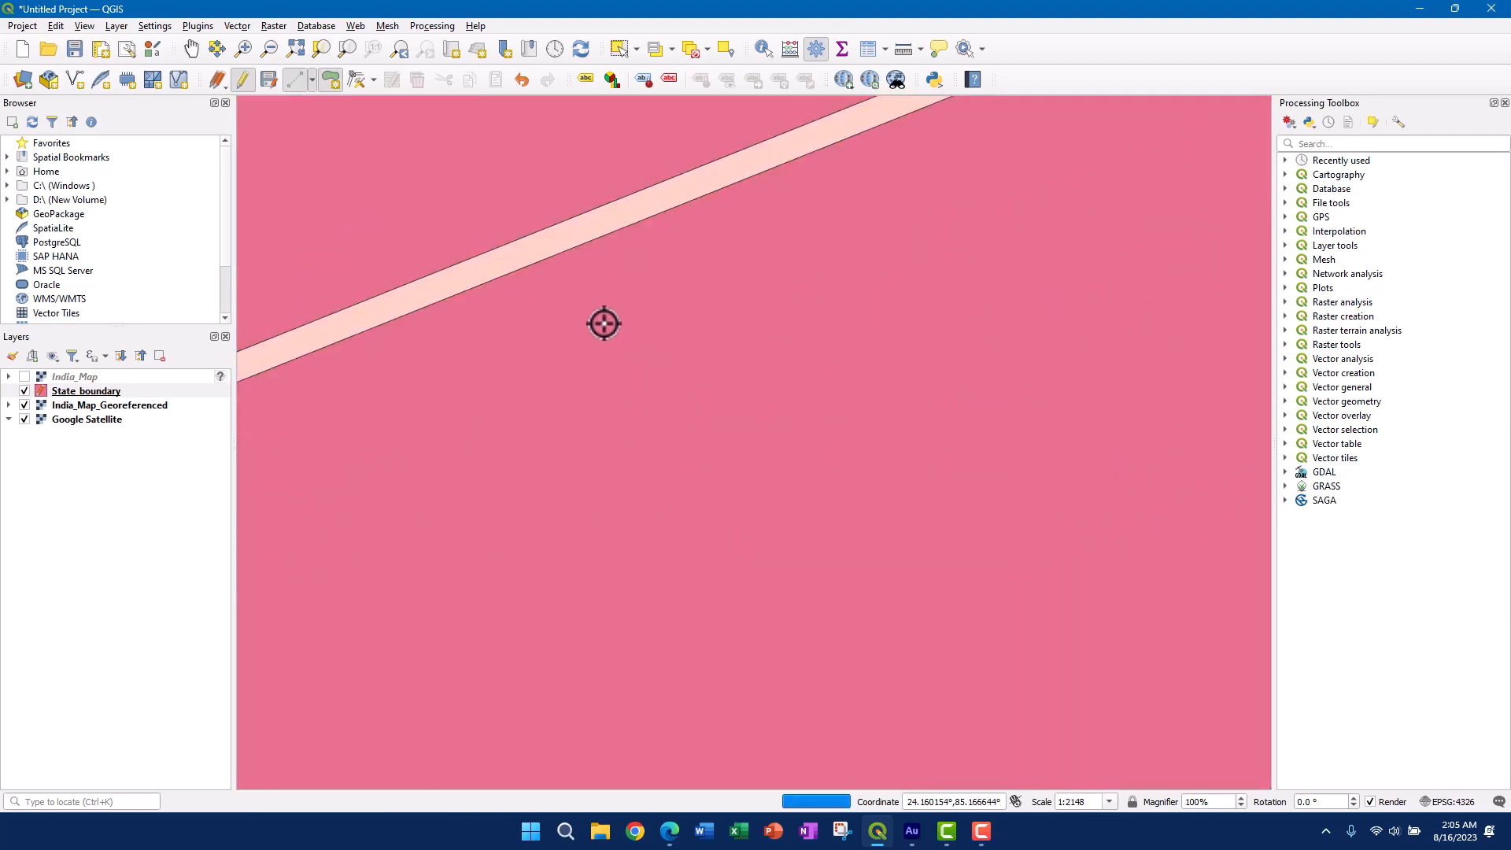
drag(604, 323, 719, 530)
scroll(667, 440, up, 1)
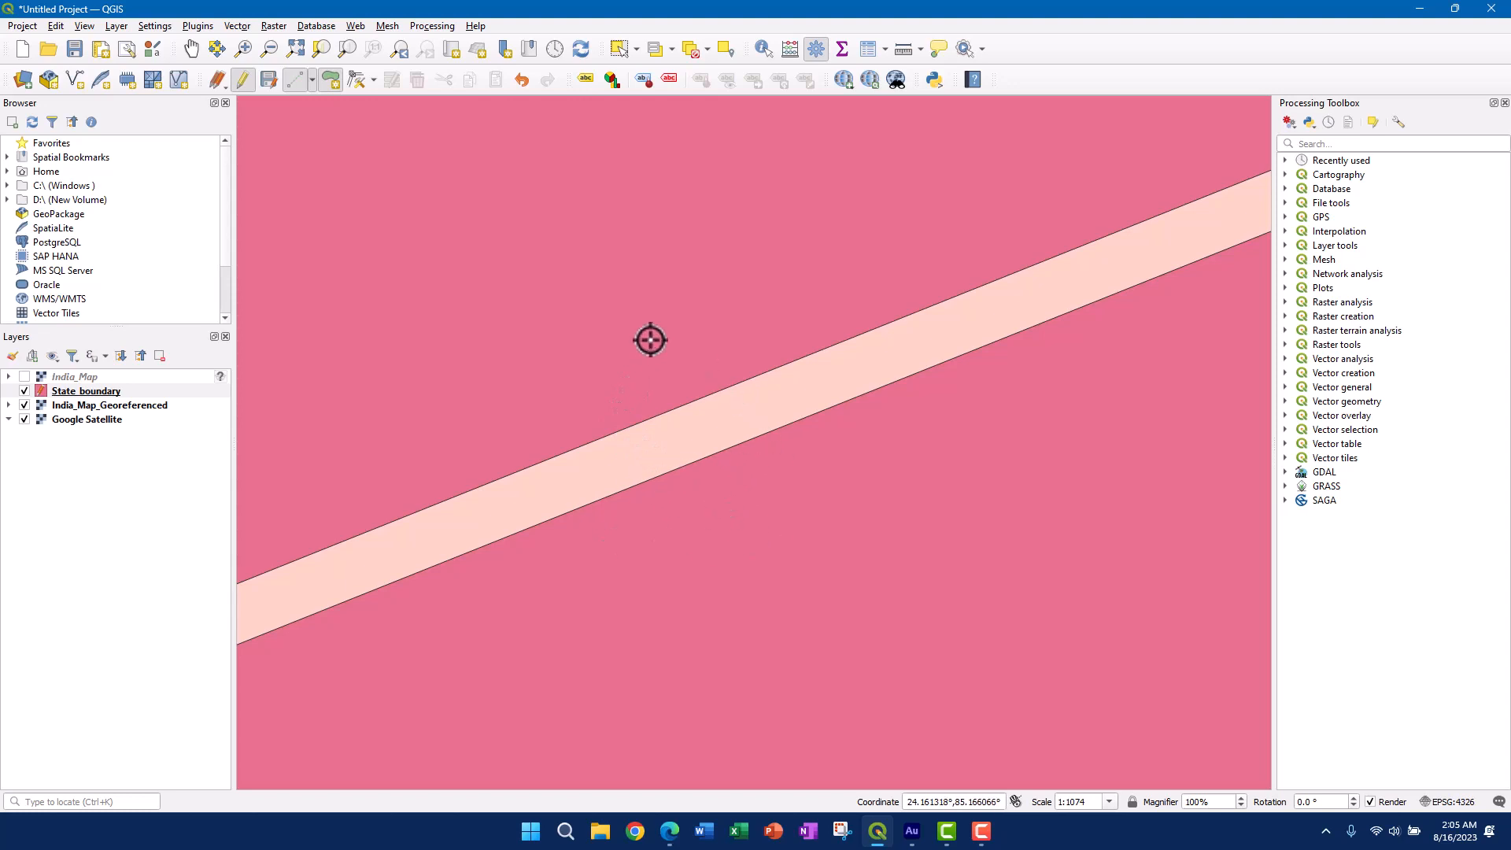
scroll(694, 403, down, 2)
scroll(694, 403, down, 1)
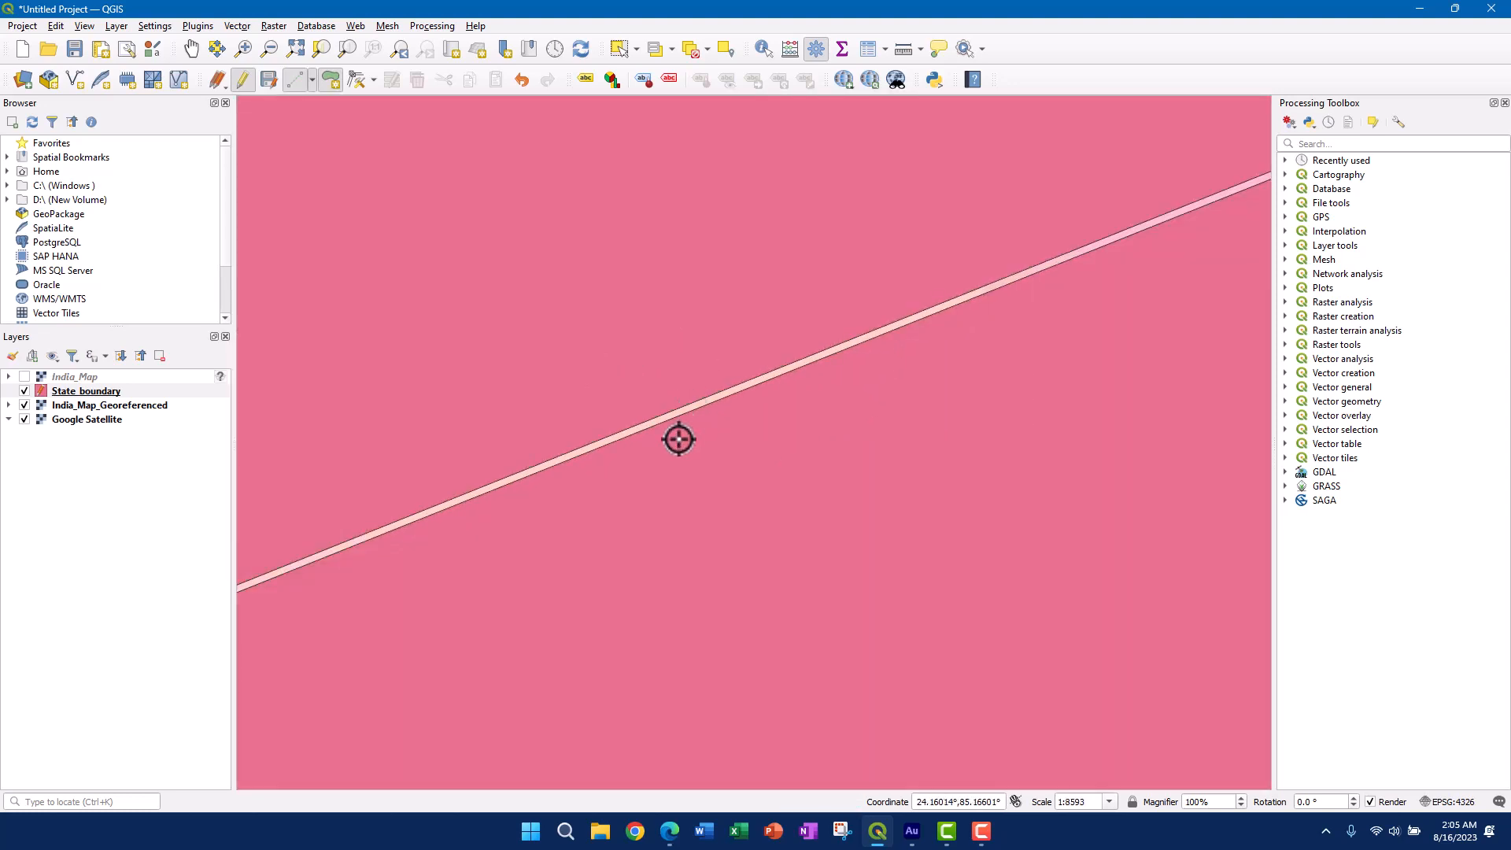
drag(560, 471, 835, 414)
scroll(835, 414, down, 2)
scroll(835, 414, down, 5)
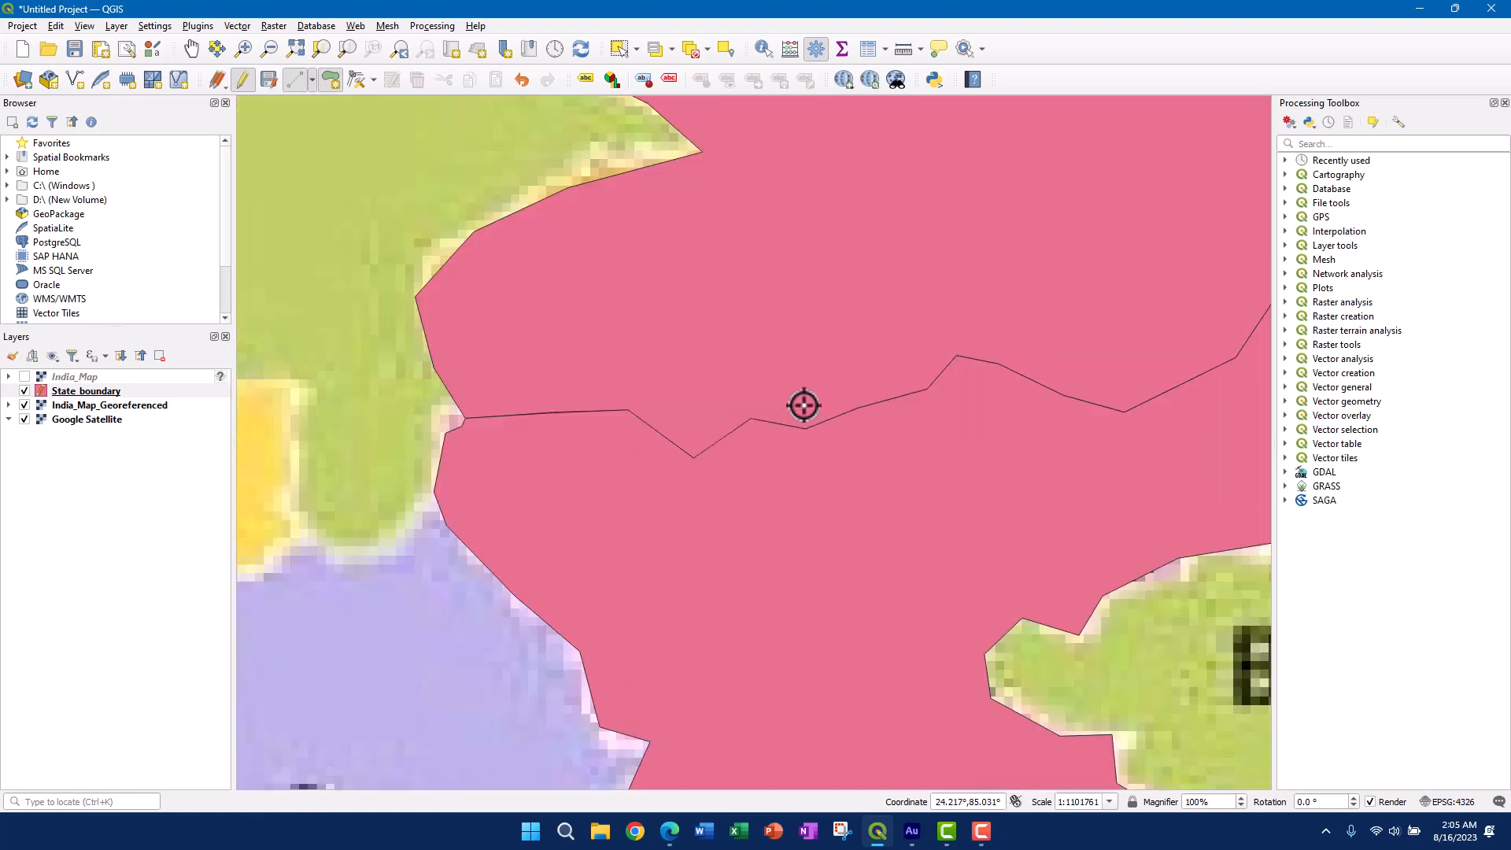
drag(834, 398, 657, 445)
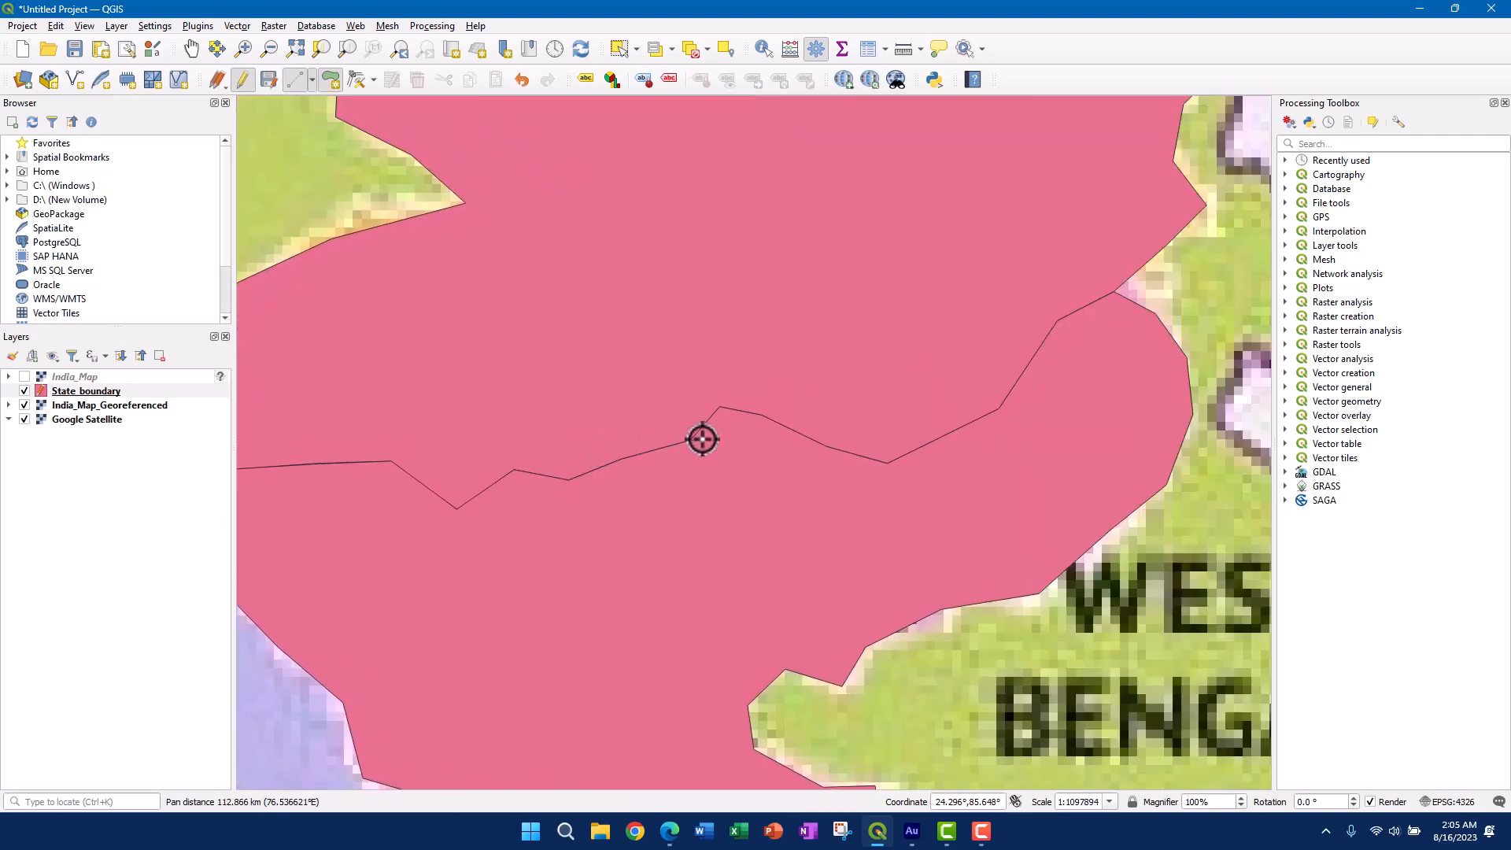
scroll(701, 439, down, 1)
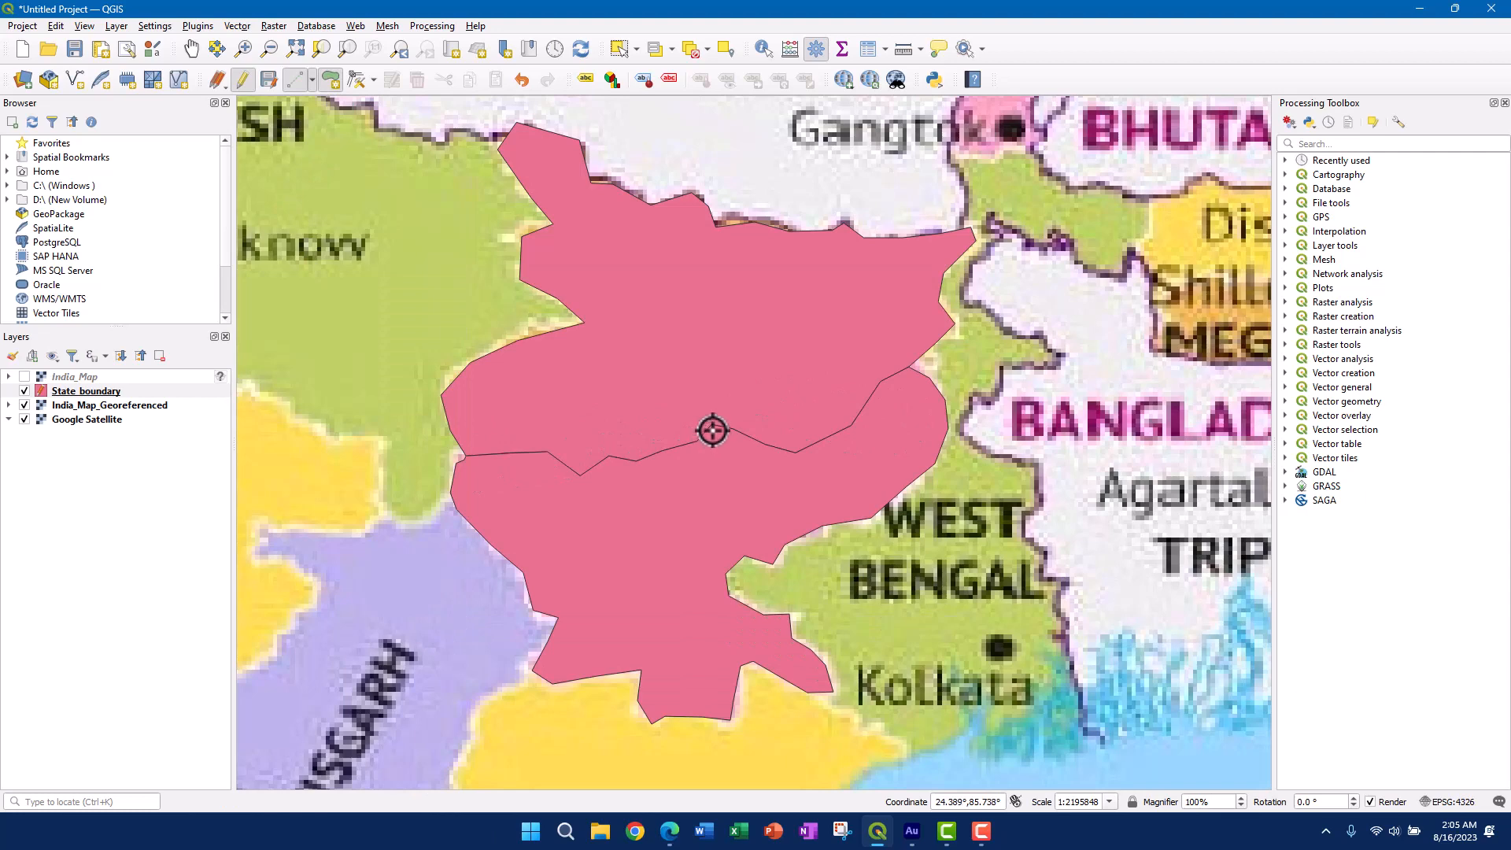
- Save the edits to the State_boundary layer and end its editing session
scroll(678, 409, up, 1)
scroll(682, 409, down, 1)
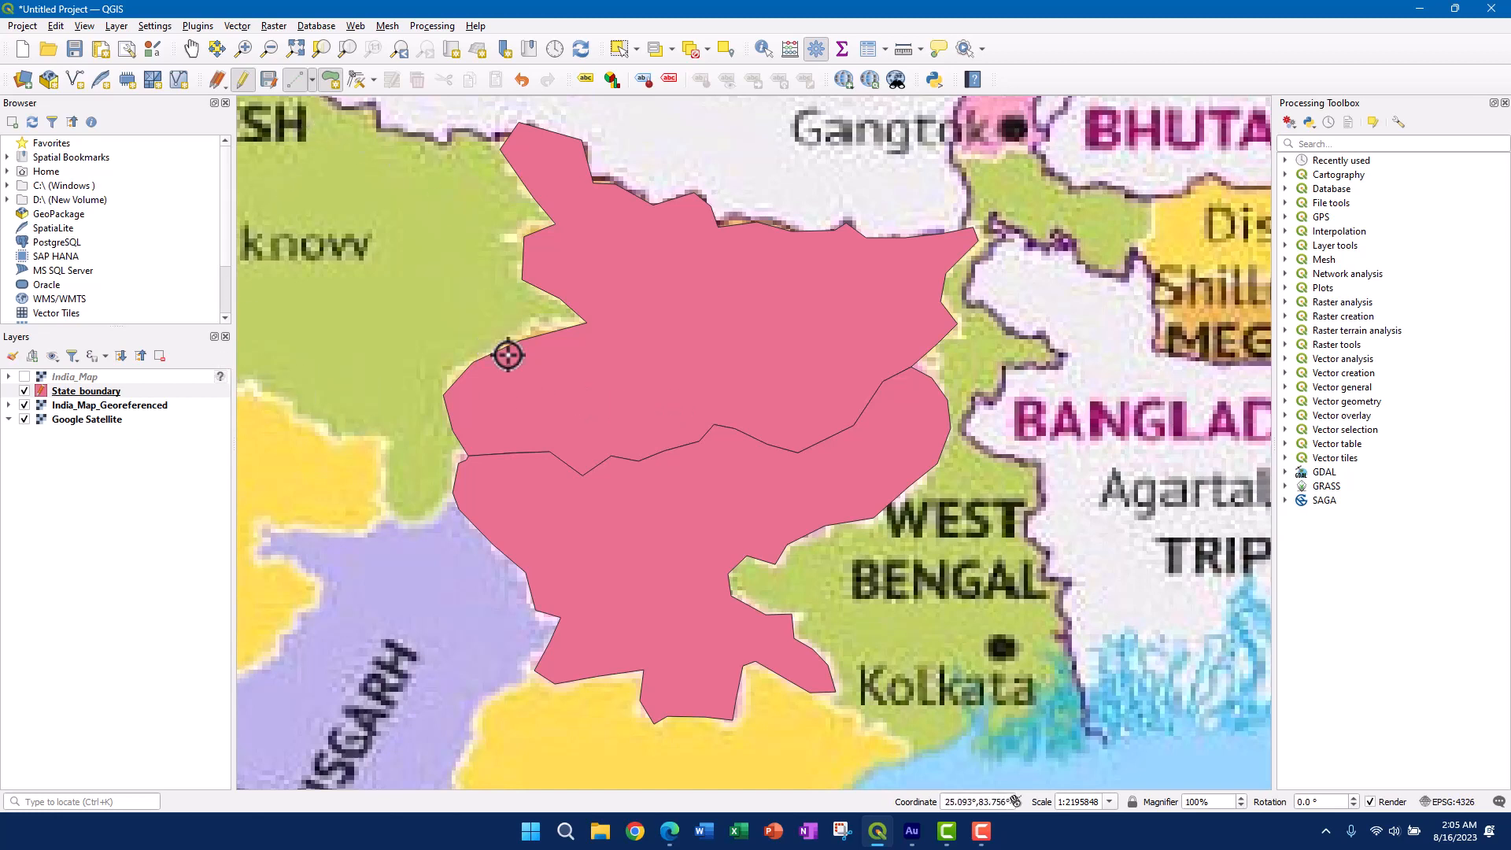
click(268, 79)
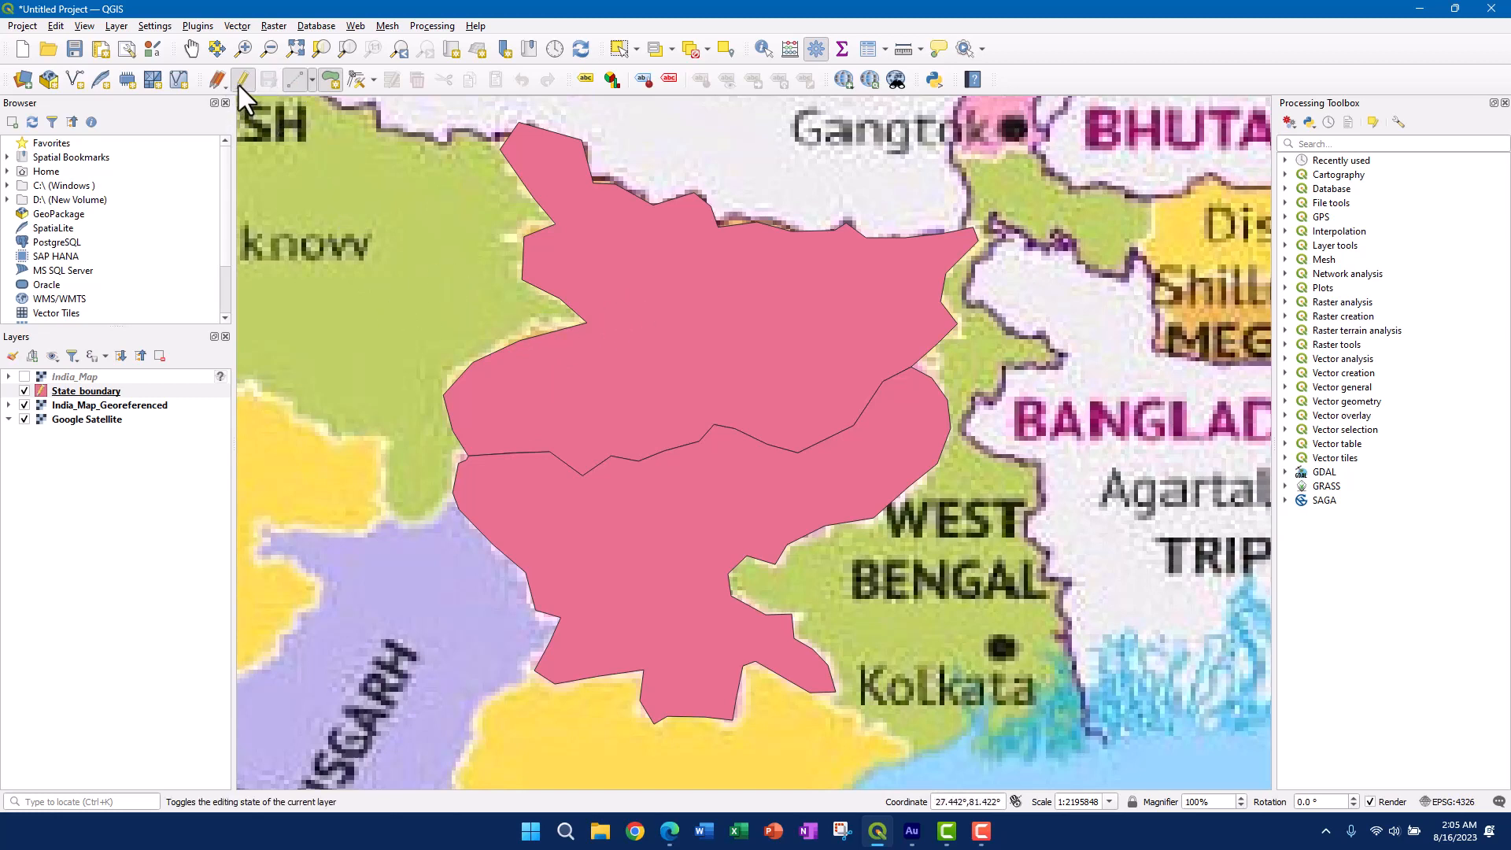
click(240, 81)
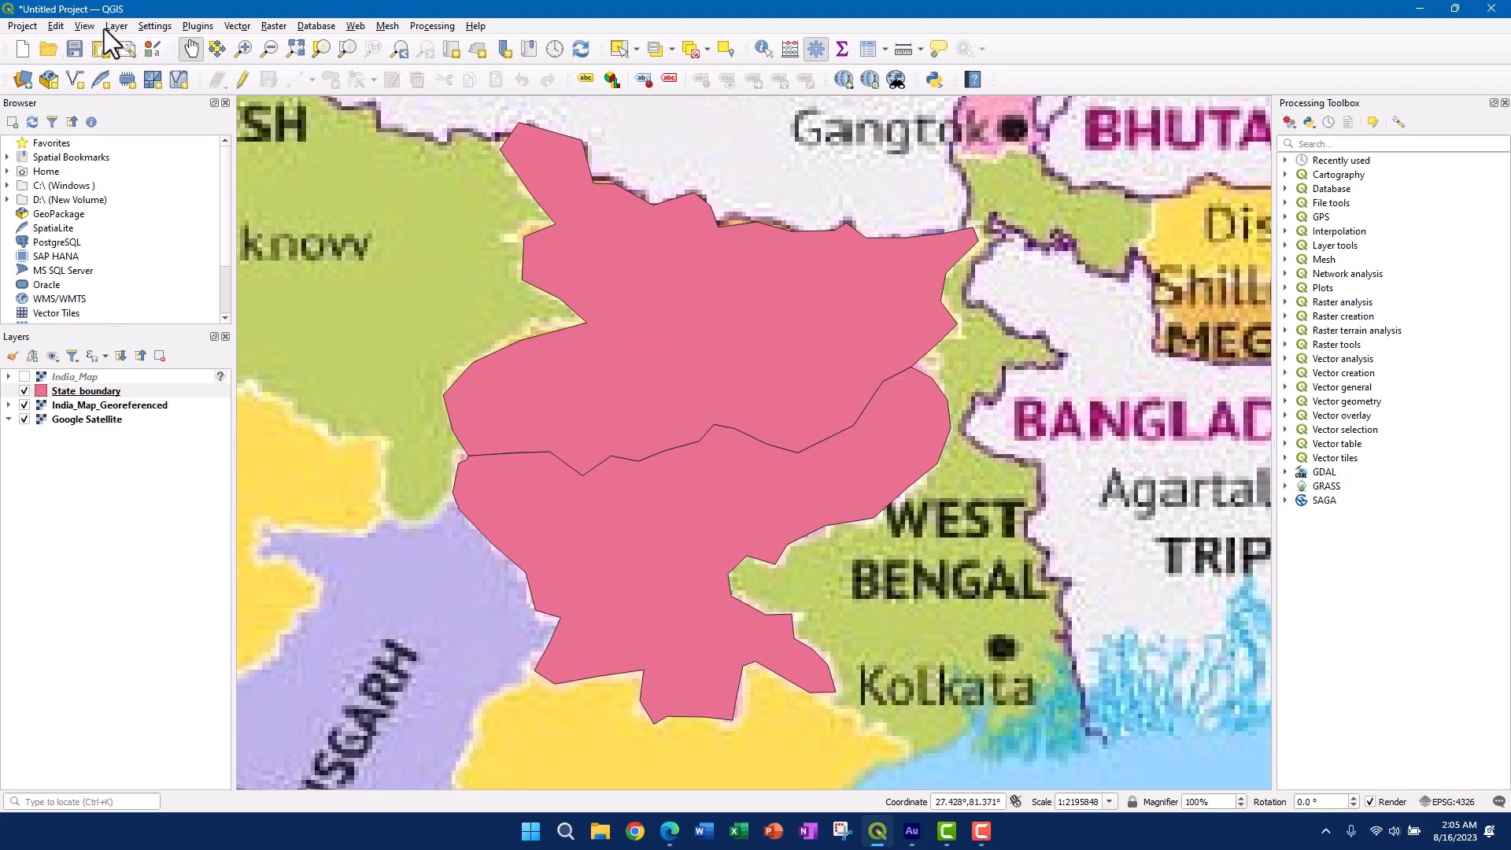
- In the Digitizing options, enable snapping by default and choose Vertex as the default snapping type
click(155, 26)
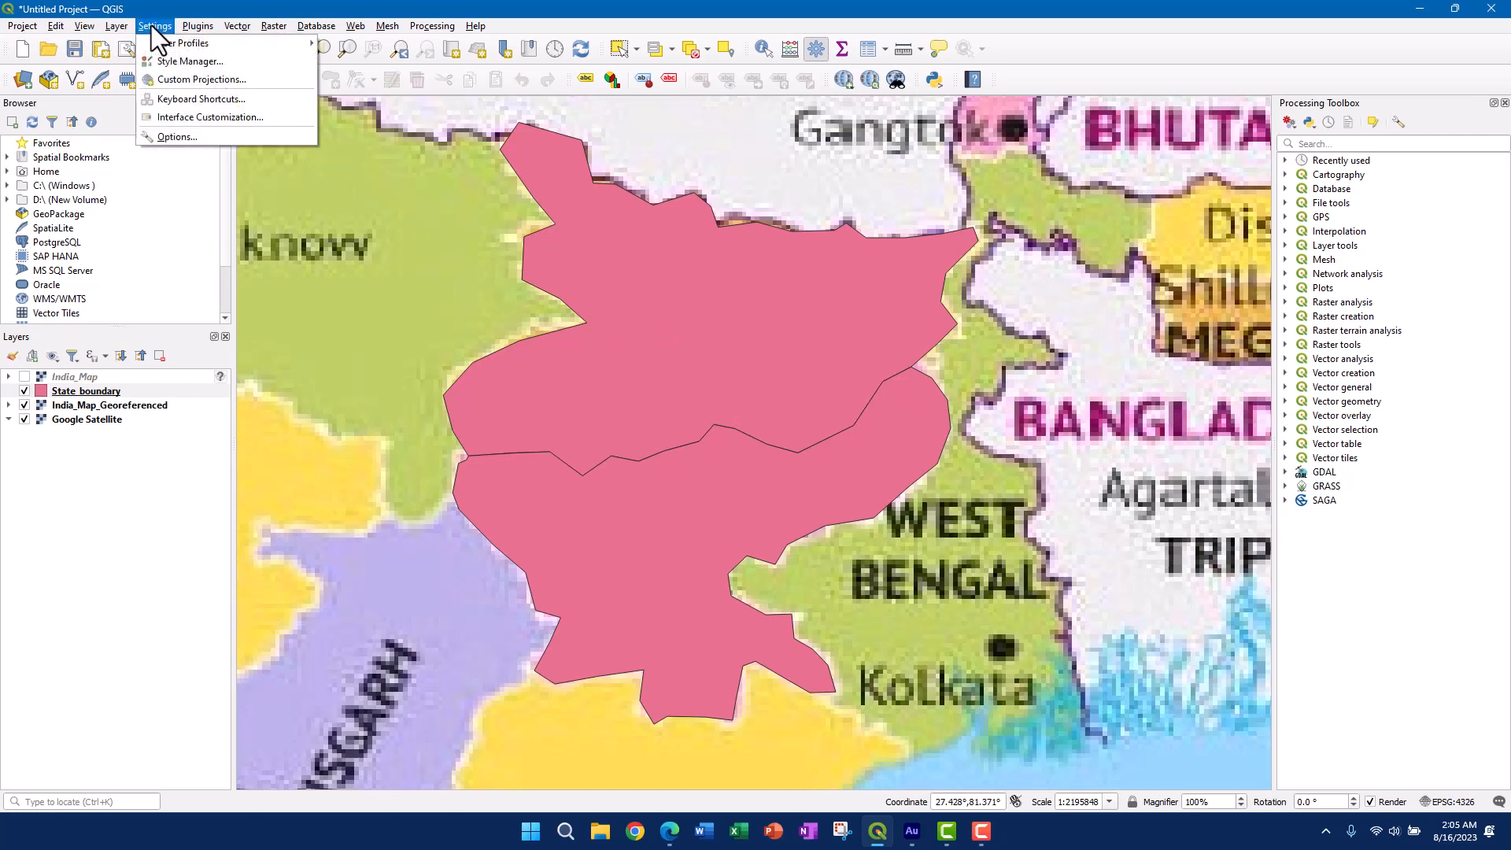
click(170, 139)
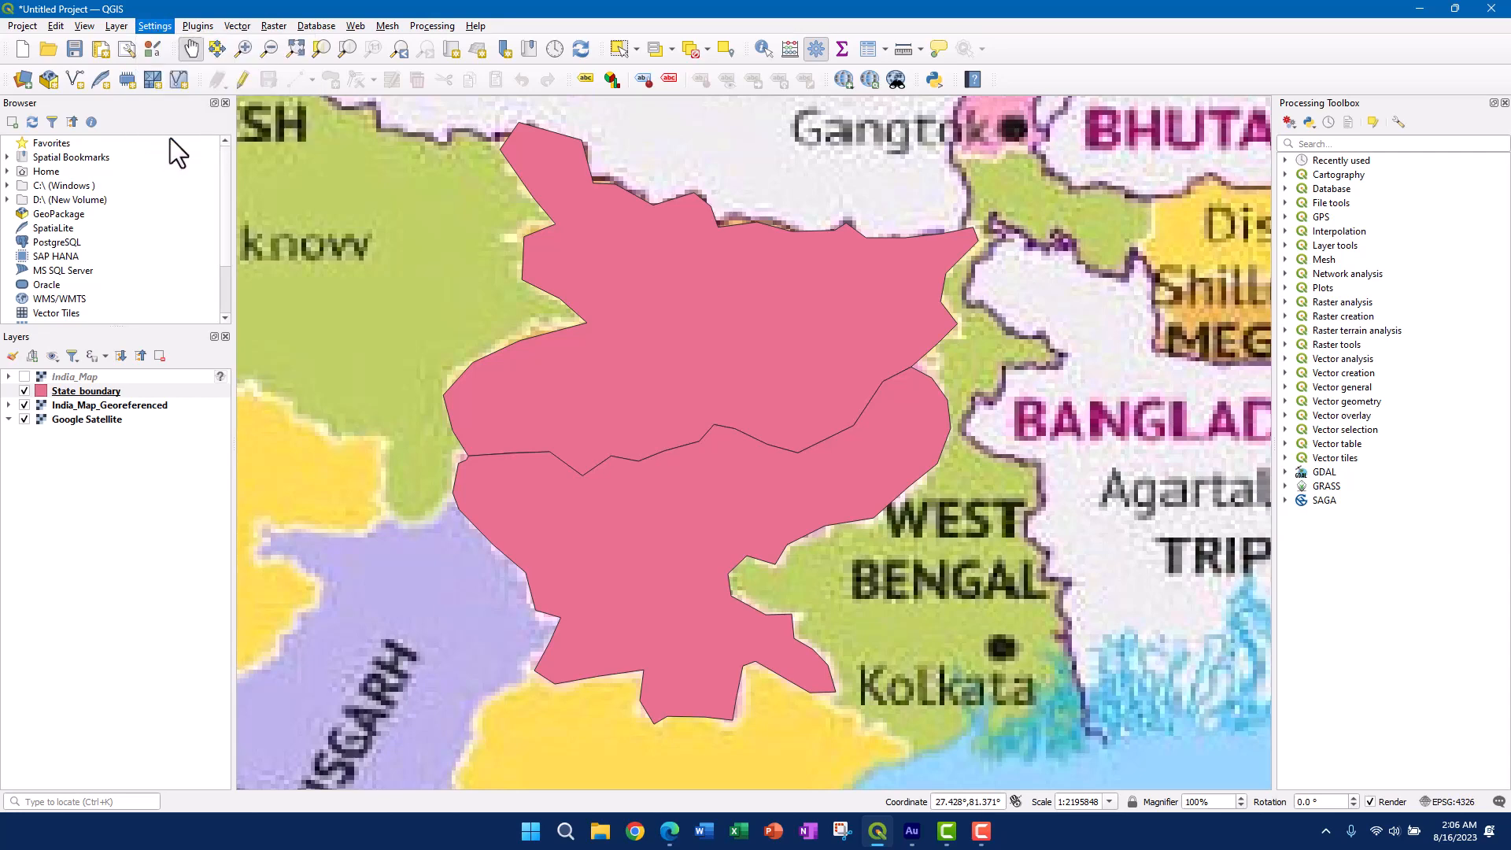
drag(516, 117, 466, 93)
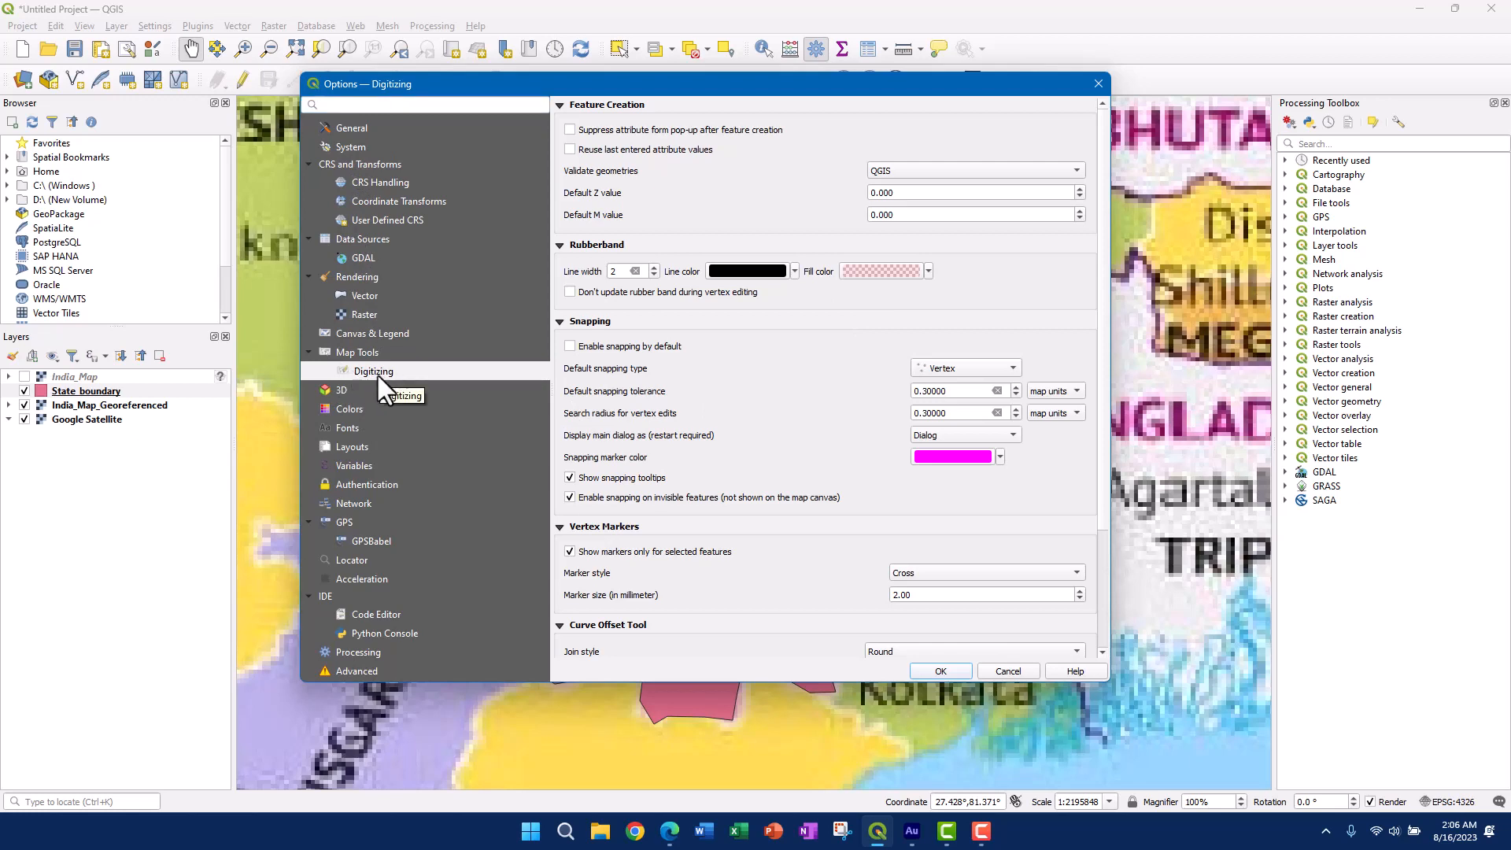
click(348, 129)
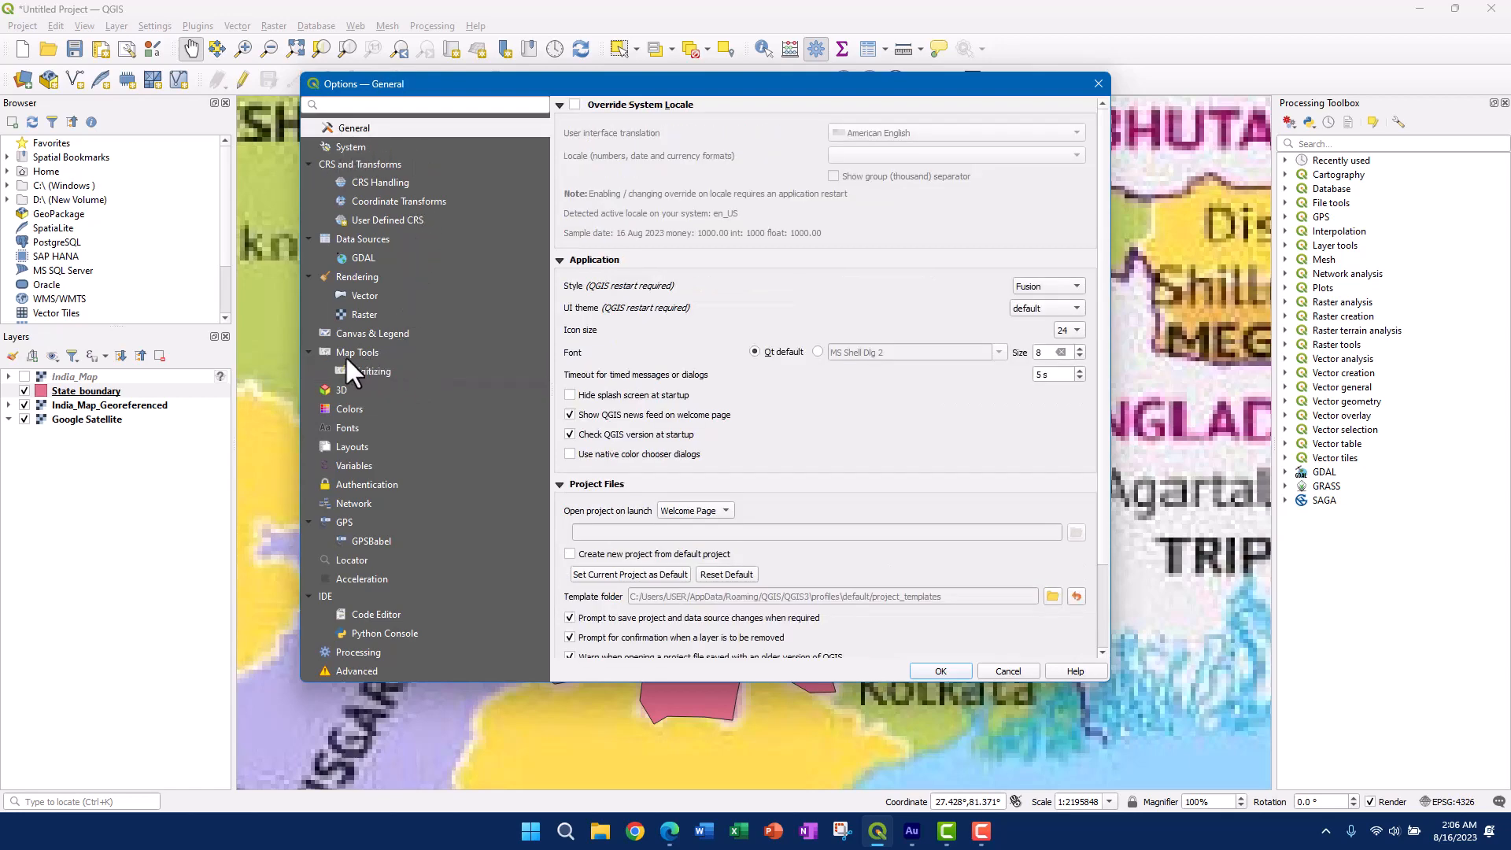
click(381, 375)
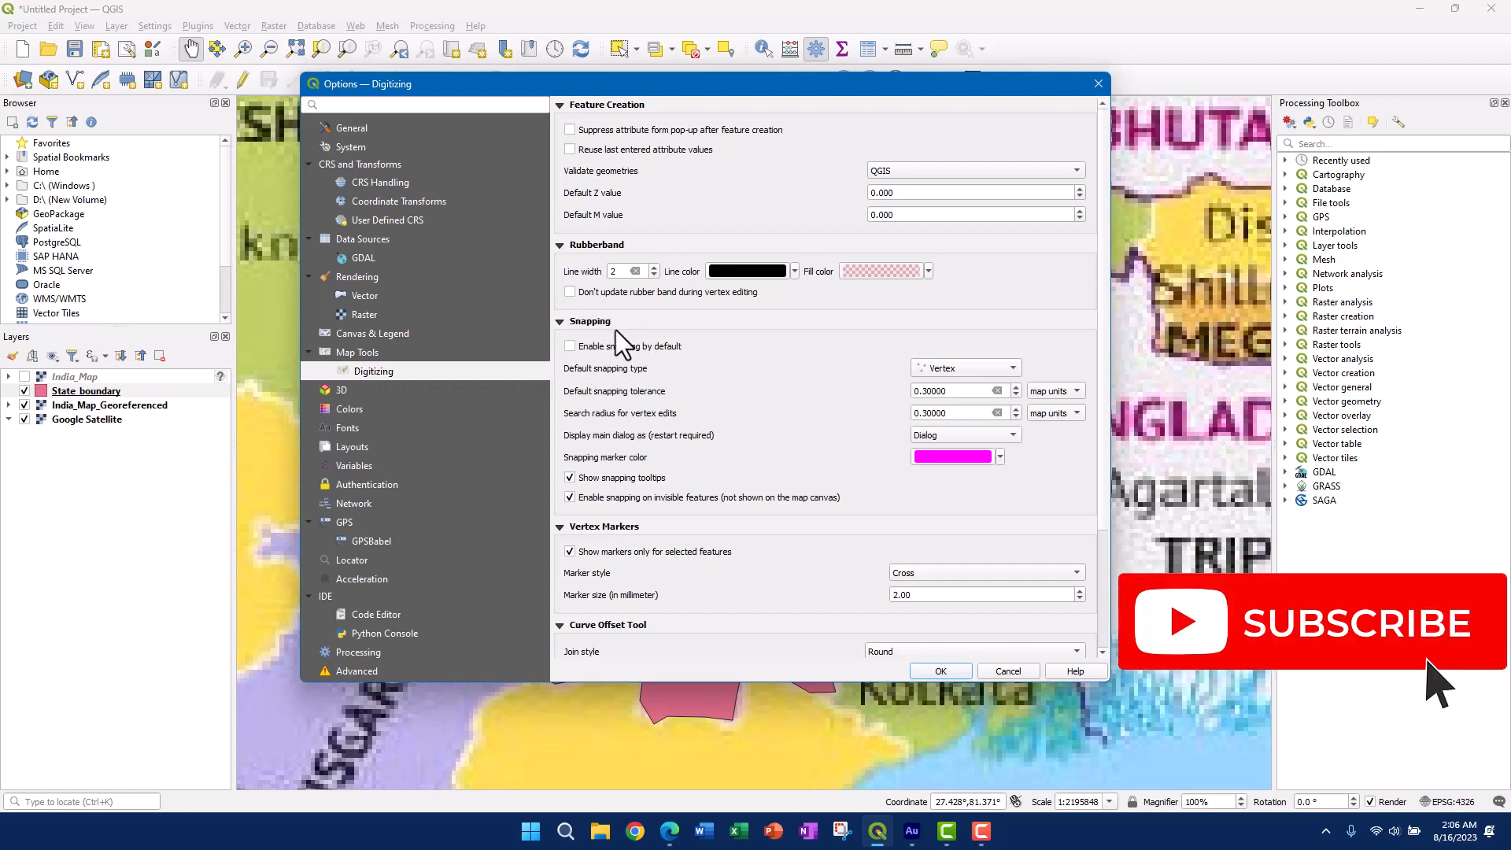
click(570, 346)
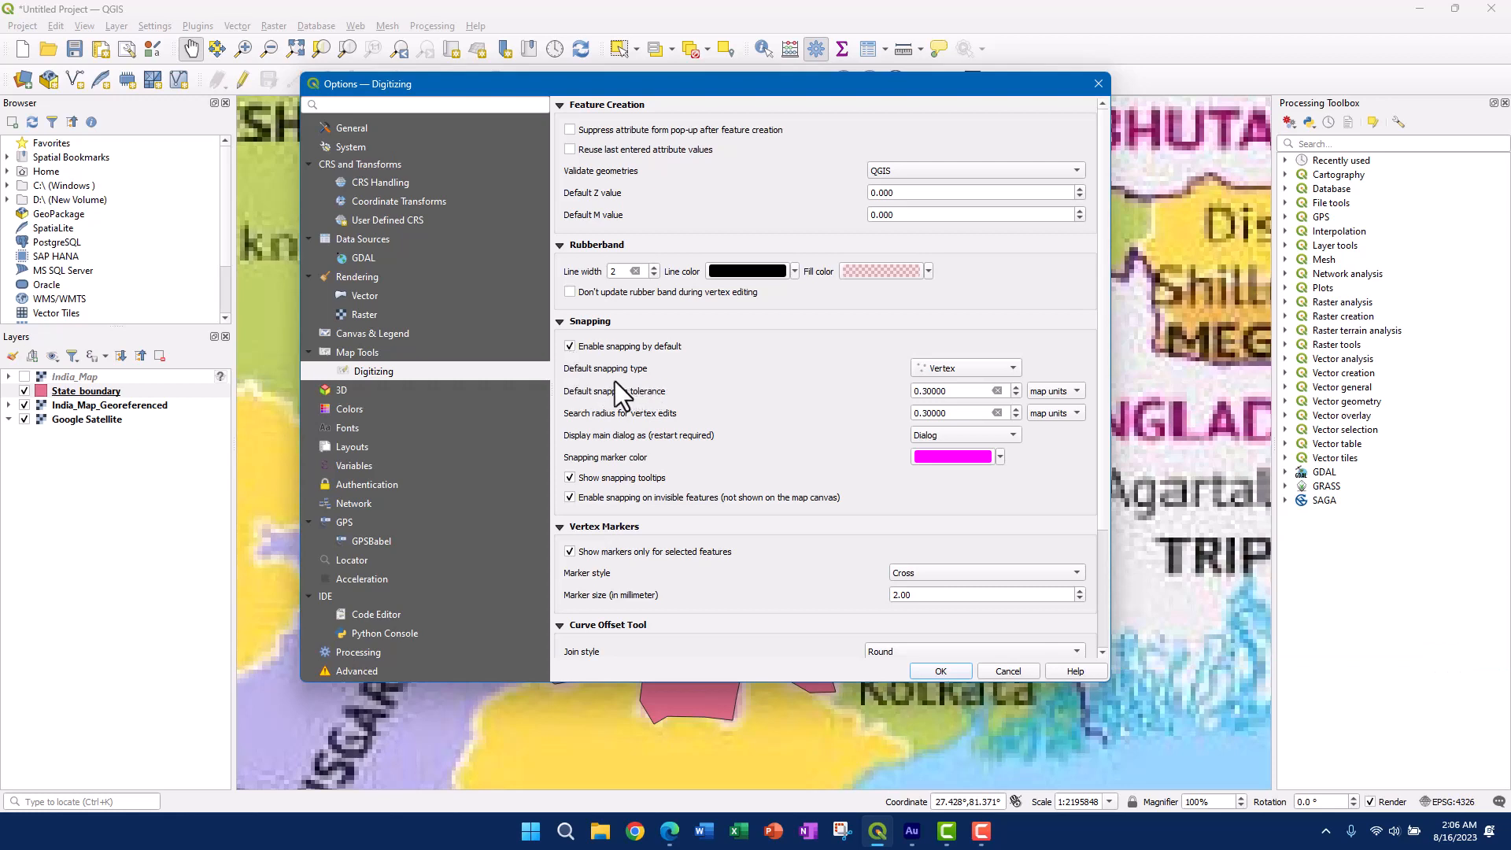
click(990, 370)
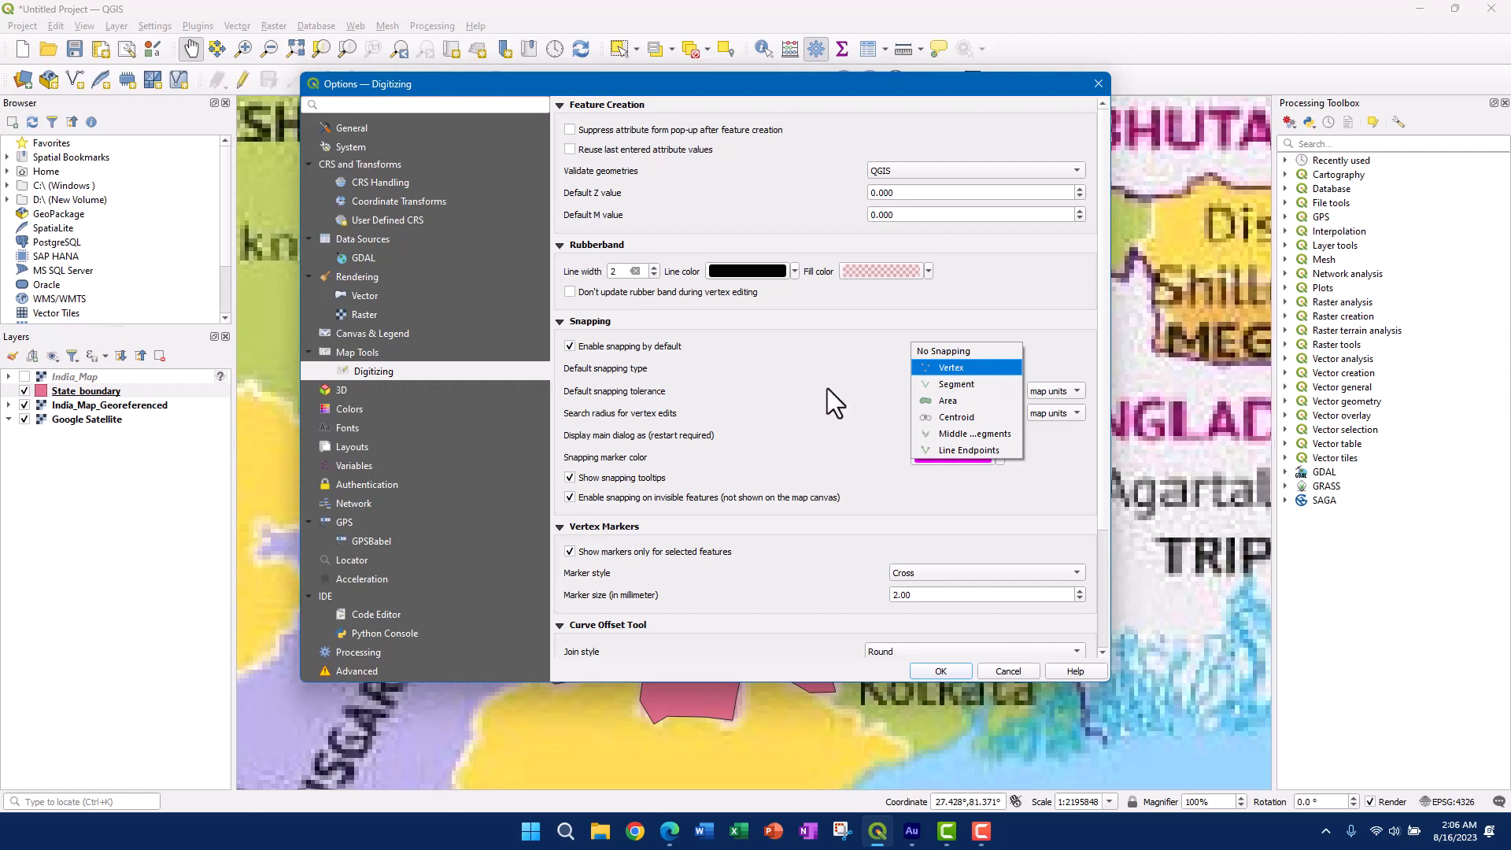
click(965, 366)
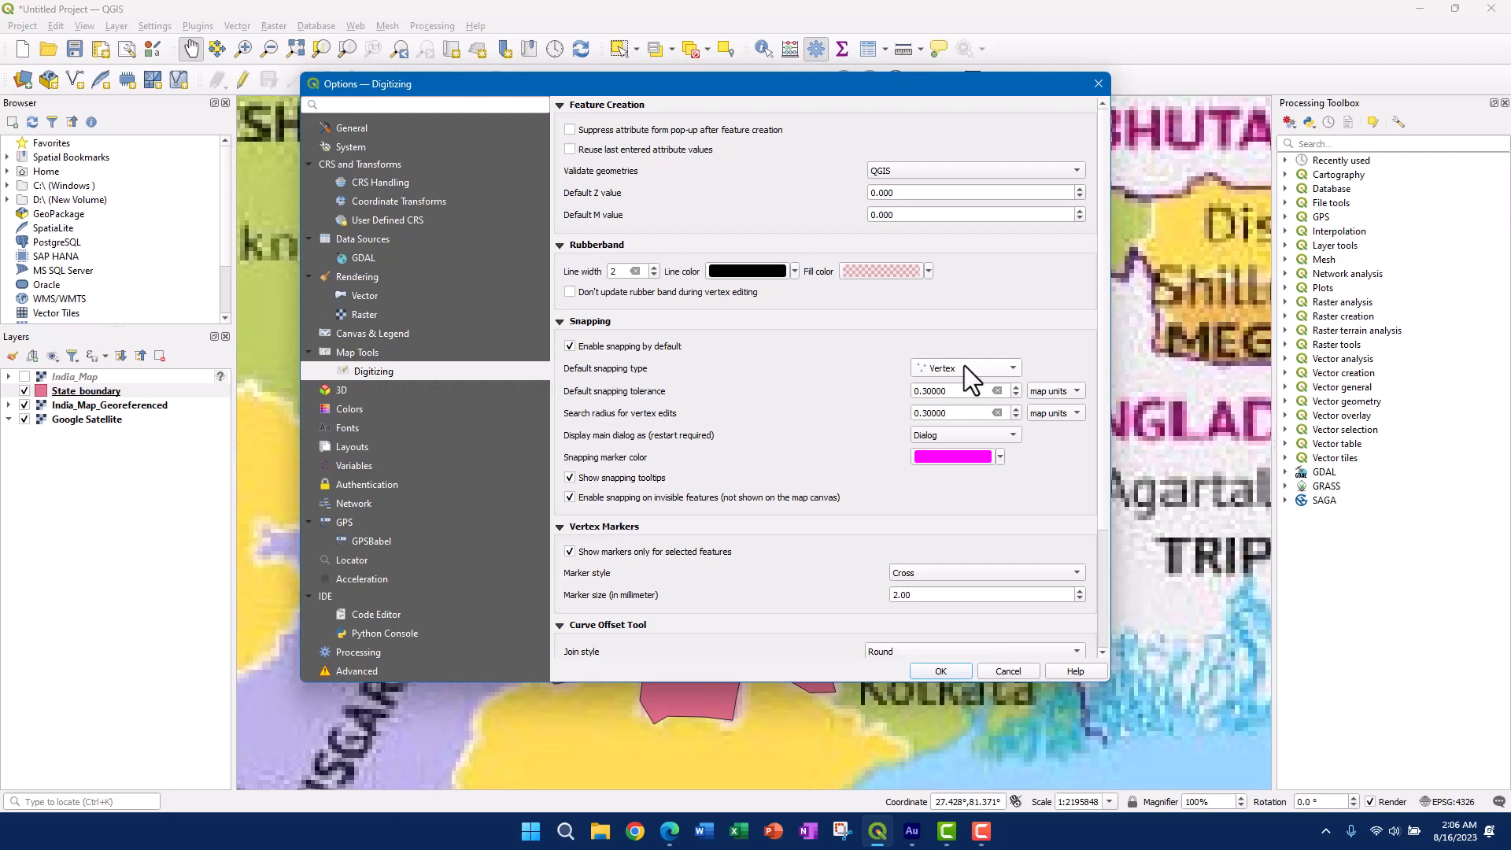
- Keep Vertex as the default snapping type and apply the Digitizing options
click(965, 366)
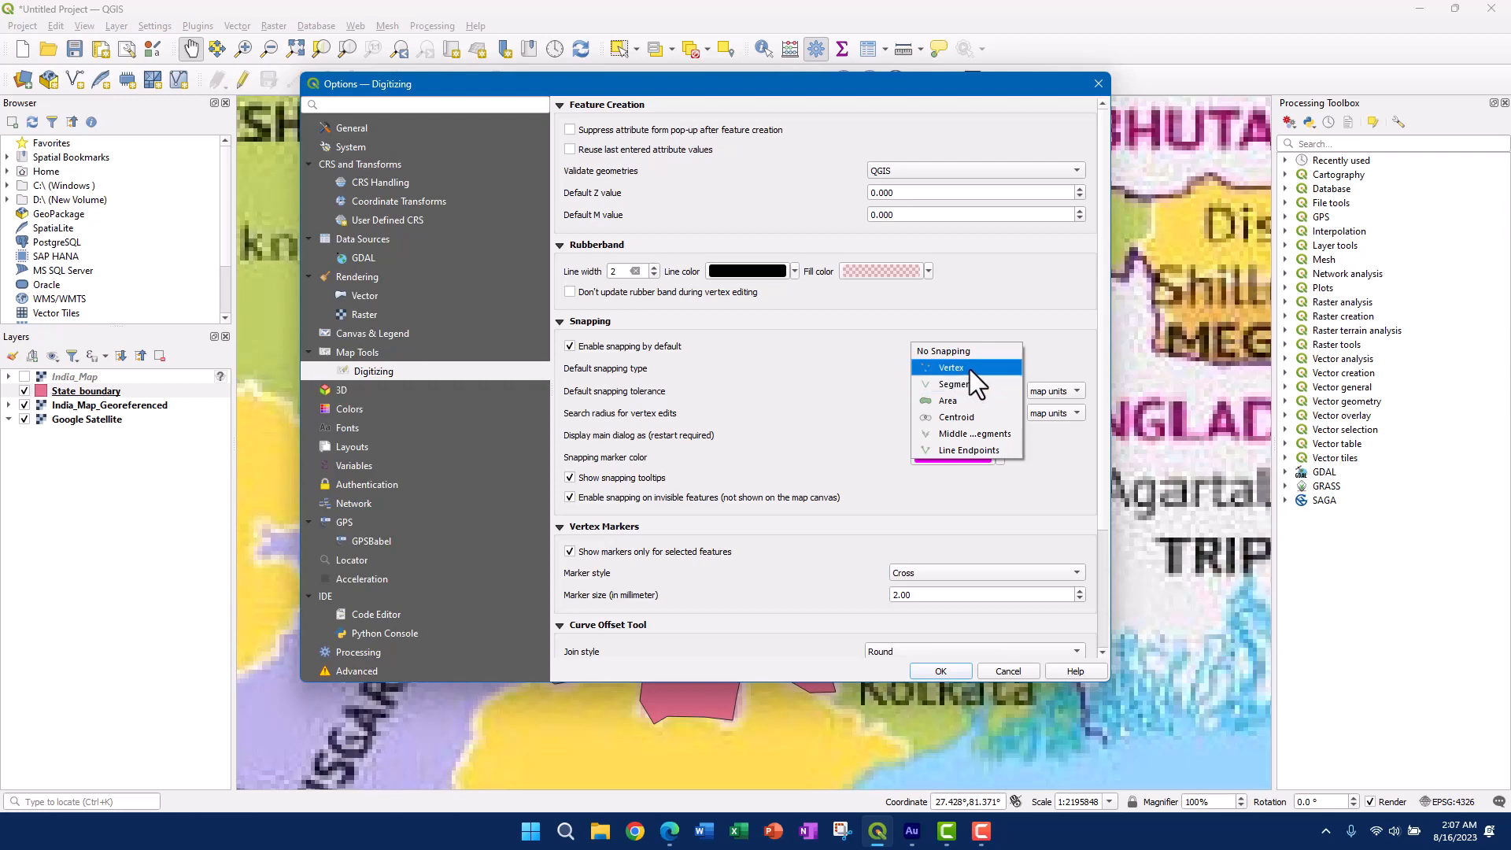
click(970, 368)
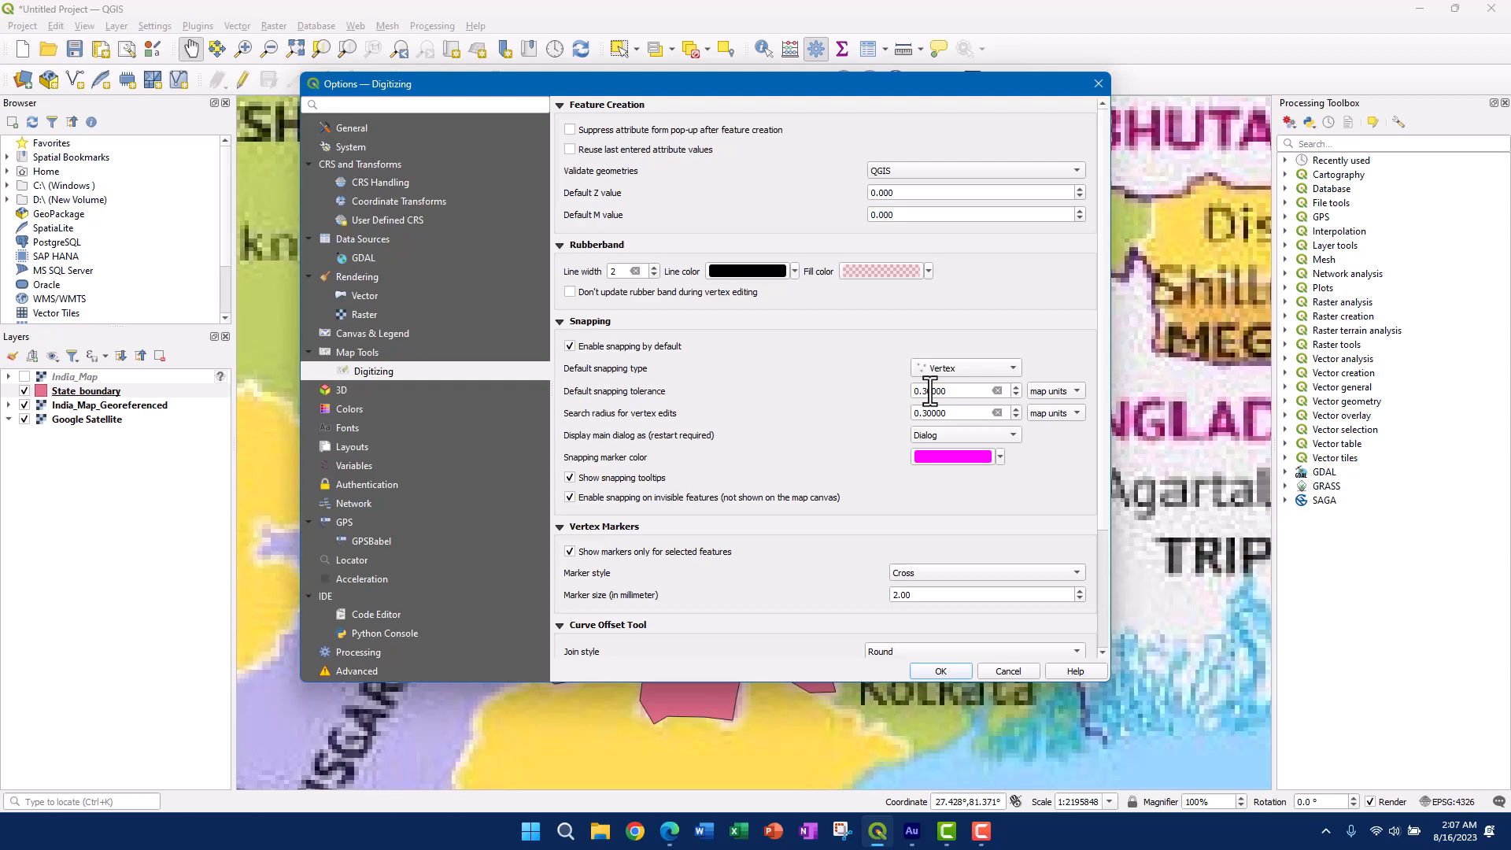
click(952, 668)
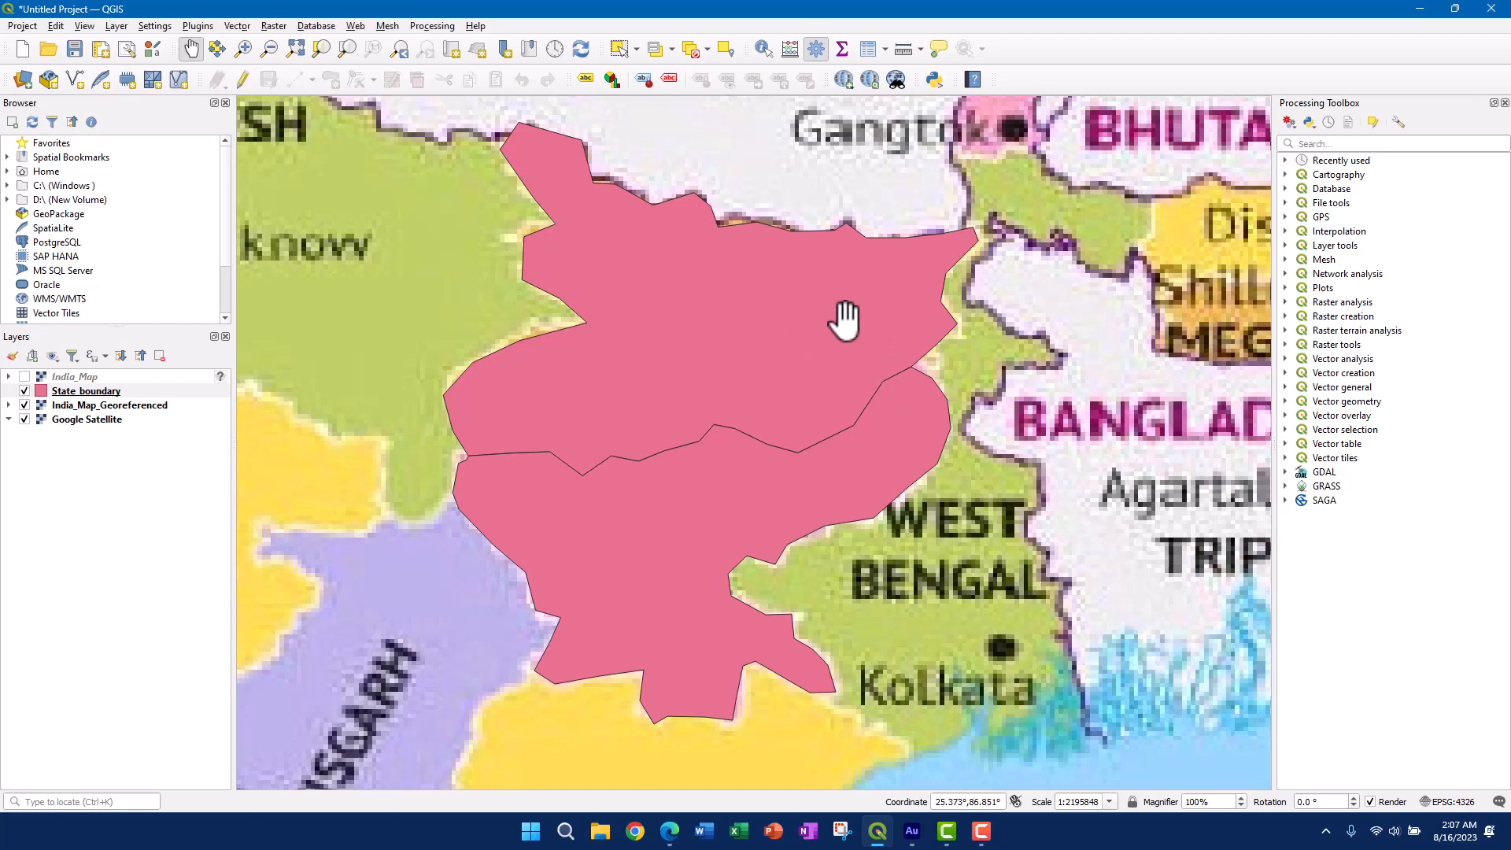
- Reopen the Digitizing options to review the snapping settings, then close them
click(155, 28)
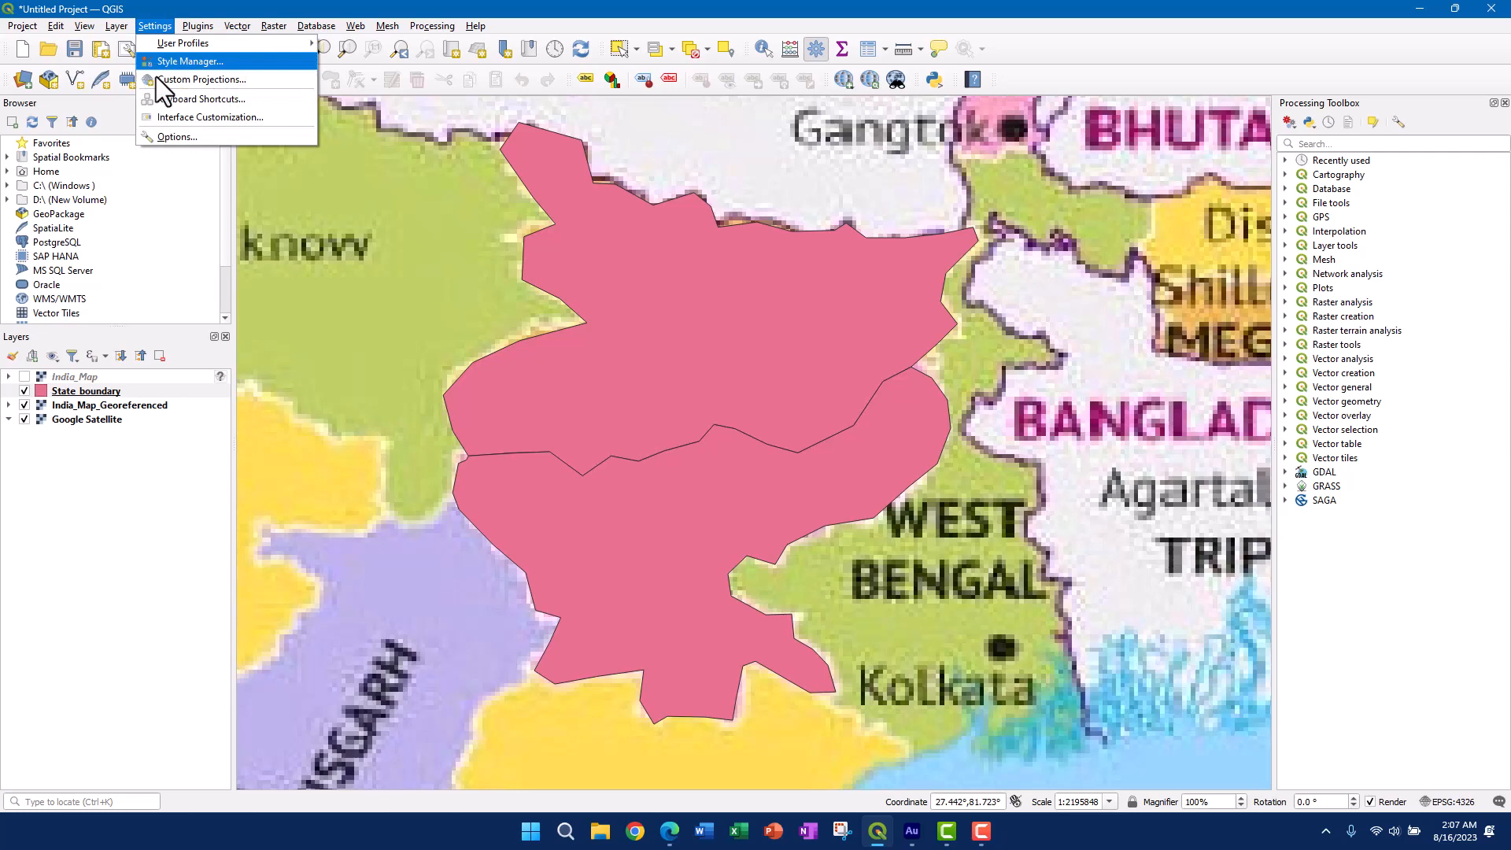
click(169, 136)
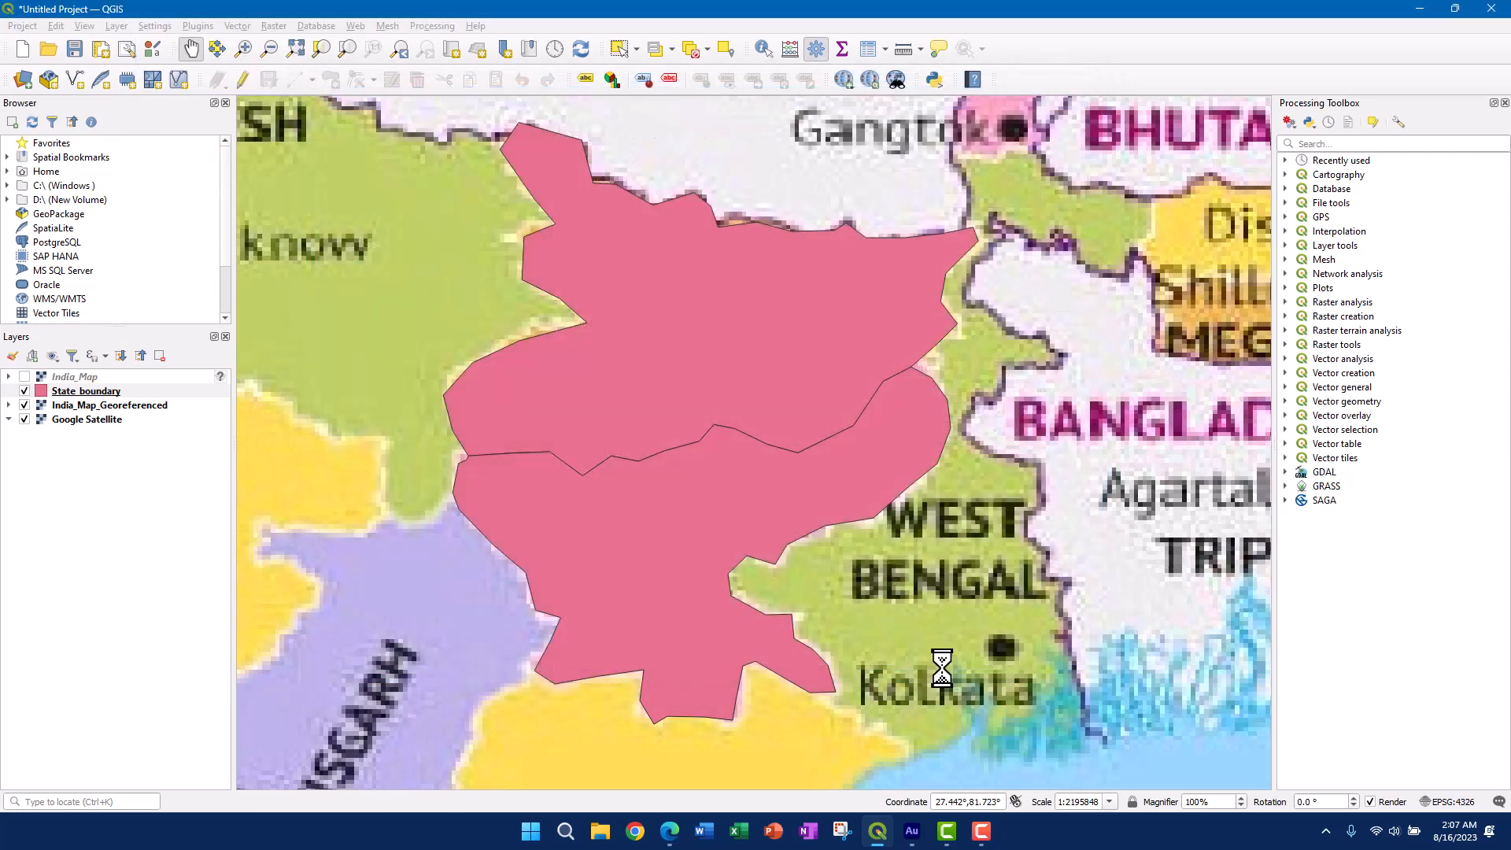
click(940, 670)
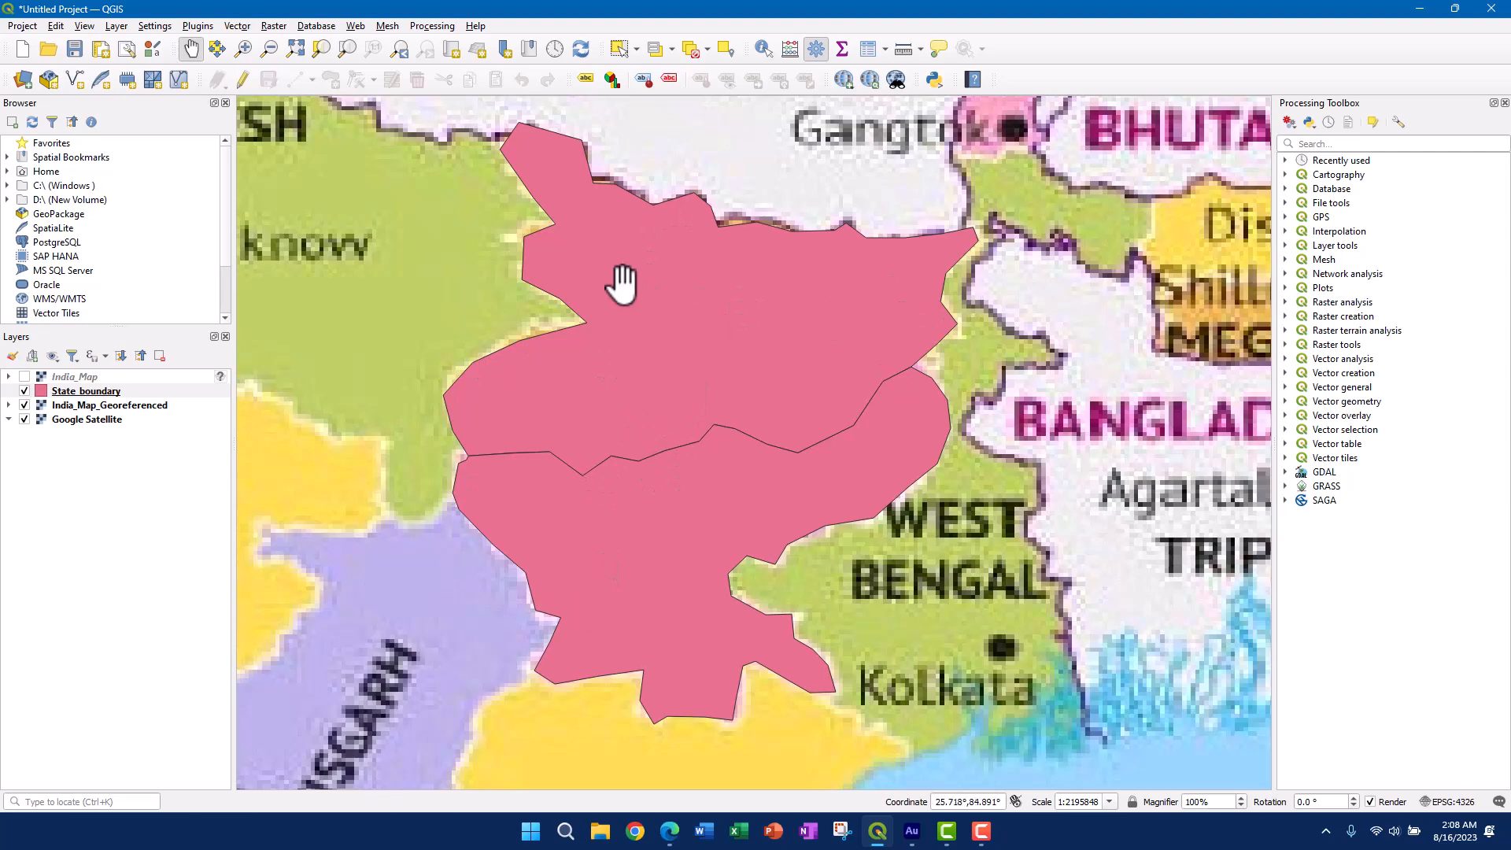
- Restart the program with an empty project and add India_Map_modified.tif from the Desktop as a raster layer
click(1496, 11)
click(761, 429)
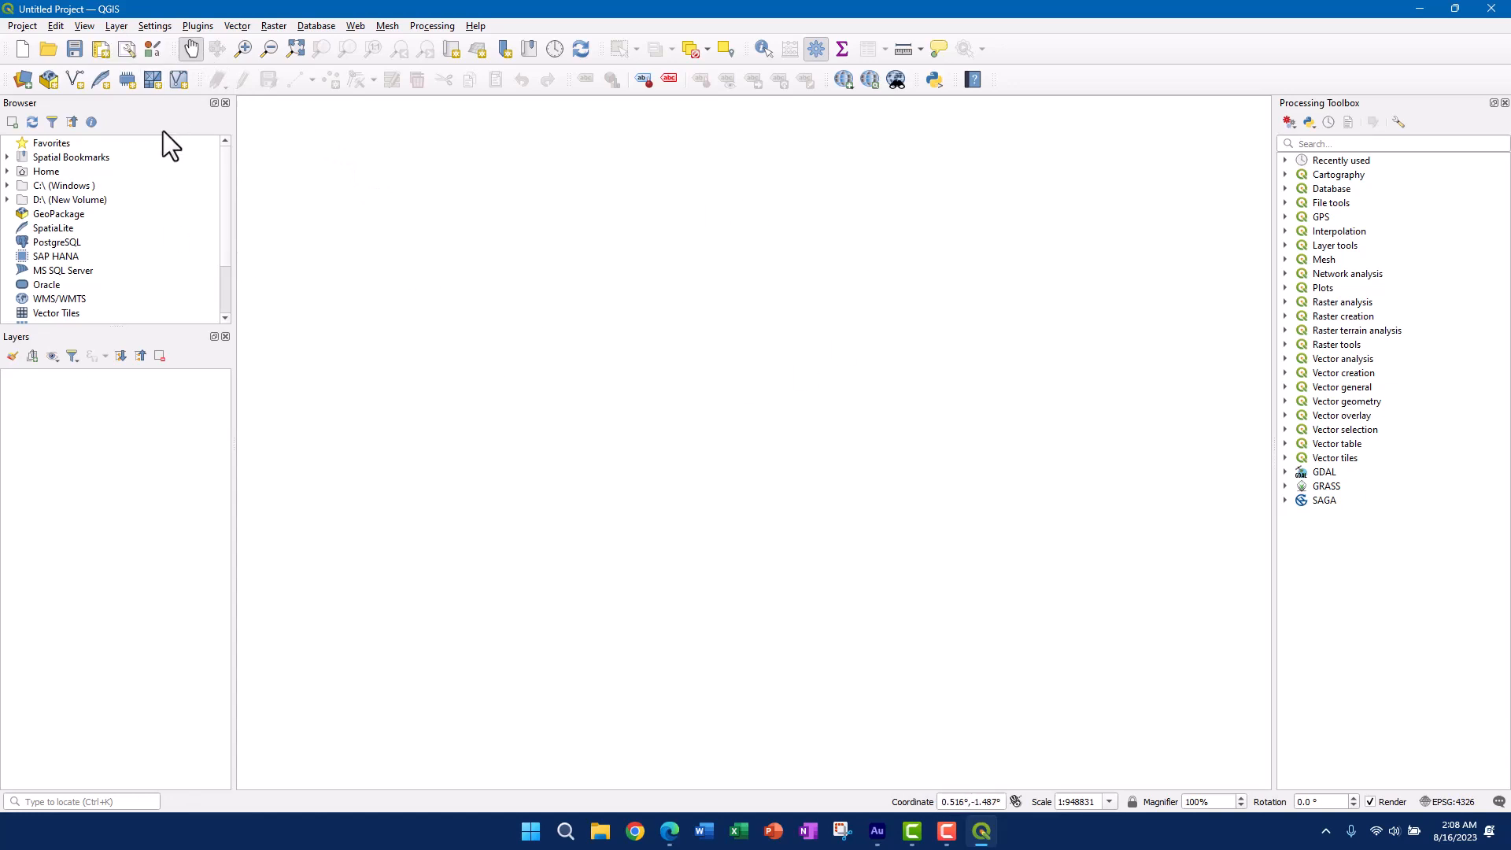
click(115, 26)
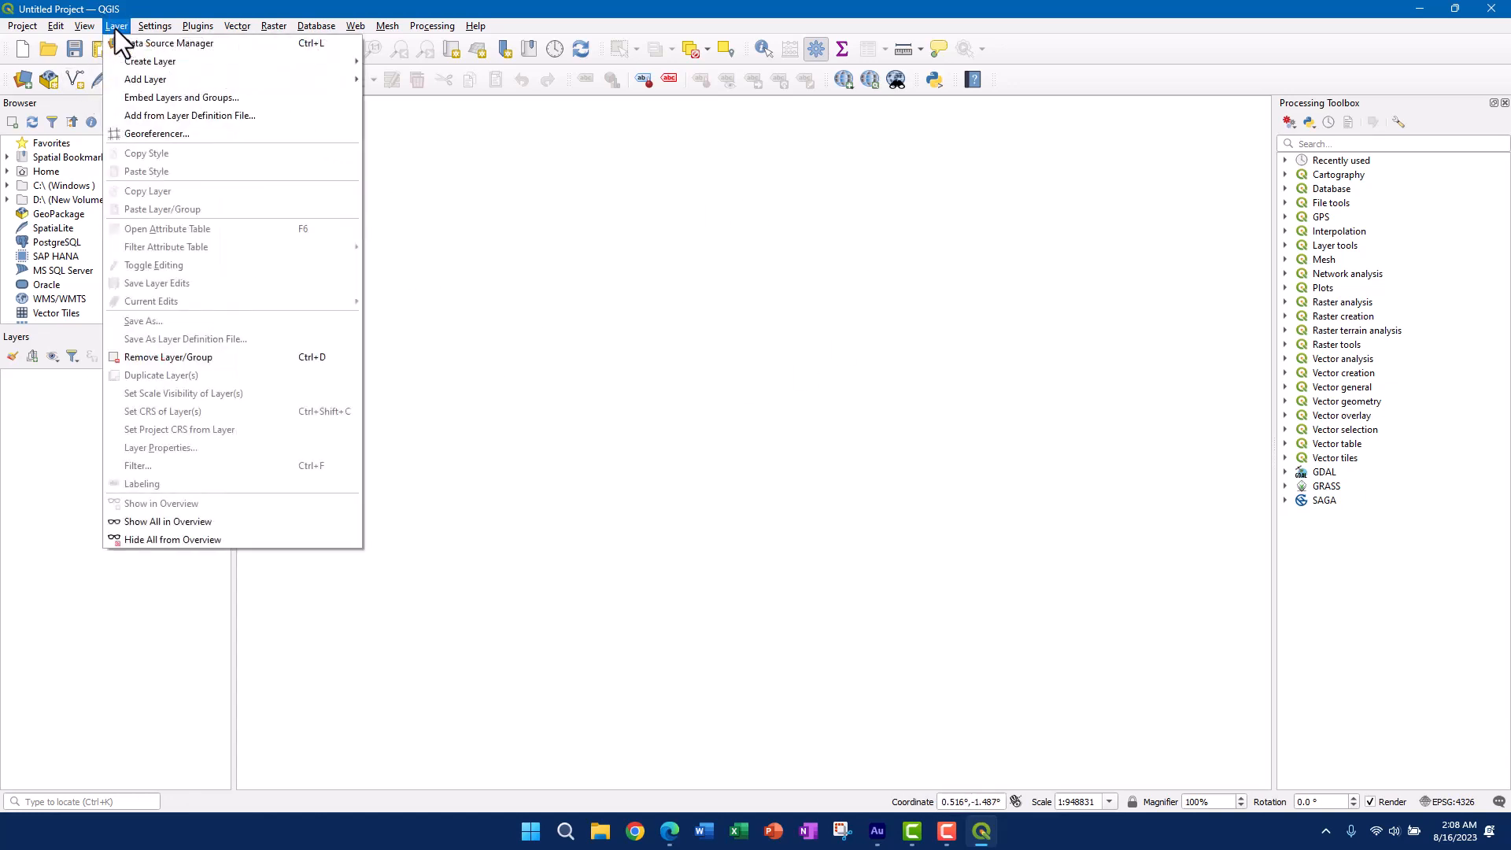
mouse_move(347, 87)
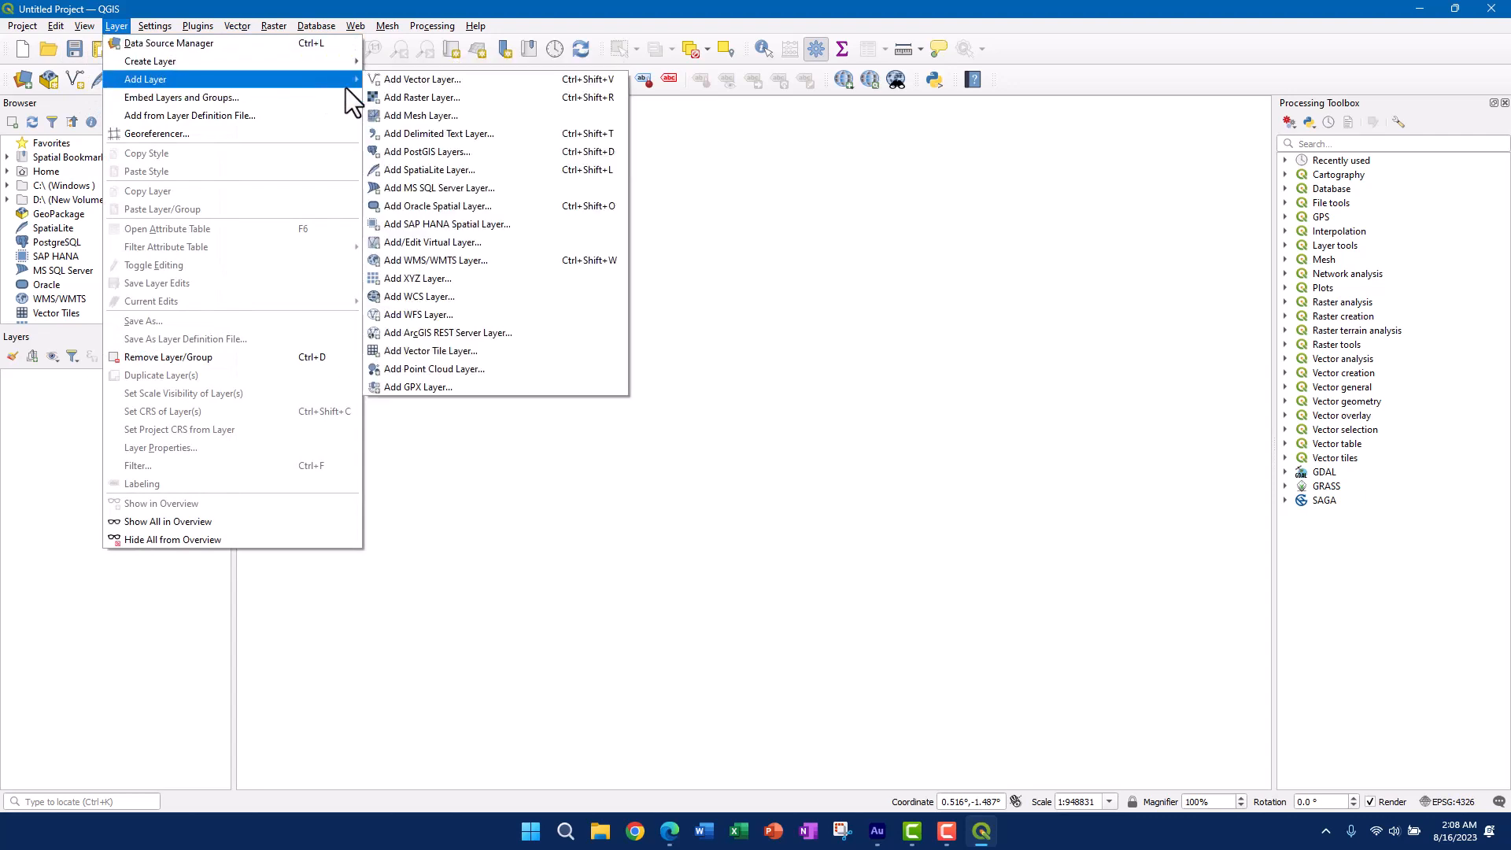
click(418, 96)
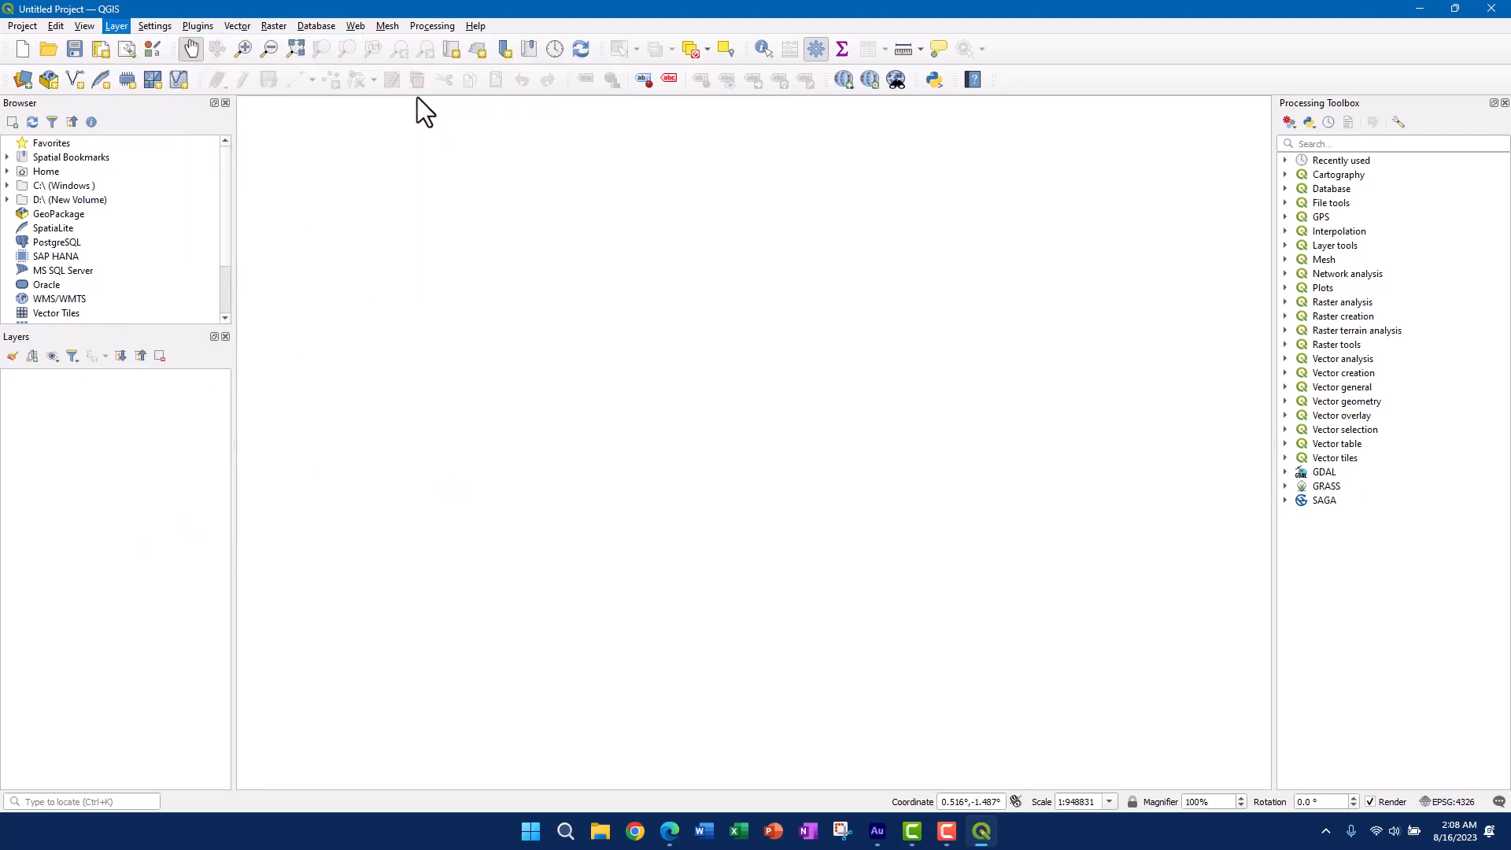
click(1127, 285)
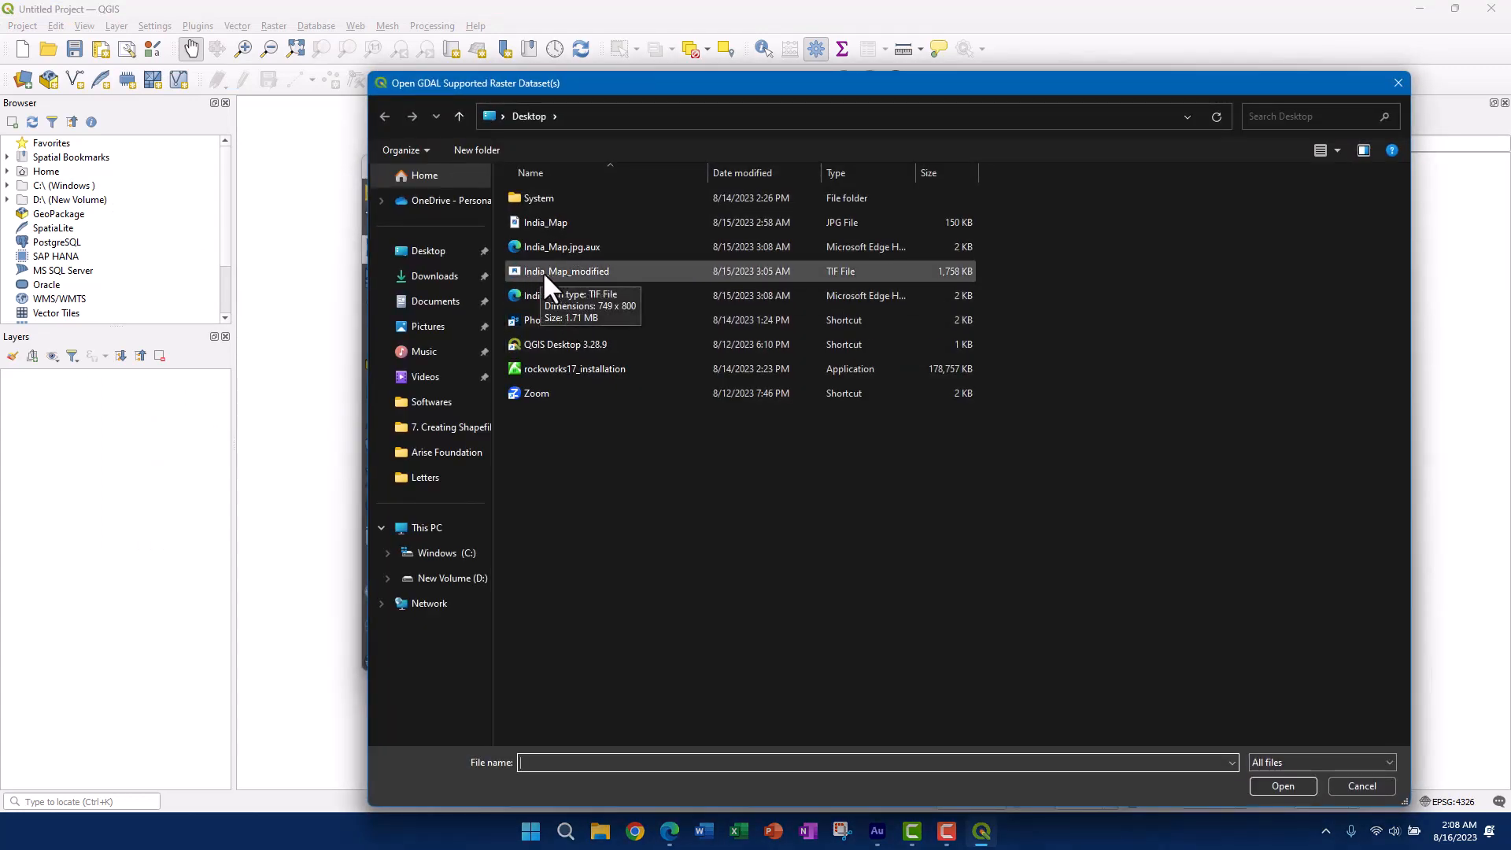
click(565, 271)
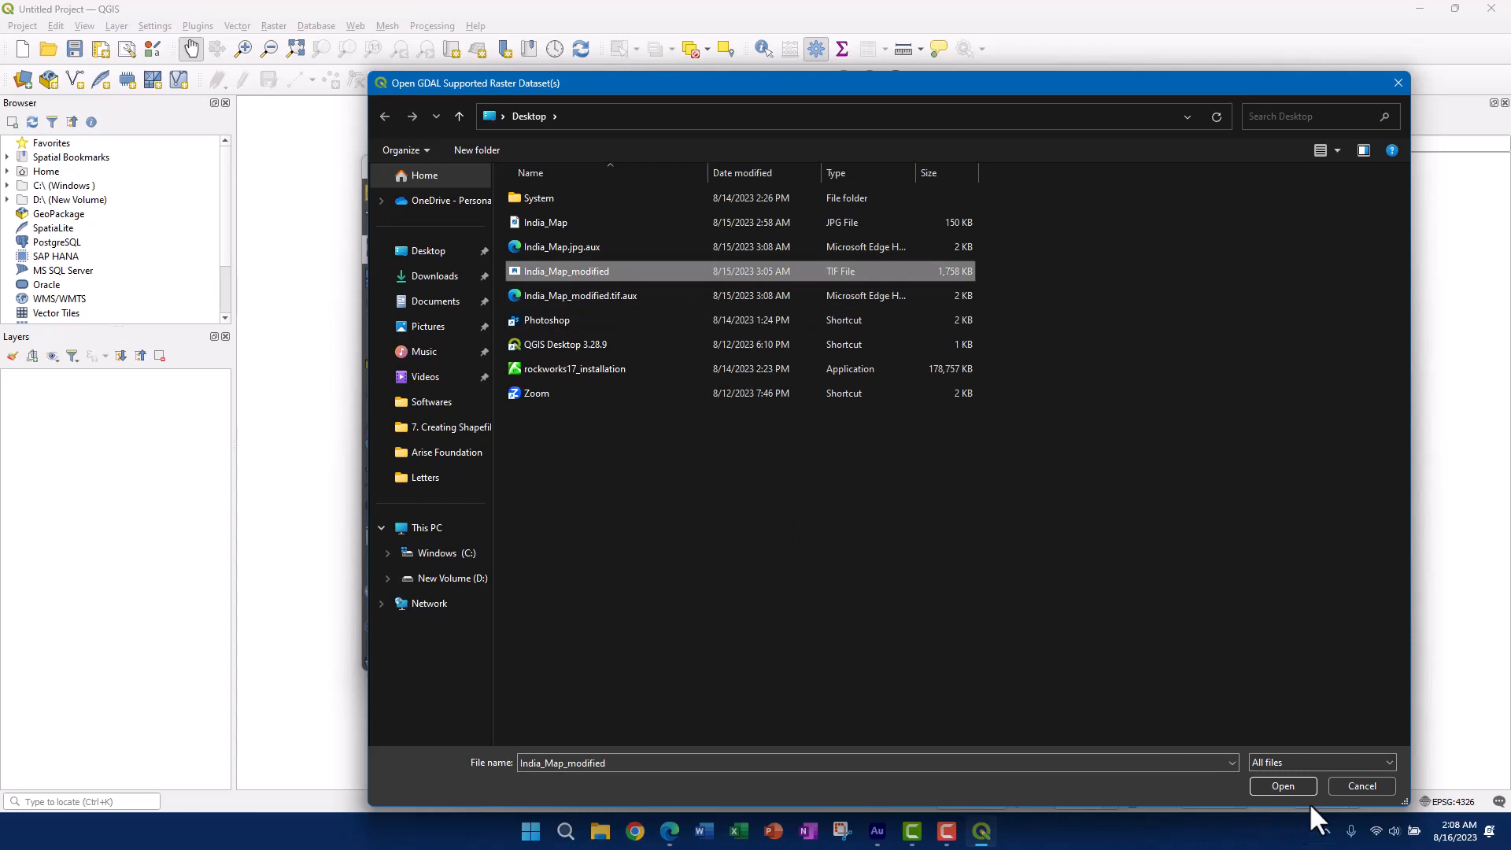
click(1284, 787)
click(1047, 661)
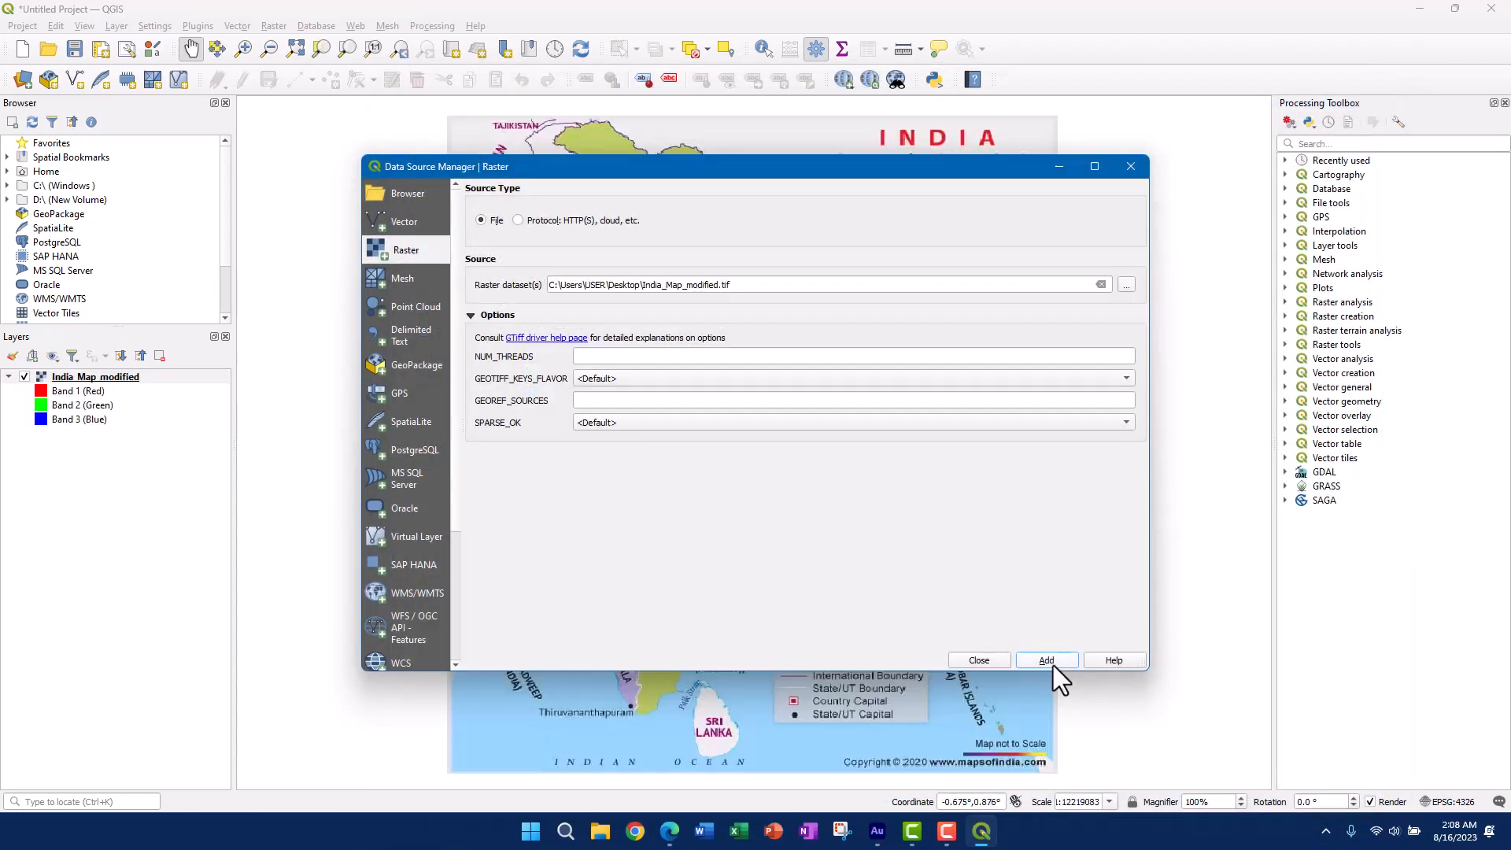
click(979, 660)
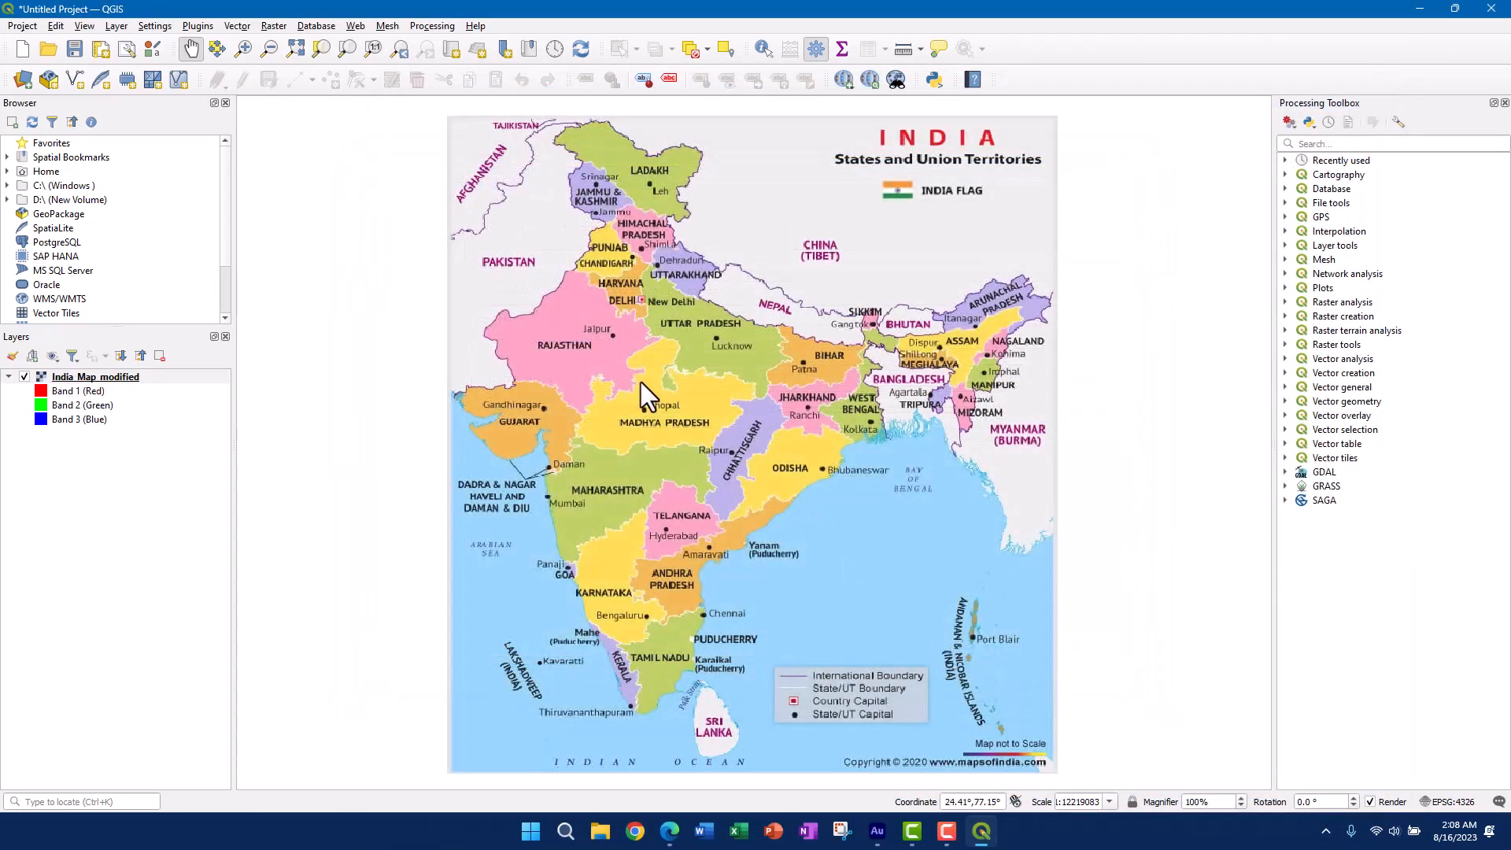
- Add the Google Satellite basemap from QuickMapServices to the project
drag(641, 381, 634, 398)
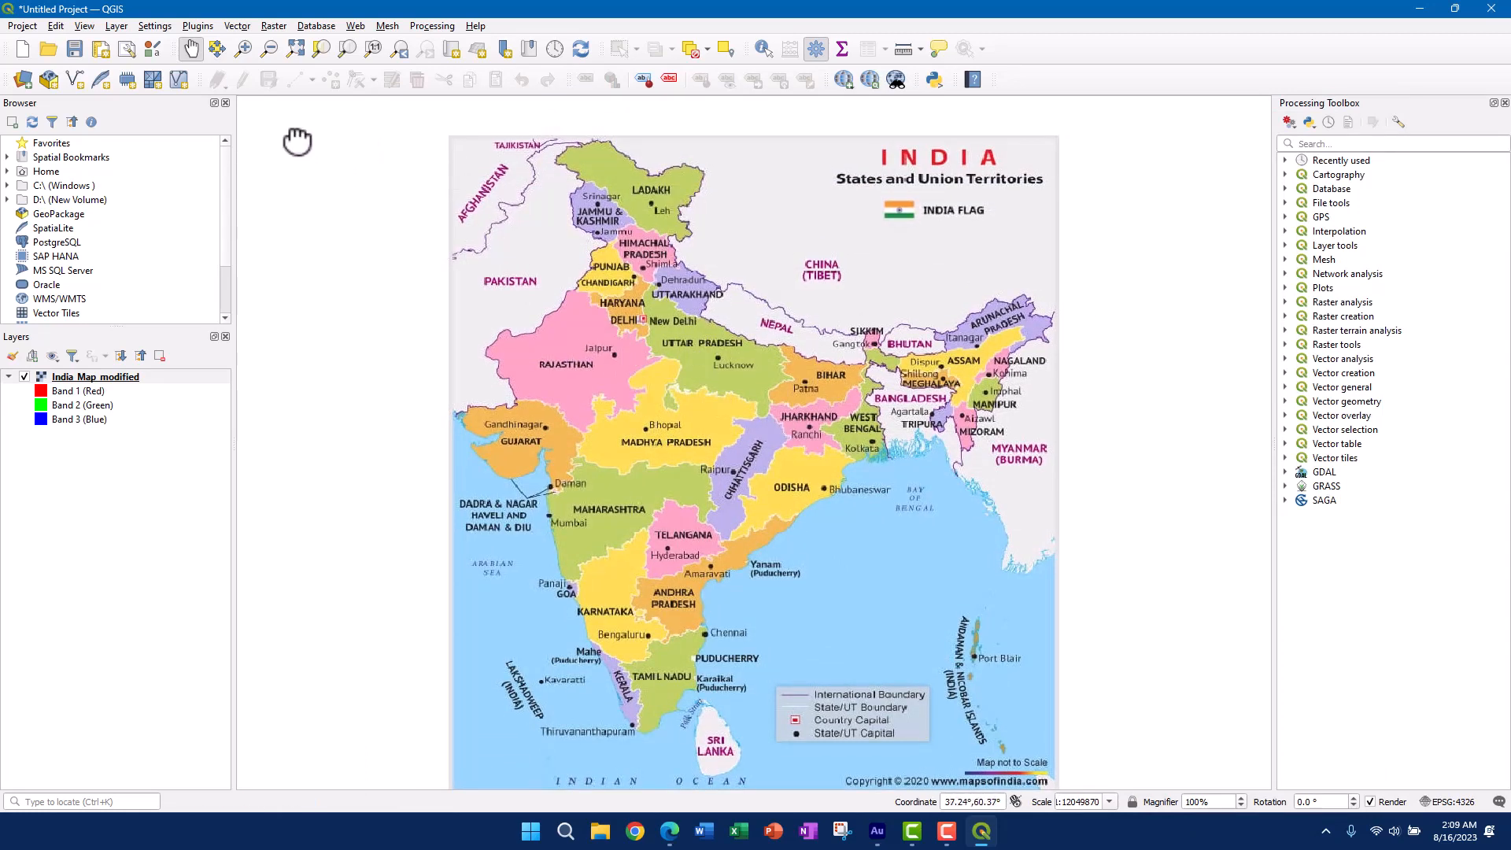
click(355, 26)
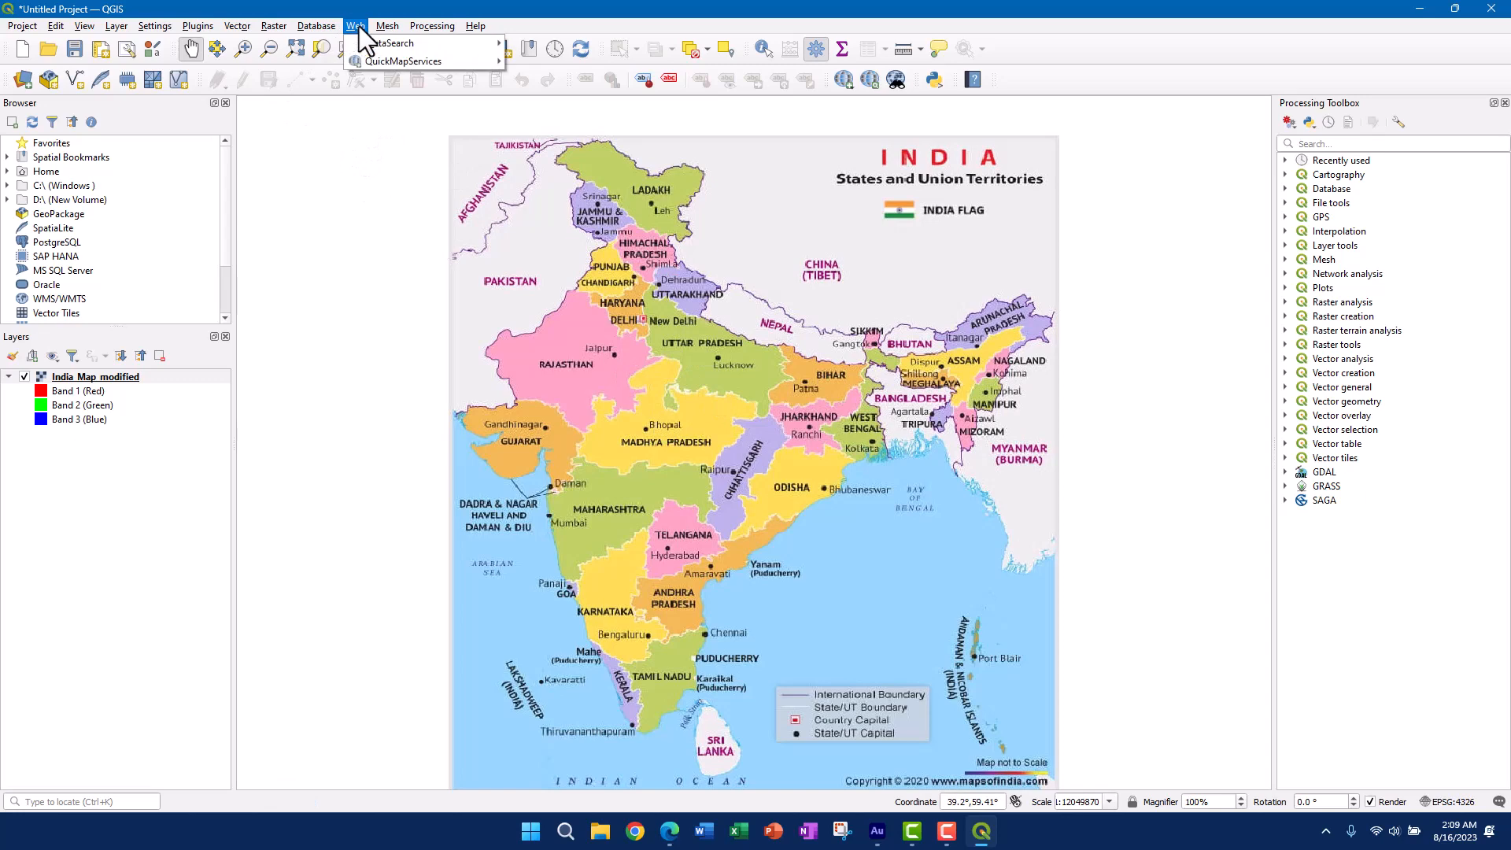
mouse_move(425, 61)
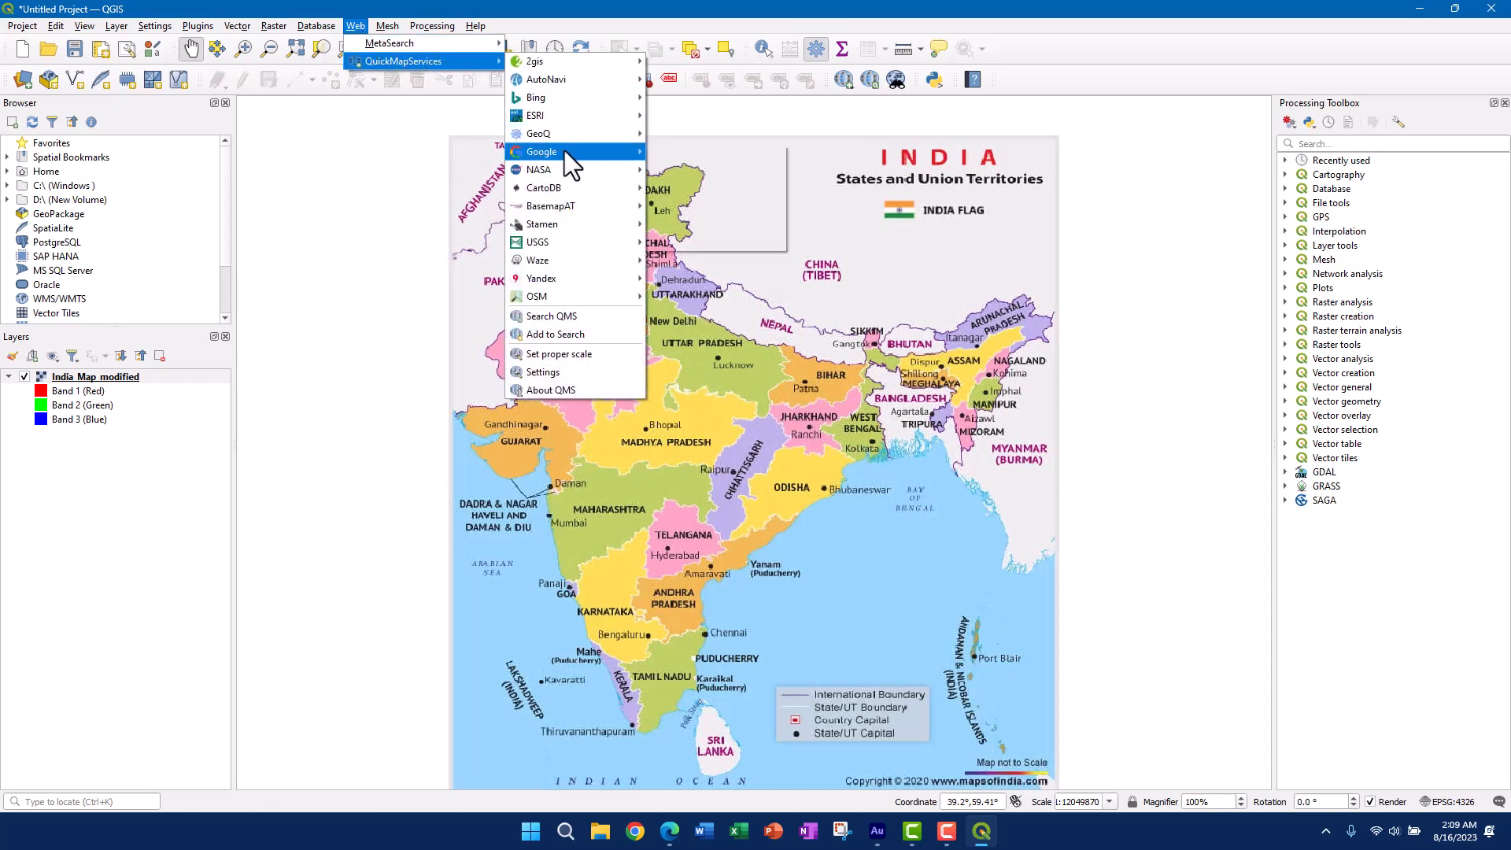
mouse_move(564, 151)
click(702, 204)
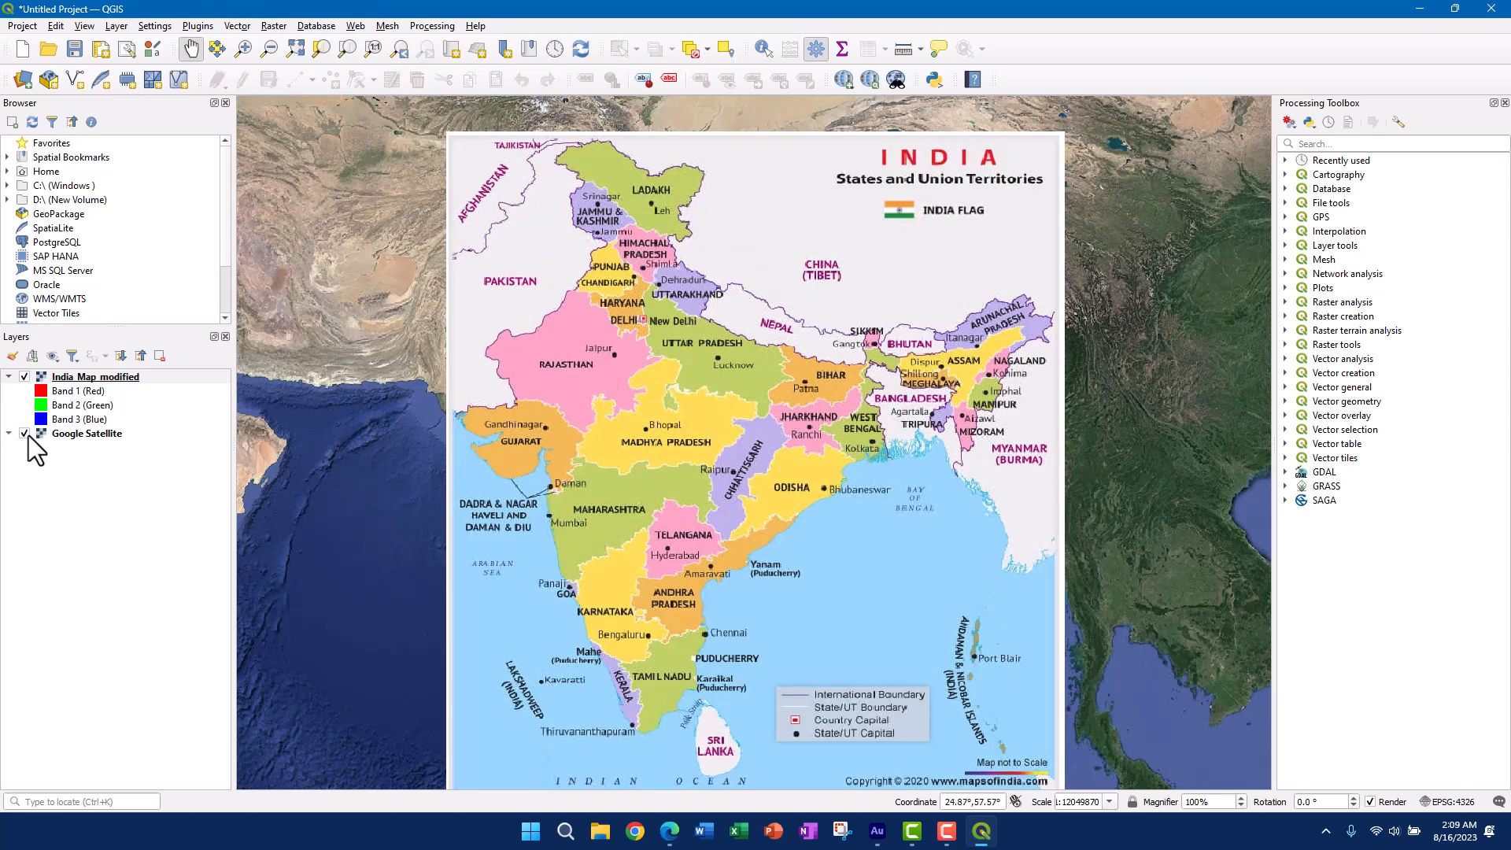
- Toggle the India_Map_modified layer off and on to compare it with the imagery, and hide the Google Satellite layer
double_click(22, 377)
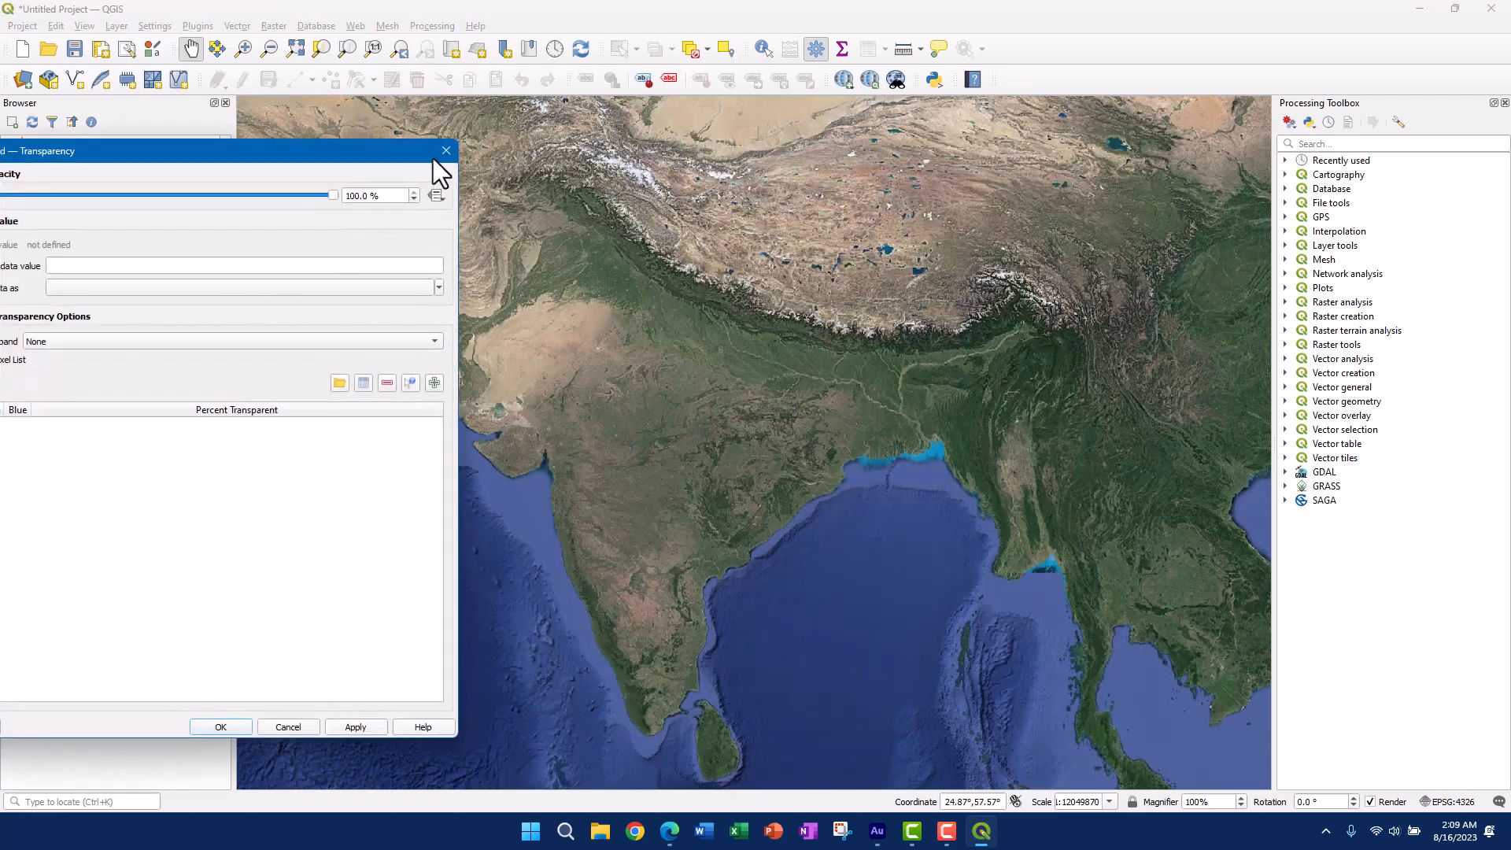
click(443, 152)
click(24, 377)
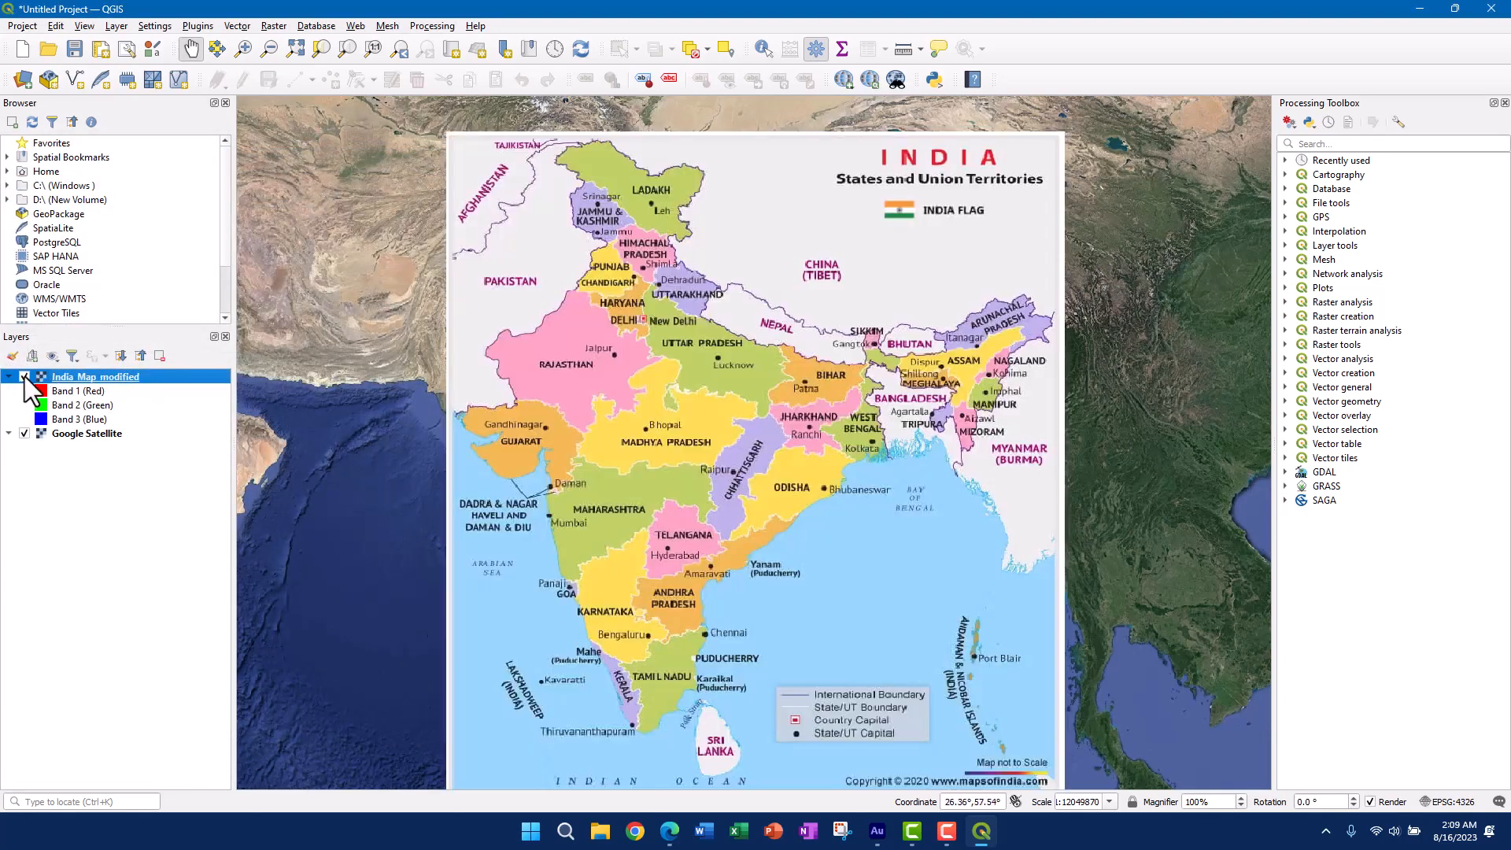
click(26, 433)
- Check the default snapping type, tolerance and vertex search radius in the new project's Digitizing options
scroll(724, 366, up, 1)
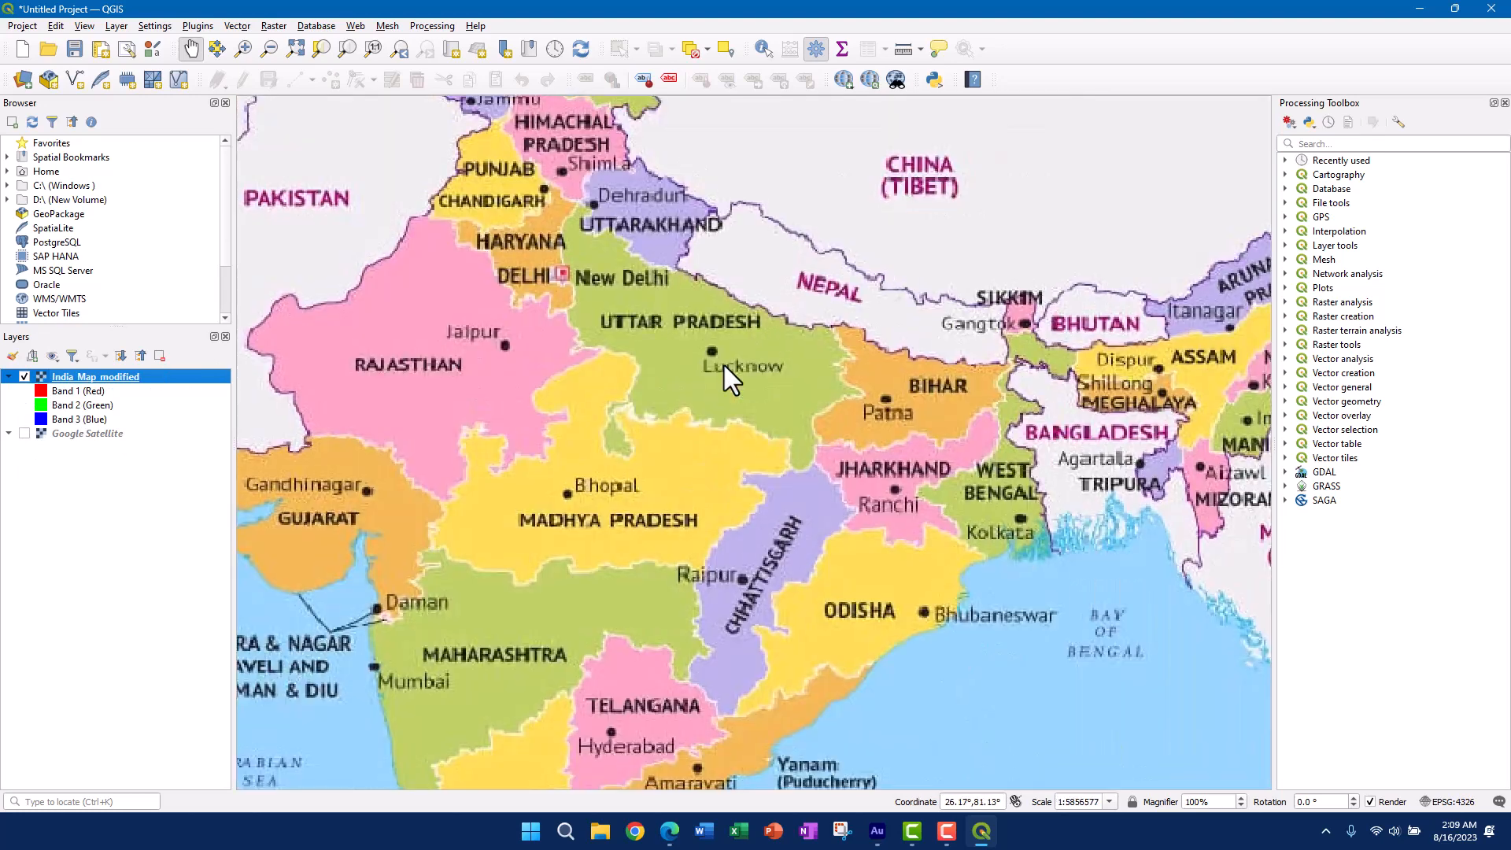
click(155, 26)
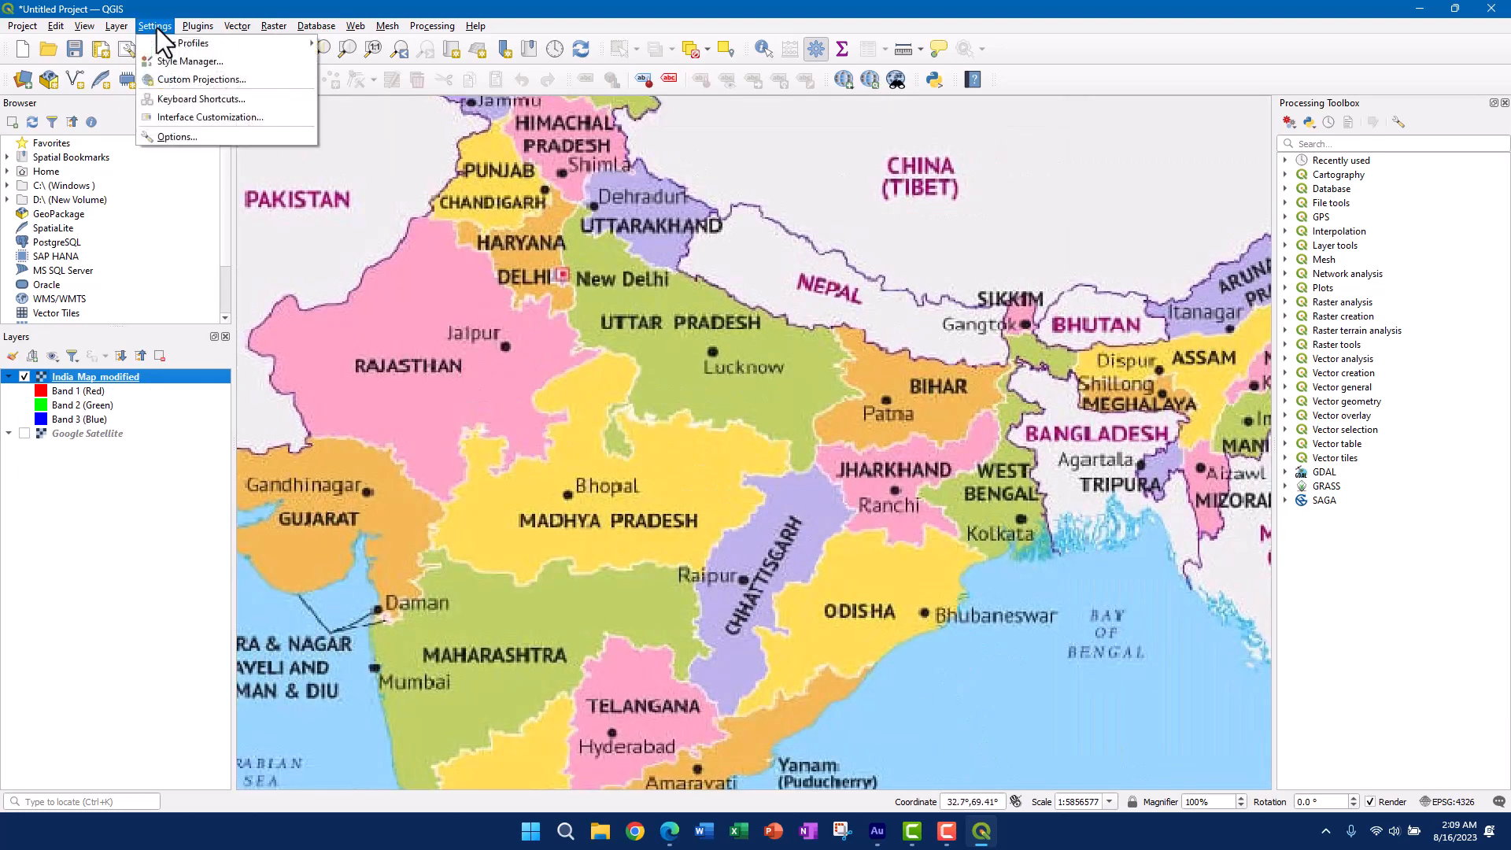
click(188, 135)
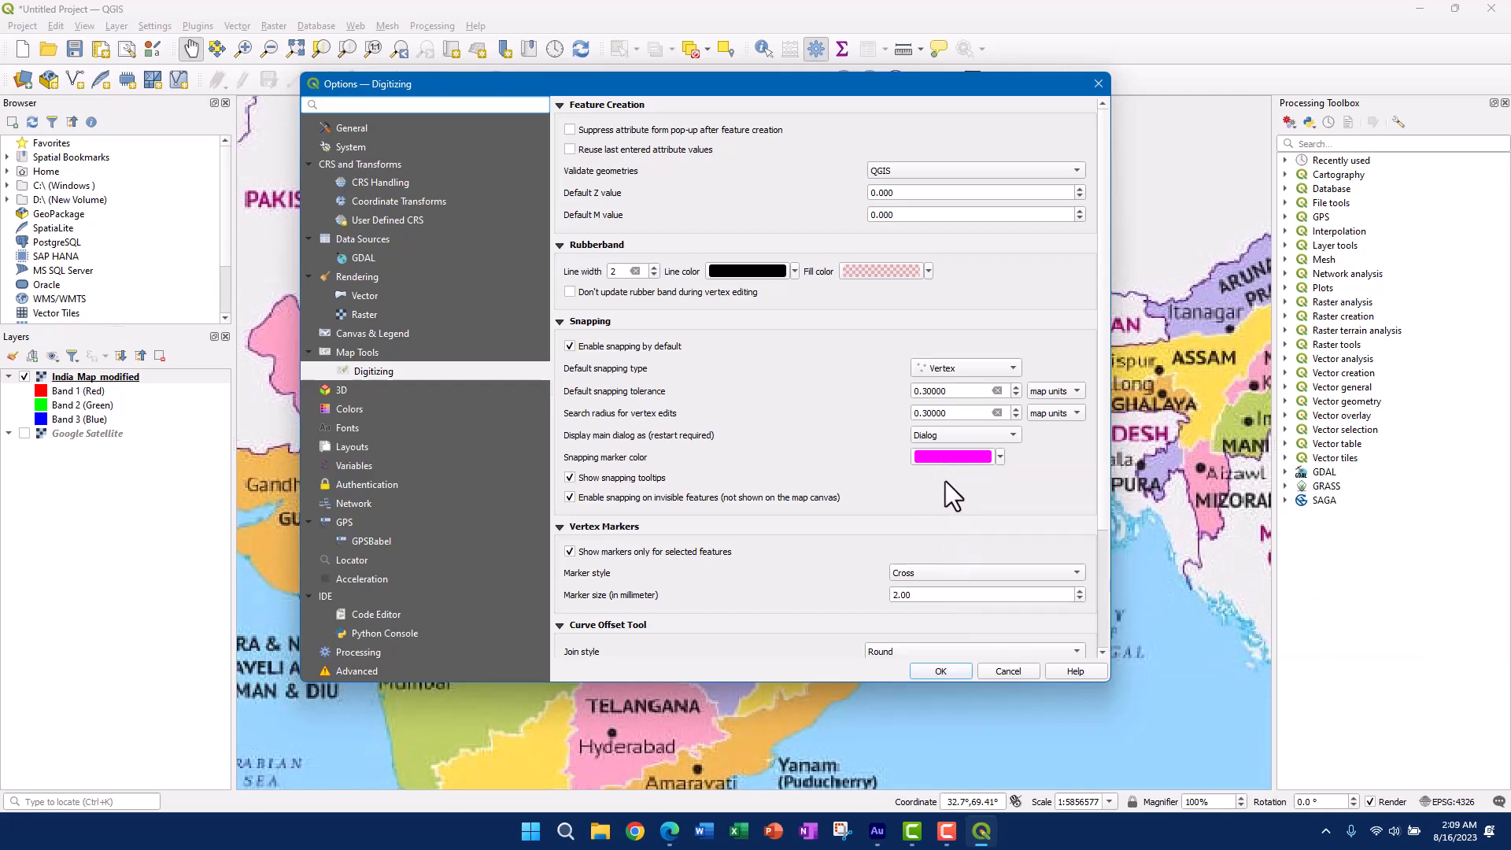
click(938, 672)
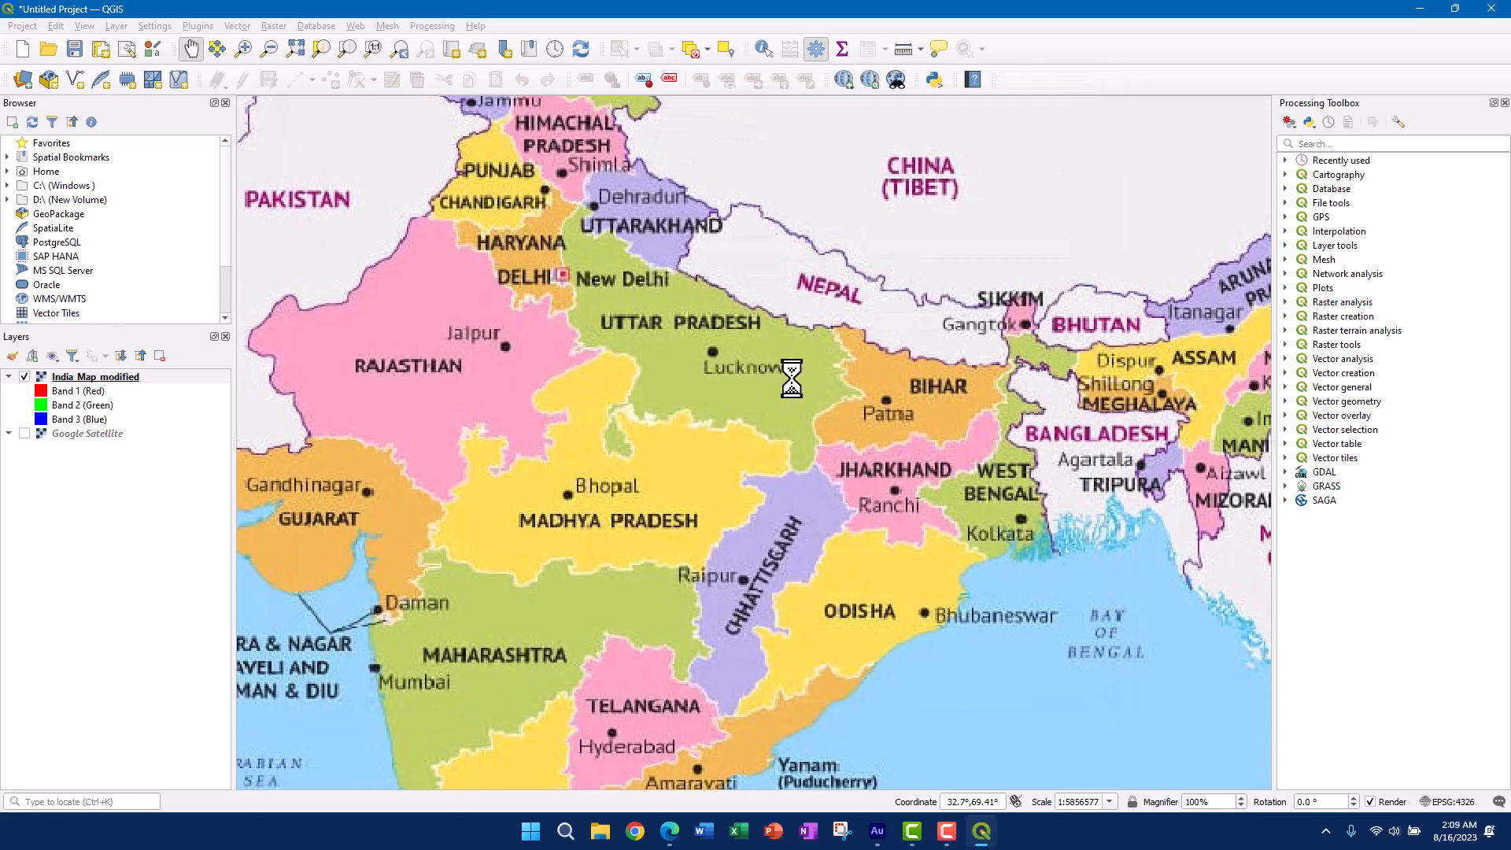
- Start a new shapefile layer for the Bihar area, with file name State_Boundary and geometry type Polygon
scroll(862, 389, up, 1)
drag(970, 408, 717, 413)
scroll(708, 403, up, 1)
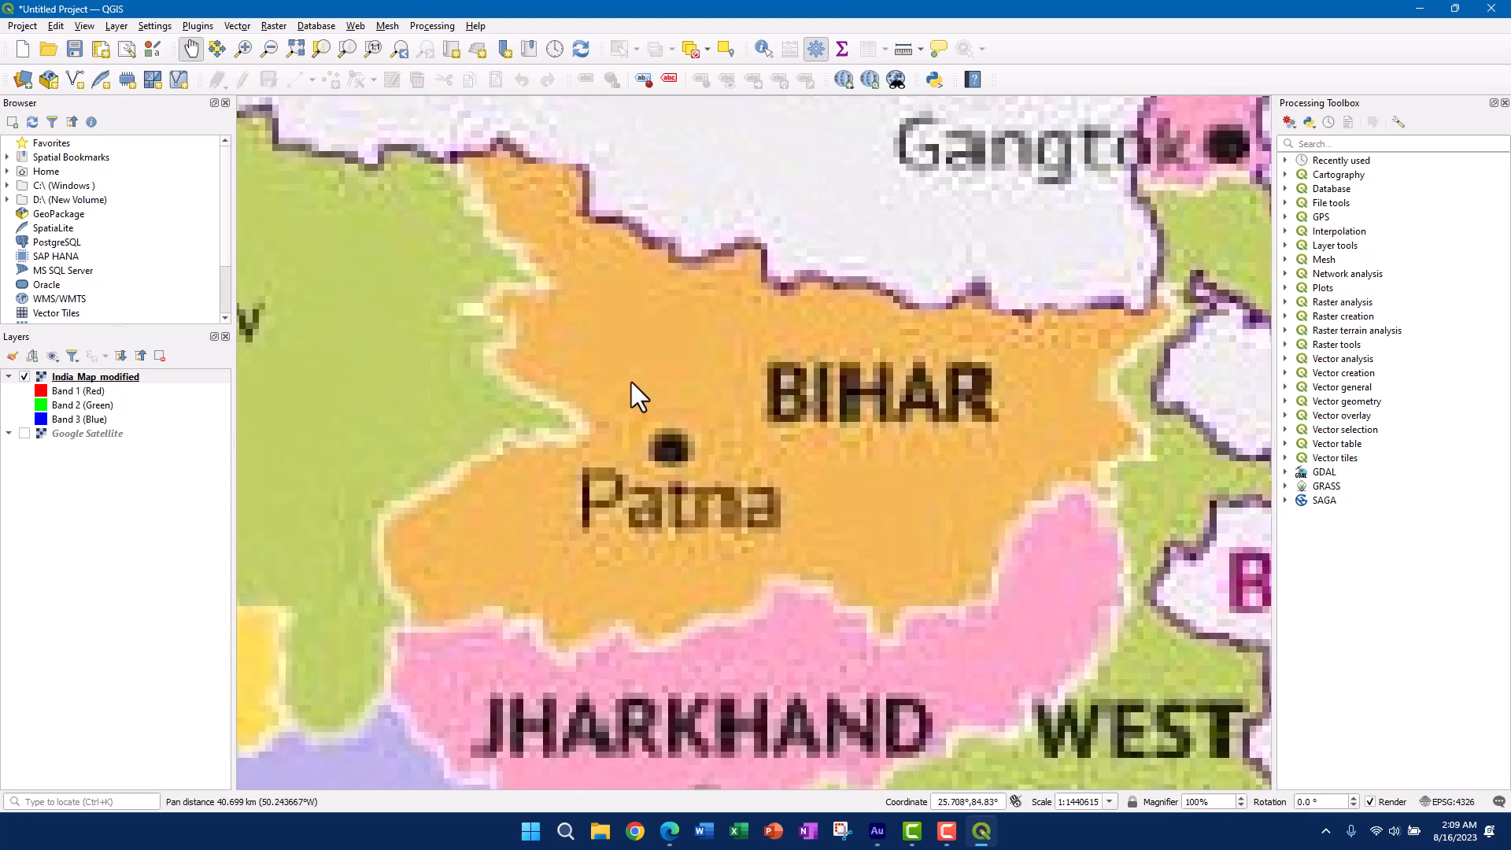
click(117, 26)
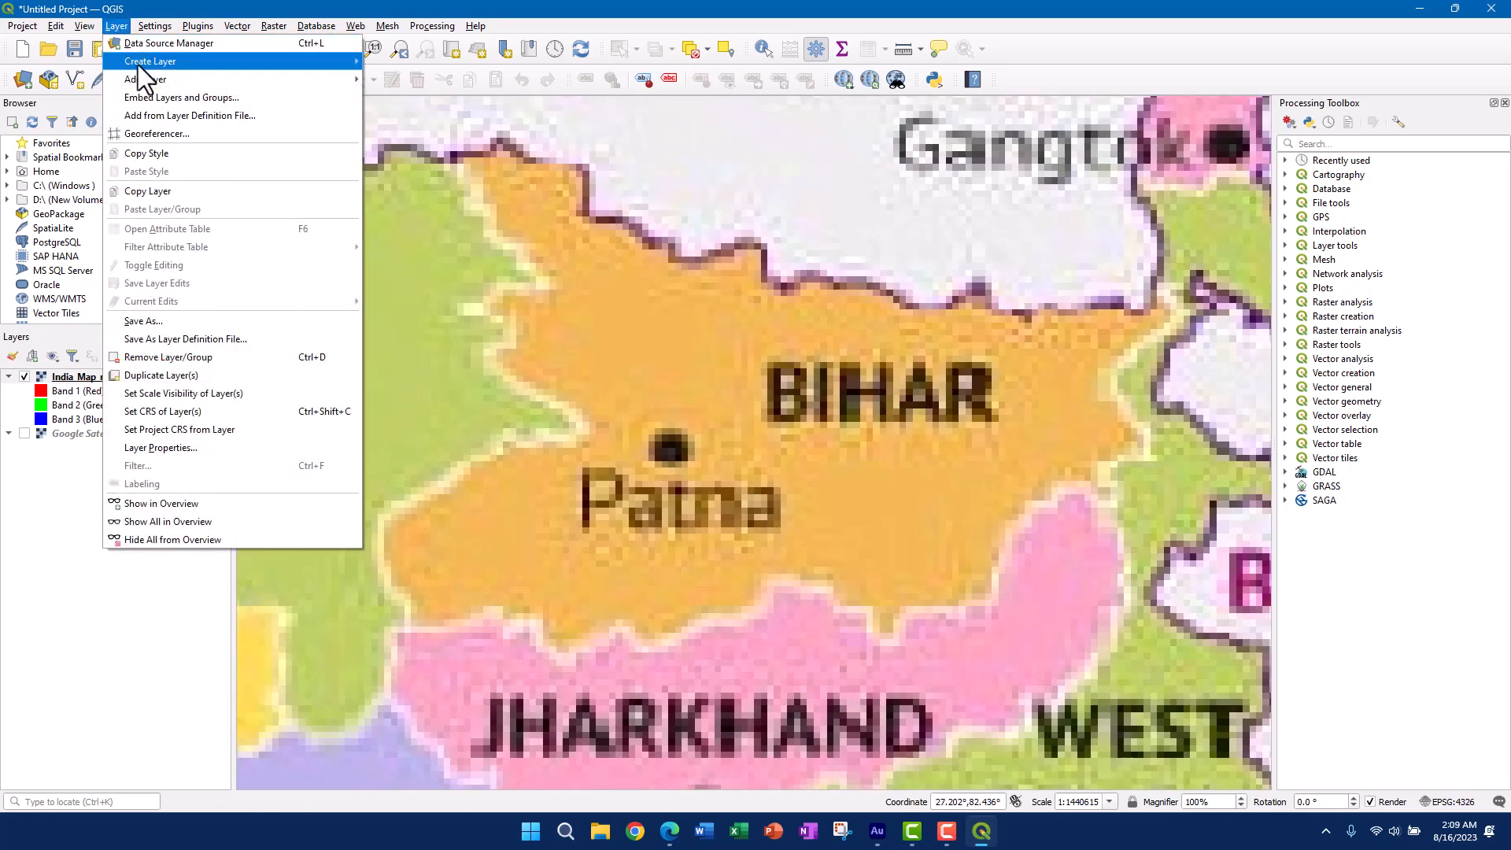
mouse_move(301, 63)
click(420, 78)
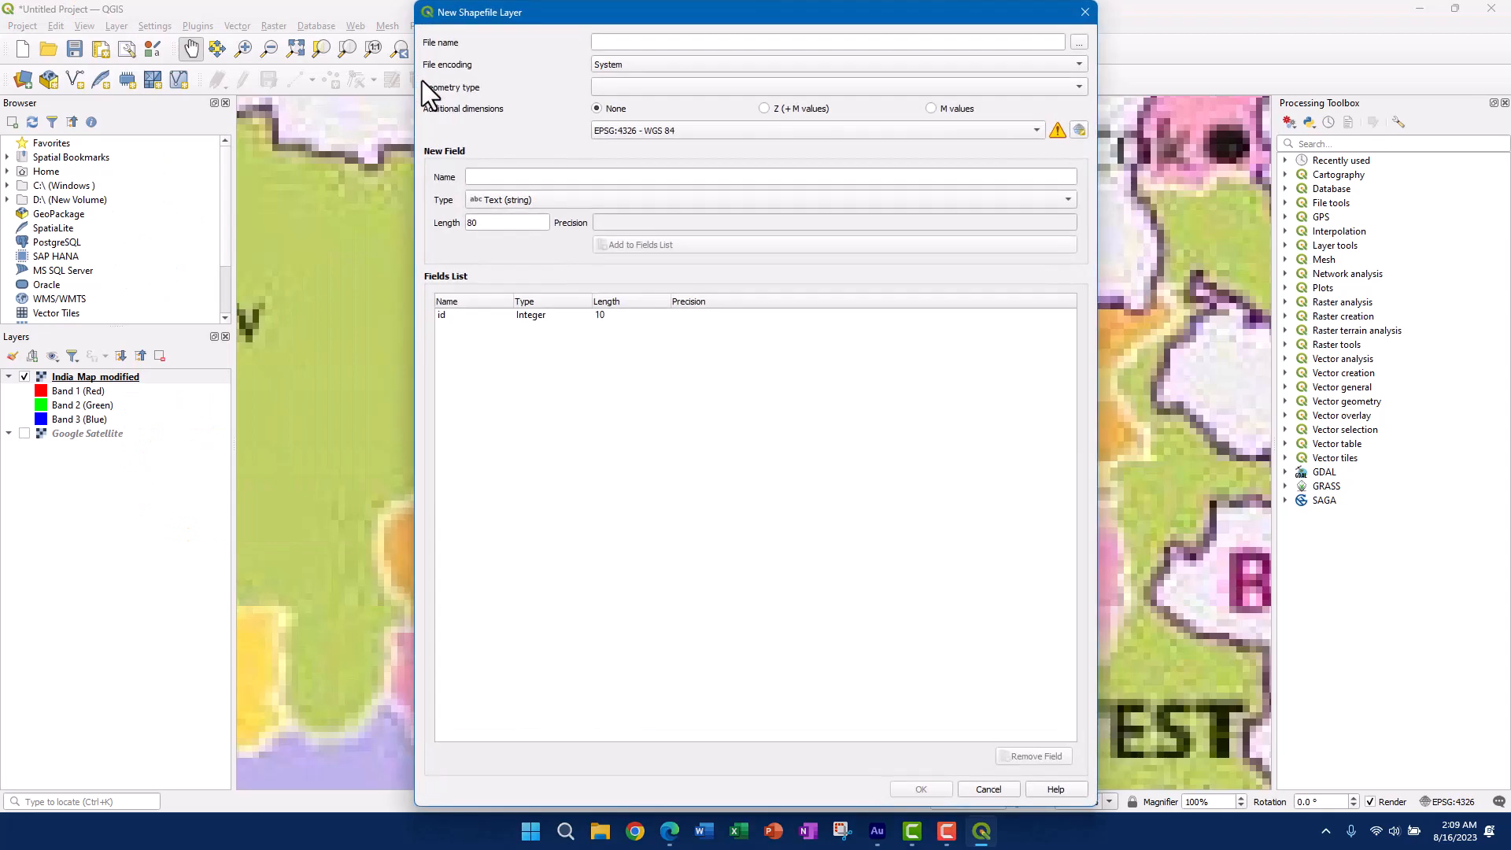
click(619, 45)
text(State)
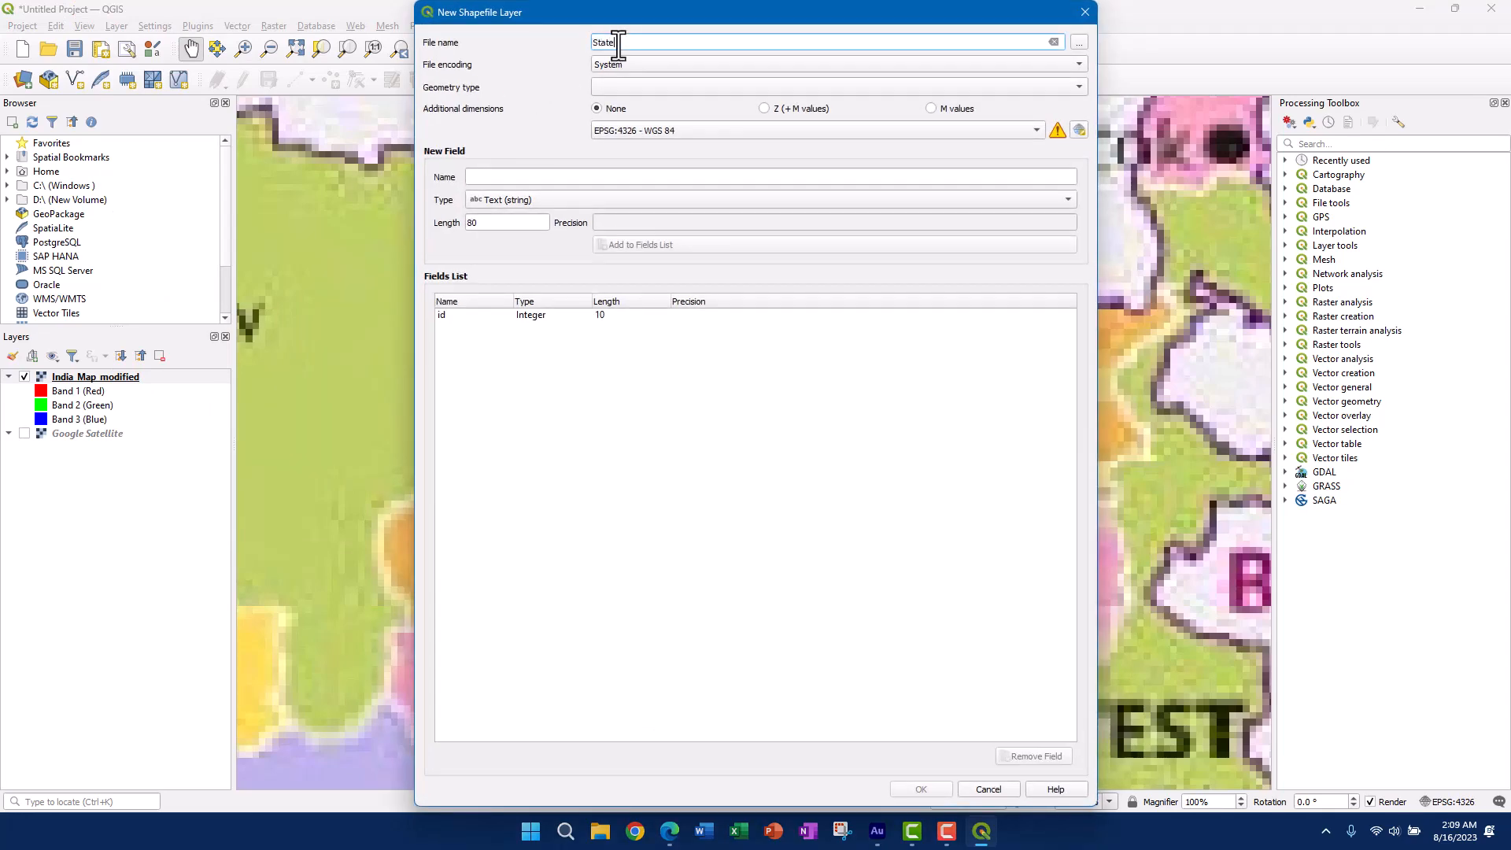
text( Boundary)
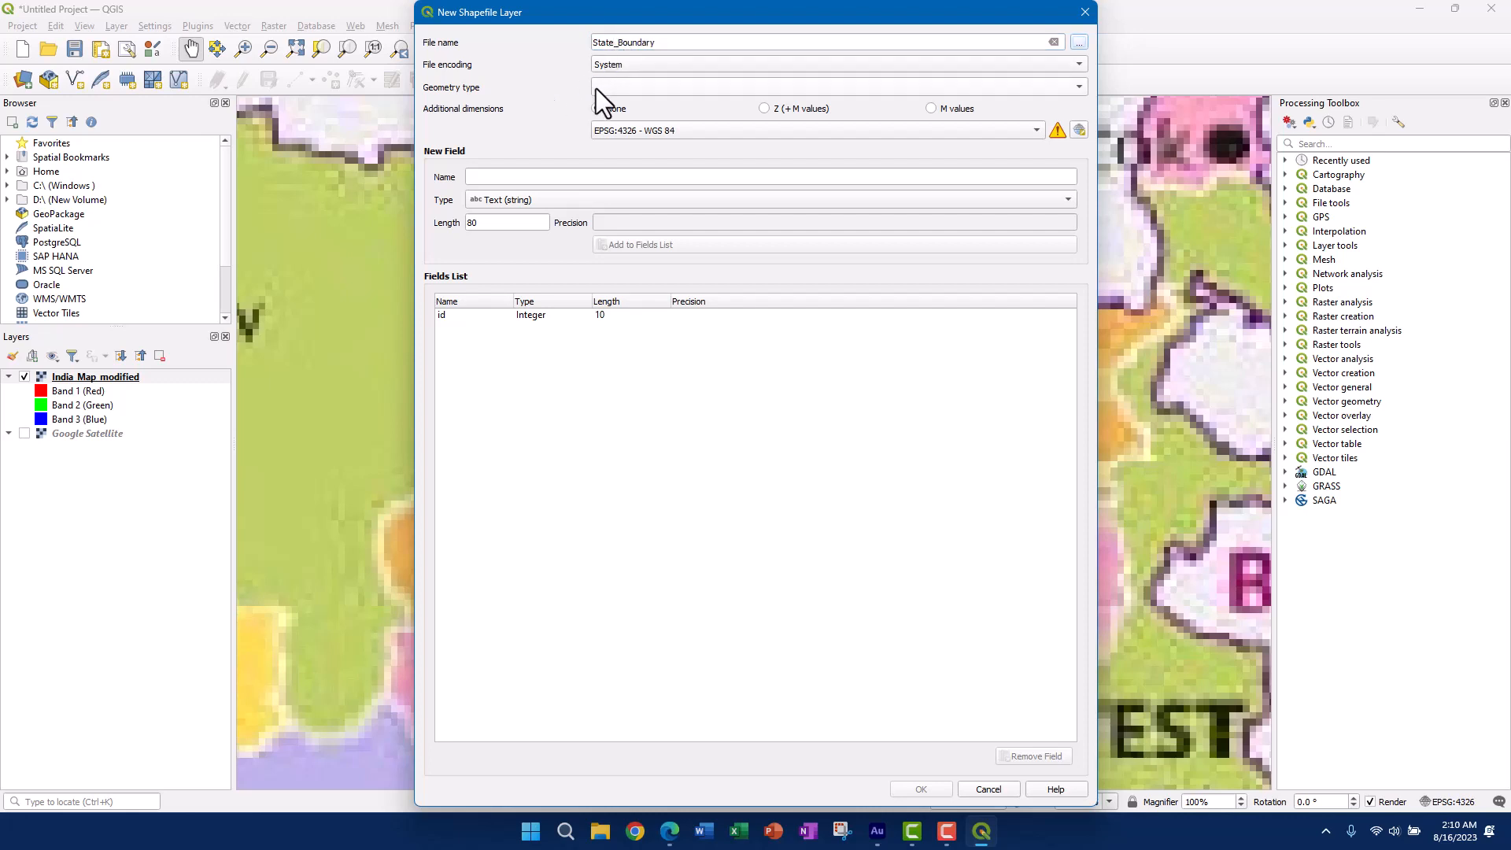
click(620, 86)
click(641, 156)
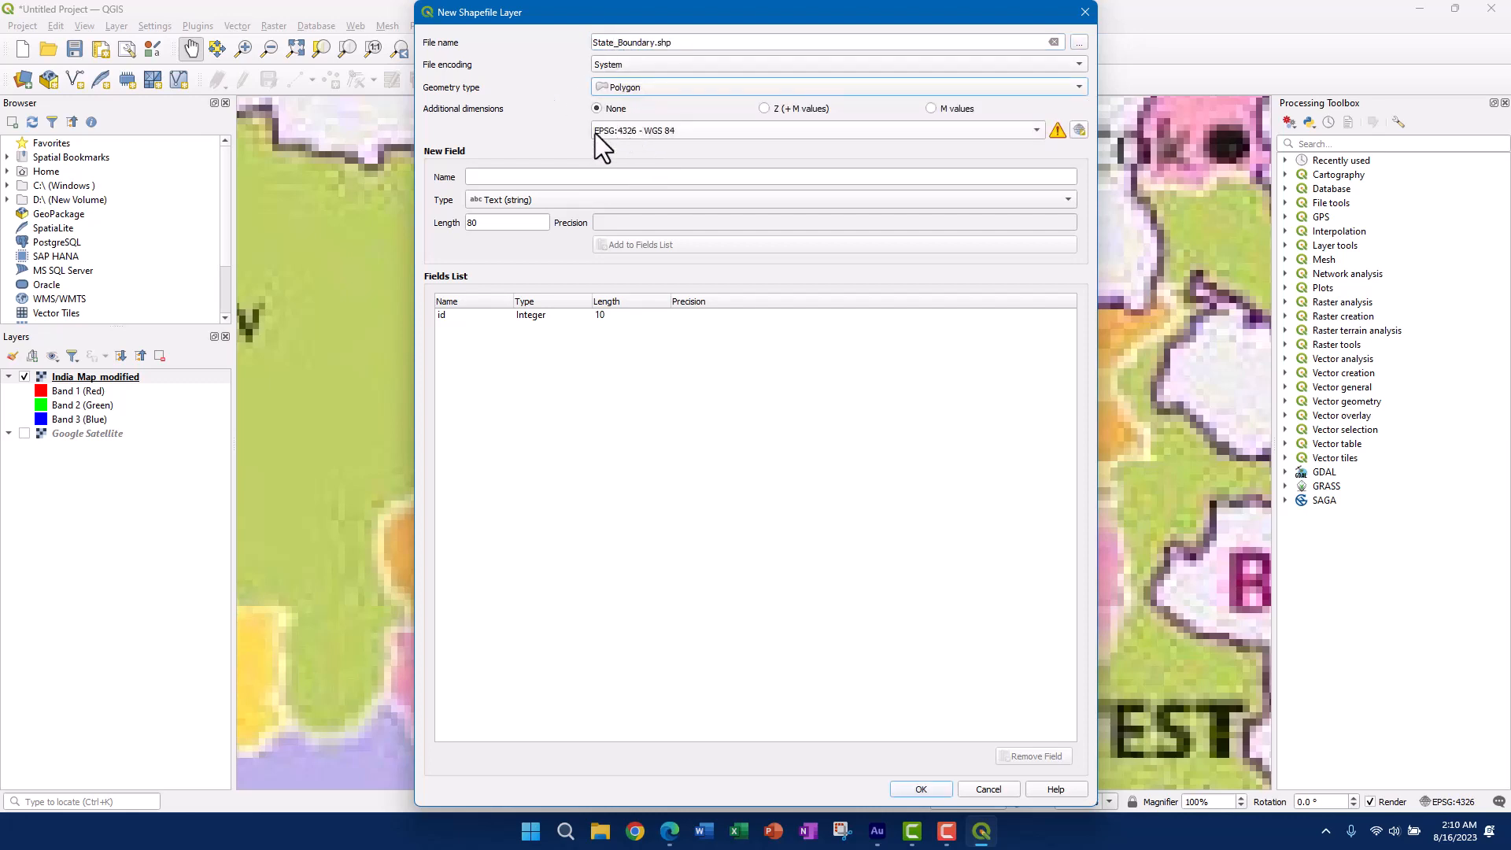
- Add a text field called Name to the new layer and create the shapefile, overwriting the existing State_Boundary file
click(512, 174)
text(Name)
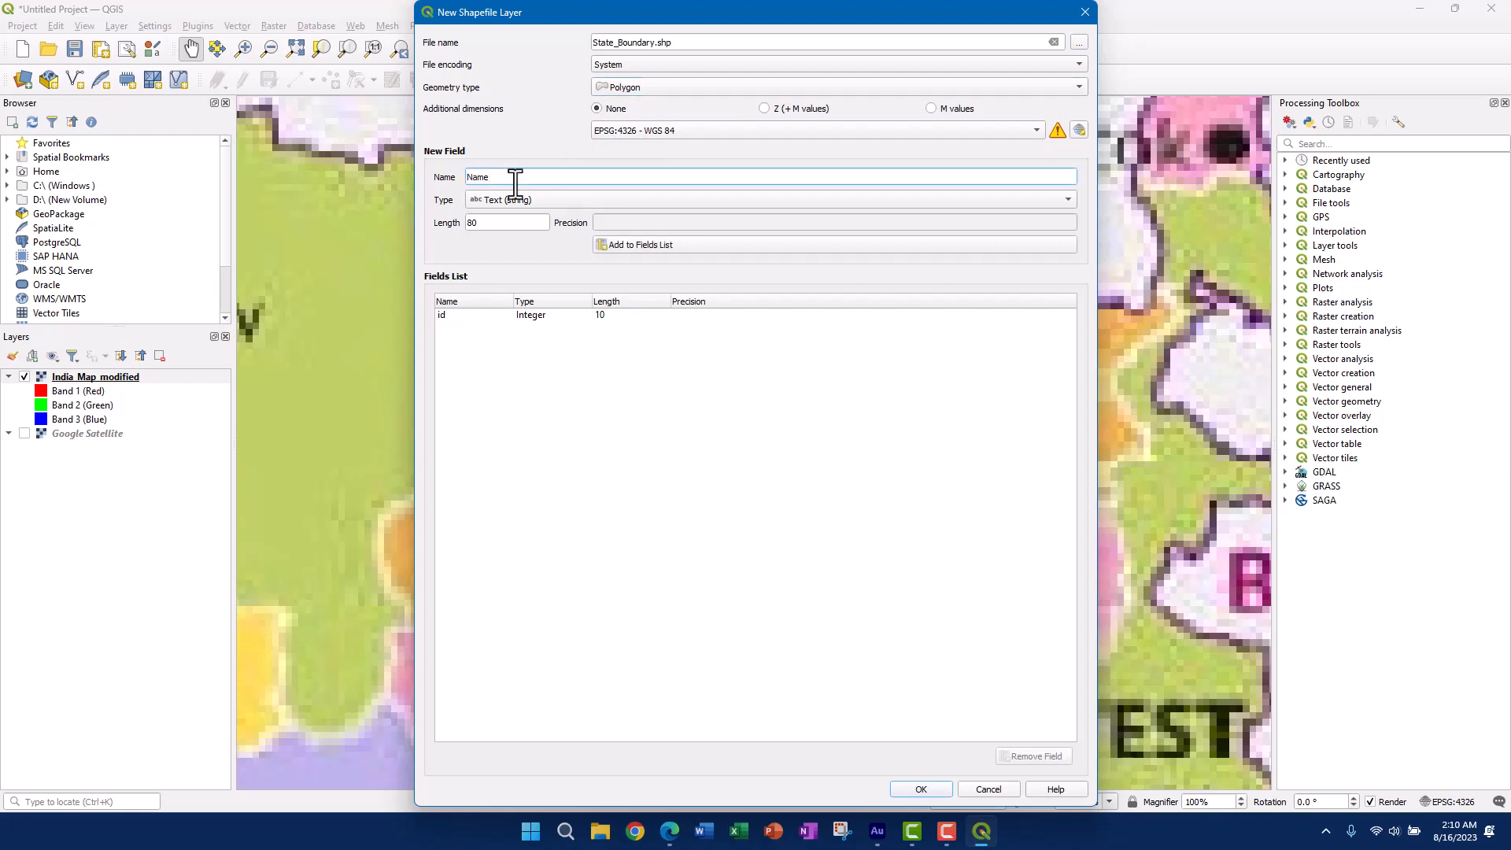
click(640, 246)
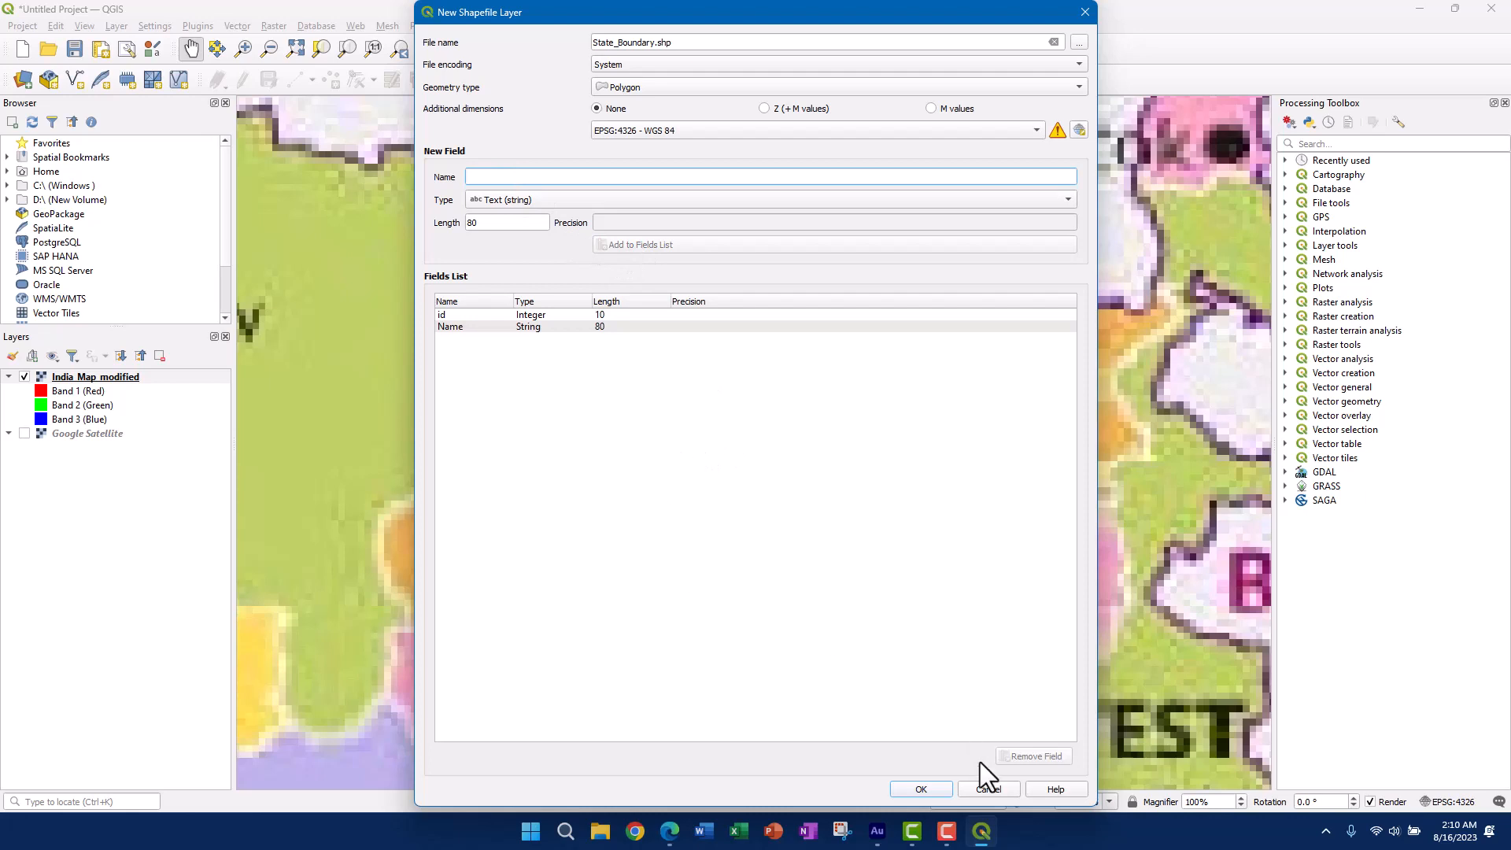
click(922, 791)
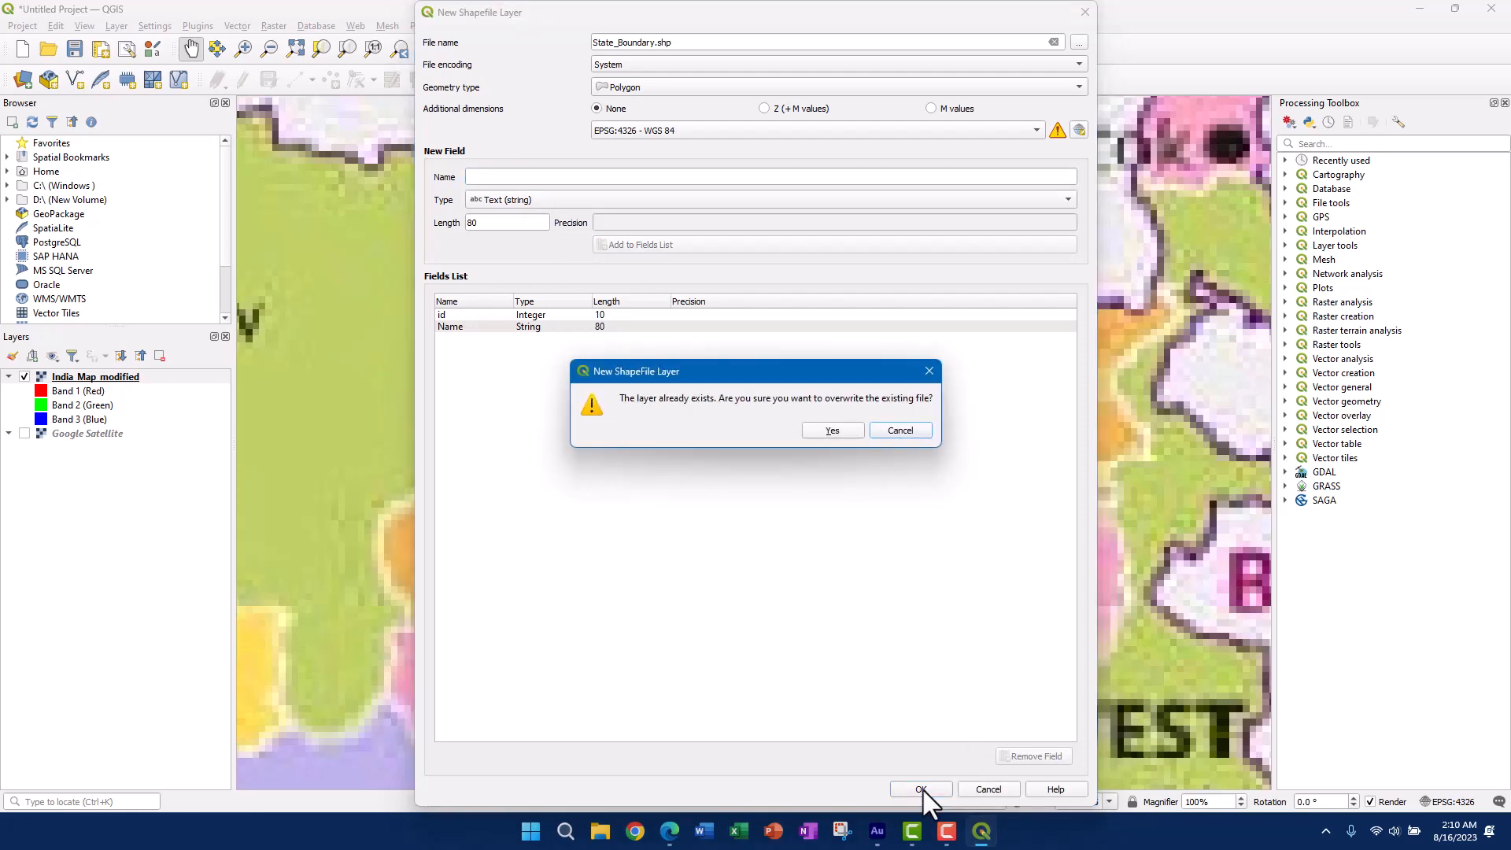
key(Return)
click(111, 378)
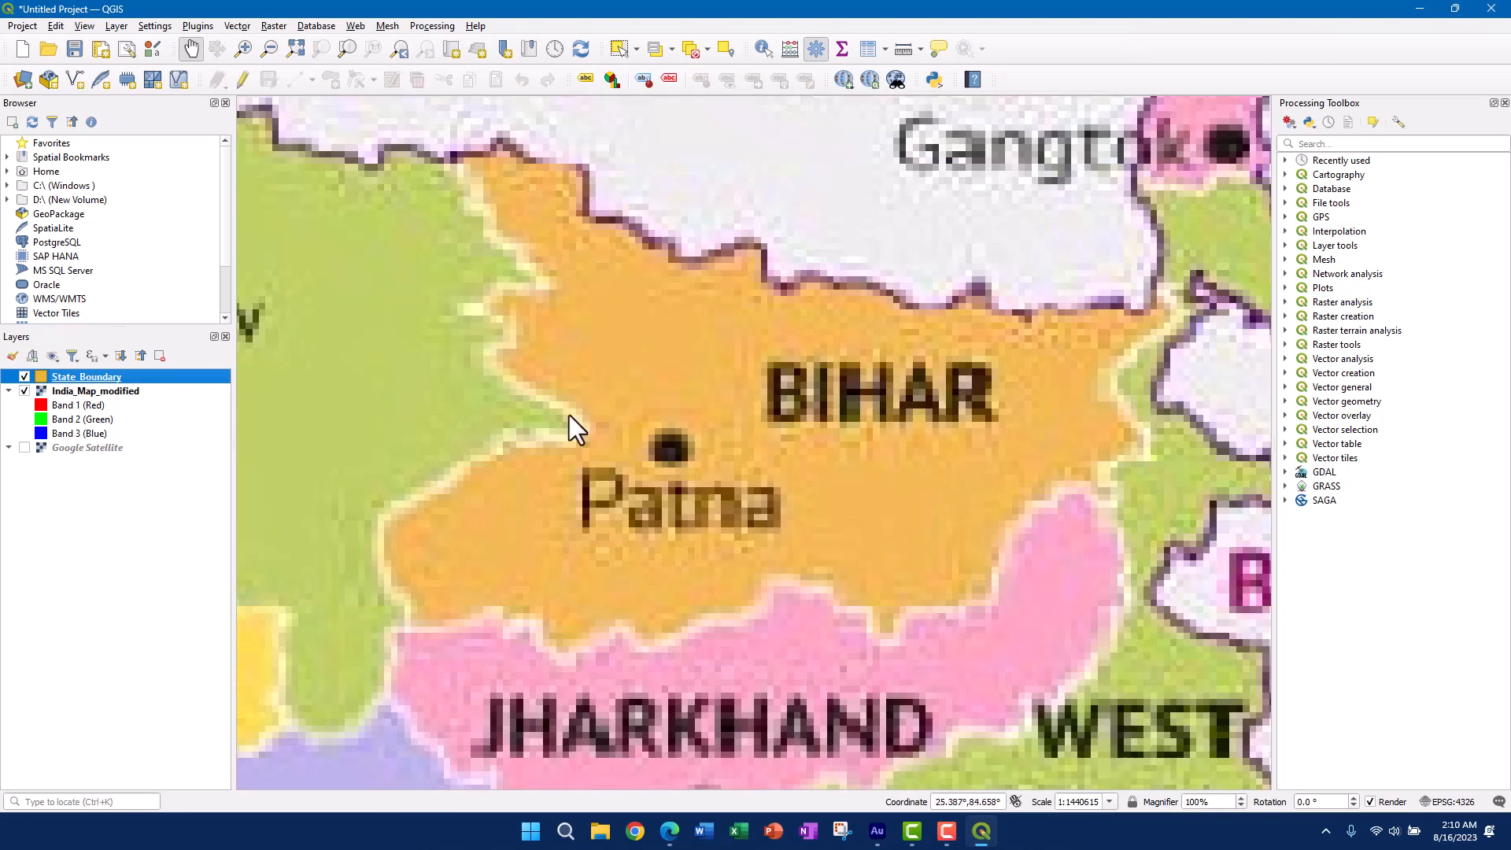
click(120, 456)
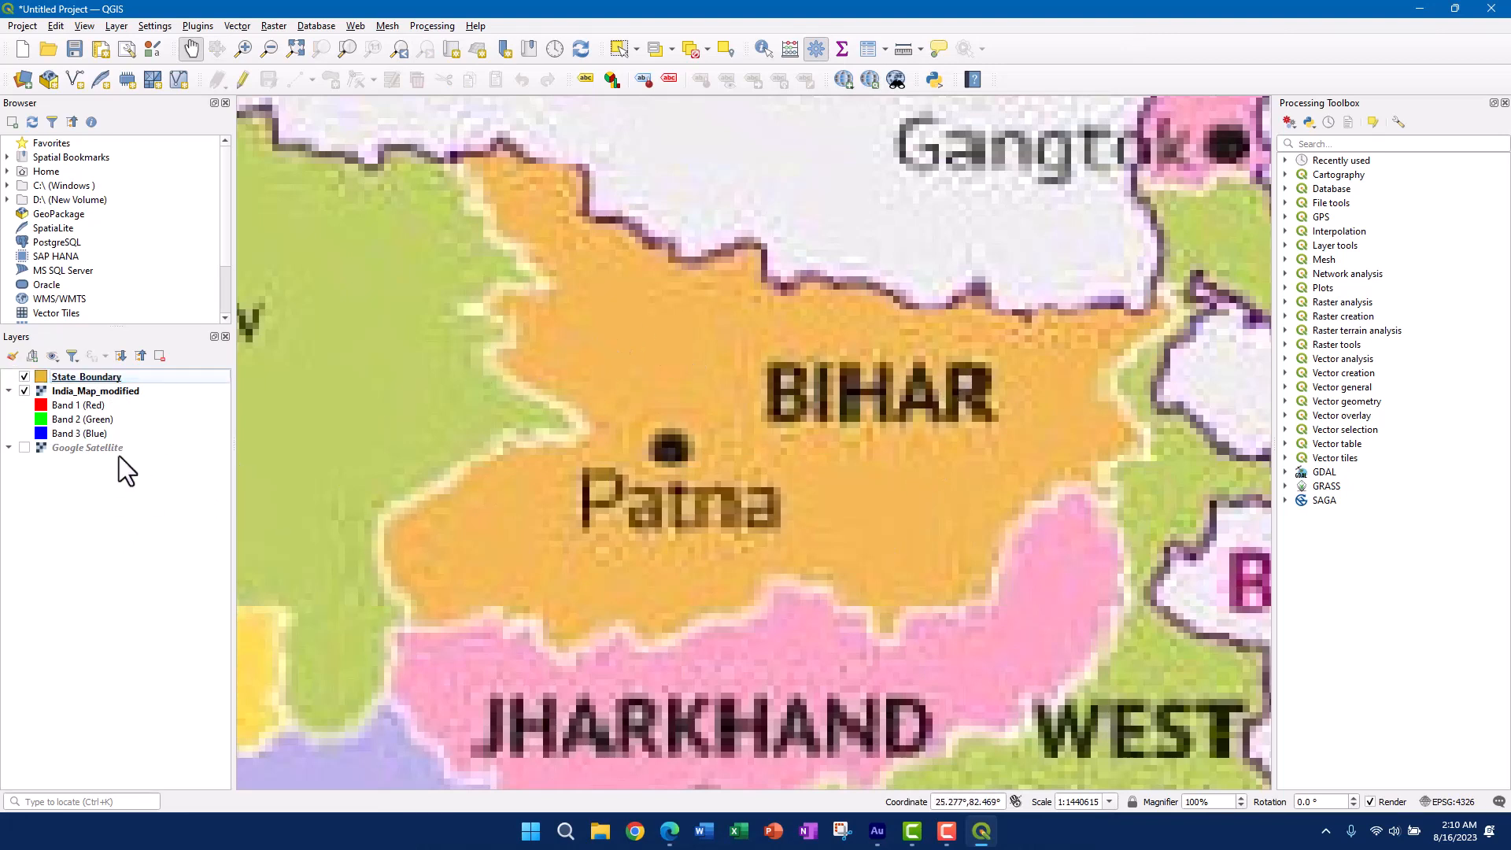
- Make the State_Boundary layer editable and start a Bihar polygon, tracing the western border from the notch near Patna up to the northwest corner
click(146, 380)
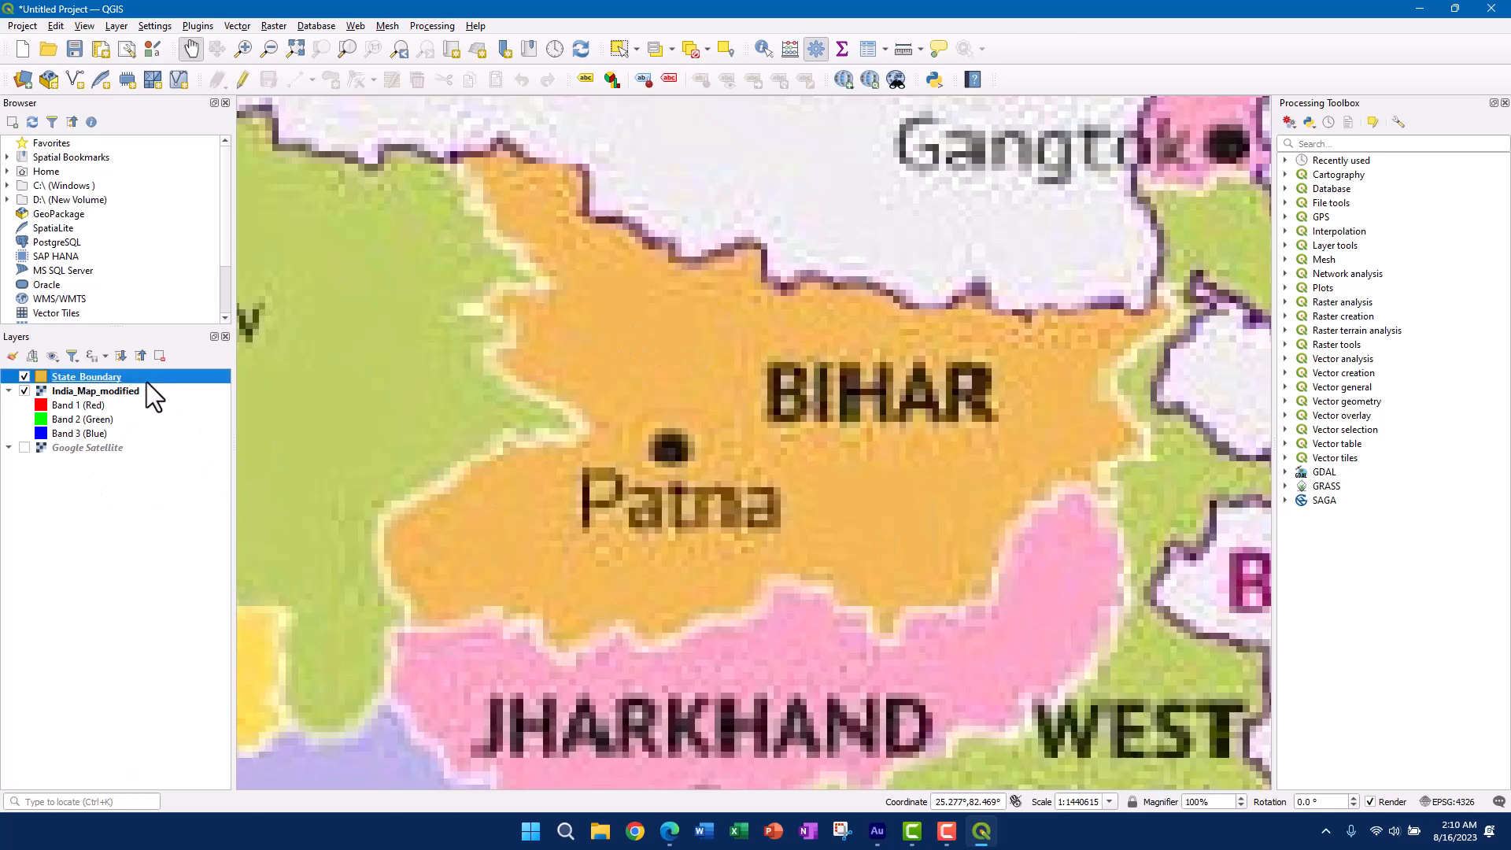
click(243, 79)
click(331, 80)
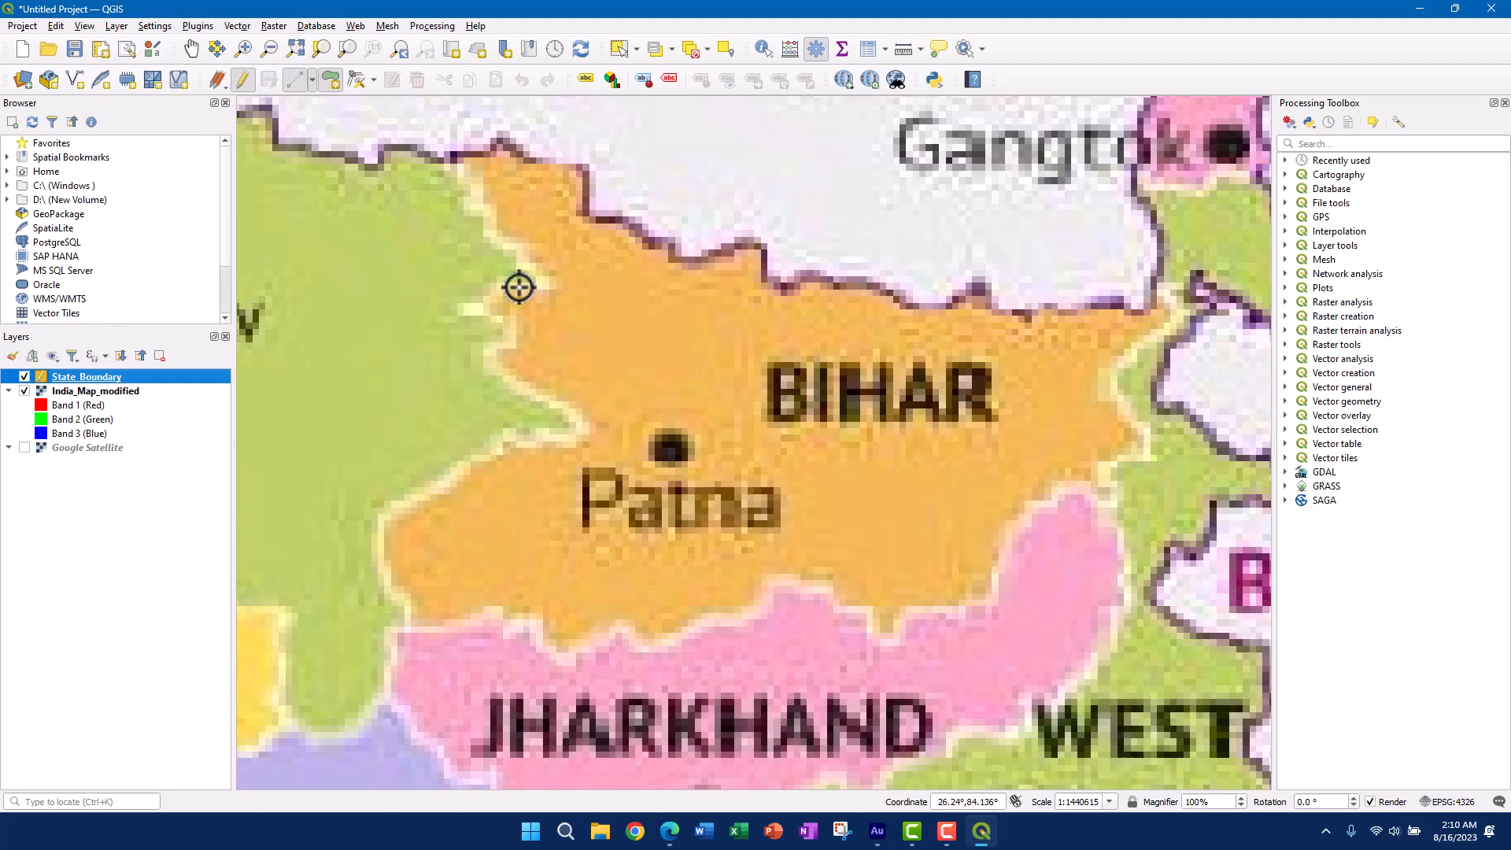
click(576, 434)
click(573, 406)
click(526, 384)
click(493, 362)
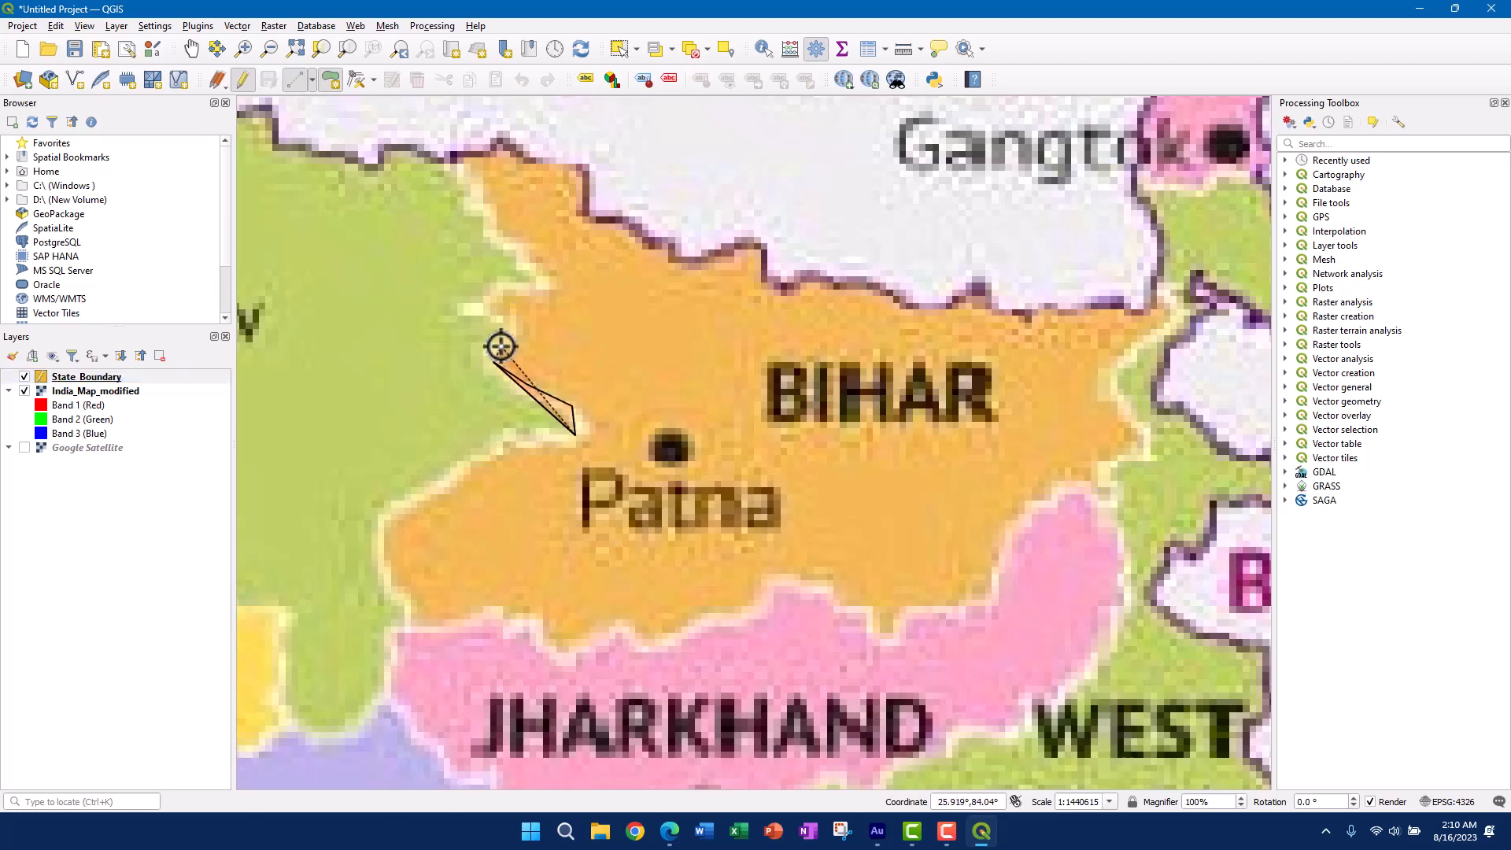
click(511, 342)
click(503, 296)
click(544, 286)
click(531, 264)
click(503, 240)
click(471, 198)
click(450, 154)
- Trace Bihar's northern border from the northwest corner to the northeast tip
click(497, 153)
click(498, 140)
click(532, 165)
click(587, 166)
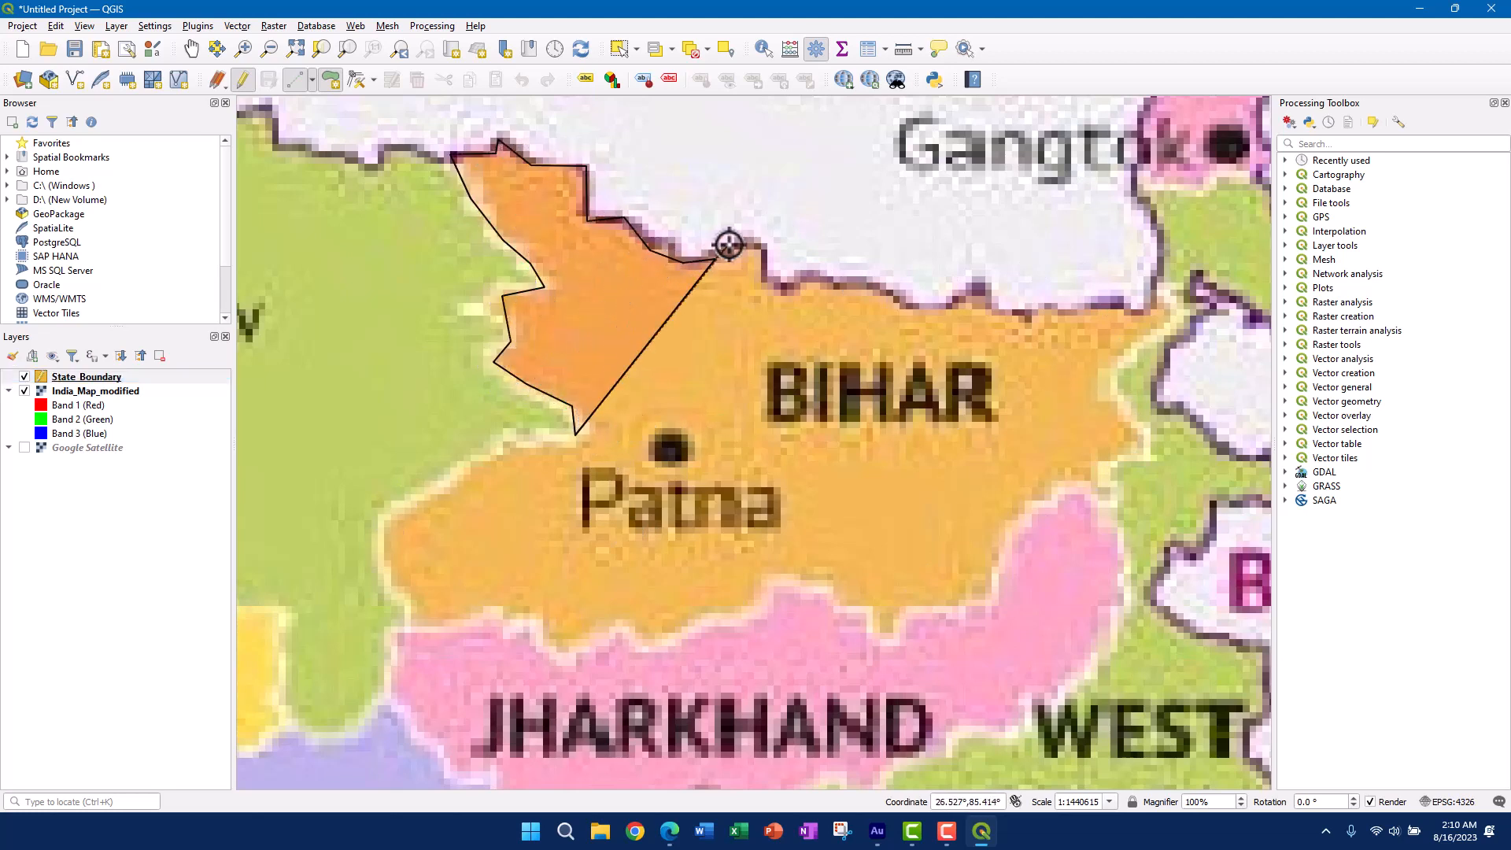
click(905, 306)
click(976, 281)
click(1008, 311)
click(1072, 310)
click(1165, 289)
- Trace Bihar's eastern border along West Bengal down to the Jharkhand boundary
click(1125, 363)
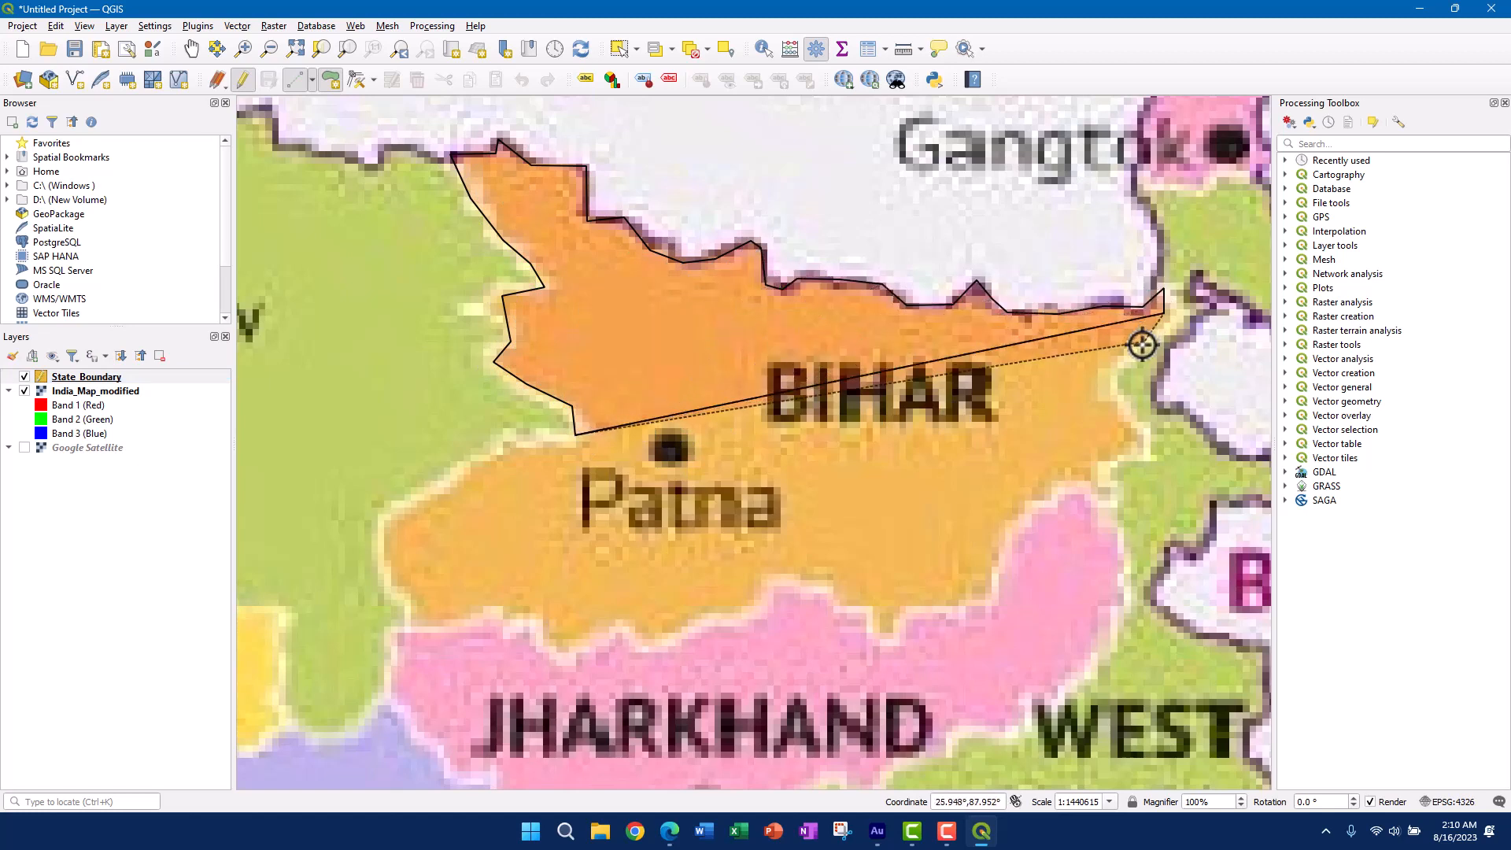
click(1121, 385)
click(1145, 444)
click(1091, 470)
- Trace Bihar's southern border along Jharkhand to the southwest corner
click(1011, 521)
click(969, 605)
click(880, 637)
click(820, 576)
click(729, 628)
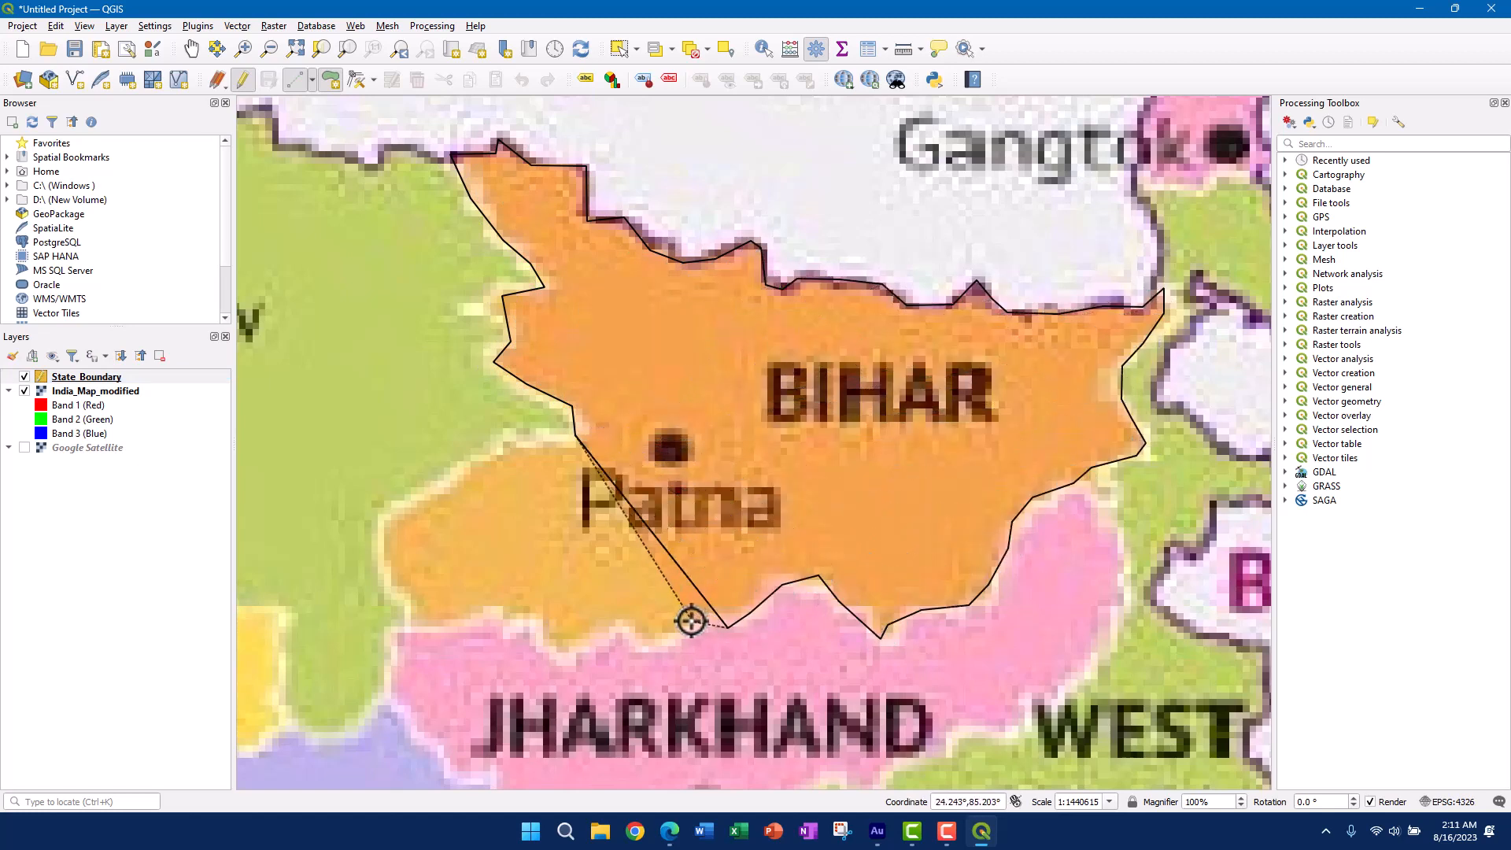
click(664, 642)
click(586, 650)
click(554, 655)
click(533, 627)
click(425, 628)
- Trace Bihar's southwestern border back towards the starting point near Patna and finish the polygon
click(401, 600)
click(382, 524)
click(468, 463)
click(530, 442)
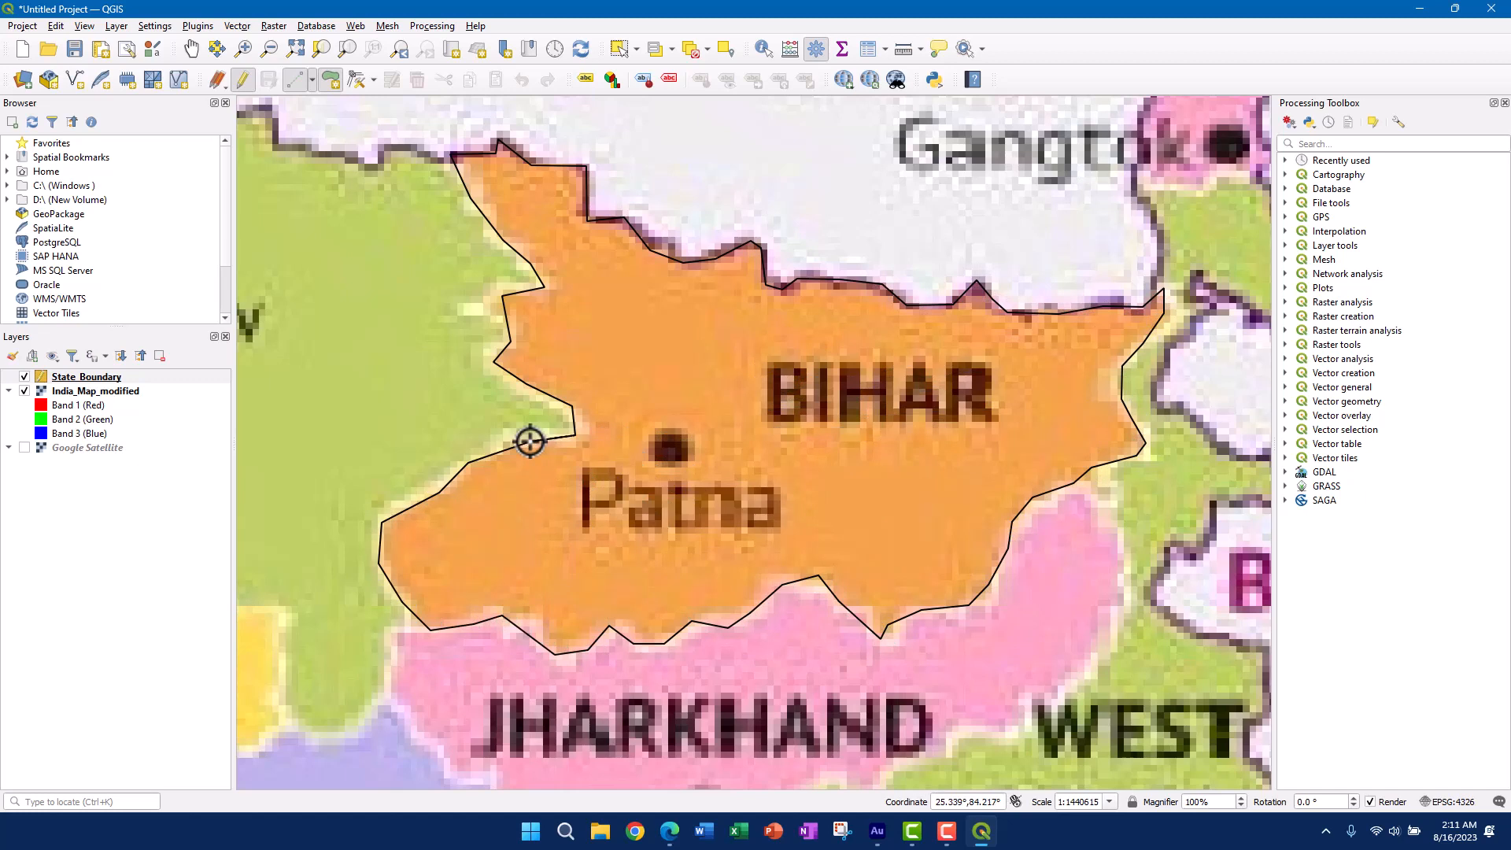
right_click(530, 442)
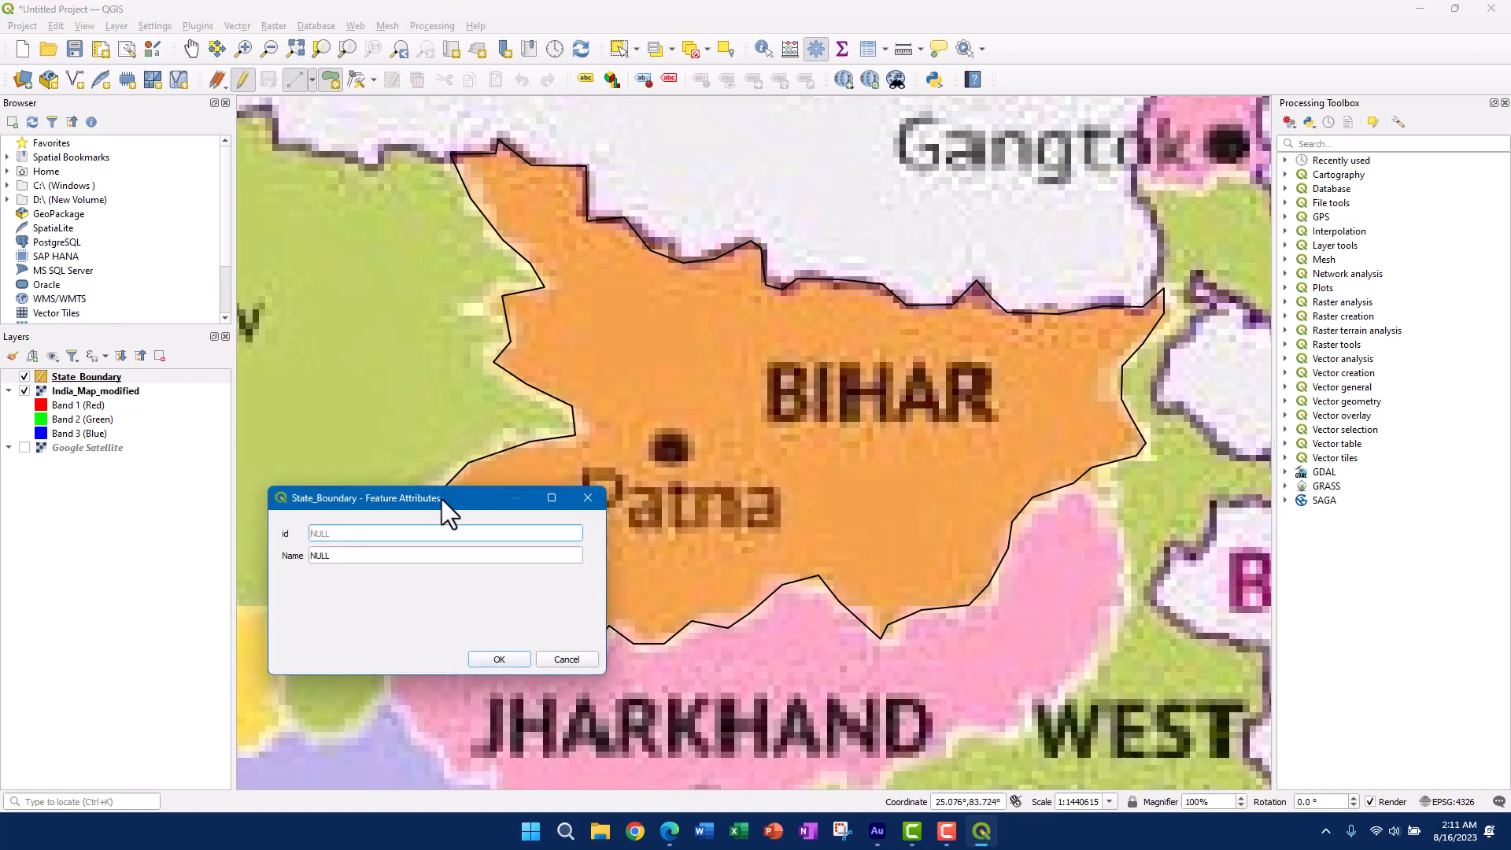
- Give the new polygon id 1 and the Name Bihar, and accept its attributes
drag(367, 504, 365, 398)
text(1)
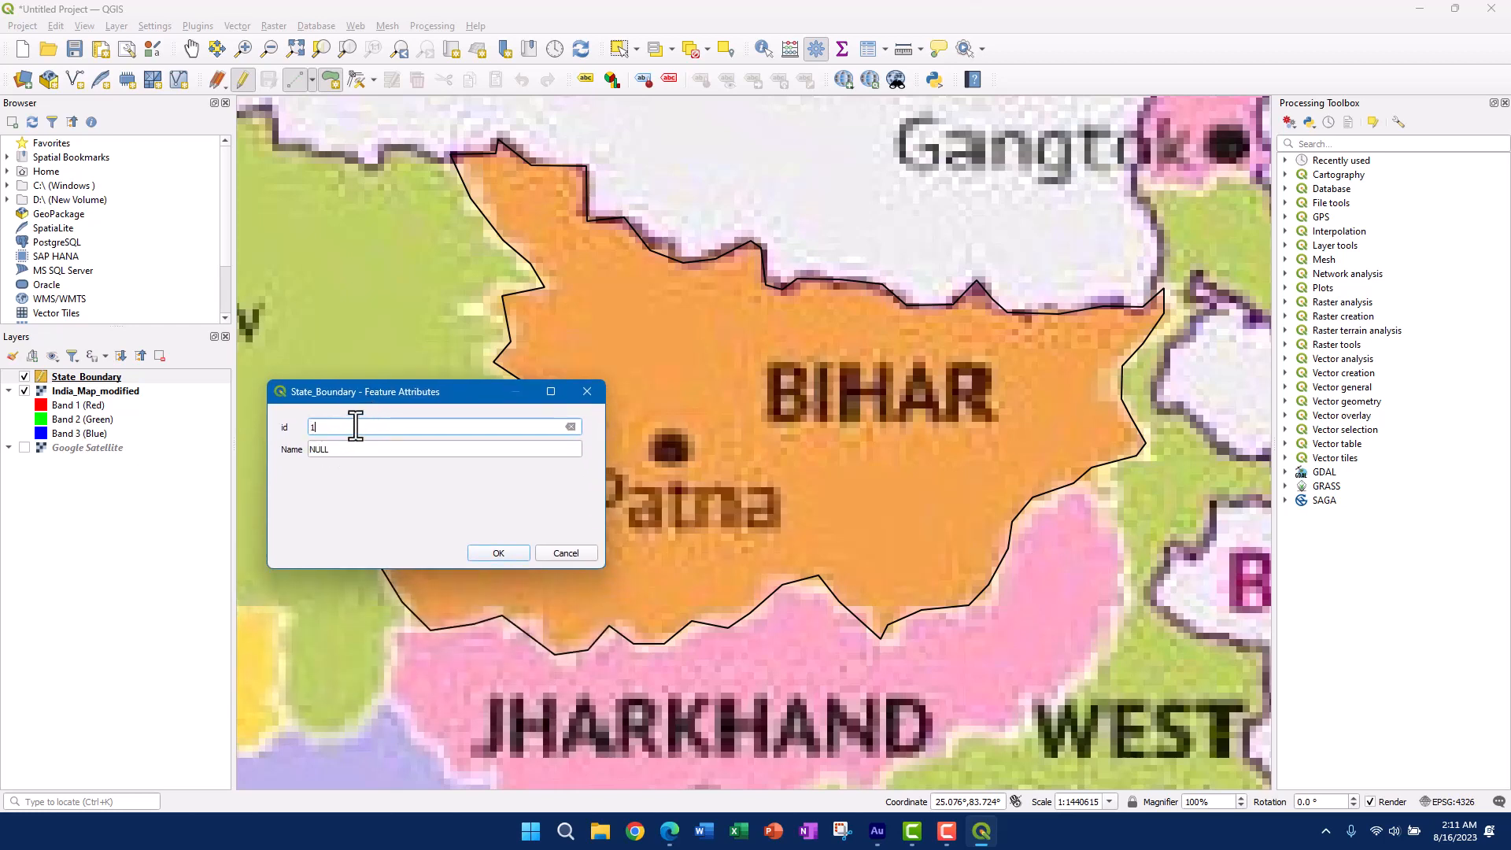
key(Tab)
text(B)
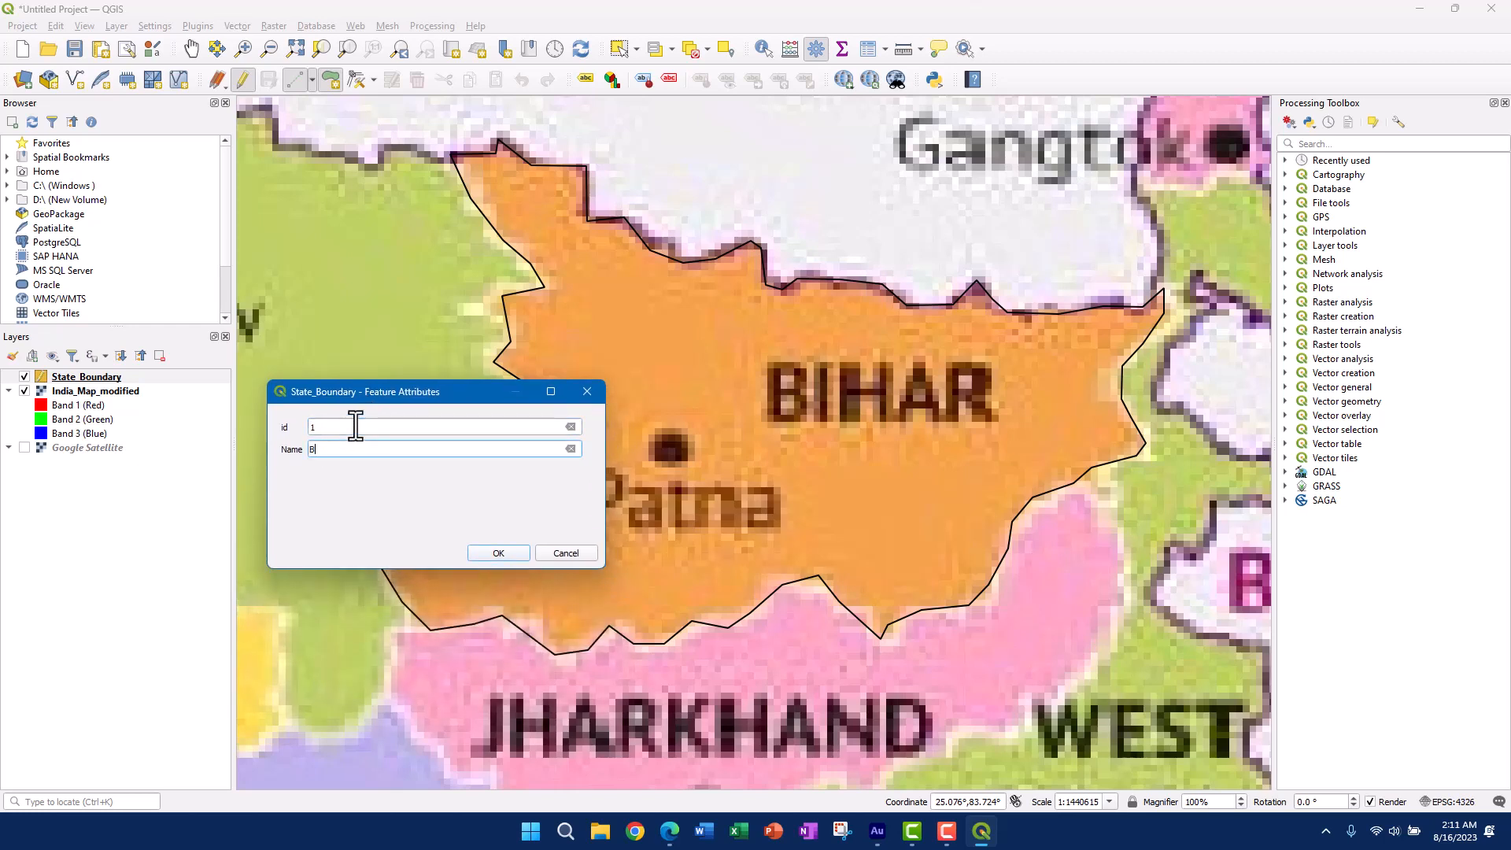
text(ihar)
click(477, 552)
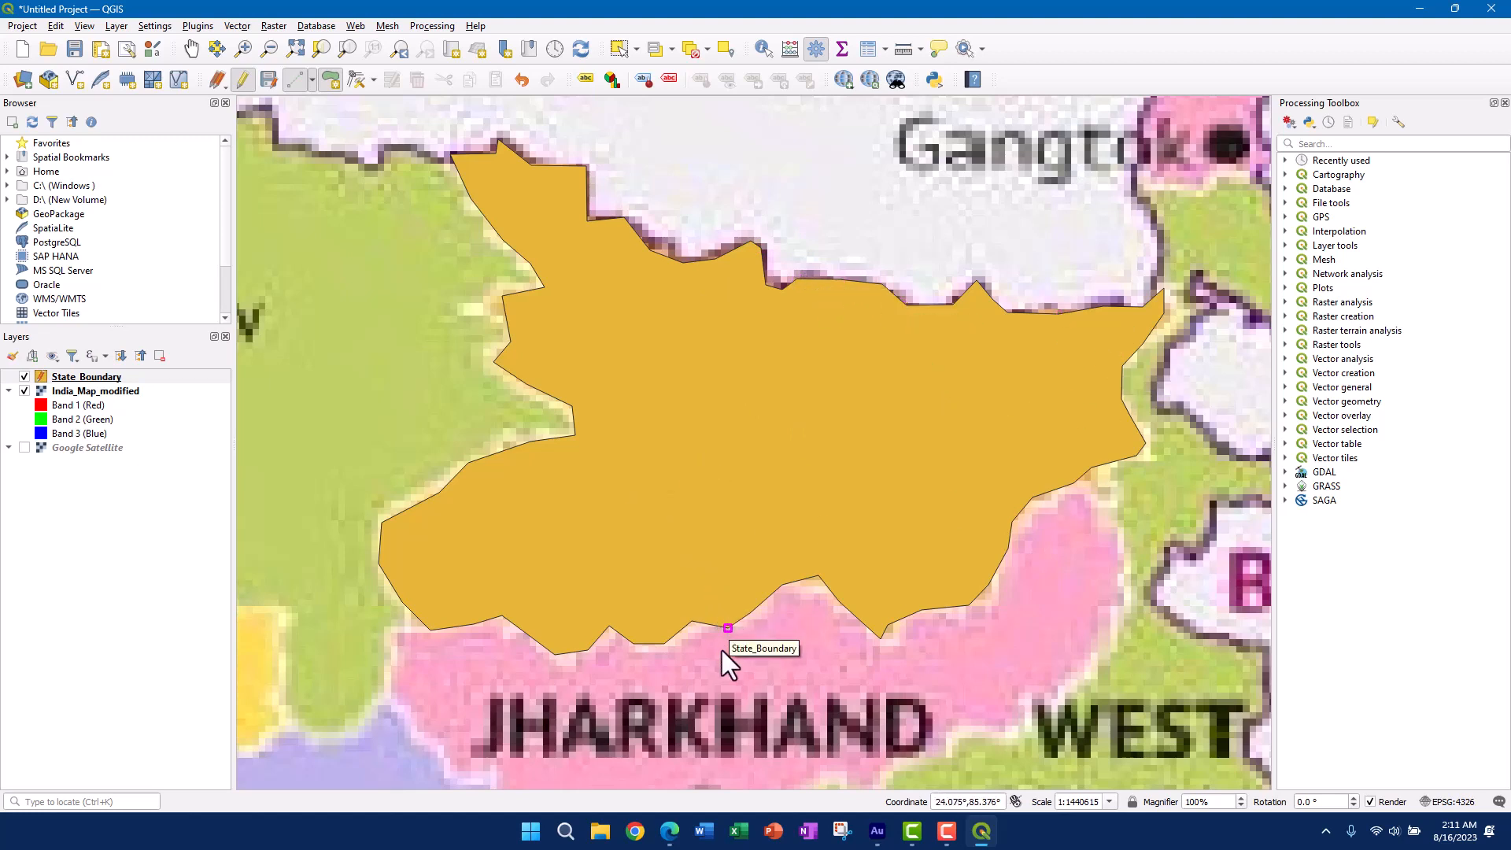
- Start the Jharkhand polygon and trace its western border from beside Ranchi up to near Bihar's southwest corner
scroll(721, 650, up, 2)
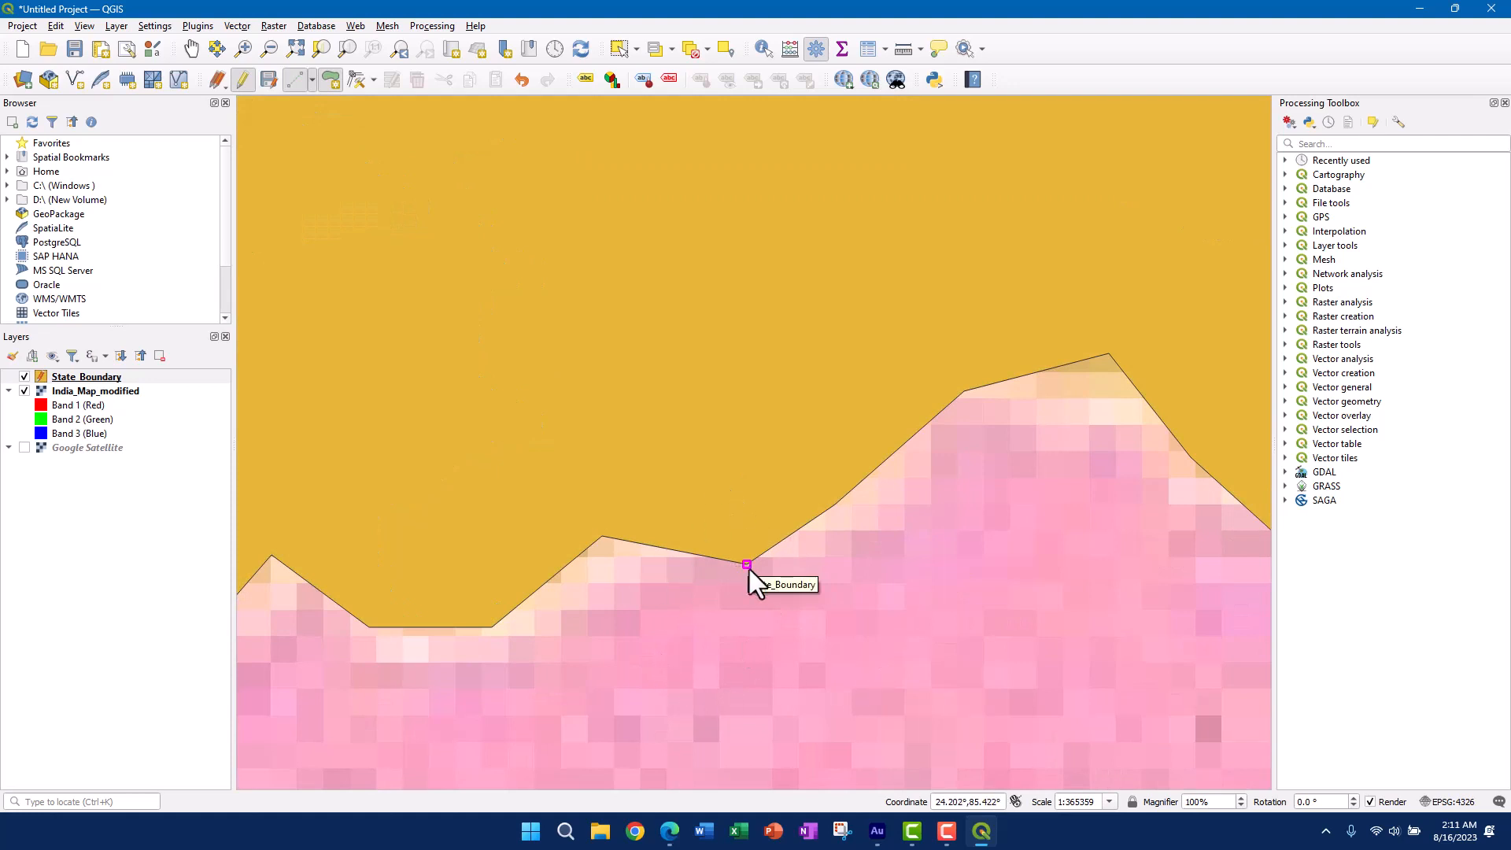
scroll(734, 636, down, 2)
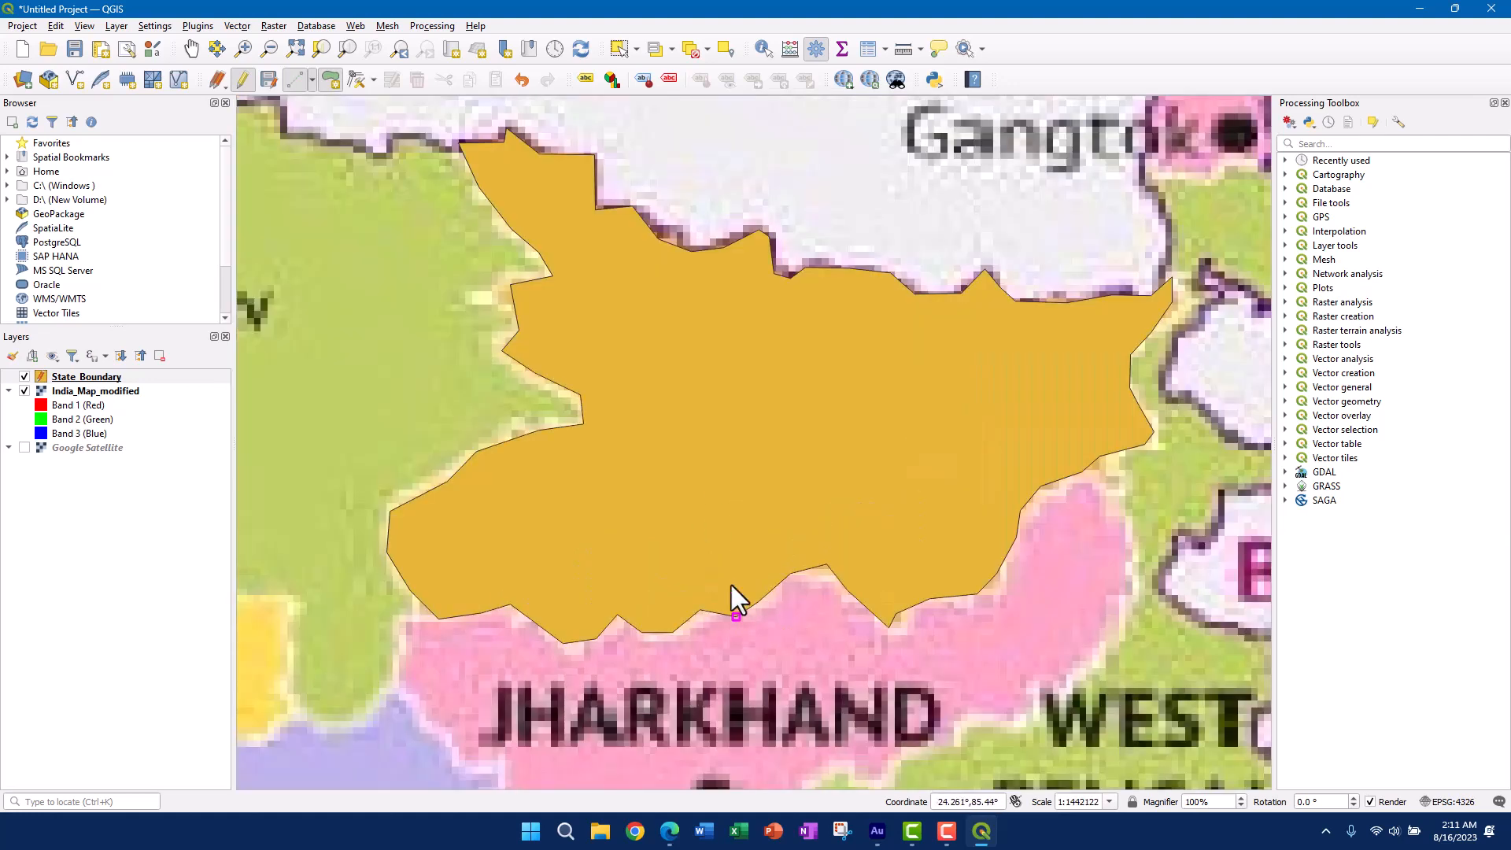
drag(761, 655, 712, 412)
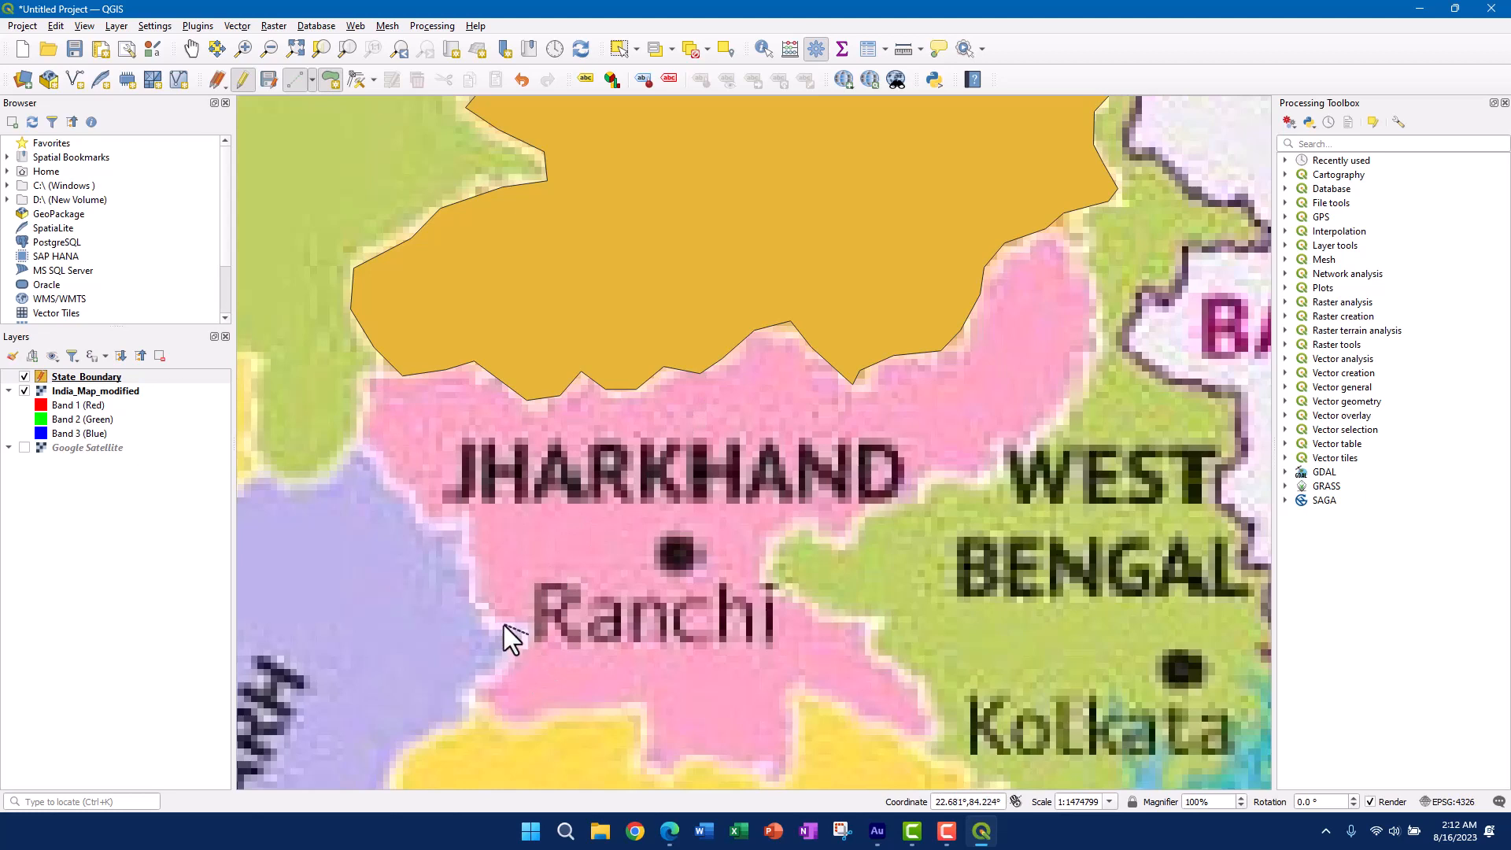
click(470, 567)
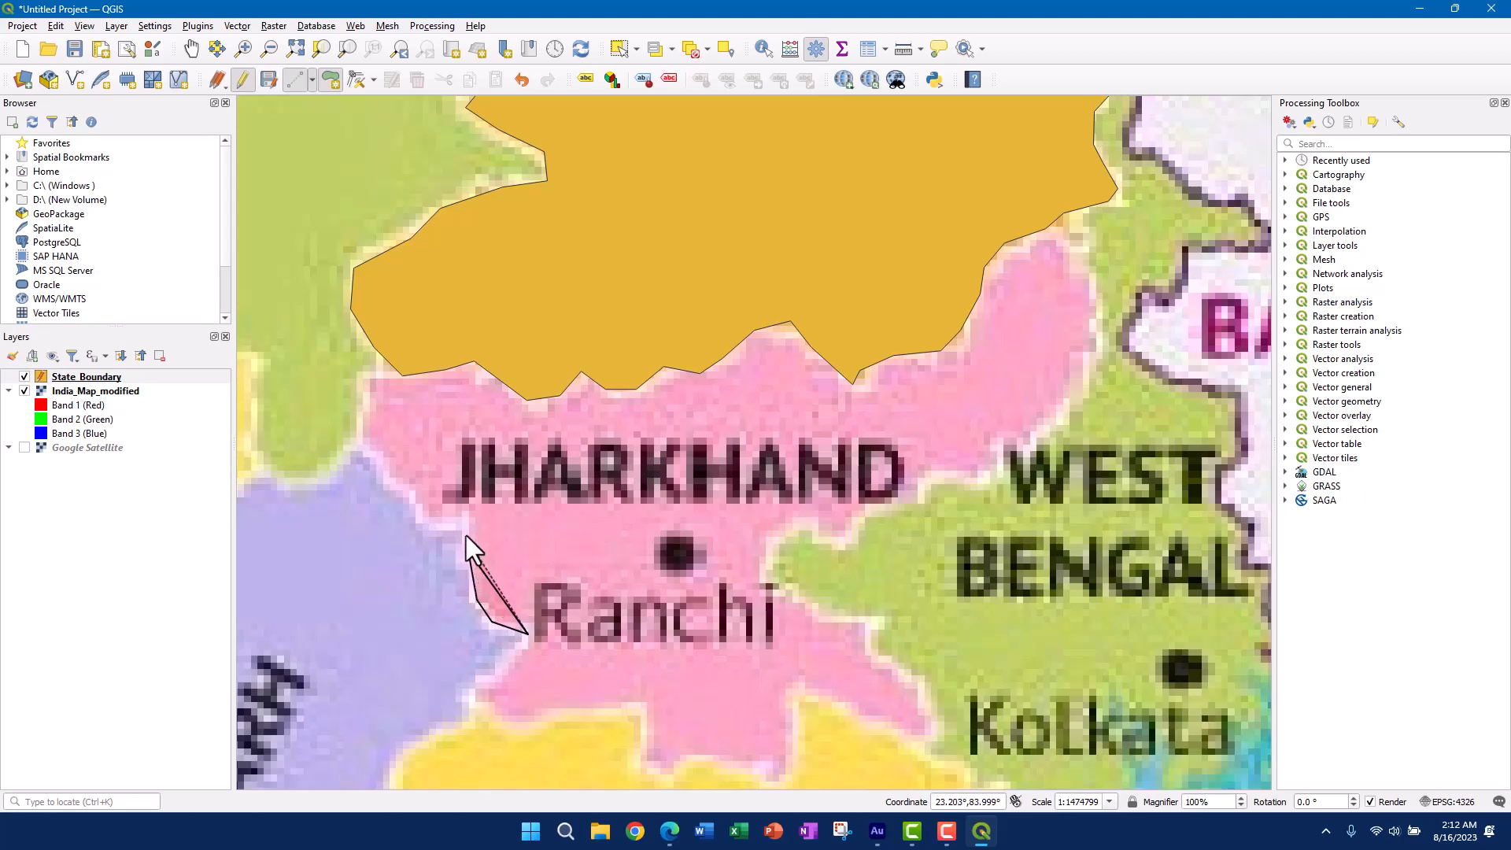
click(427, 516)
click(359, 451)
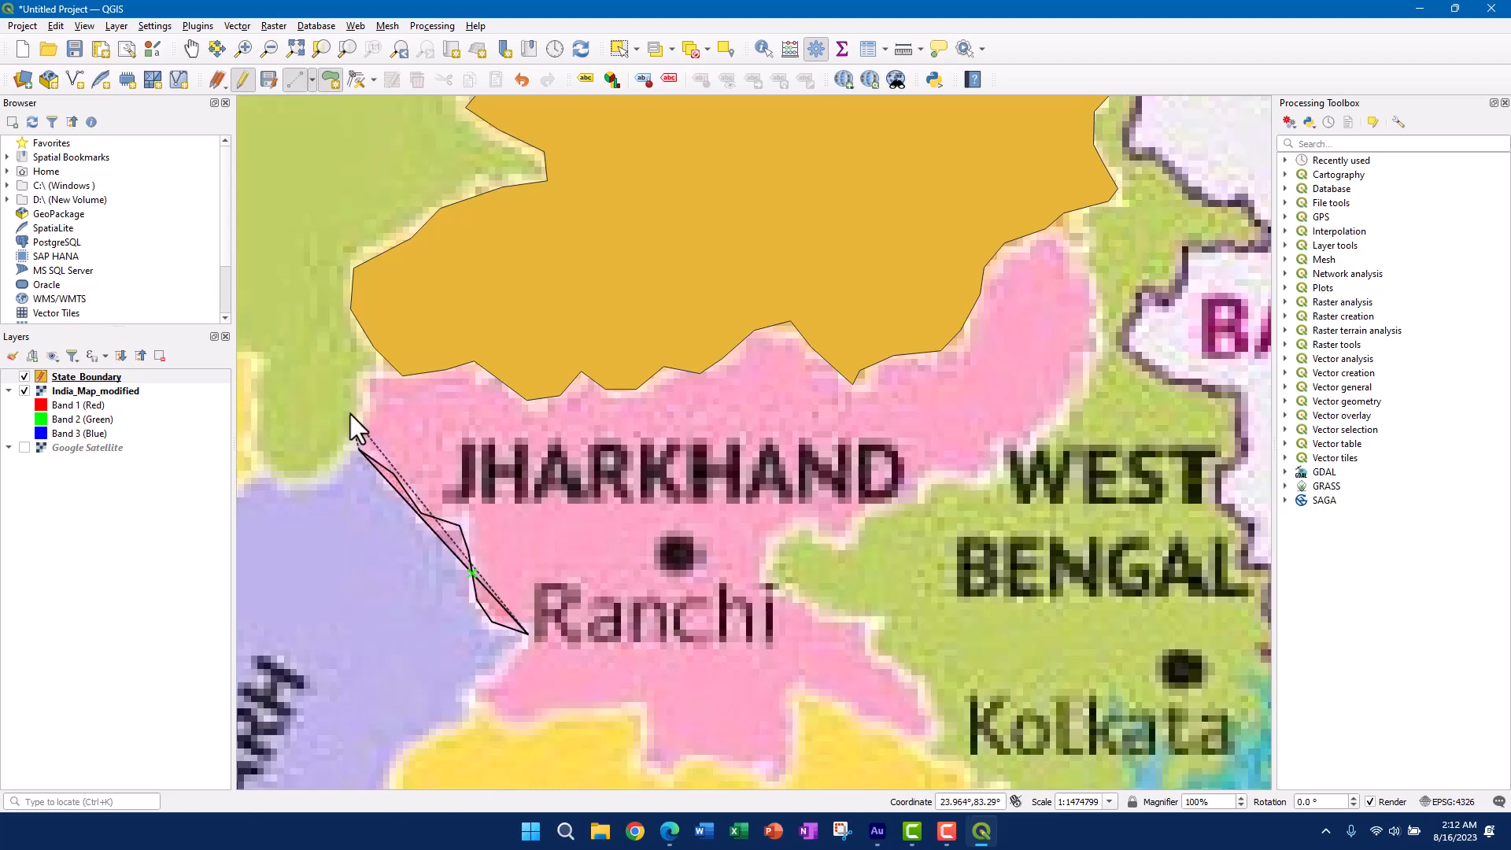
click(352, 410)
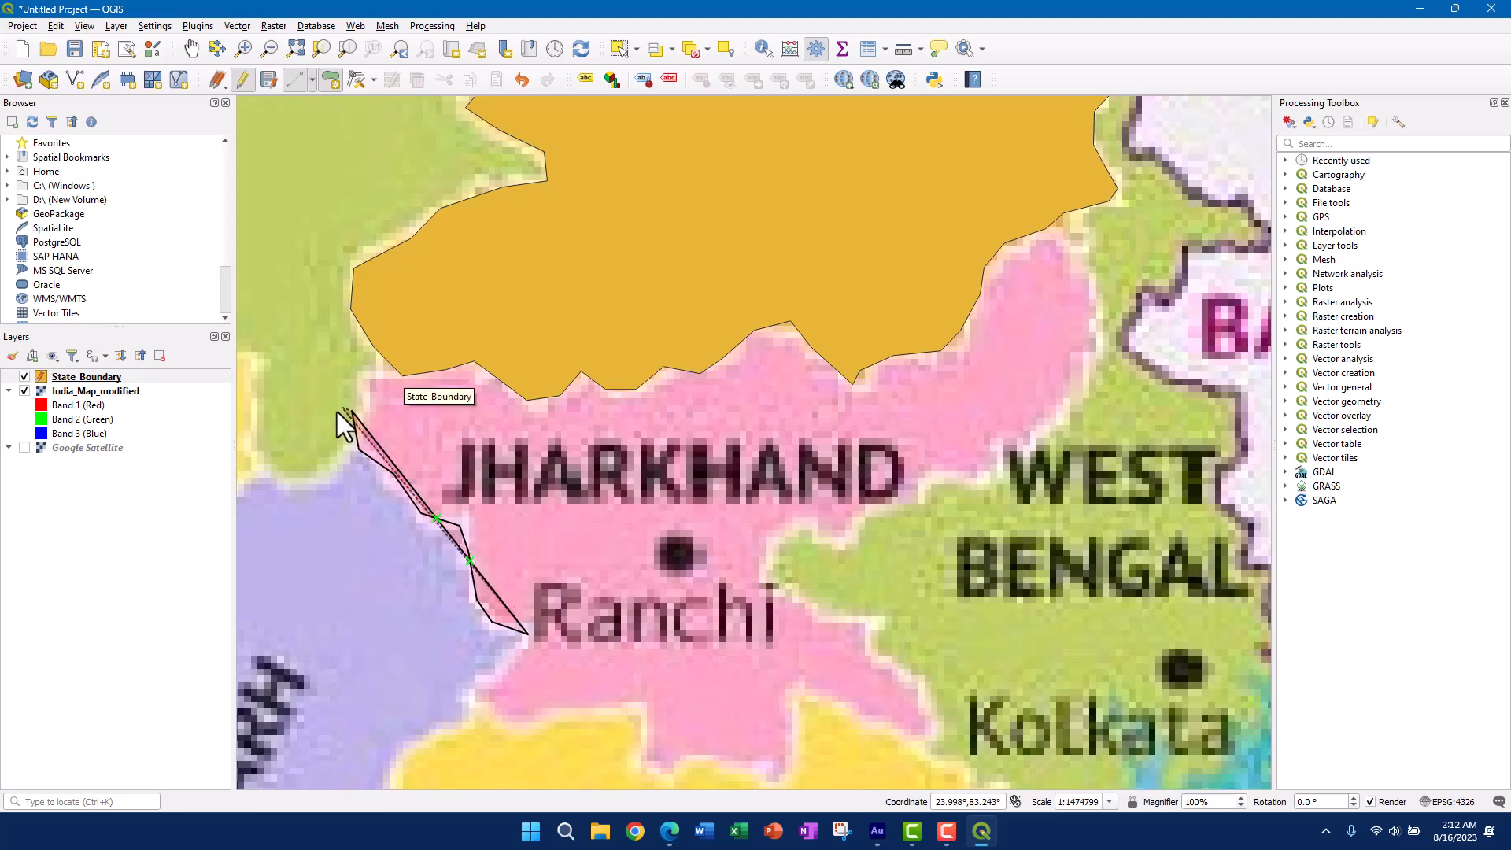
- Continue the Jharkhand polygon by snapping to Bihar's southwest corner vertex and the next two vertices of its southern edge
scroll(338, 408, up, 3)
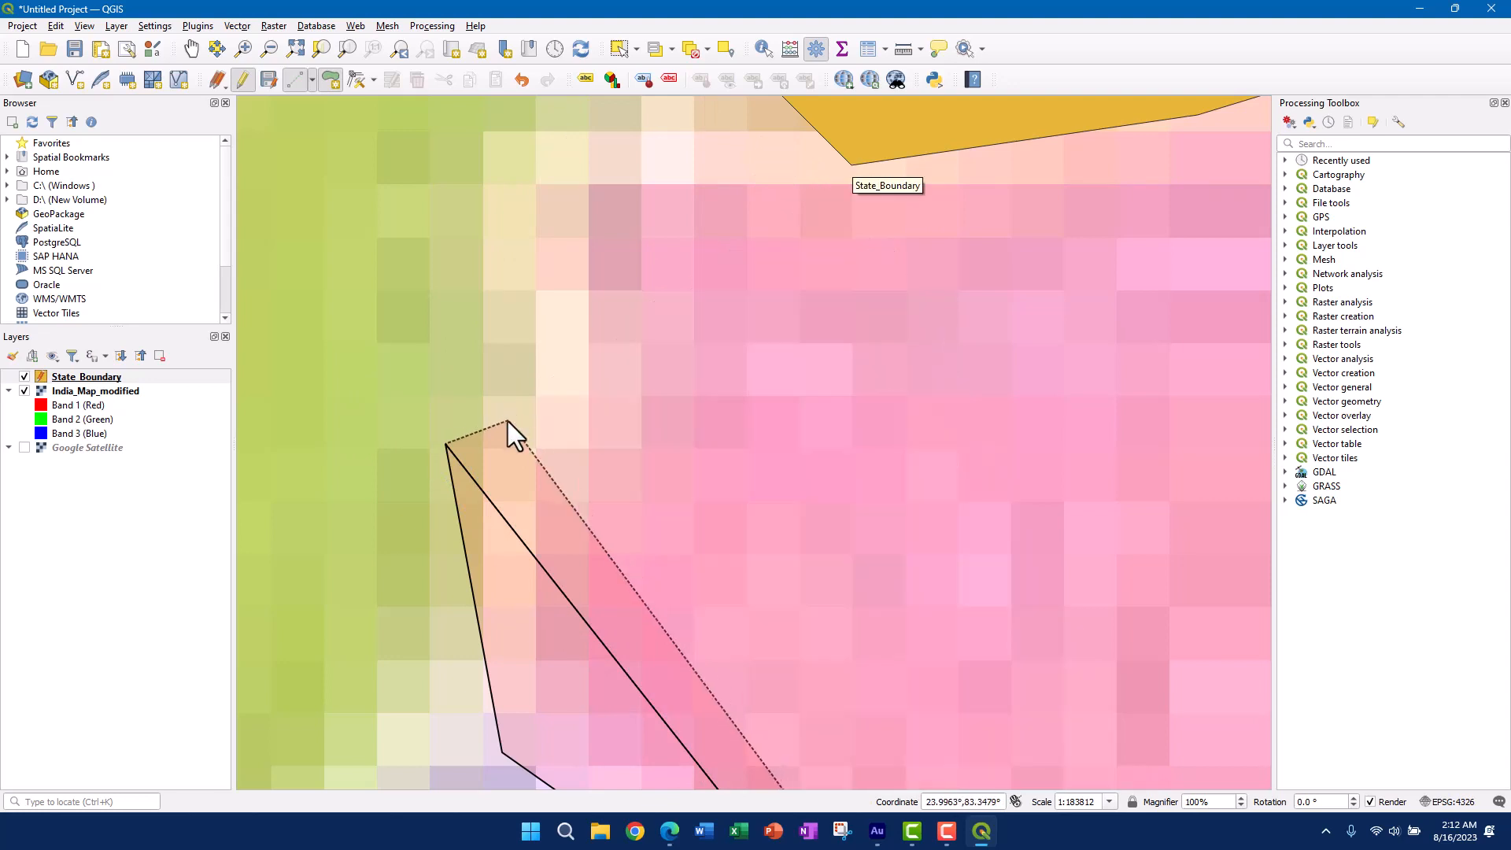
click(853, 167)
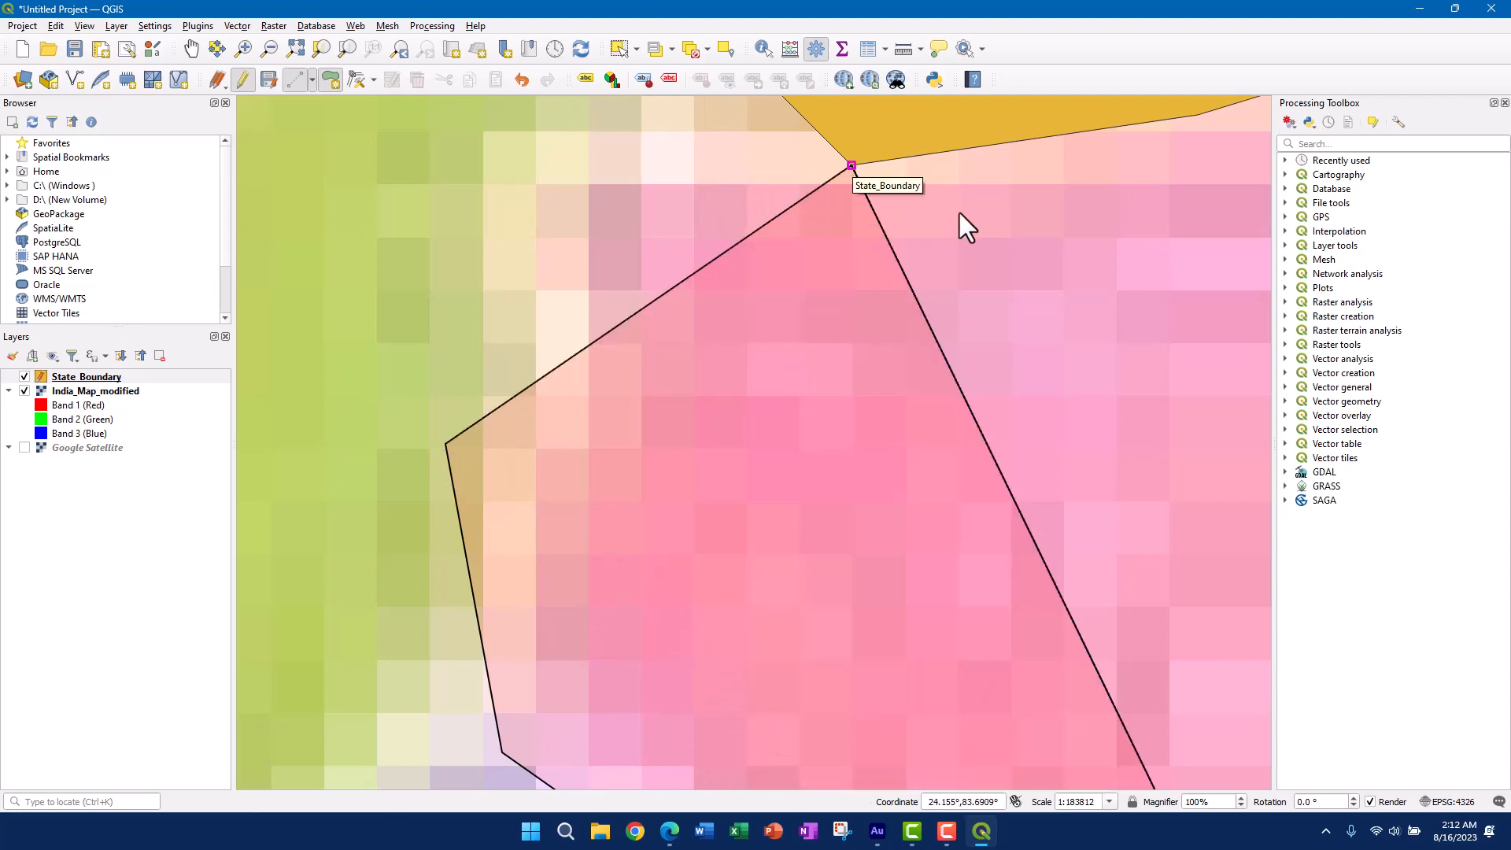
scroll(961, 213, down, 2)
drag(966, 234, 654, 300)
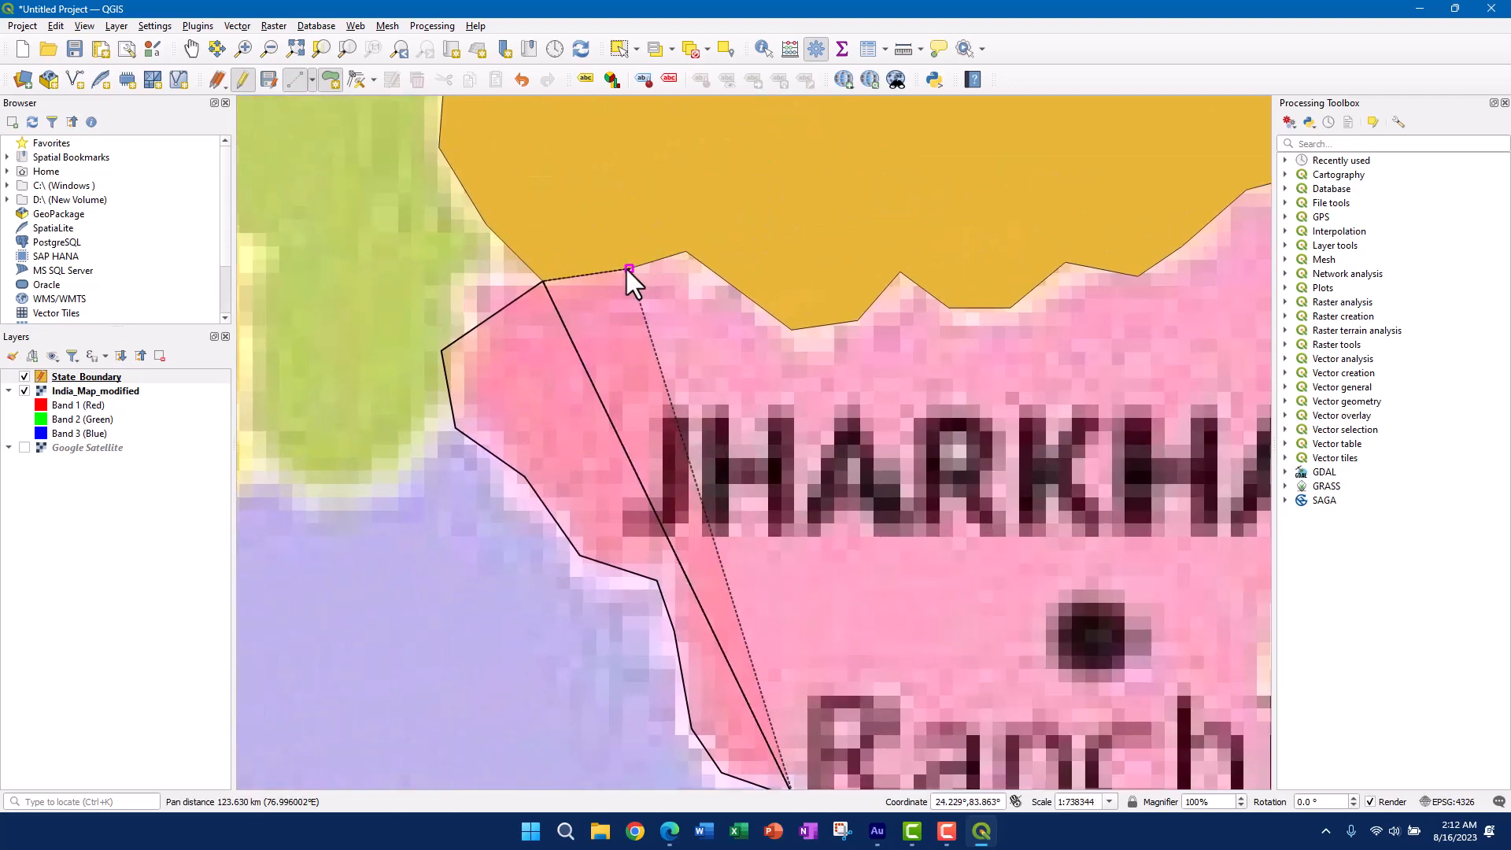
scroll(626, 269, up, 2)
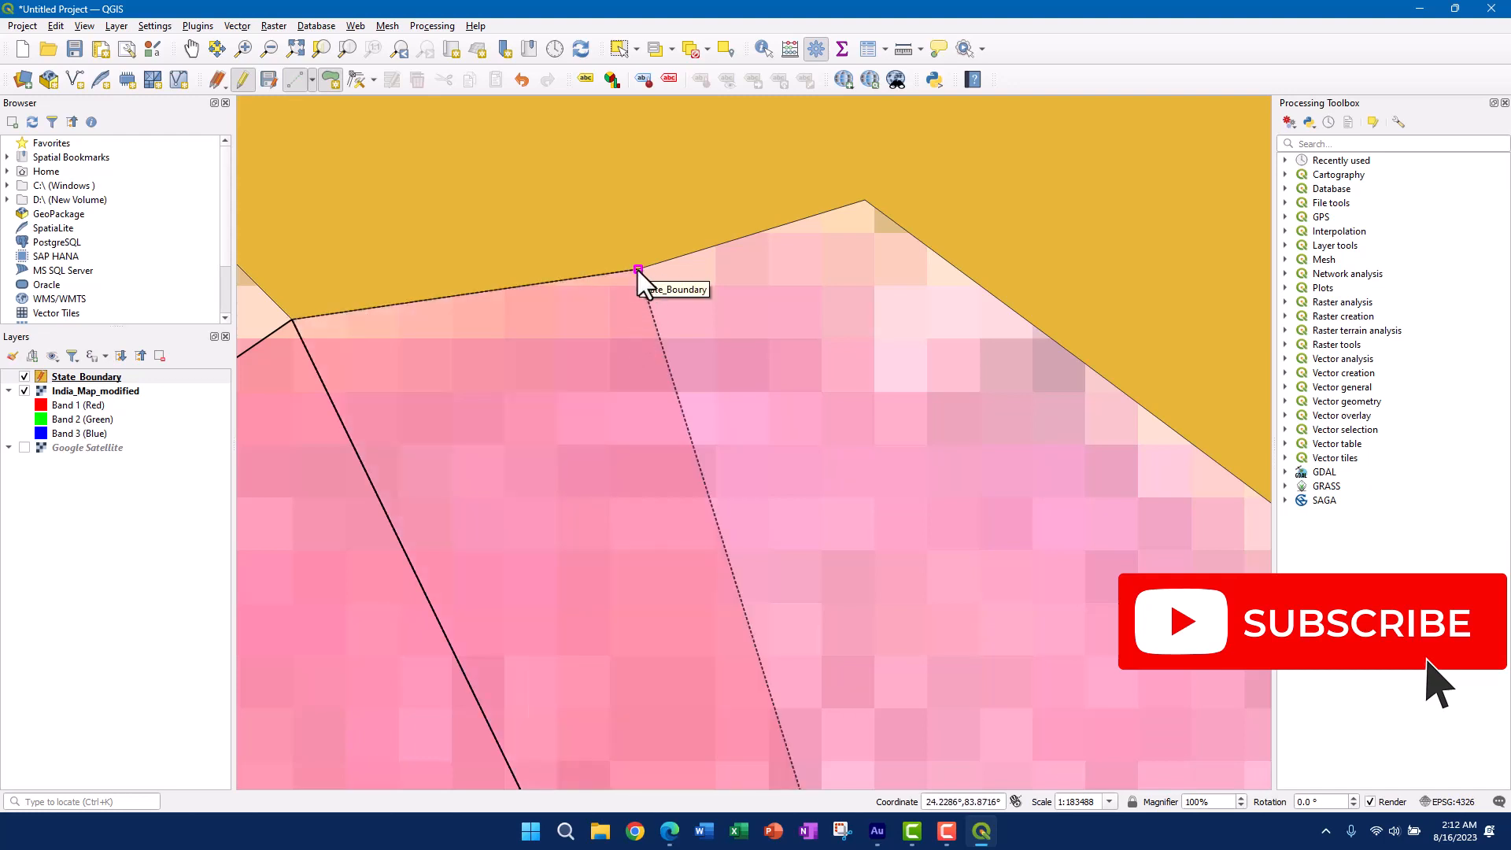
click(637, 271)
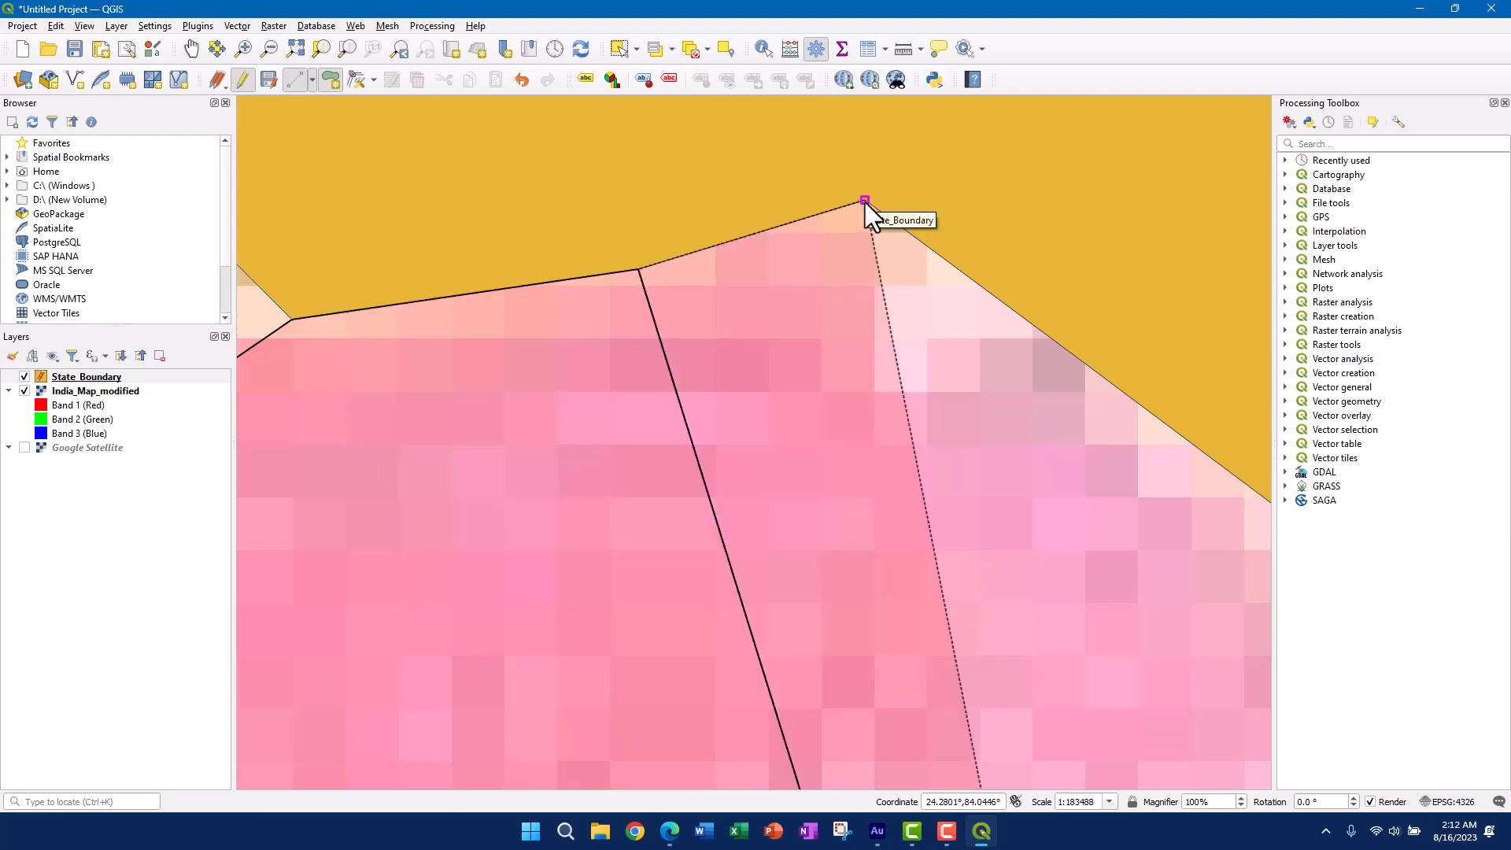
click(866, 201)
- Extend the Jharkhand polygon eastward along Bihar's southern edge, snapping to the next five shared vertices
scroll(933, 276, down, 3)
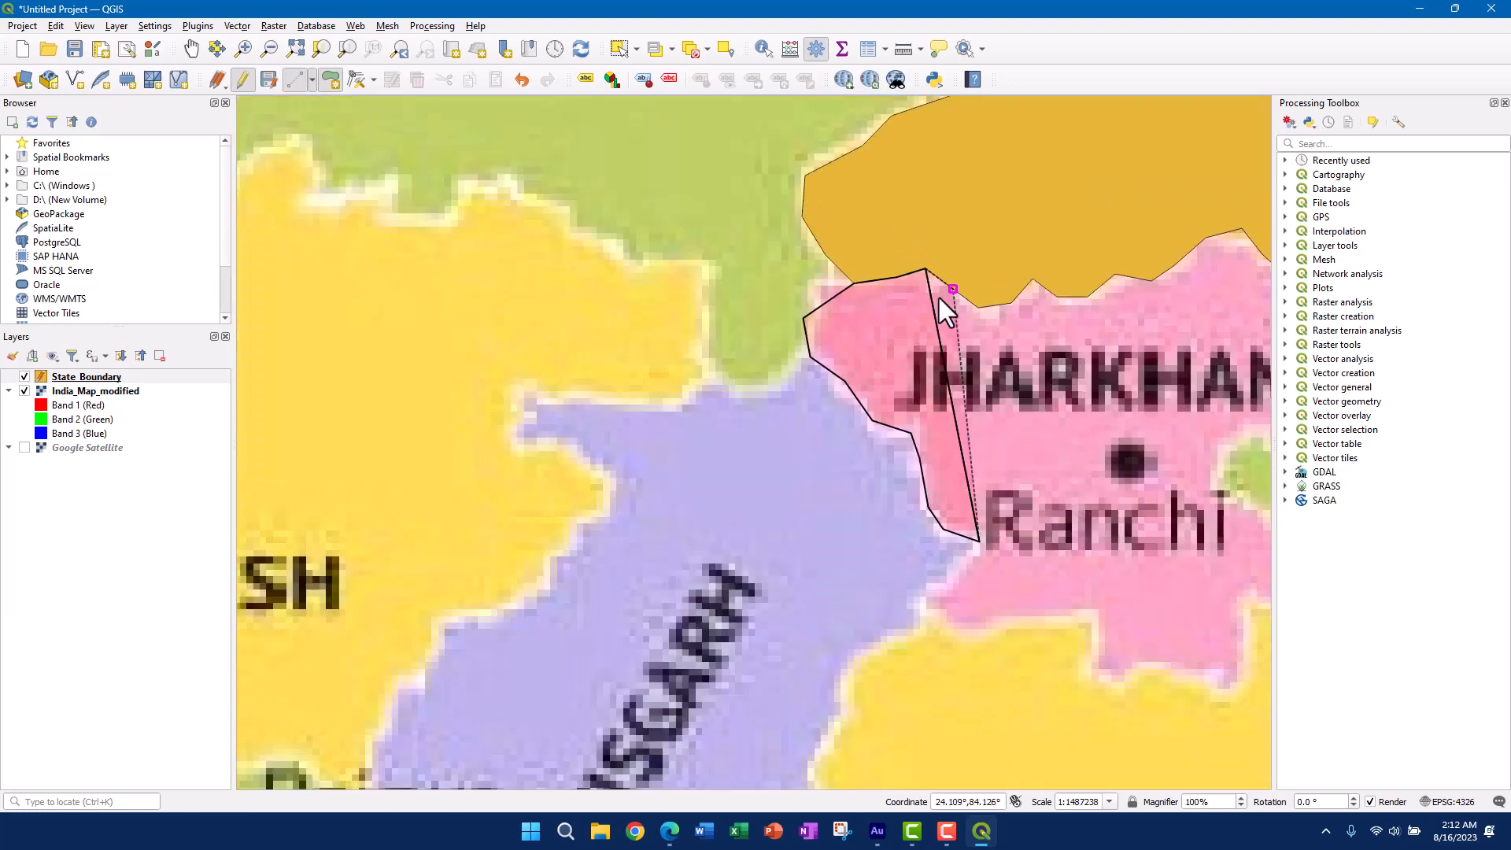
drag(940, 290, 699, 406)
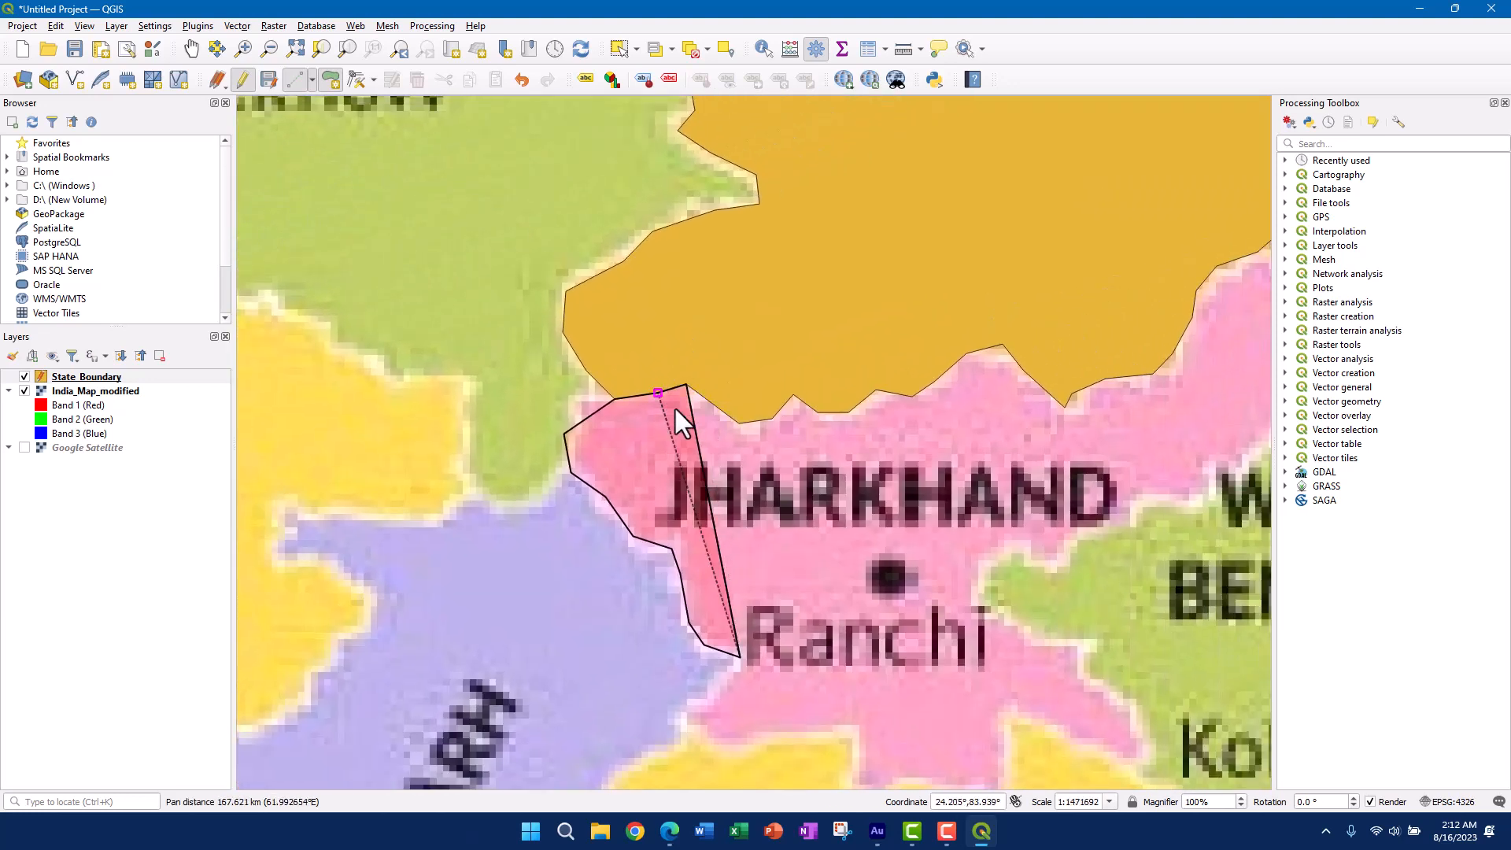
scroll(675, 410, up, 1)
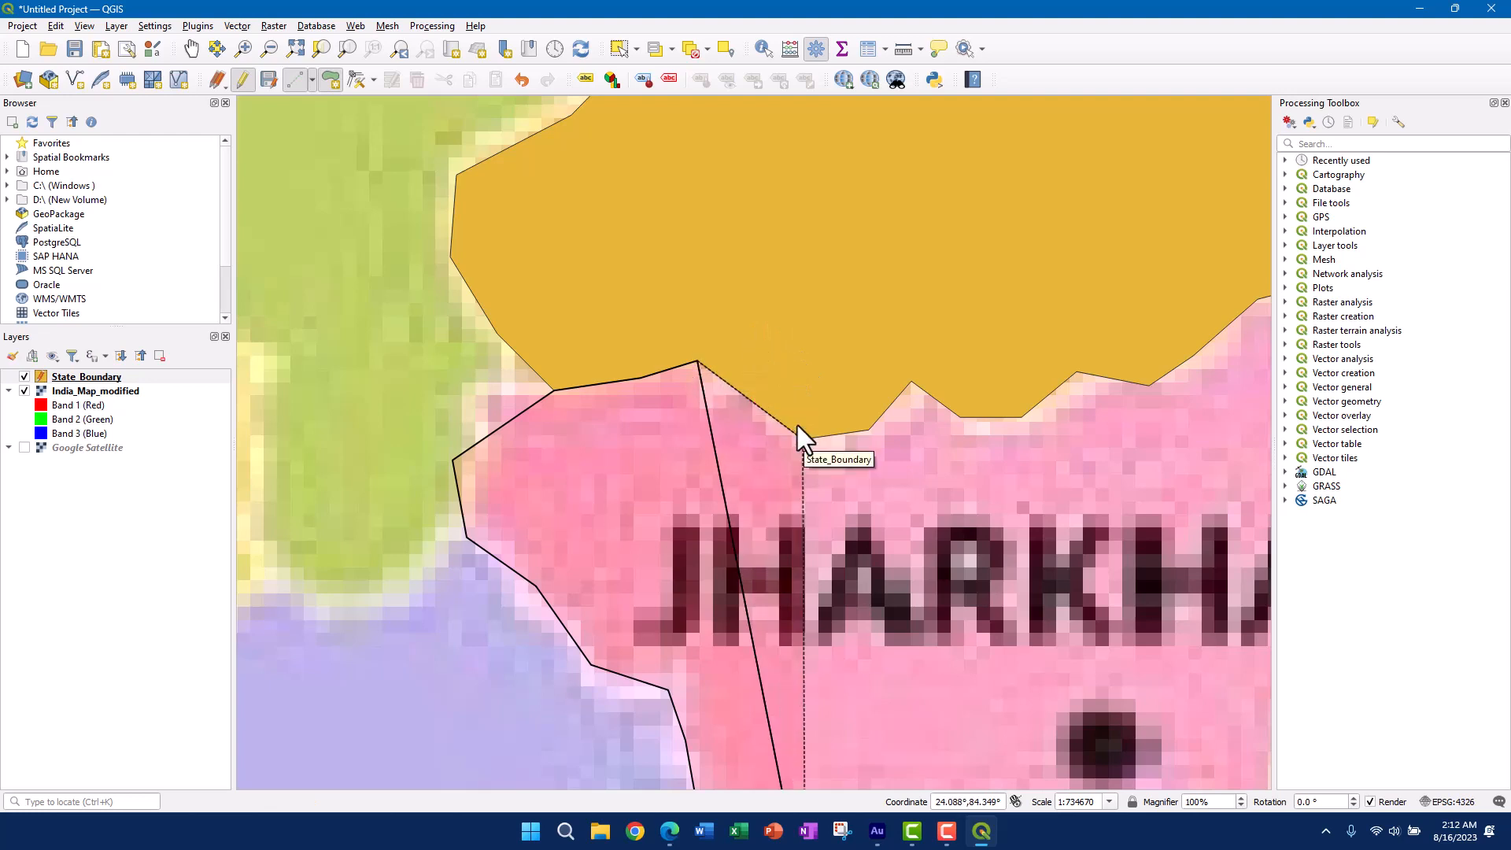
drag(806, 442, 721, 381)
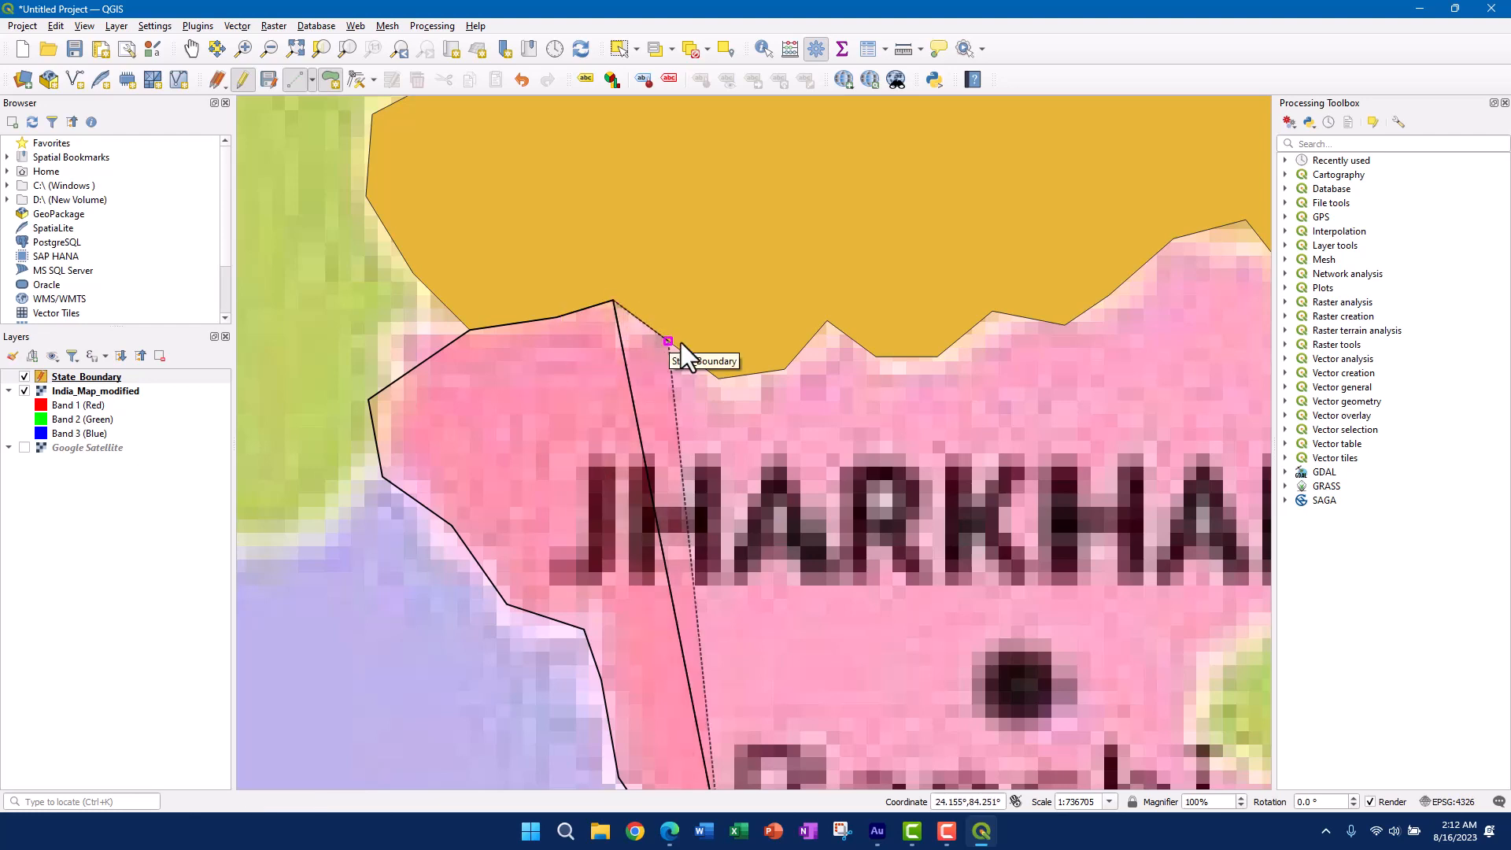
click(719, 384)
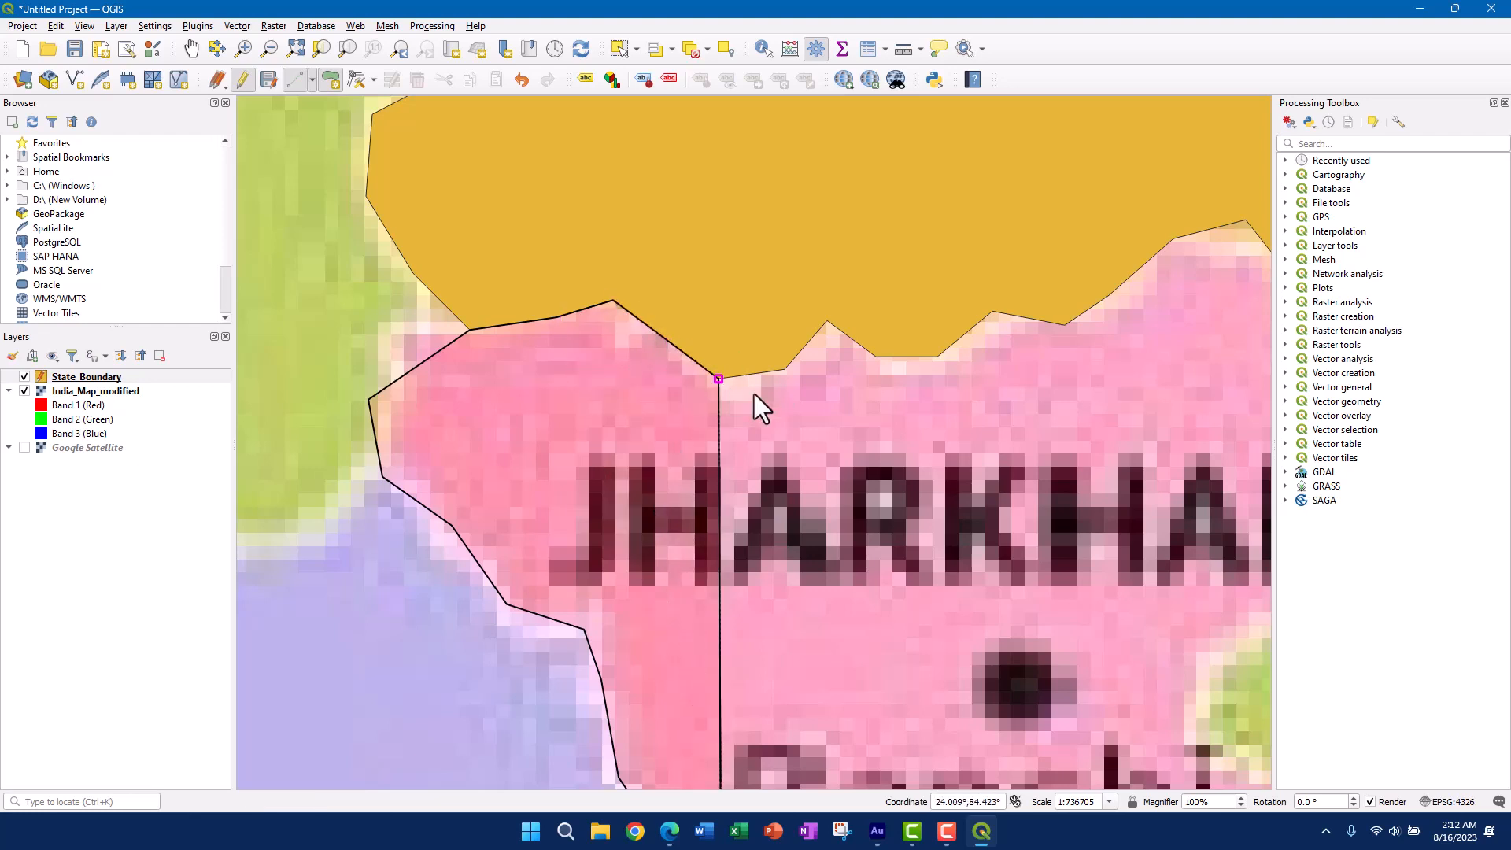
click(785, 370)
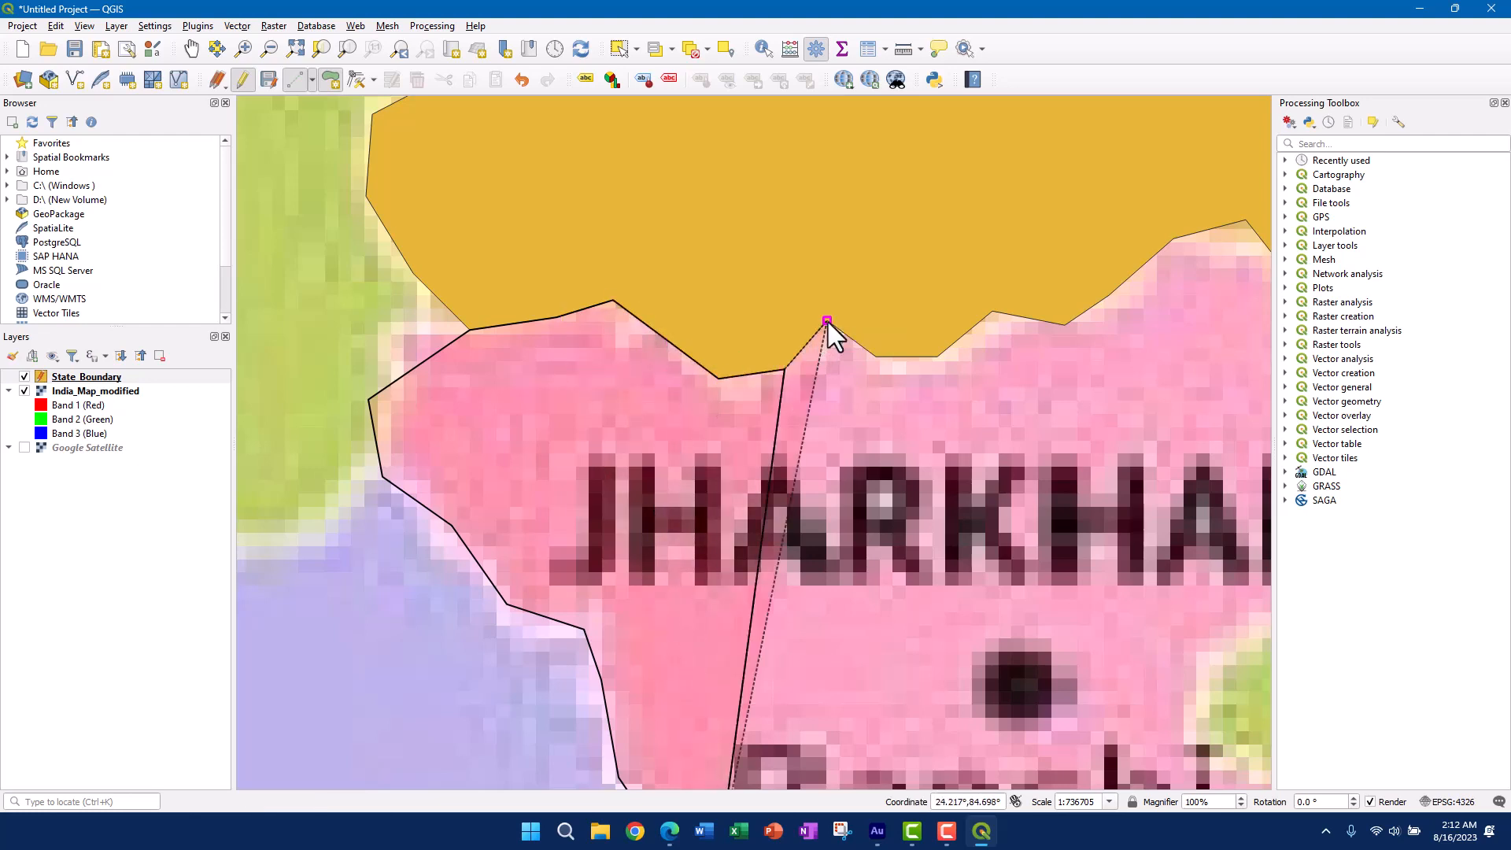
click(828, 322)
click(874, 356)
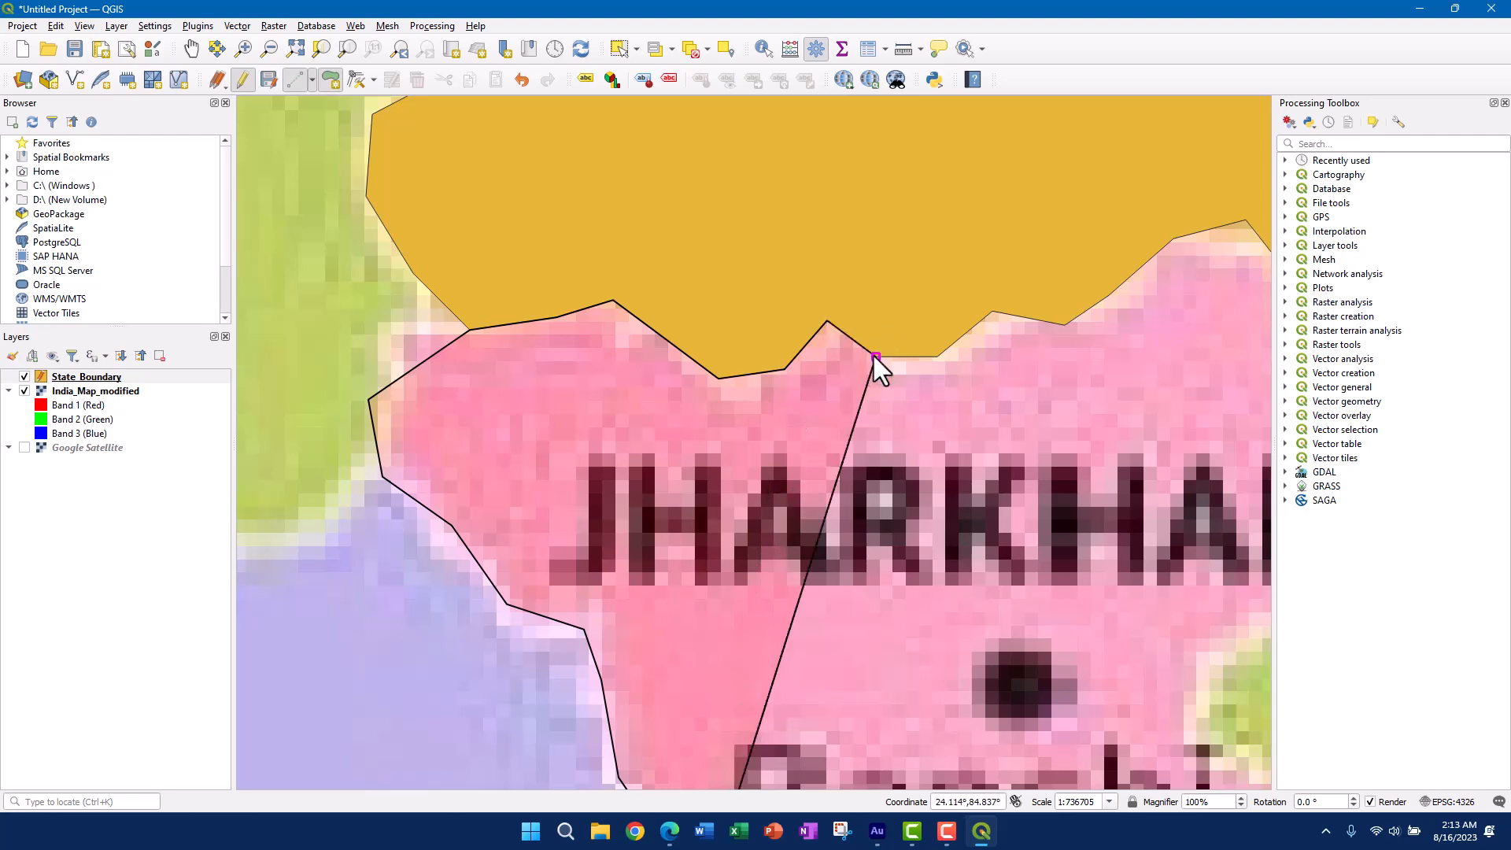
click(939, 362)
- Extend the Jharkhand polygon along Bihar's southern edge, snapping to each shared vertex up to the peak above the JHARKHAND label
drag(980, 328, 578, 431)
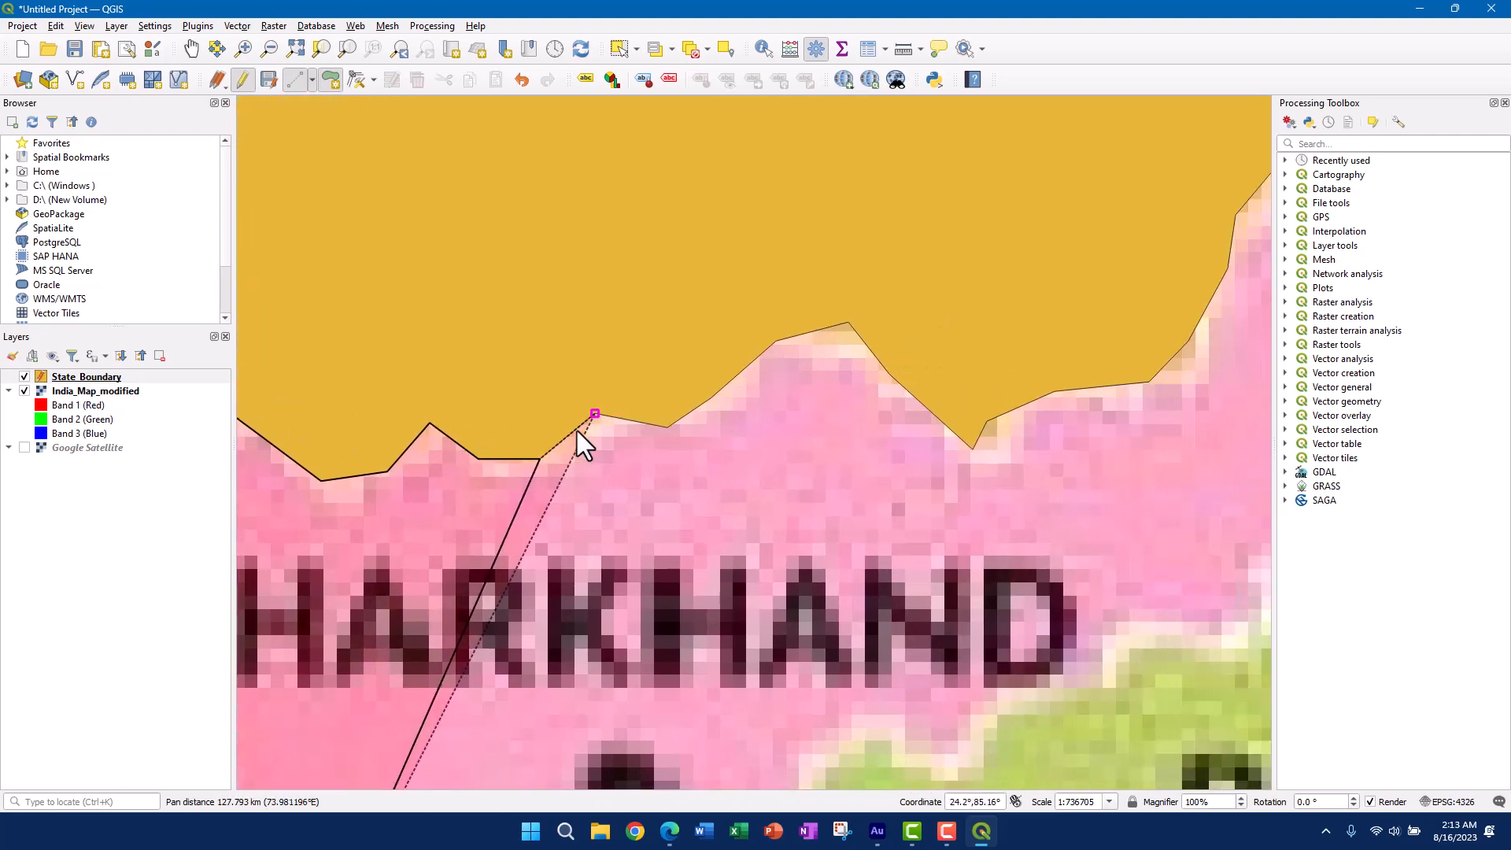
click(551, 416)
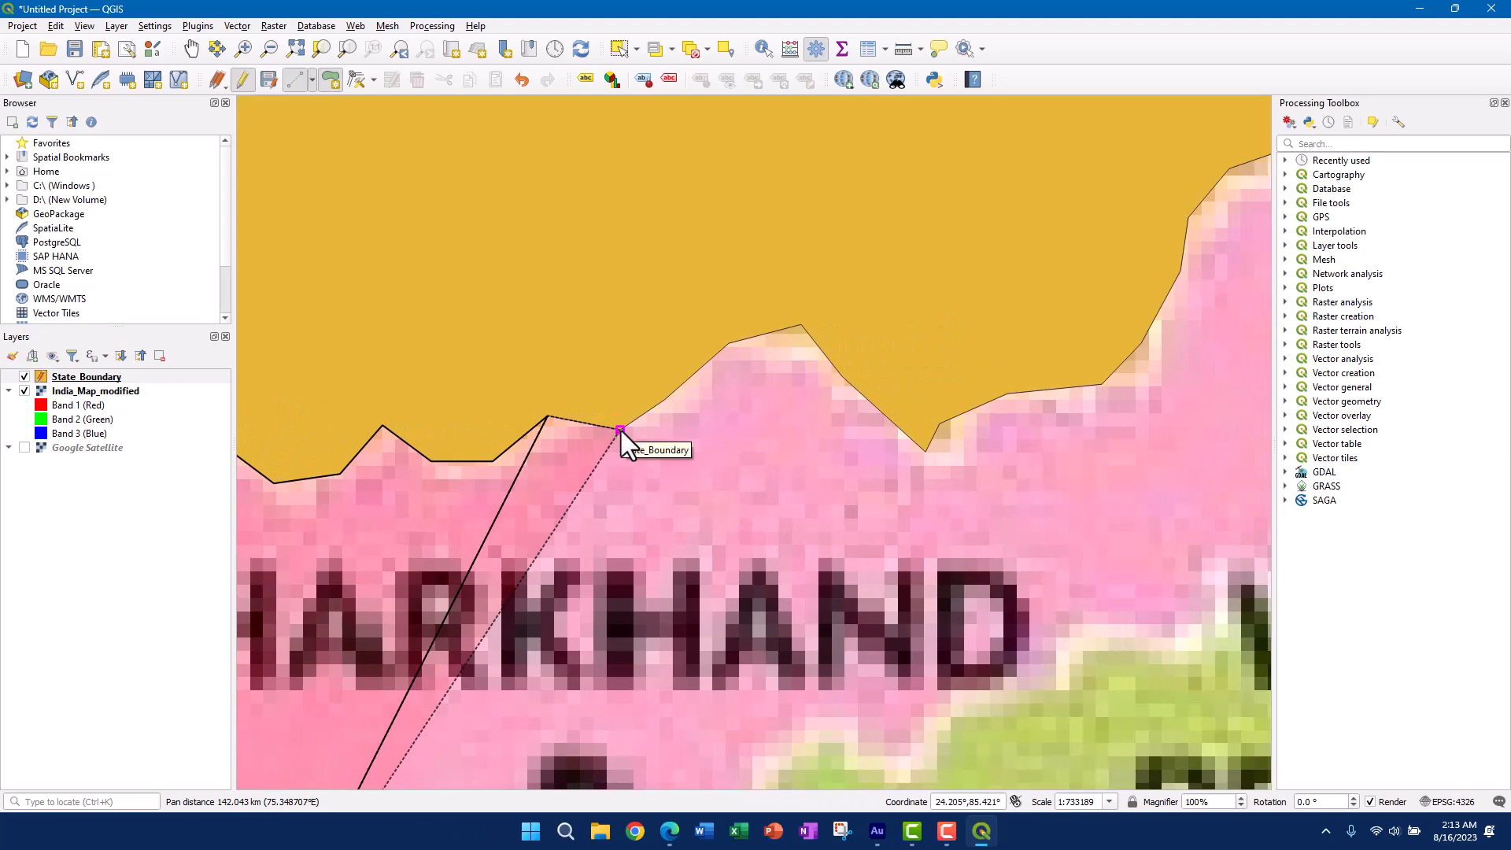
key(BackSpace)
click(664, 401)
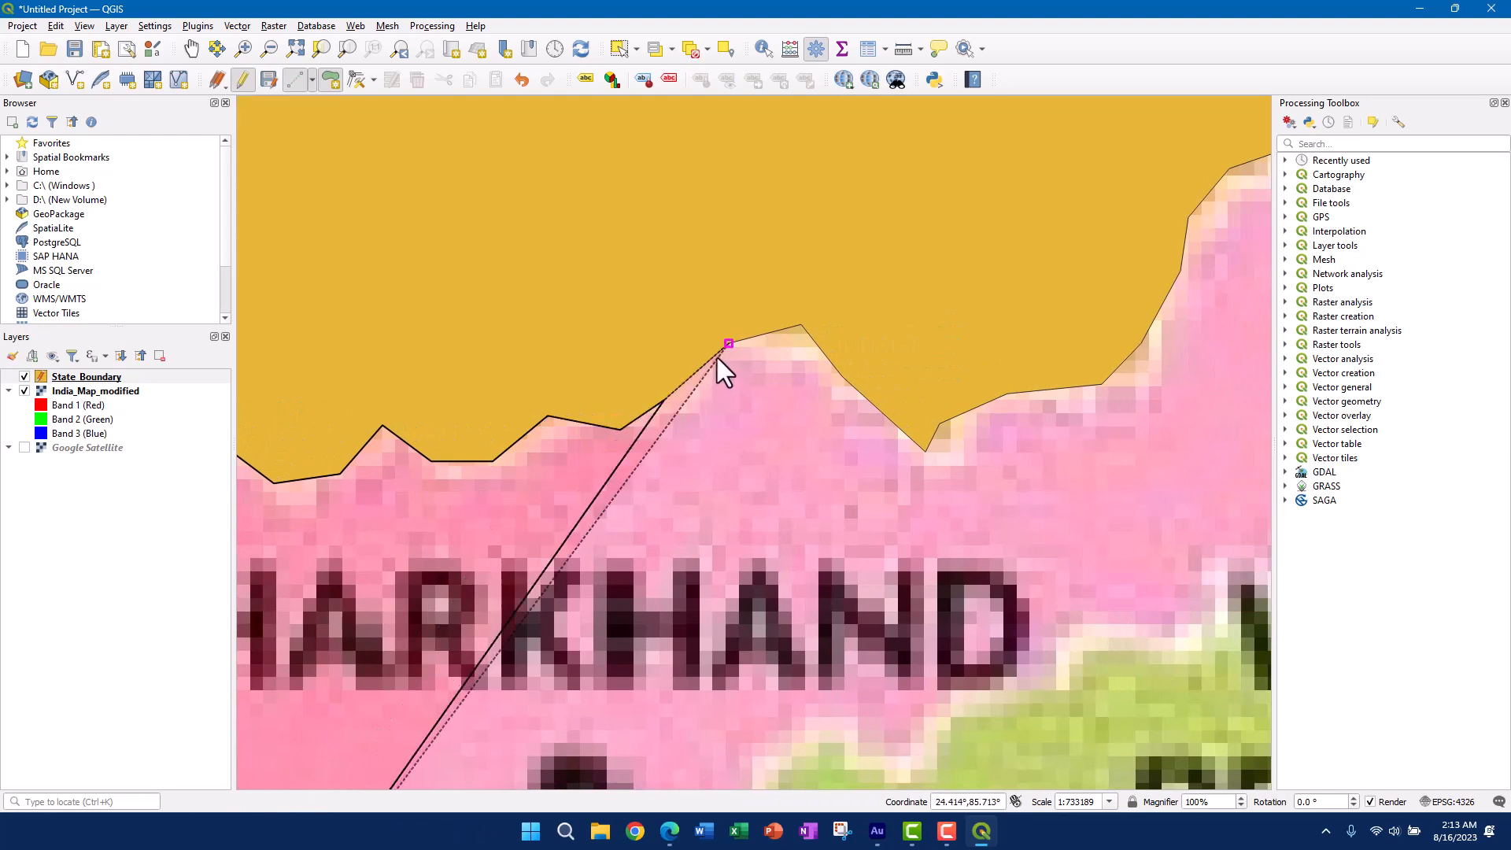
key(BackSpace)
click(800, 325)
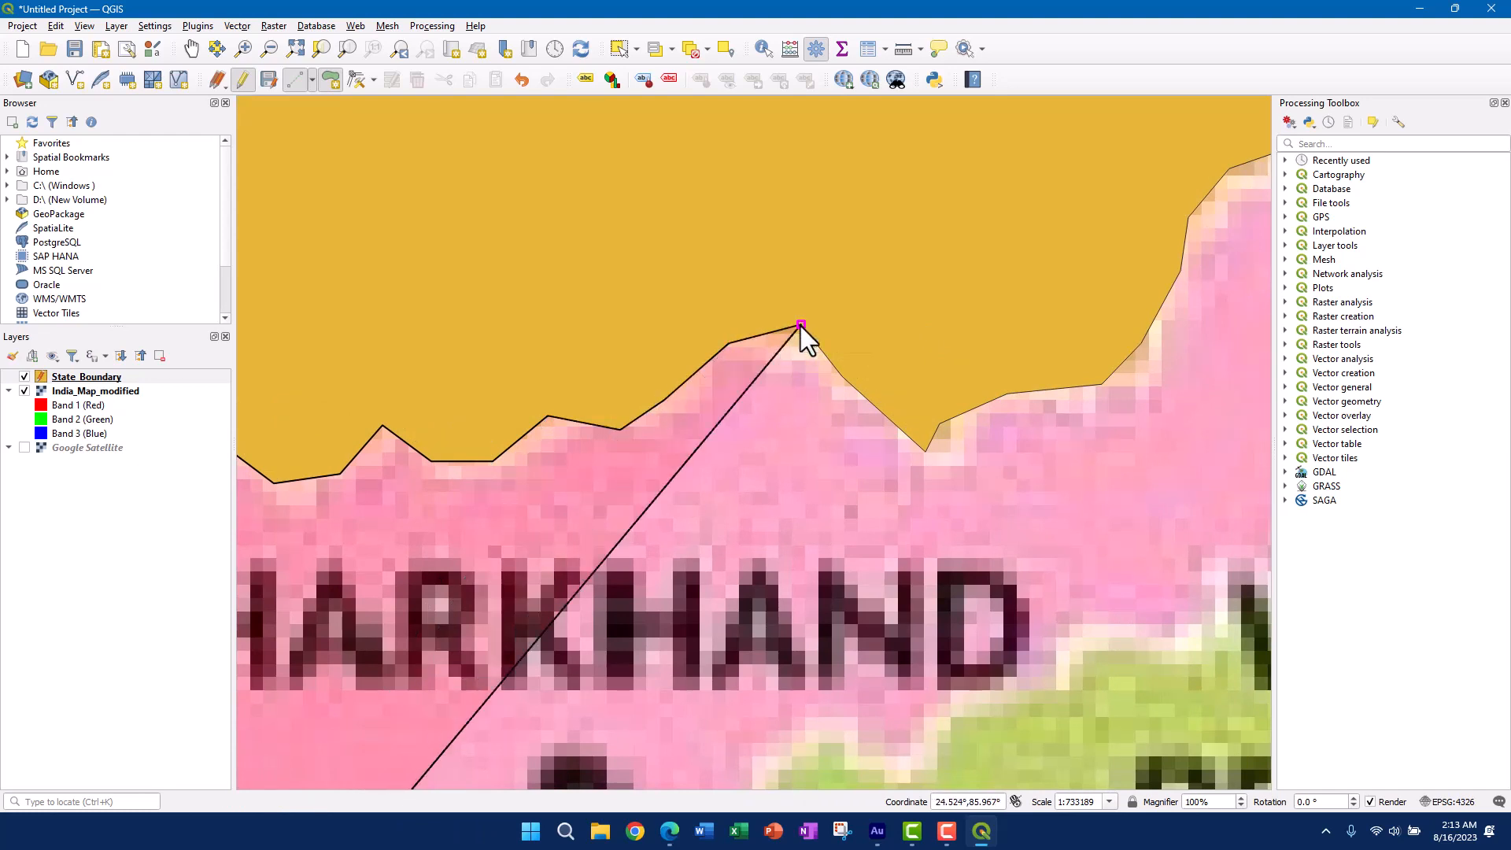
- Continue snapping the Jharkhand polygon down to Bihar's sharp southward point and on to the next two vertices east of it
key(BackSpace)
click(843, 380)
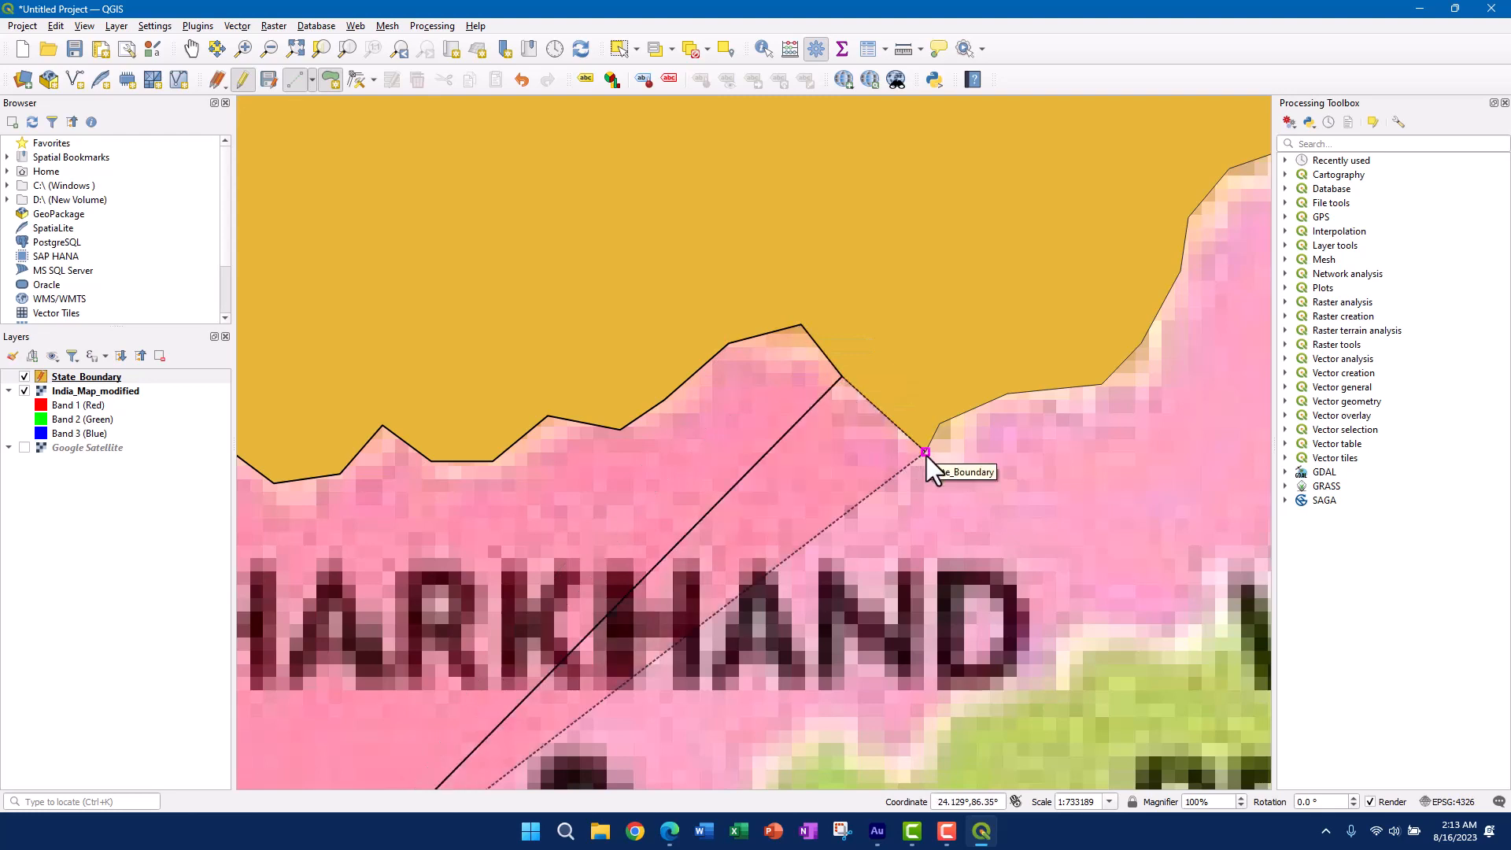
key(BackSpace)
click(941, 427)
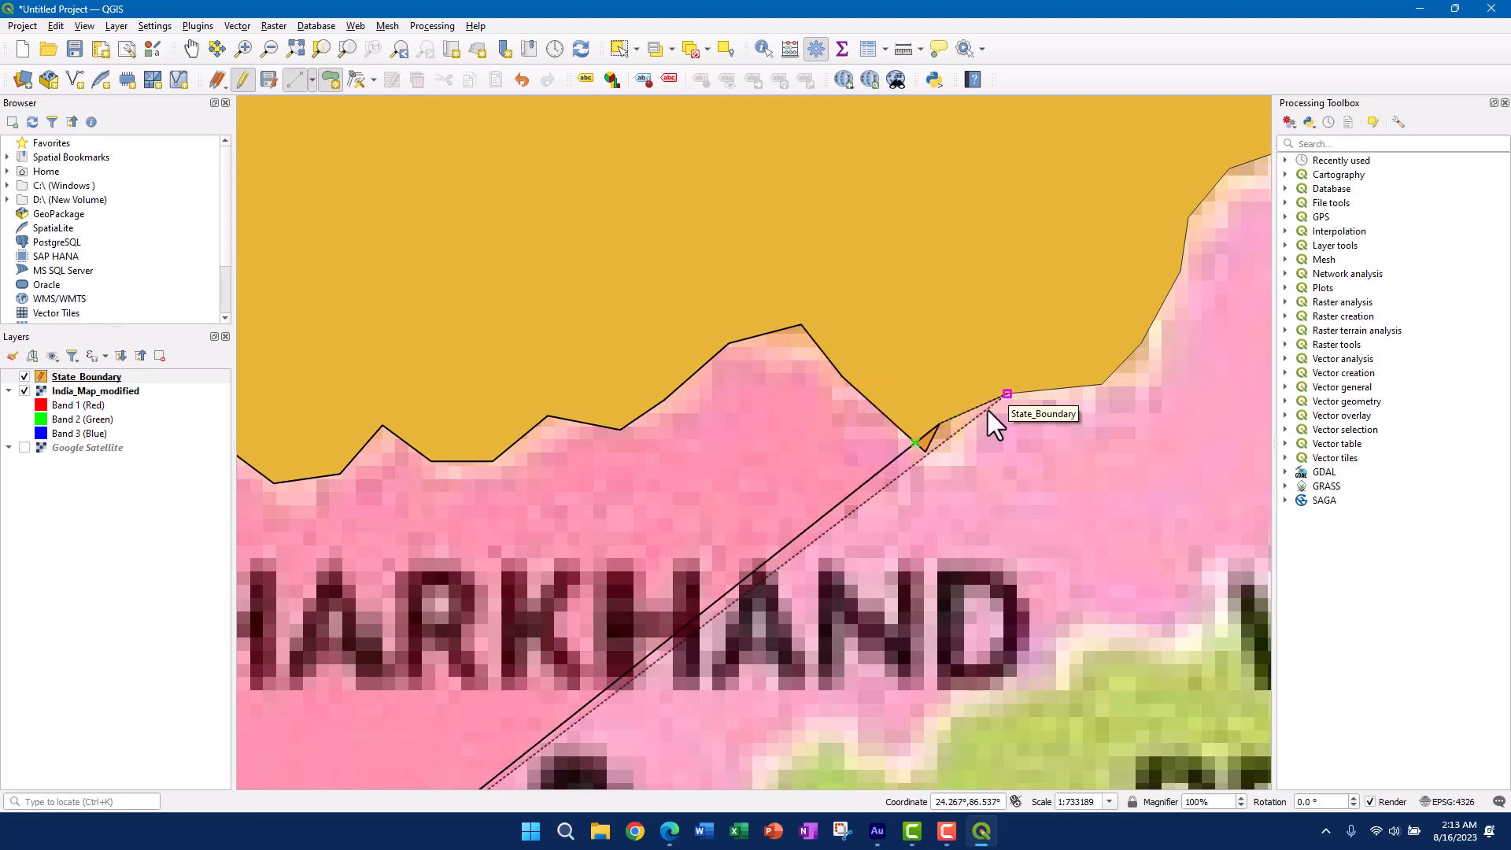
scroll(852, 496, up, 3)
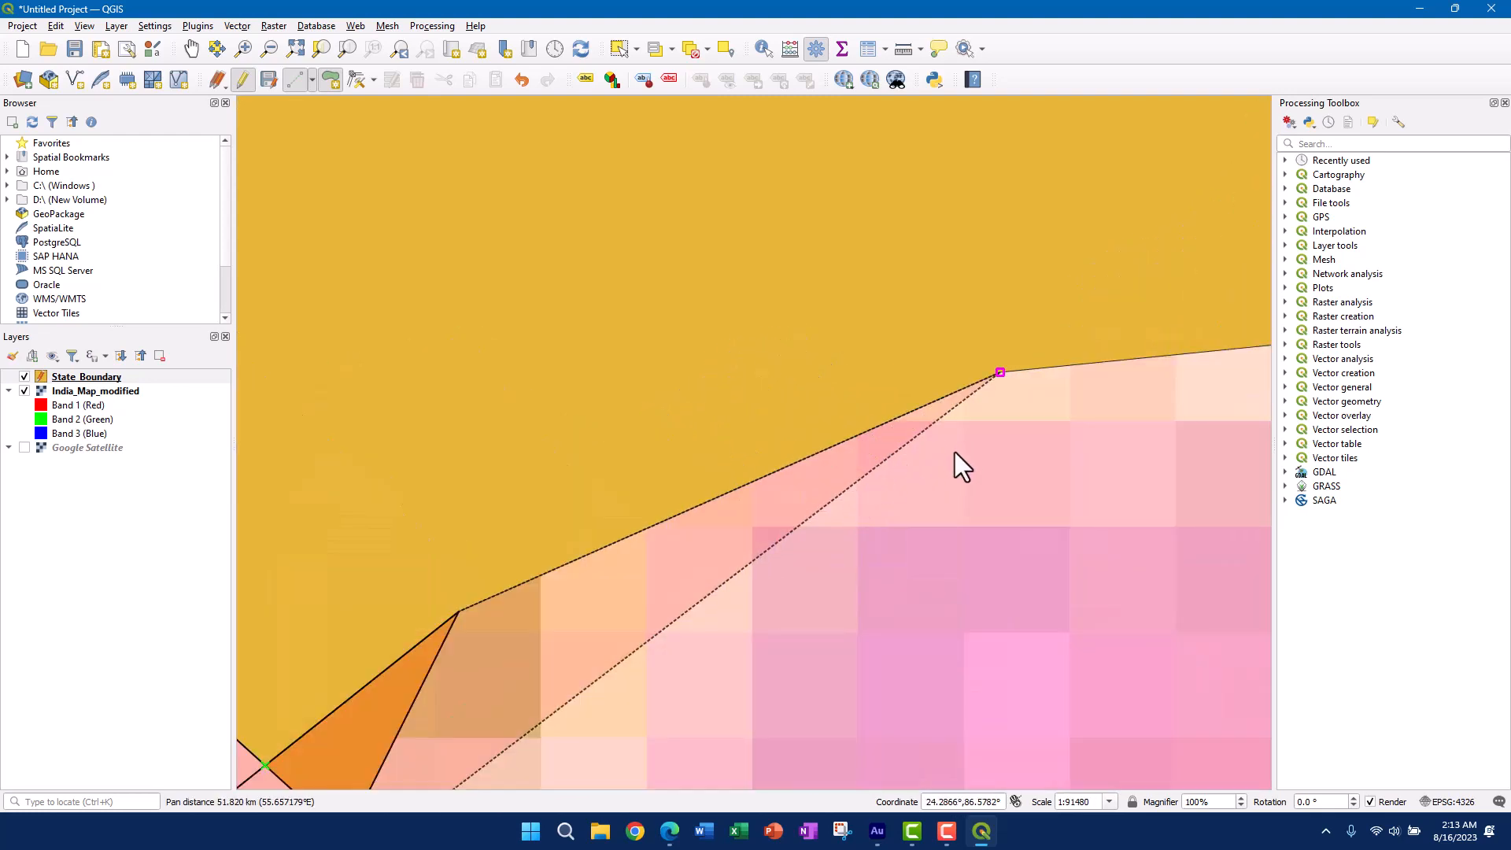
click(1001, 373)
scroll(1036, 438, down, 3)
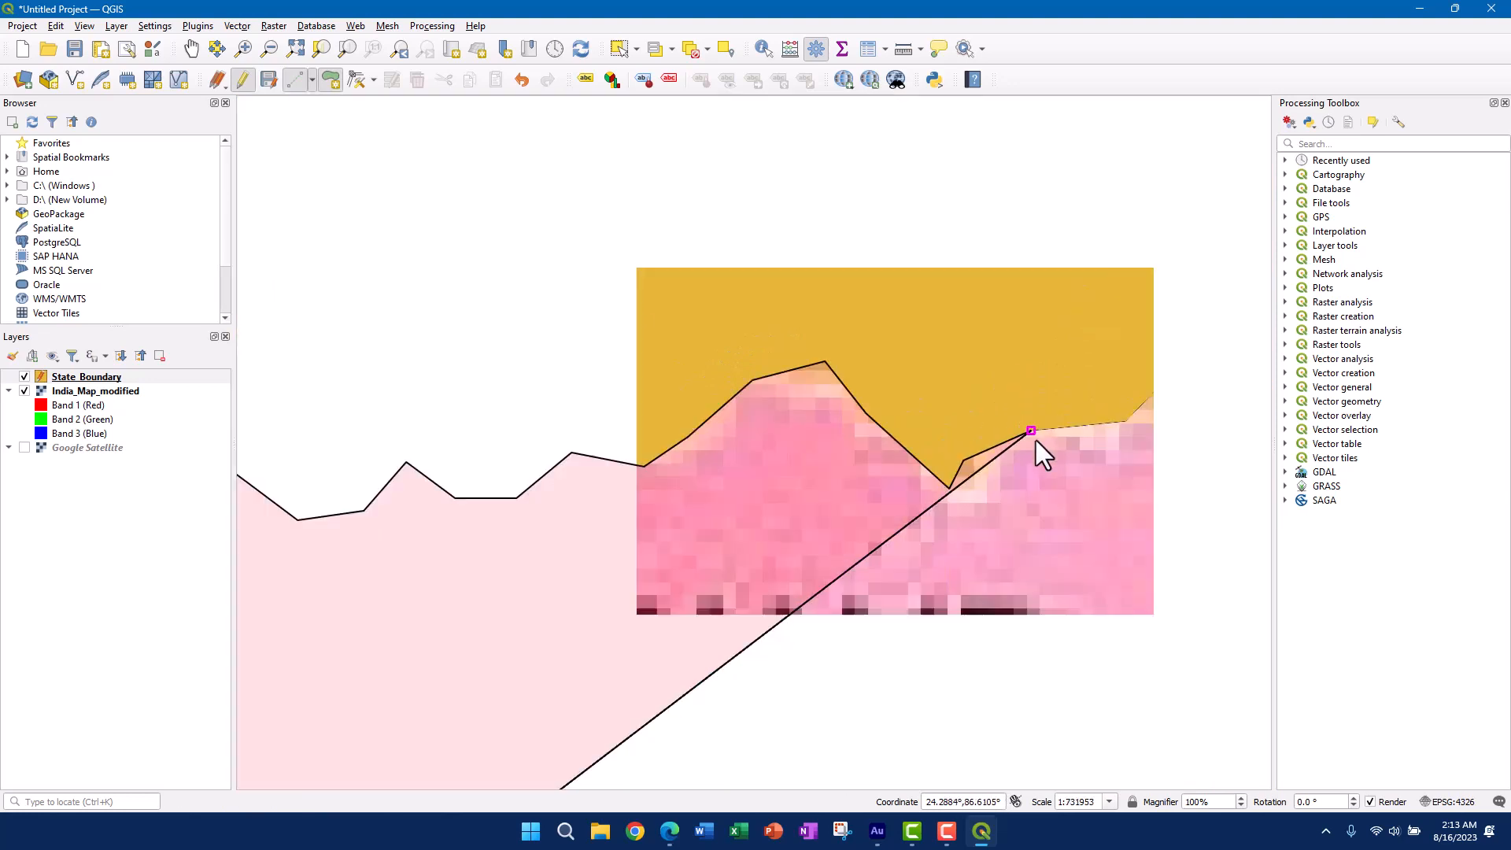
- Snap the Jharkhand polygon along Bihar's southeastern edge up to the shared vertex at Jharkhand's northeastern tip
drag(1041, 442, 515, 488)
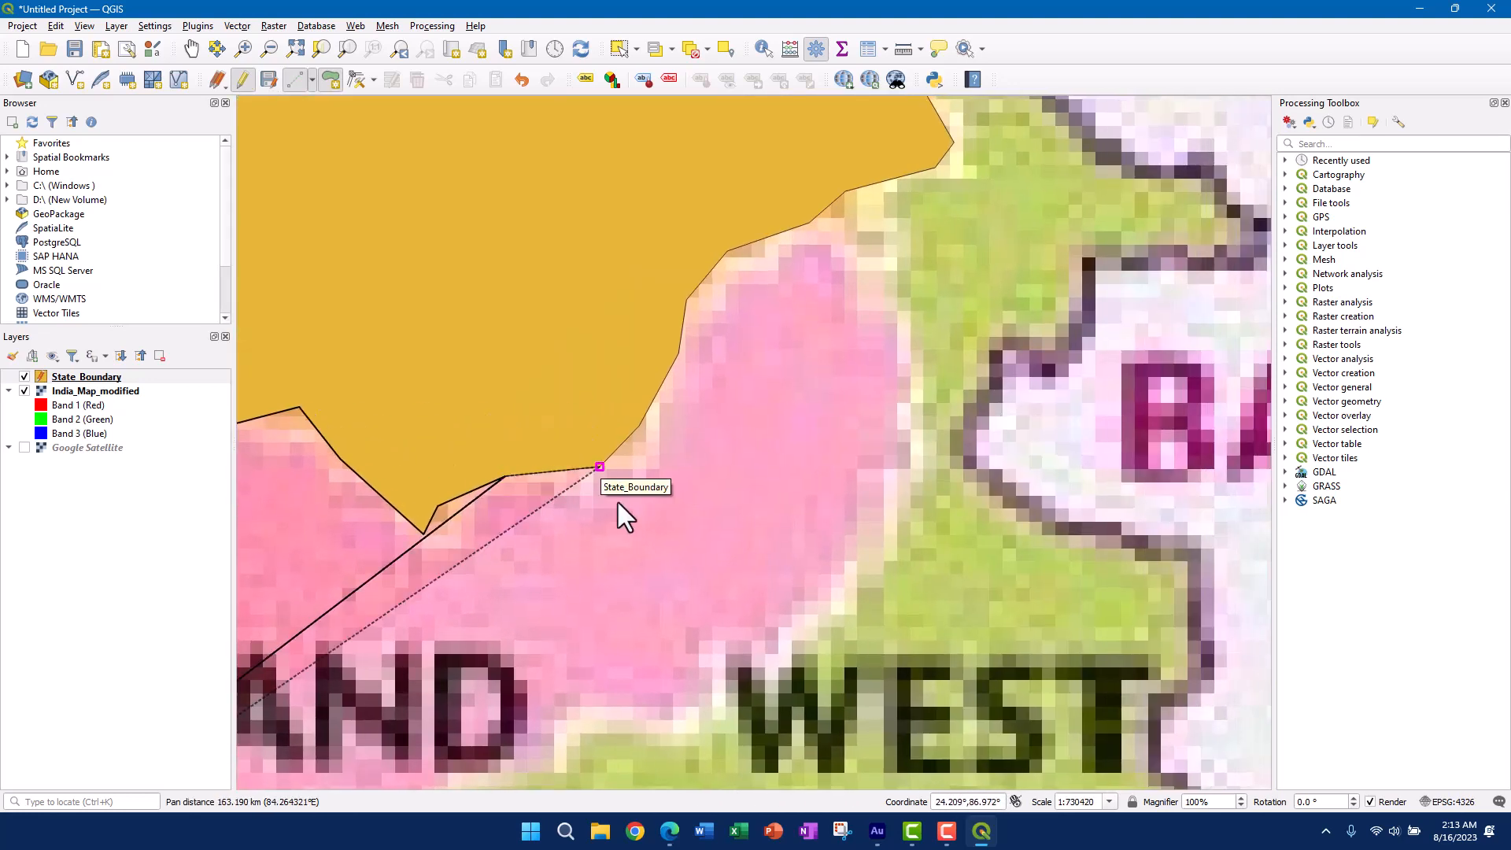
click(599, 468)
click(639, 427)
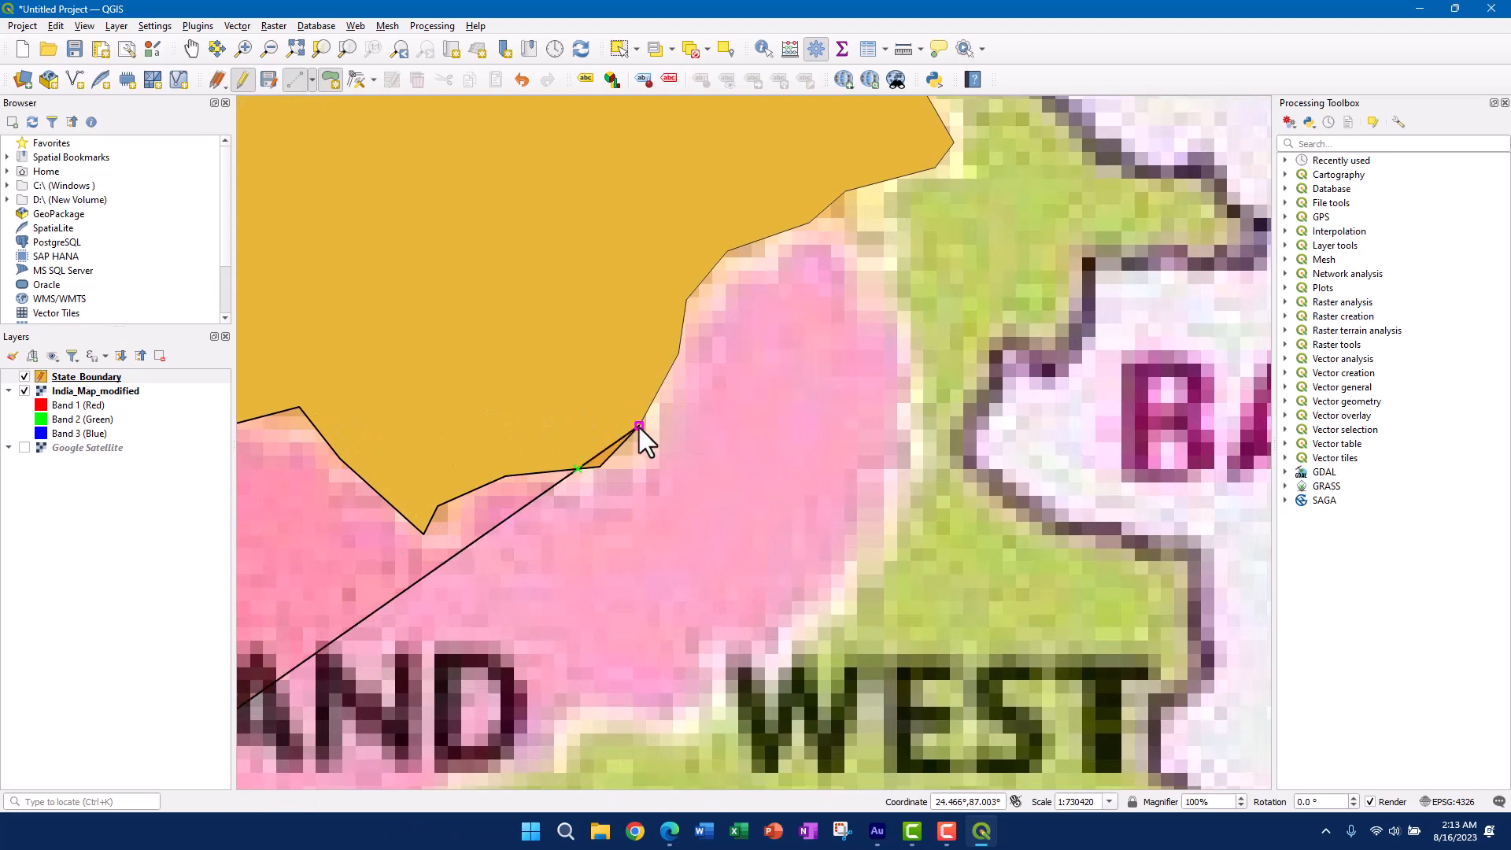
click(678, 354)
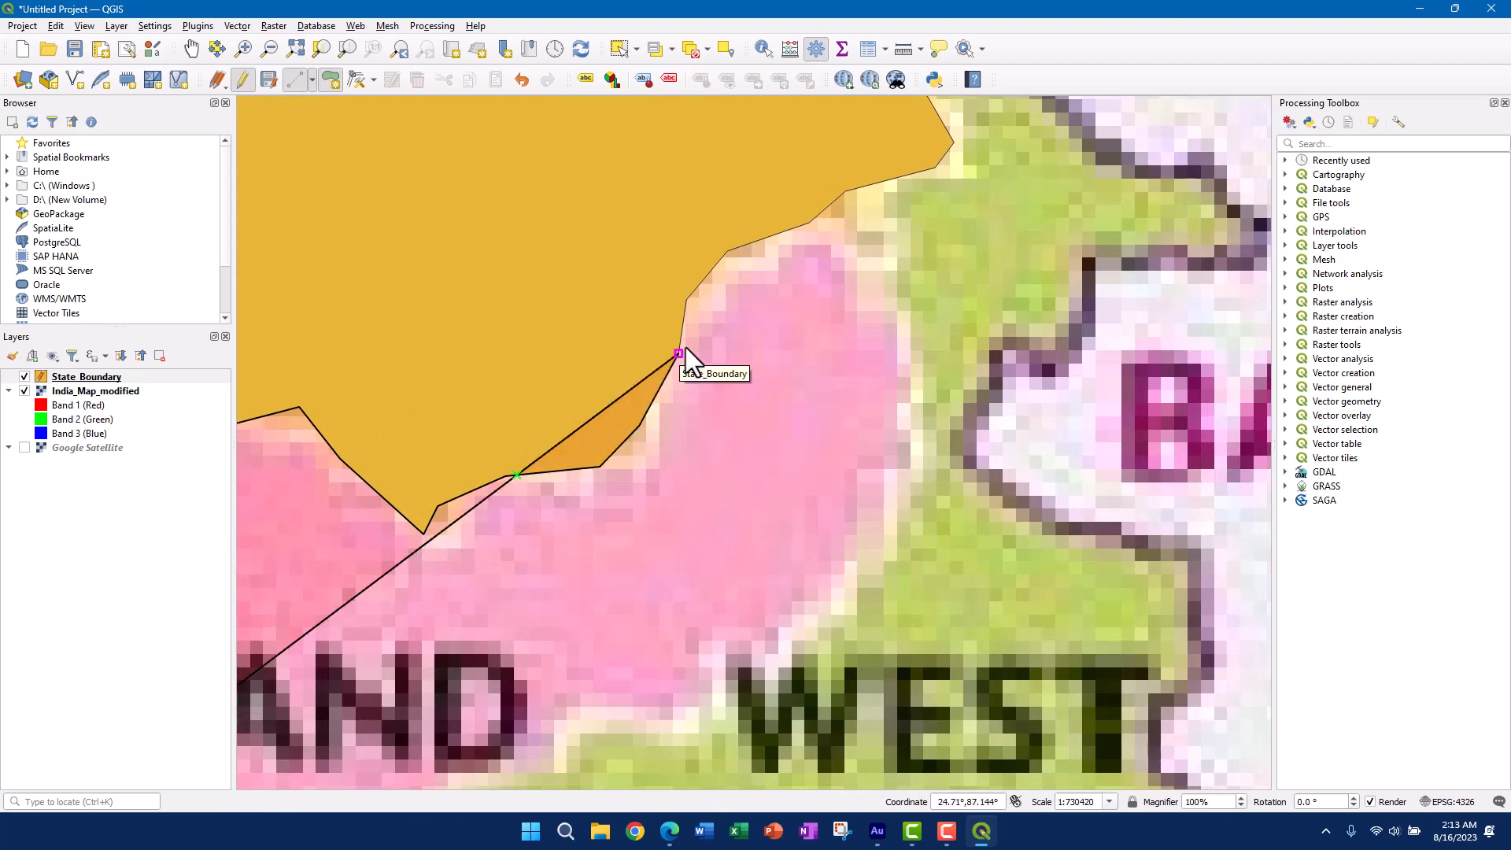
click(687, 300)
click(727, 253)
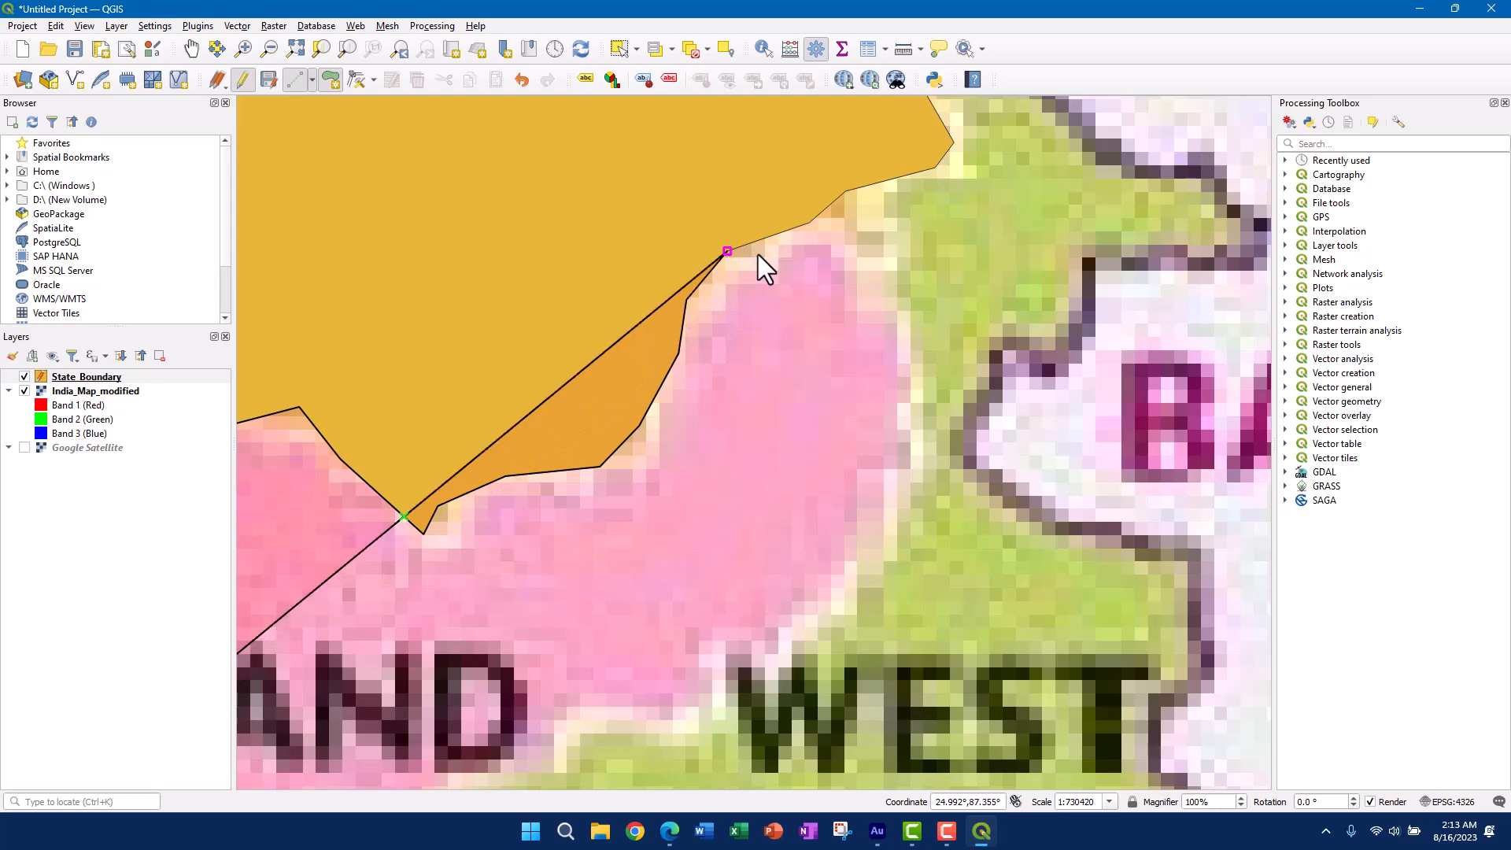
click(807, 227)
- Trace Jharkhand's eastern border with West Bengal from the northeastern tip down to just west of the WEST label
click(876, 314)
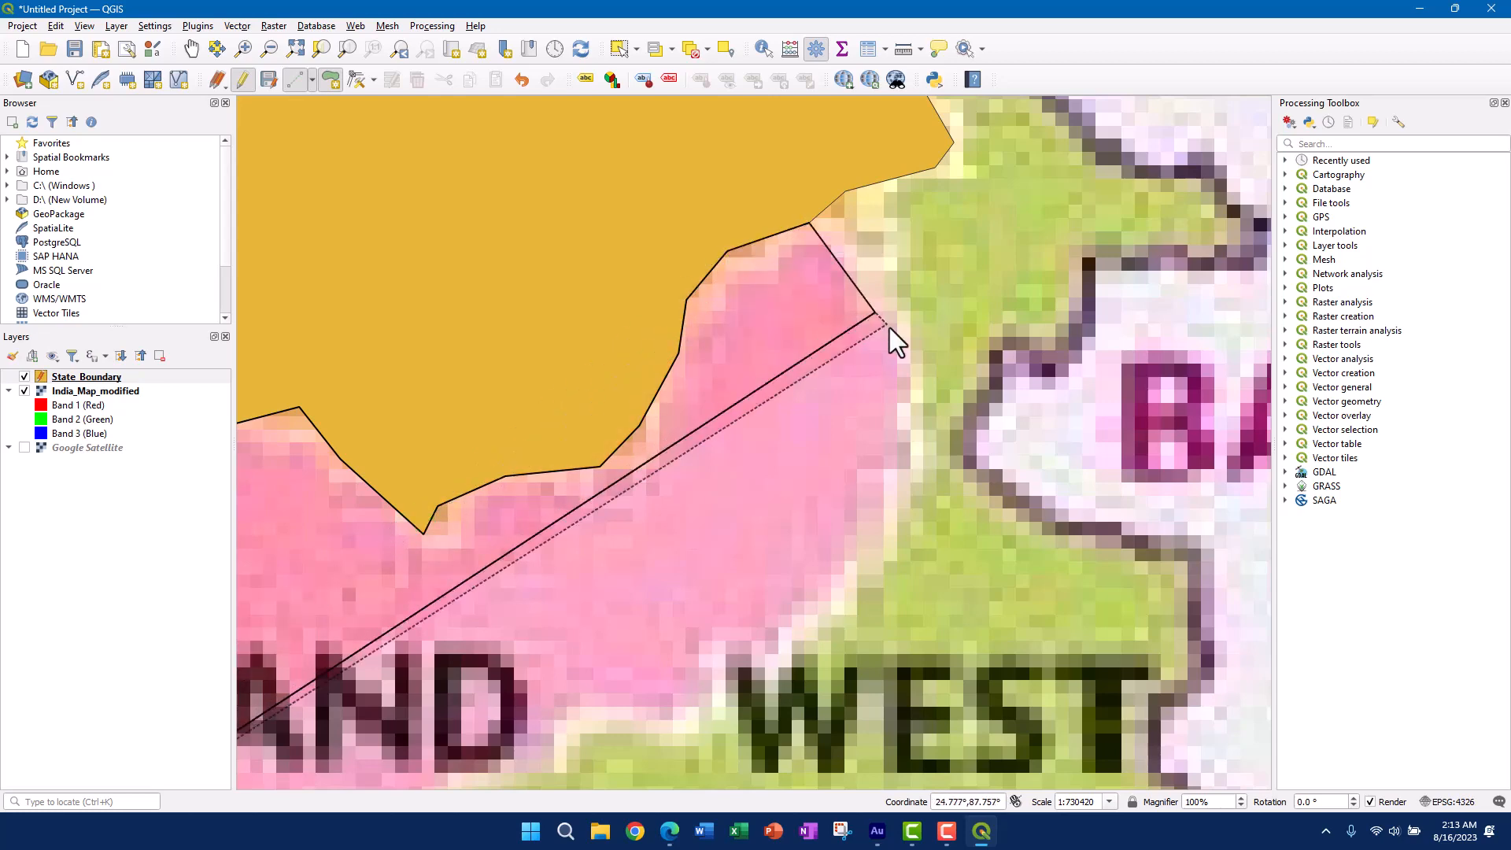
scroll(898, 435, down, 2)
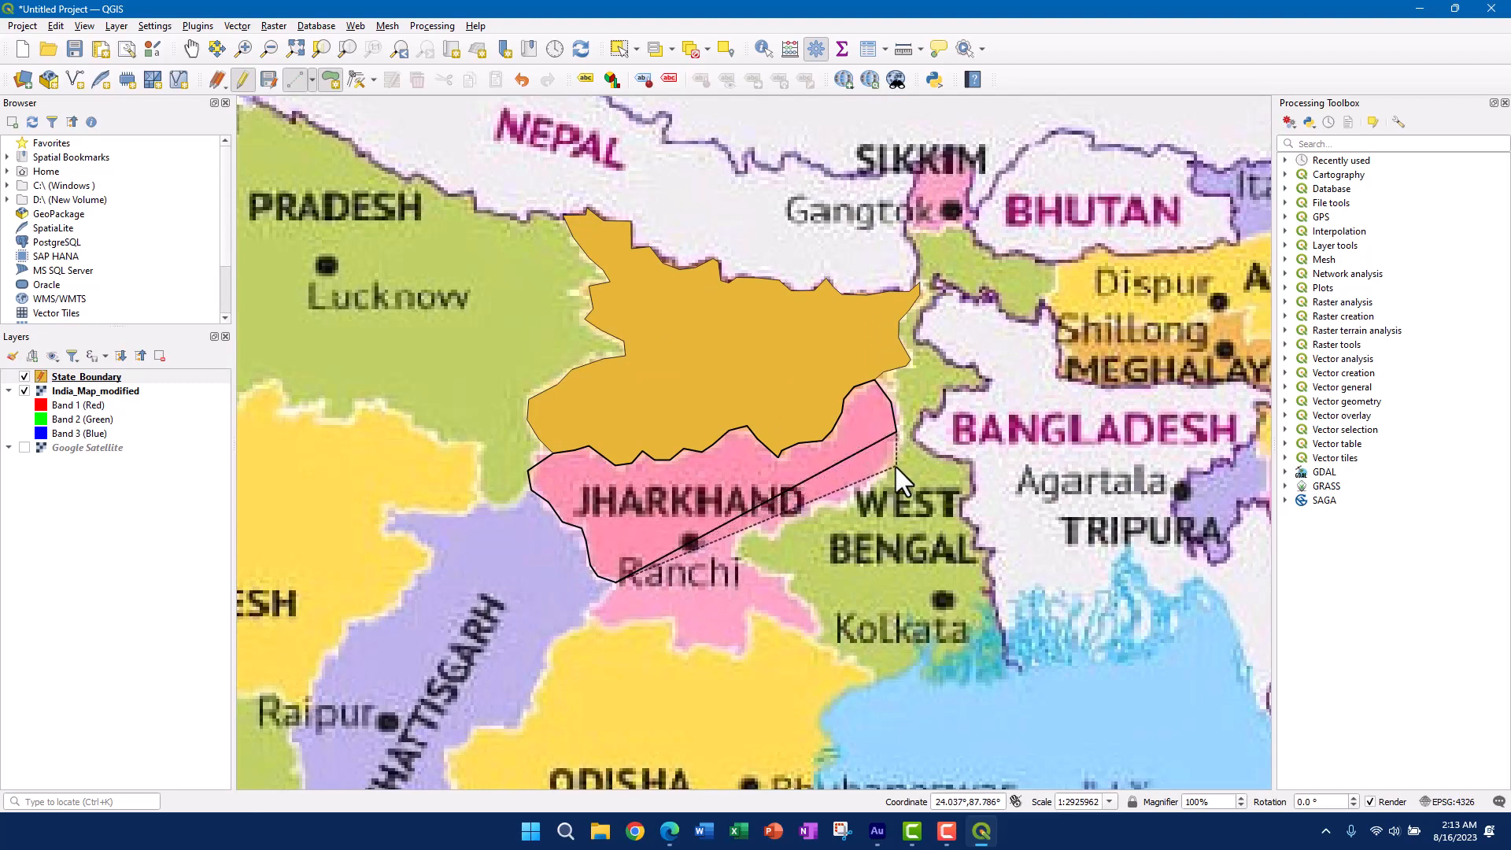
click(895, 466)
scroll(867, 481, up, 3)
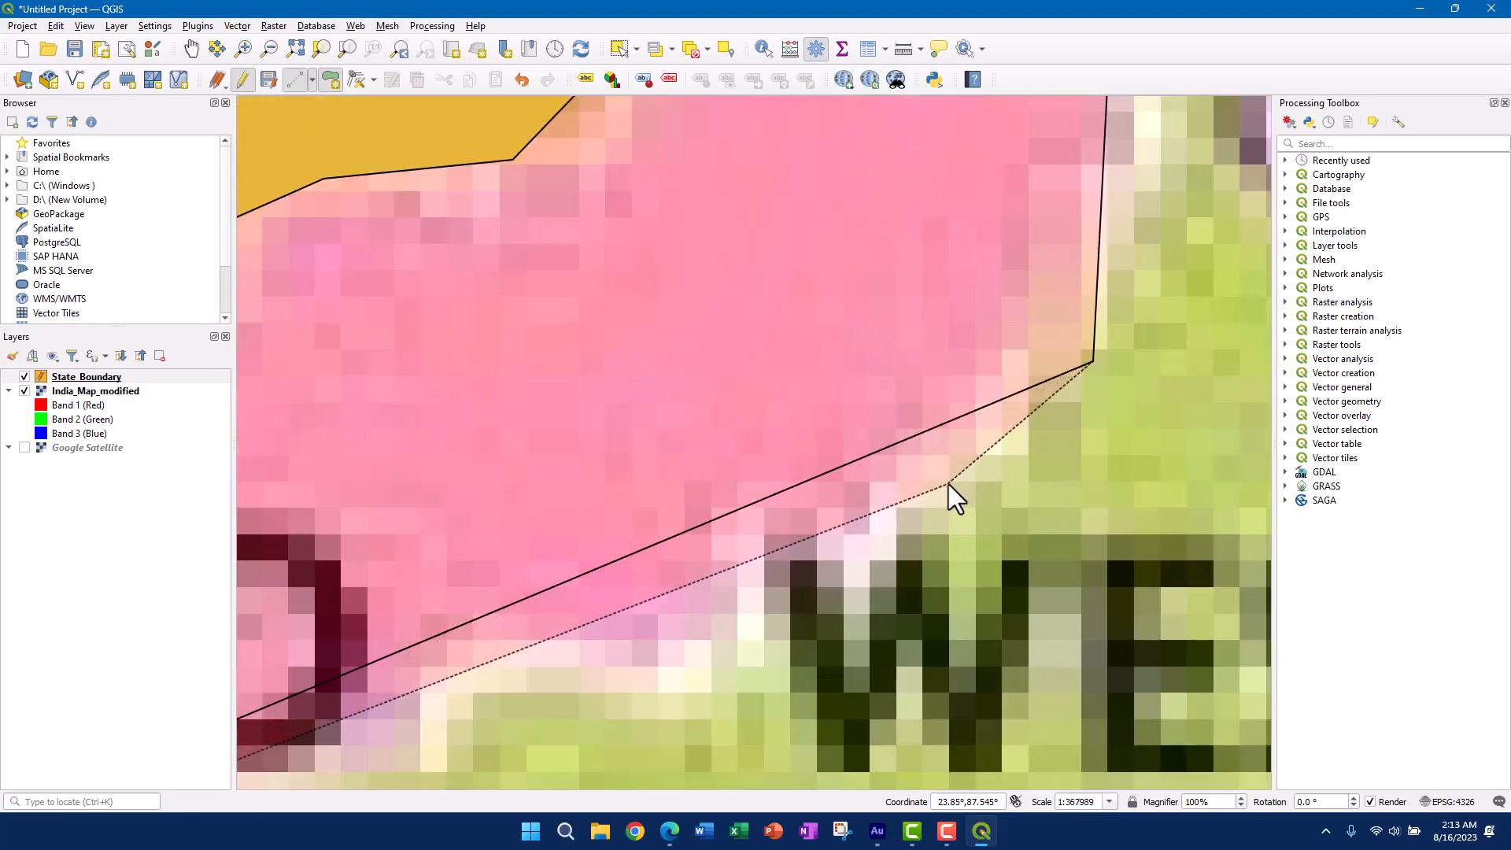
click(954, 464)
click(869, 505)
click(752, 538)
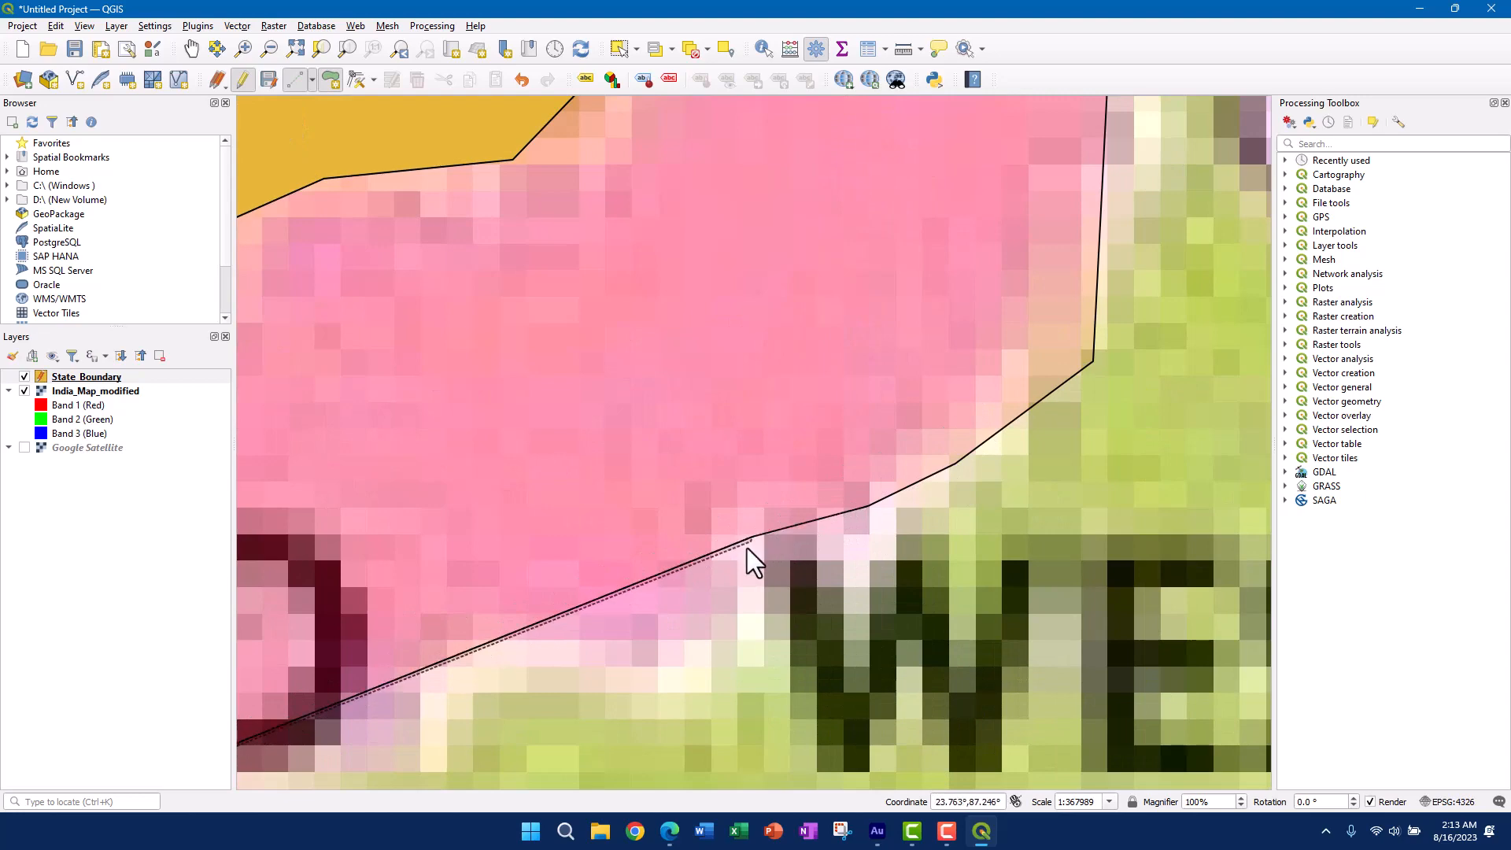
click(694, 591)
- Continue the Jharkhand polygon southwest along the West Bengal border, passing just below the end of the JHARKHAND label
scroll(694, 591, down, 1)
drag(627, 574, 952, 357)
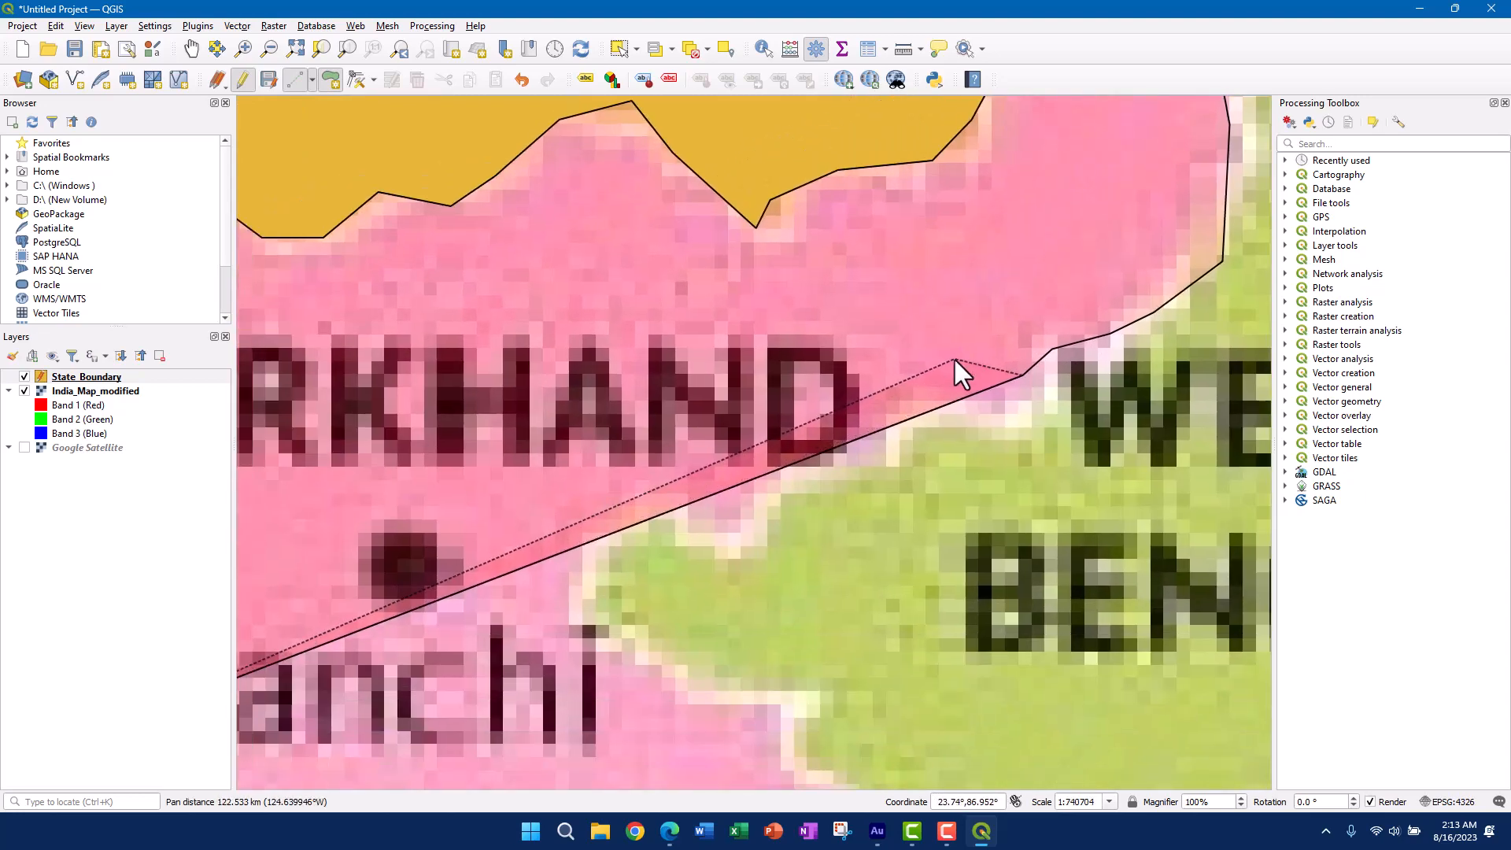
click(958, 415)
click(895, 429)
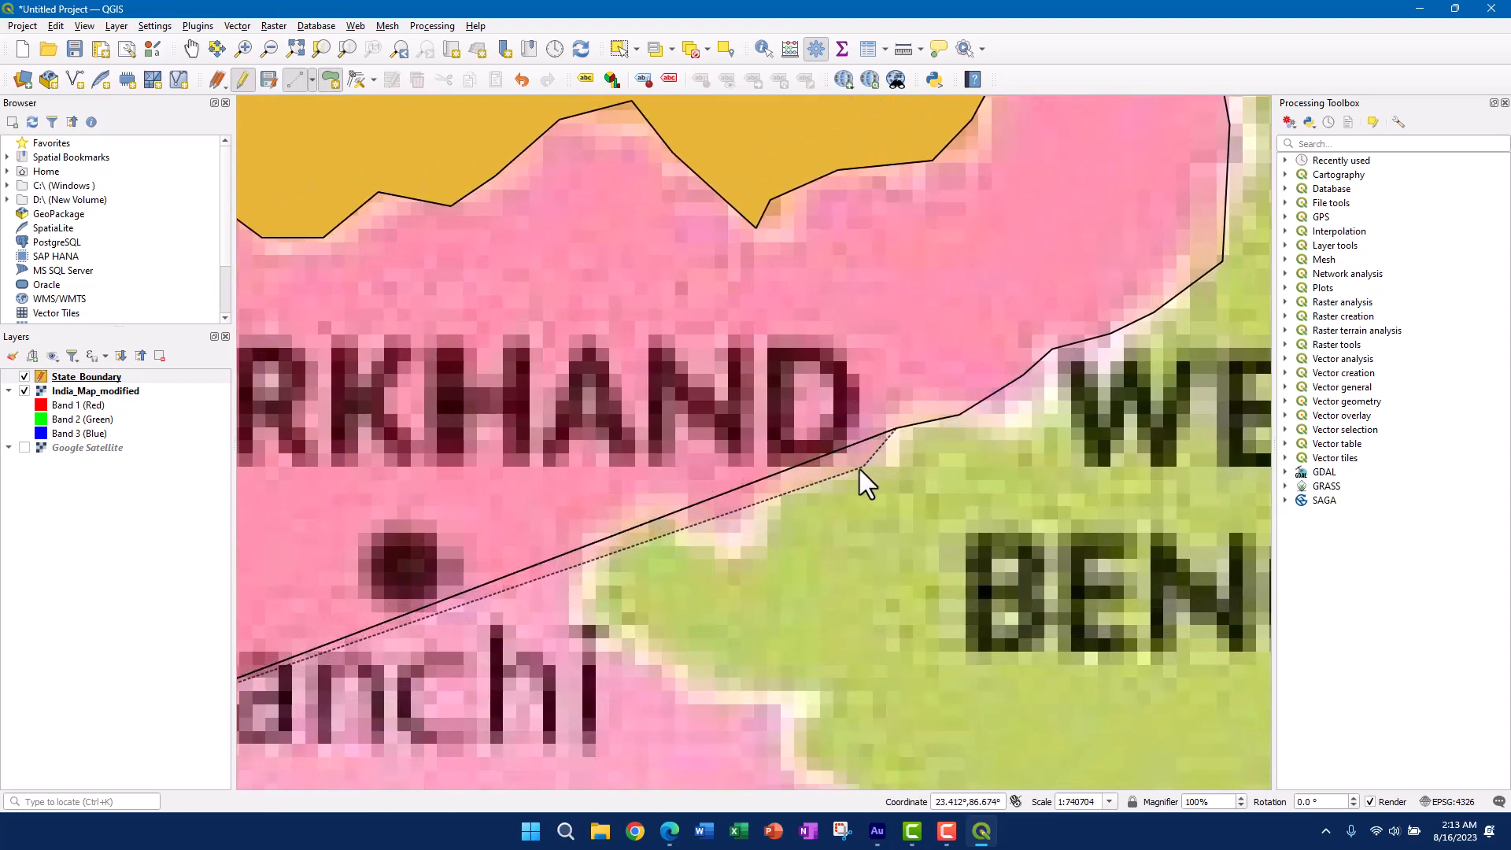
click(858, 470)
click(790, 478)
click(743, 526)
click(689, 523)
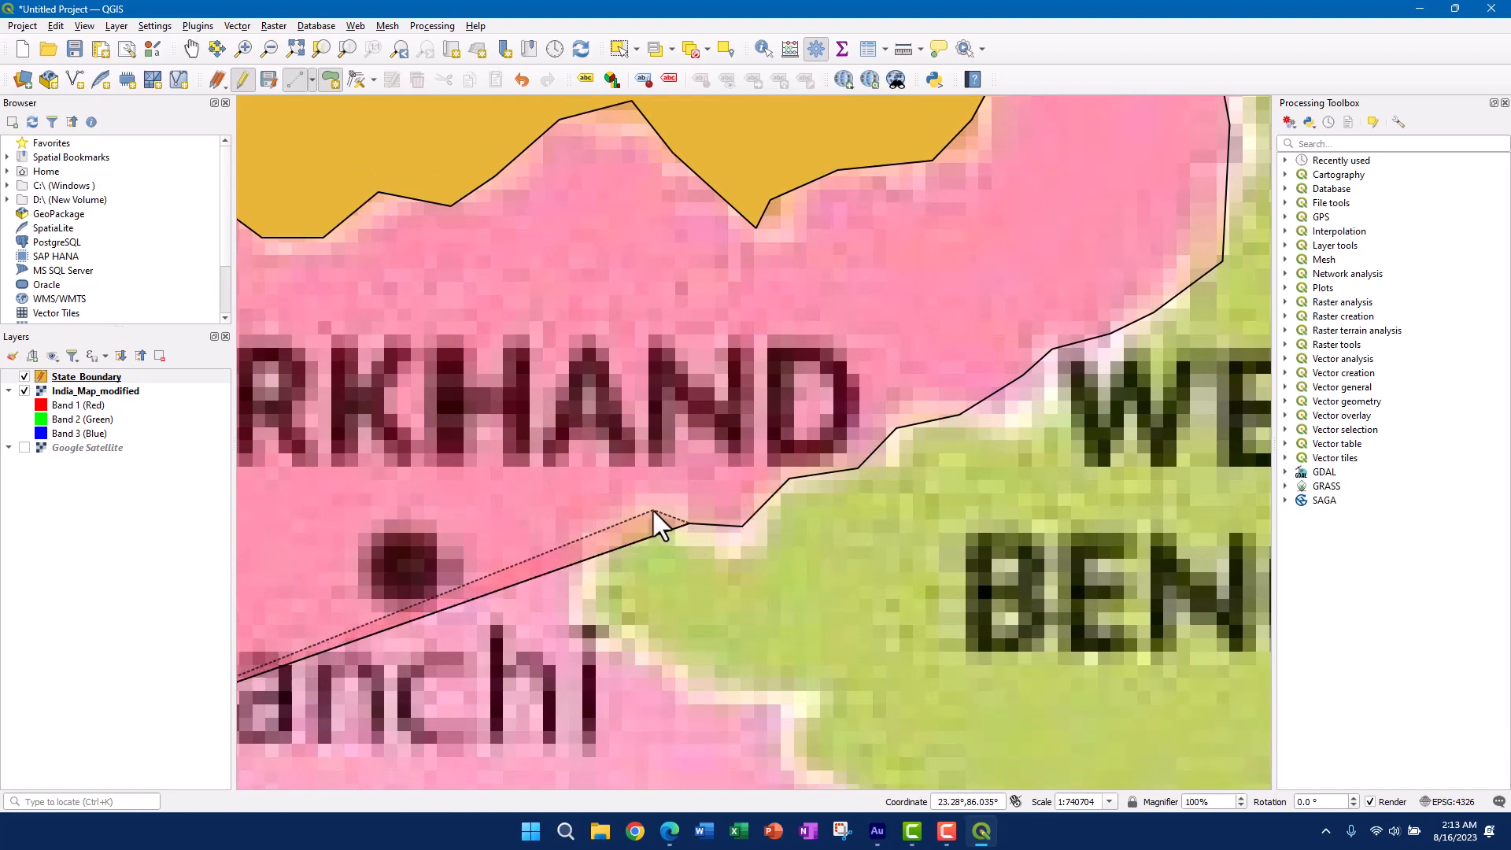
- Trace the Jharkhand border around West Bengal's westward bulge beside Ranchi
click(652, 510)
click(605, 533)
click(579, 568)
click(592, 616)
click(659, 663)
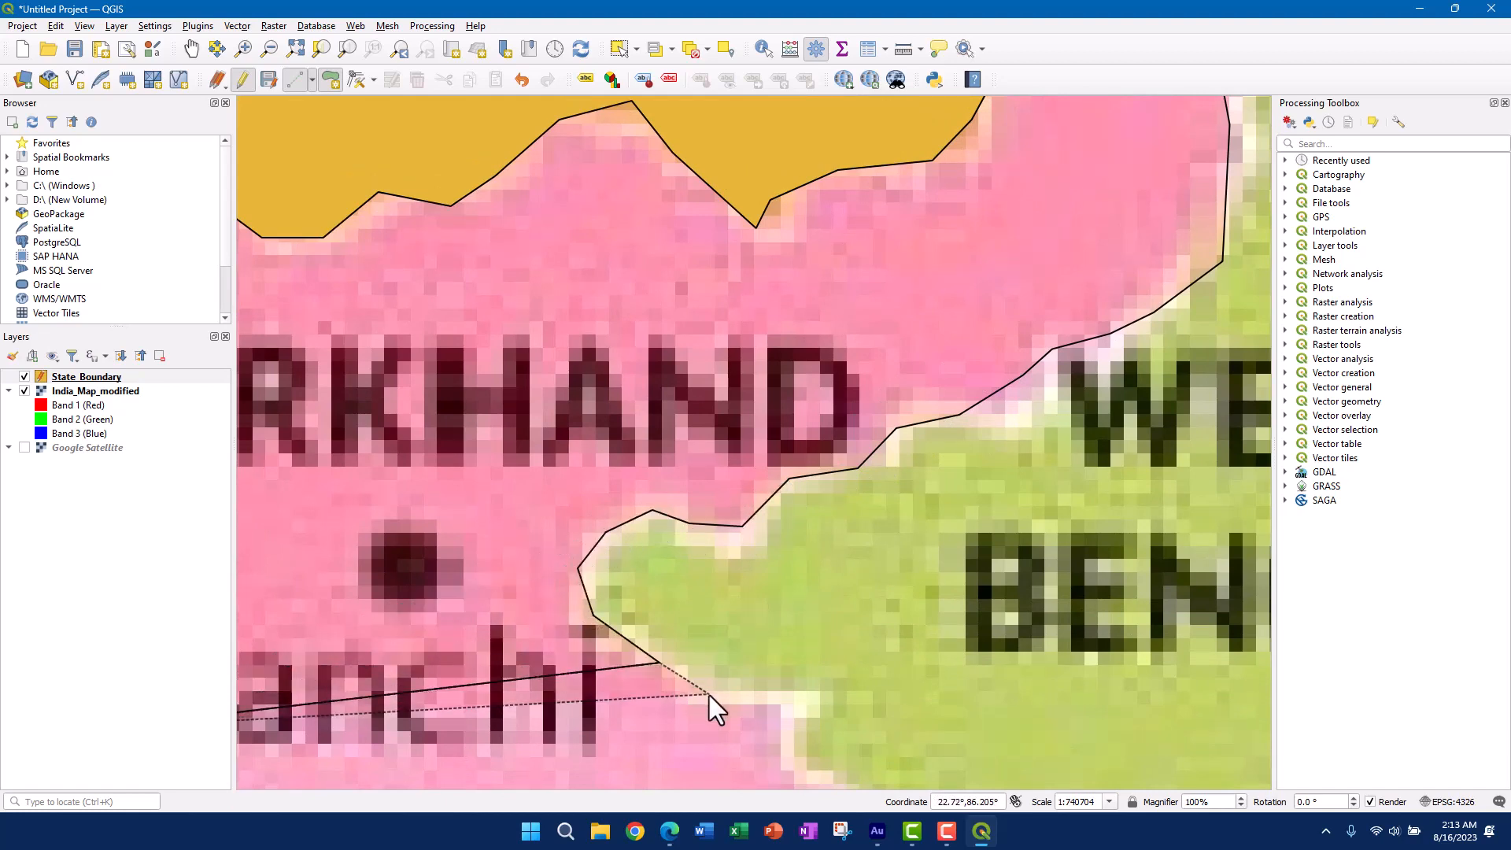
- Extend the Jharkhand polygon along the West Bengal side of the state's southeastern arm
scroll(725, 692, down, 2)
scroll(826, 499, up, 1)
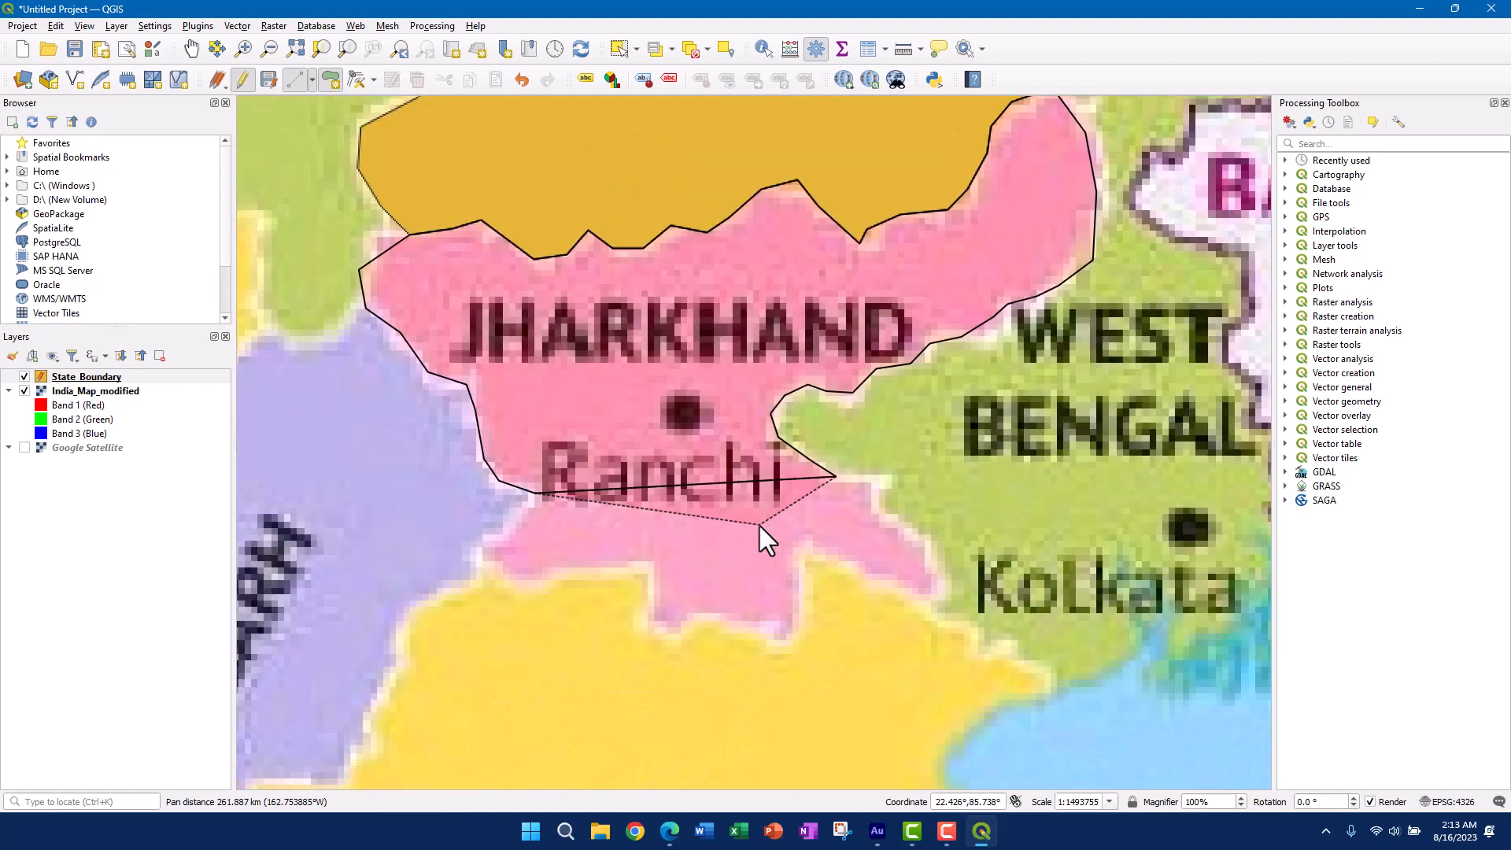
scroll(758, 526, up, 2)
scroll(1010, 383, down, 1)
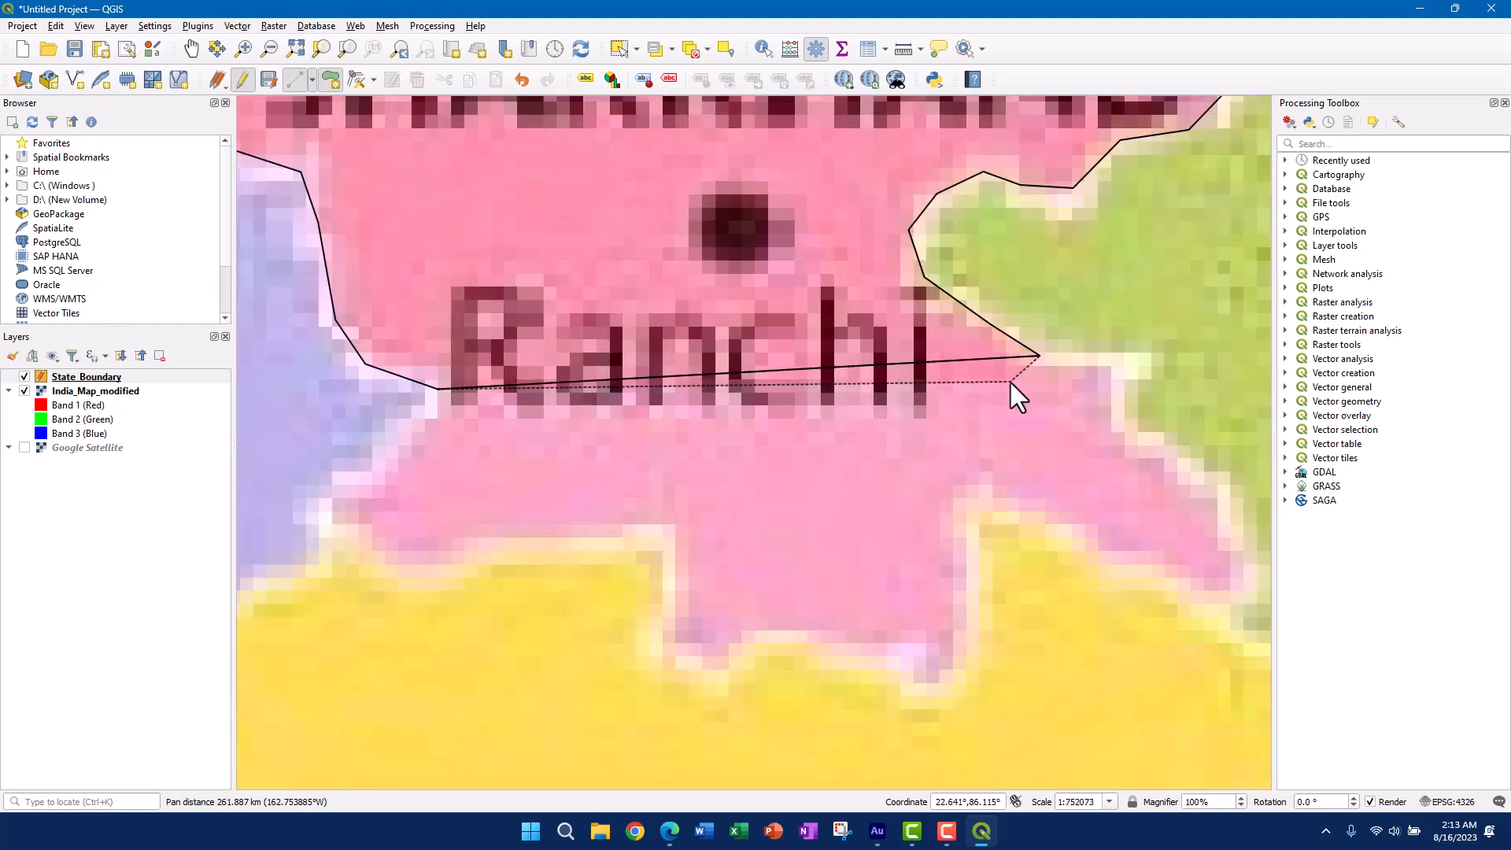
click(1098, 370)
click(1124, 427)
click(1148, 456)
click(1227, 494)
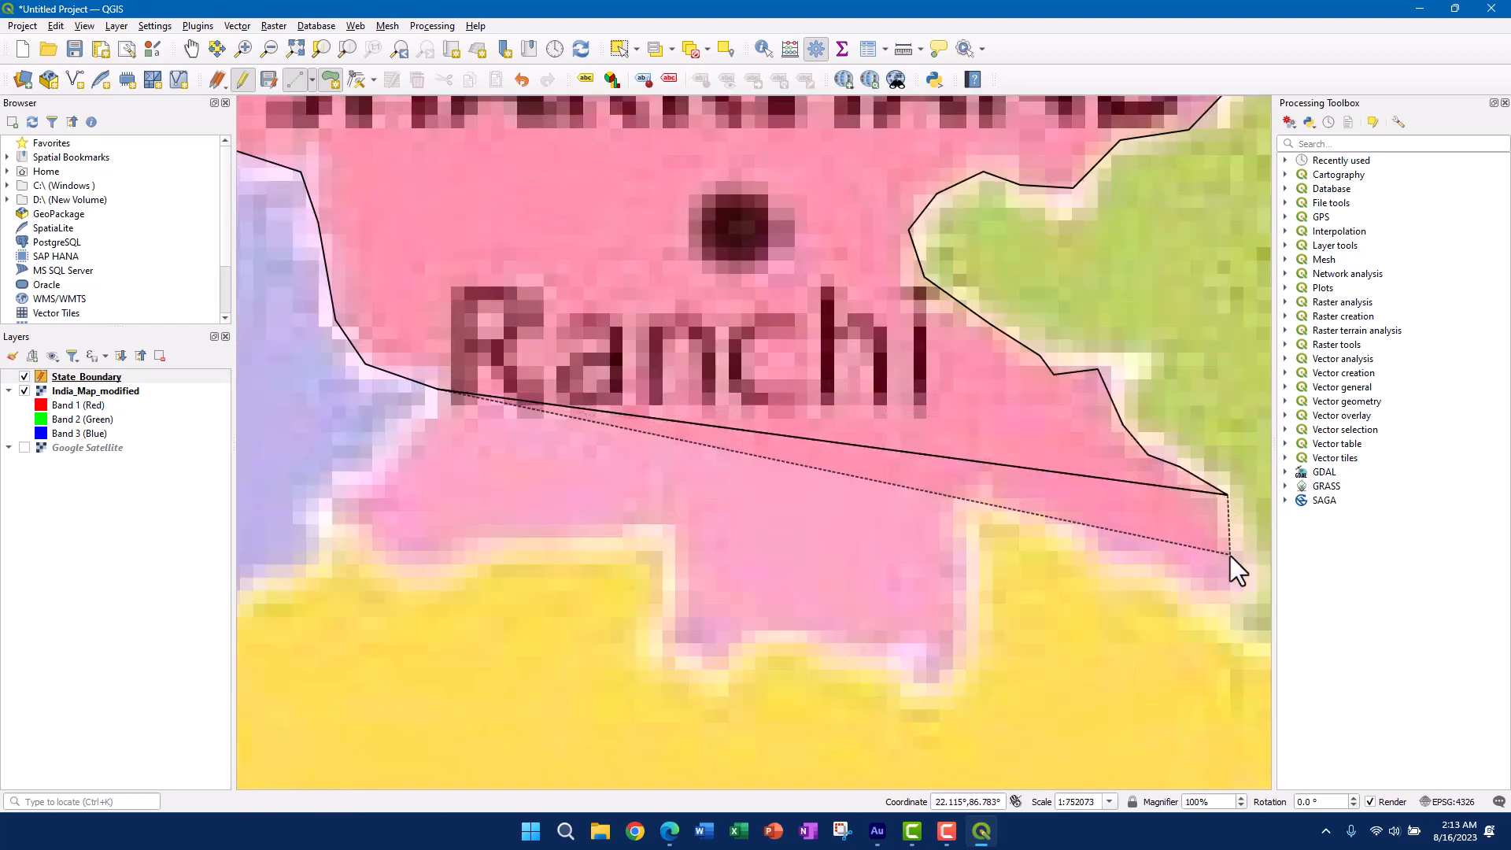
- Round the tip of Jharkhand's southeastern arm and trace its Odisha side back to the inner notch
click(1229, 589)
click(1188, 600)
click(1103, 547)
click(990, 492)
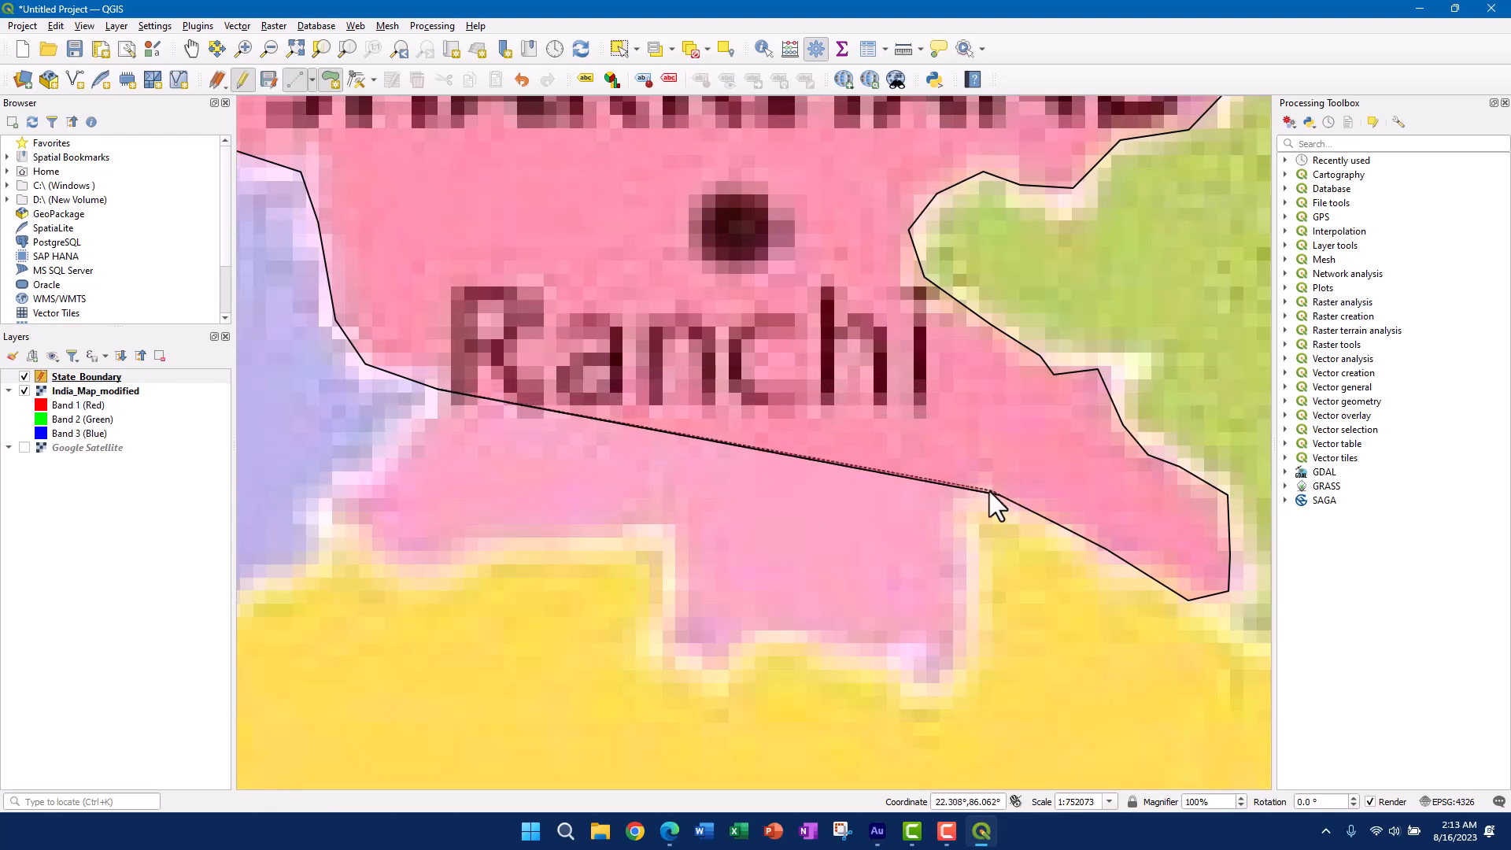
click(951, 480)
- Trace the eastern side and bottom edge of Jharkhand's central southern lobe along the Odisha border
click(942, 517)
click(957, 547)
click(965, 589)
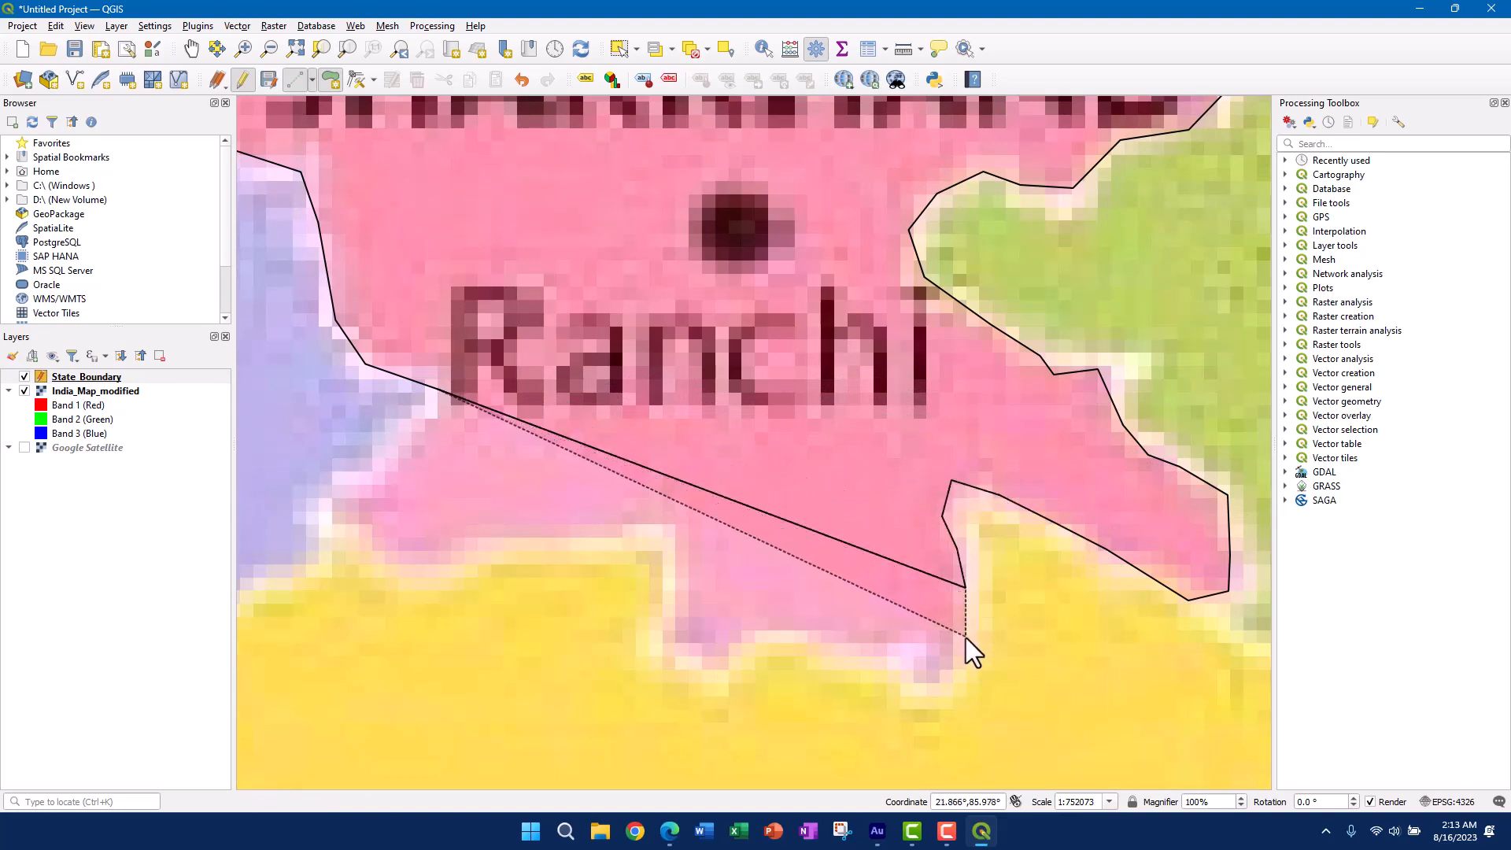
click(952, 677)
click(932, 688)
click(867, 659)
click(797, 637)
click(757, 637)
click(732, 652)
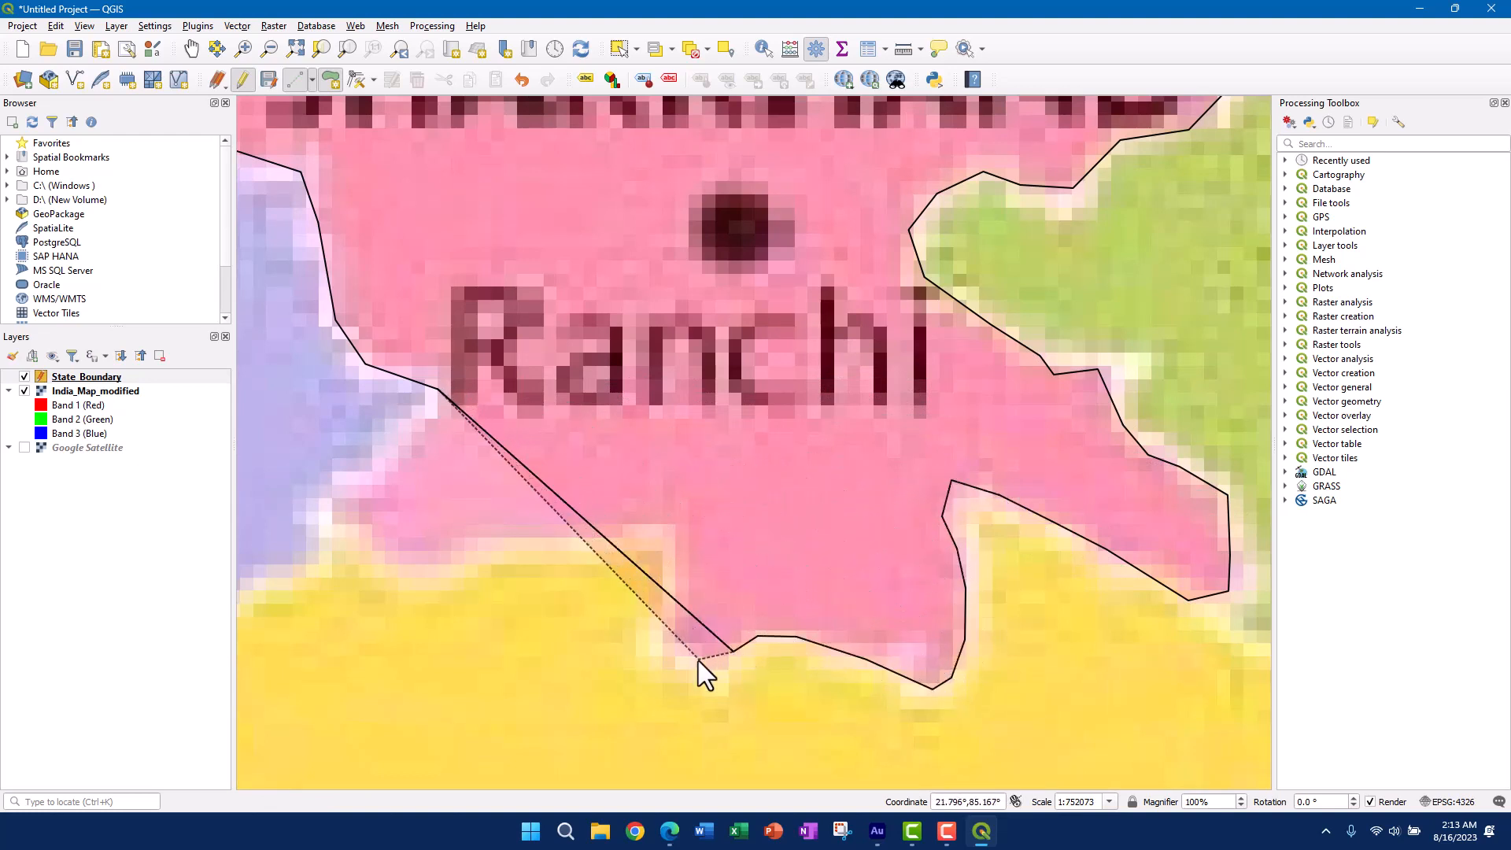
- Round the southwestern corner of Jharkhand's central lobe and trace its western side up to the inner corner
click(697, 660)
click(666, 642)
click(649, 608)
click(673, 570)
click(675, 539)
click(653, 519)
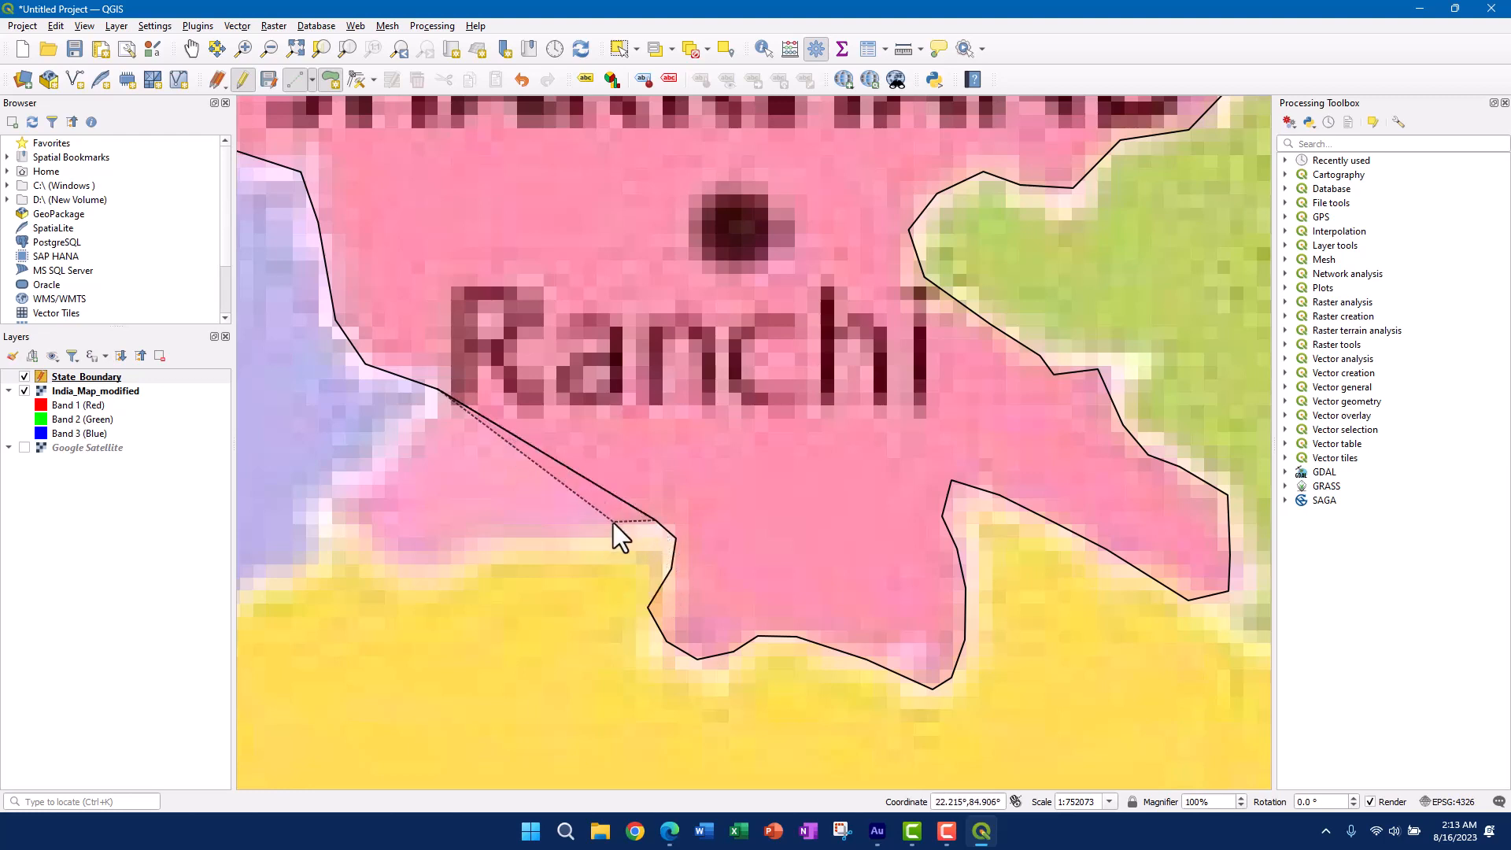
- Extend the Jharkhand polygon westward along the Odisha border toward the state's southwestern corner
click(613, 522)
click(573, 530)
click(542, 530)
click(484, 535)
click(431, 550)
click(404, 545)
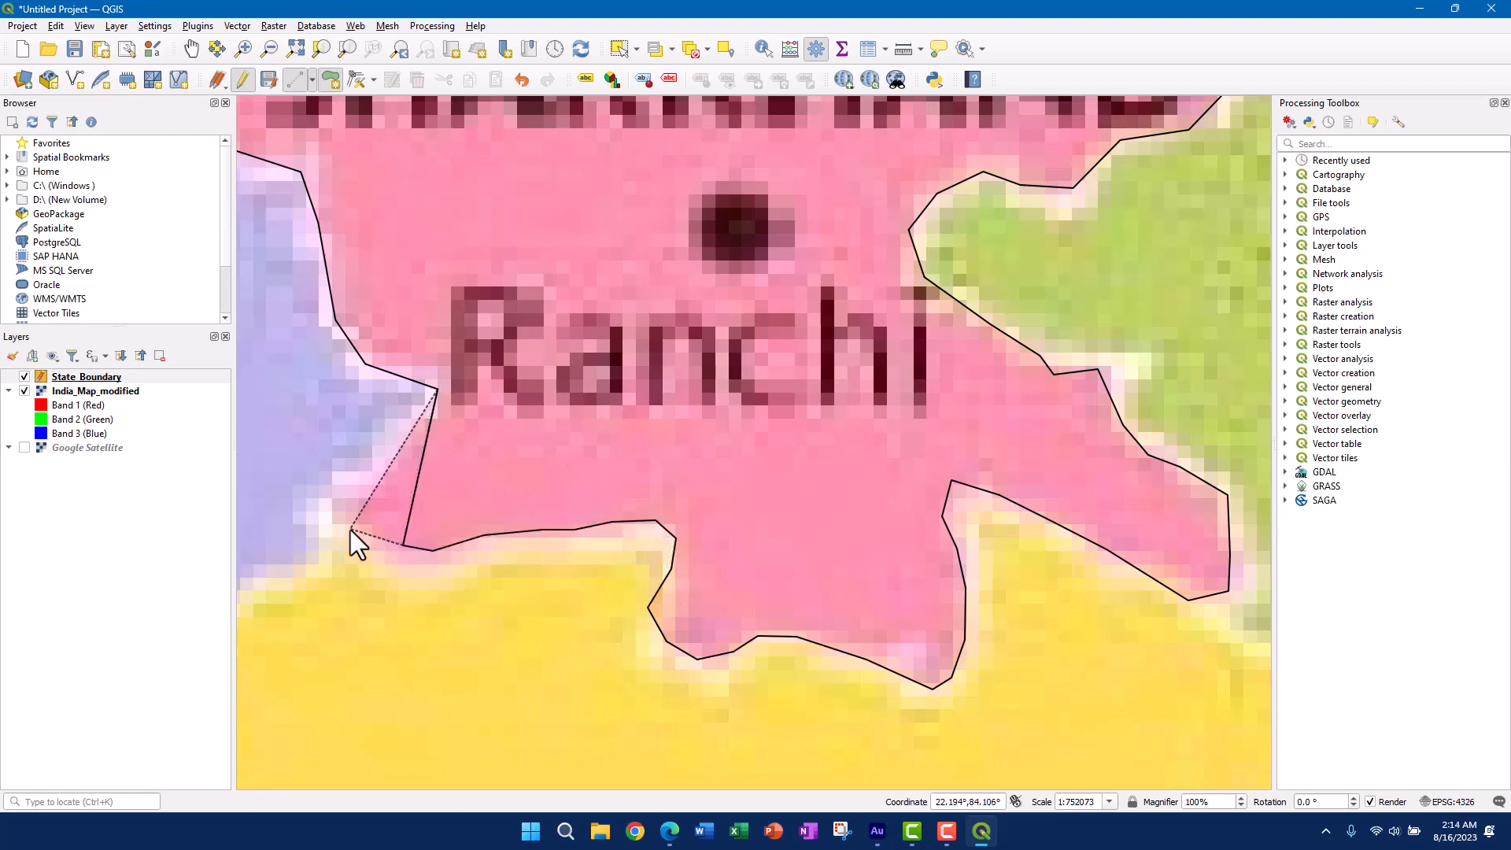
- Round Jharkhand's southwestern corner, trace the Chhattisgarh border back toward the starting vertex, and finish the polygon
click(351, 528)
click(332, 510)
click(360, 480)
click(403, 460)
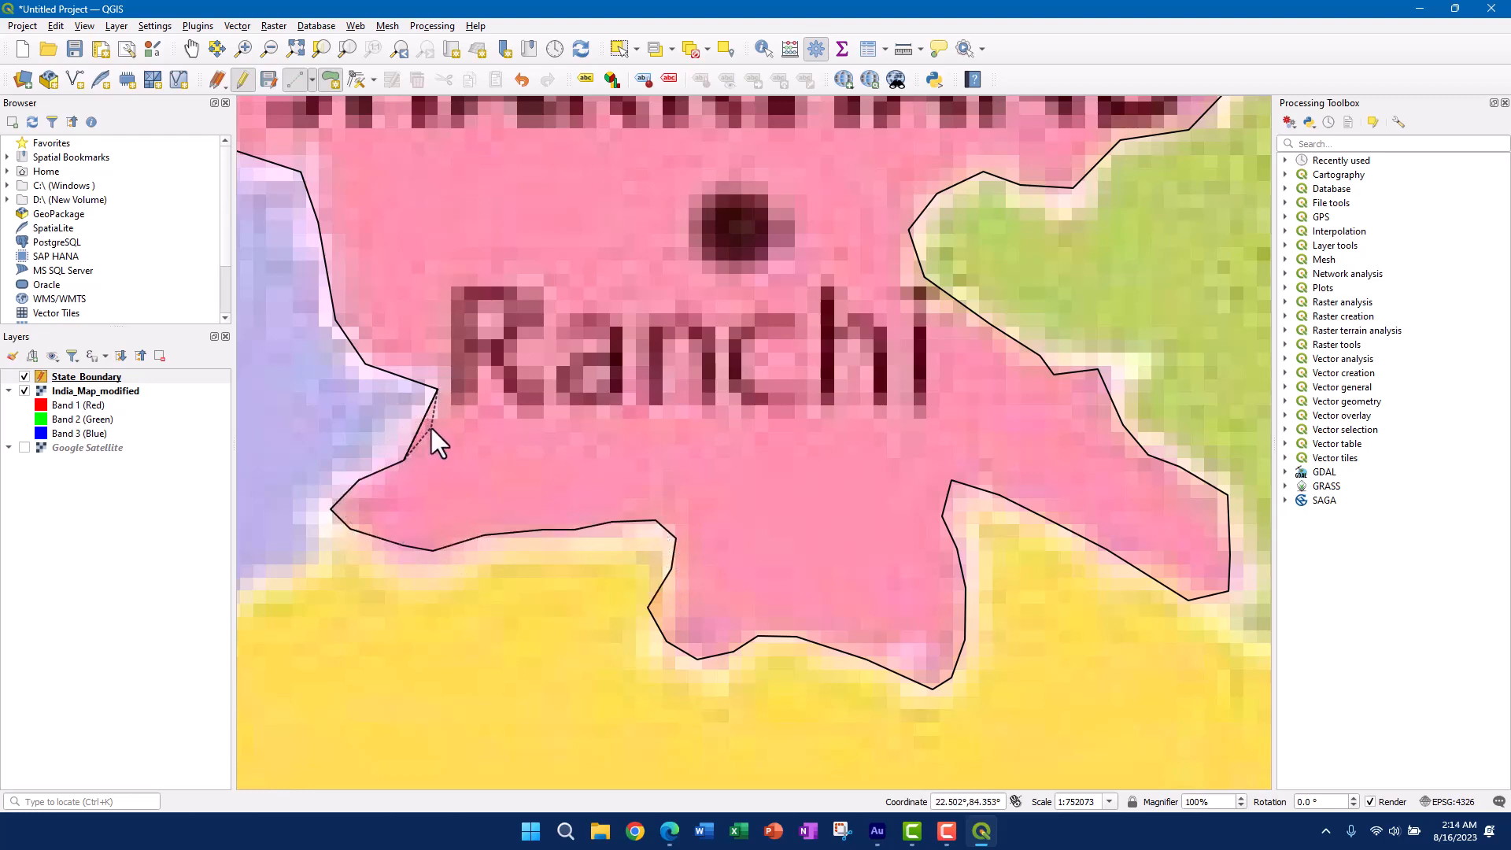
scroll(432, 422, down, 1)
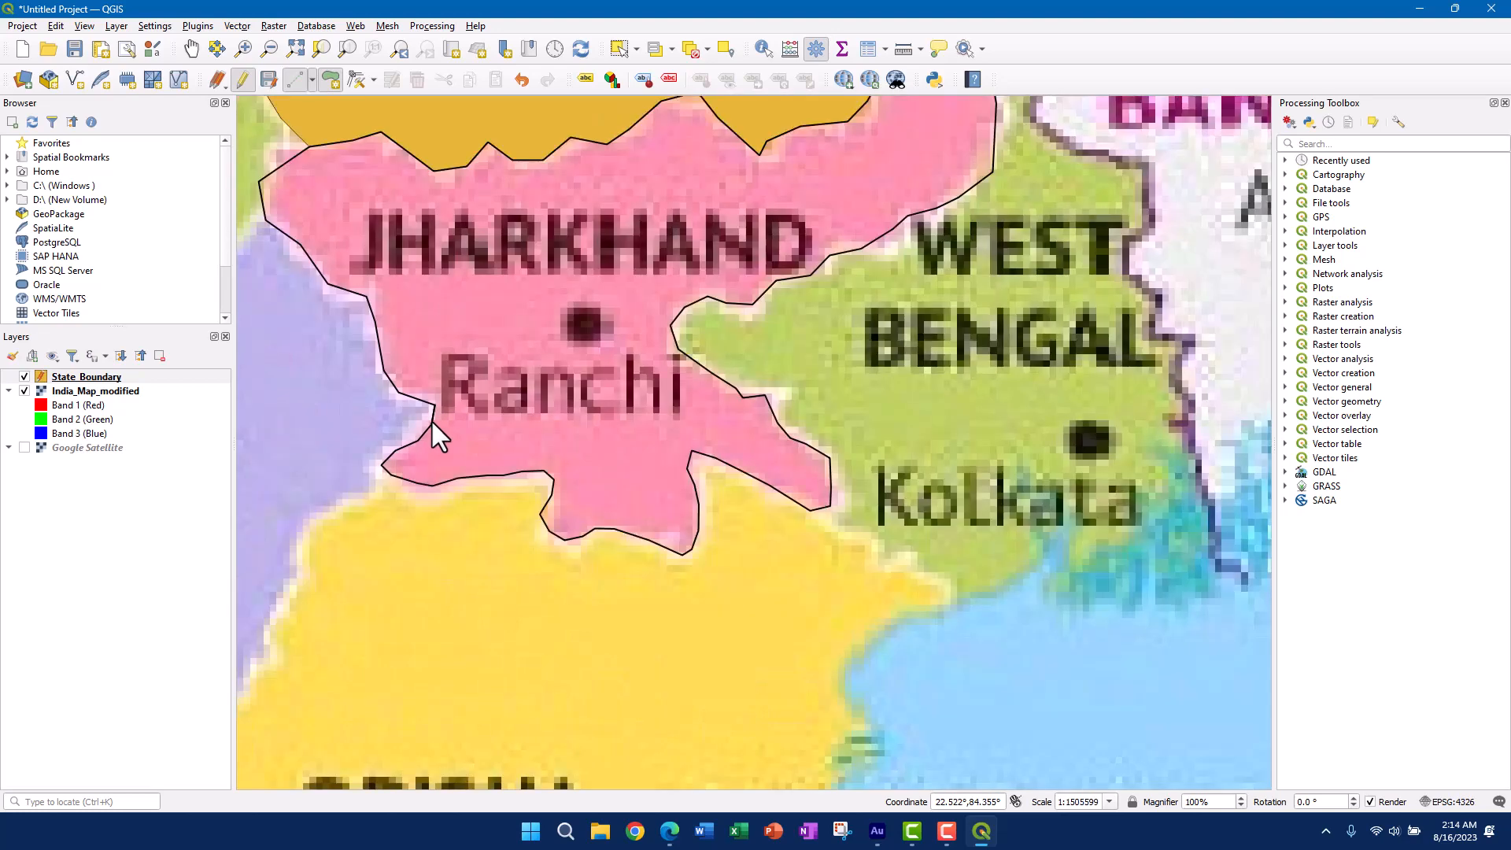
scroll(431, 421, down, 1)
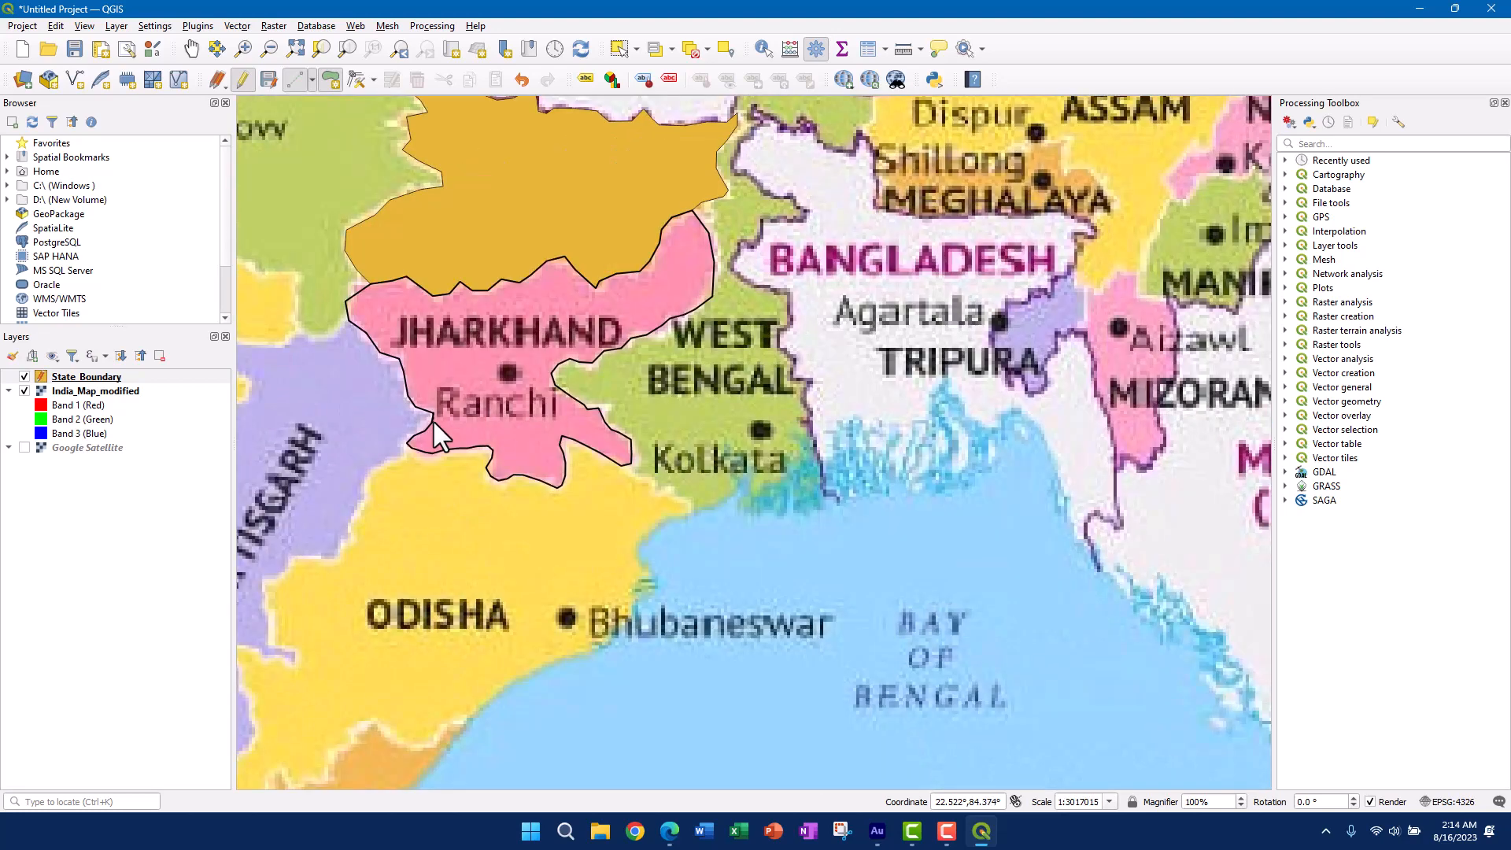
right_click(433, 422)
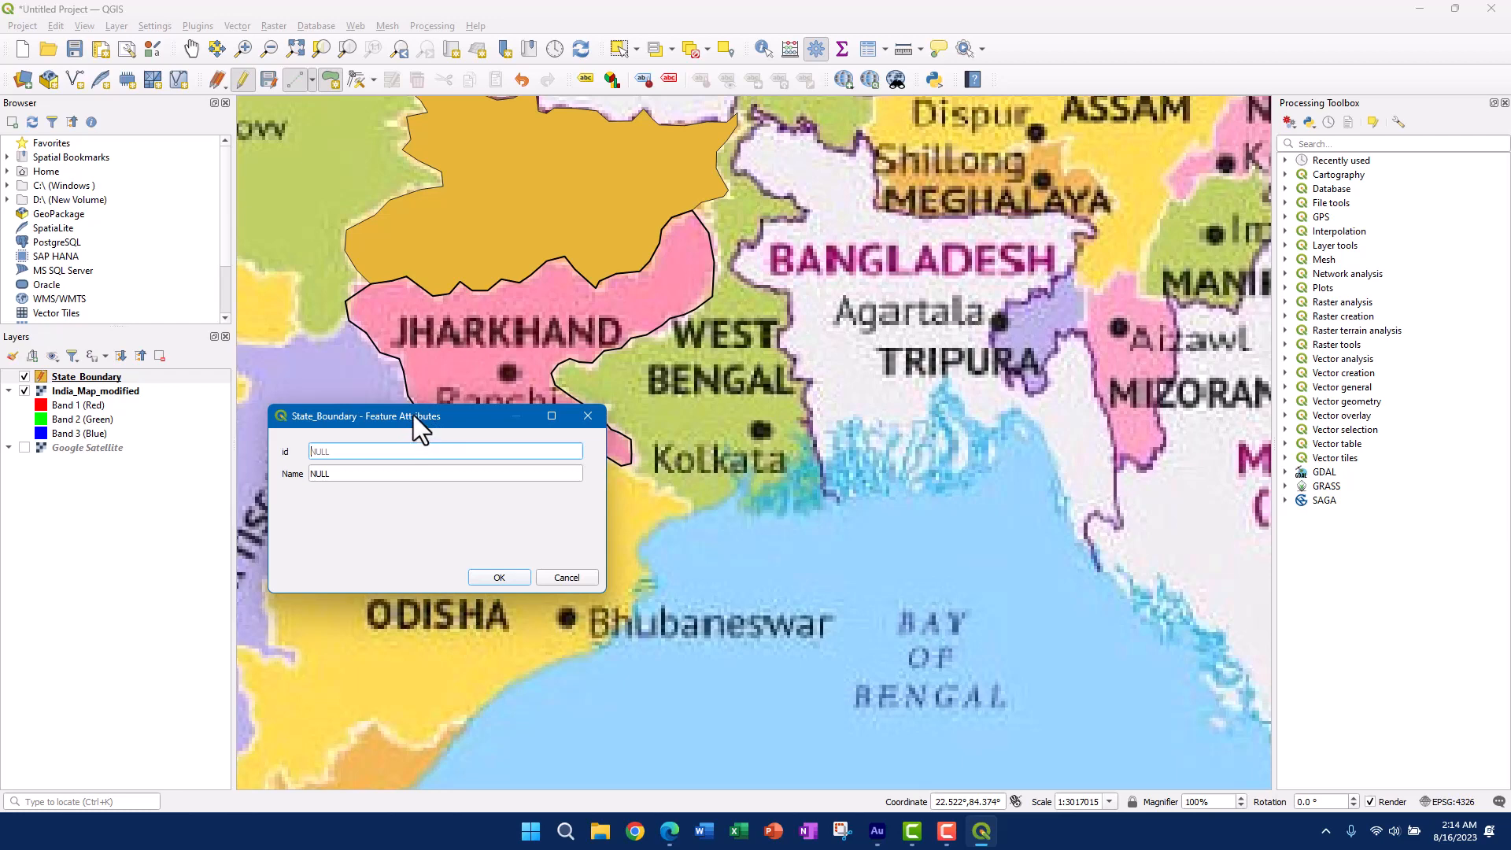
- Give the new polygon id 2 and the Name Jharkhand, and accept its attributes
drag(413, 415, 466, 357)
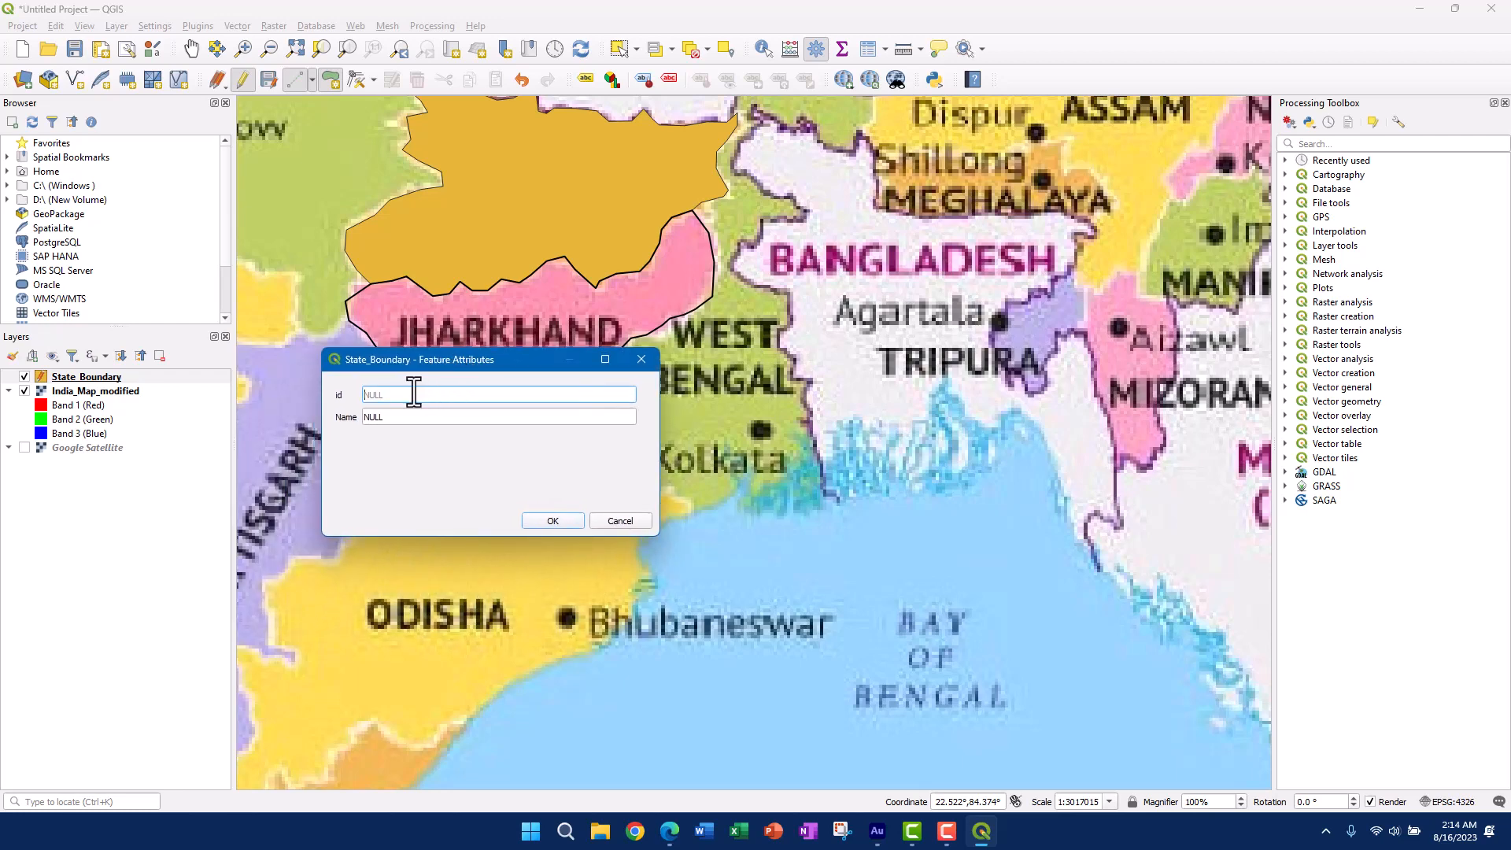
text(2)
key(Tab)
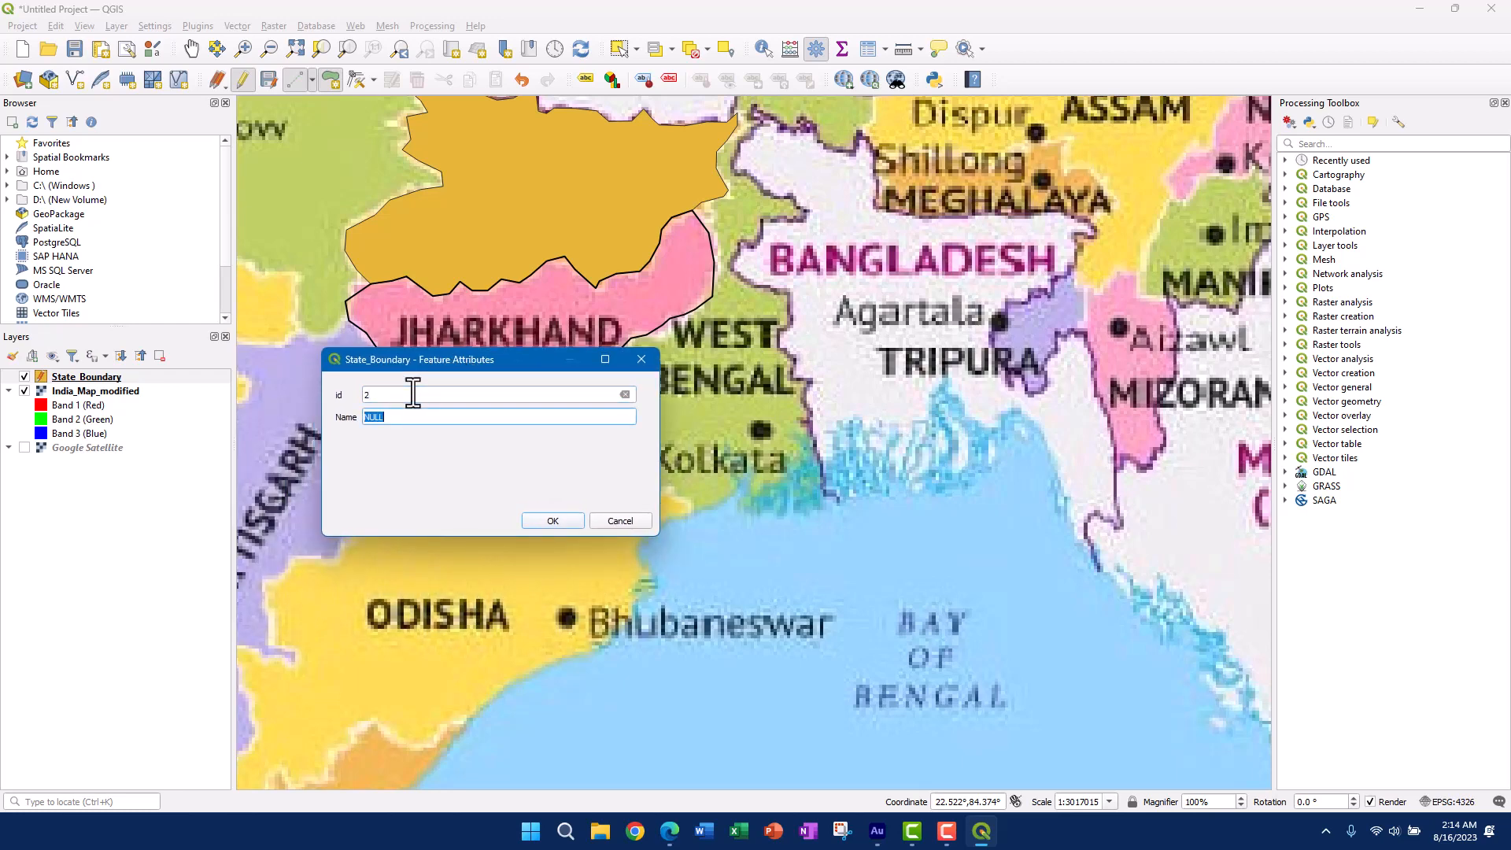
text(Jharkhand)
click(554, 520)
drag(545, 328, 691, 503)
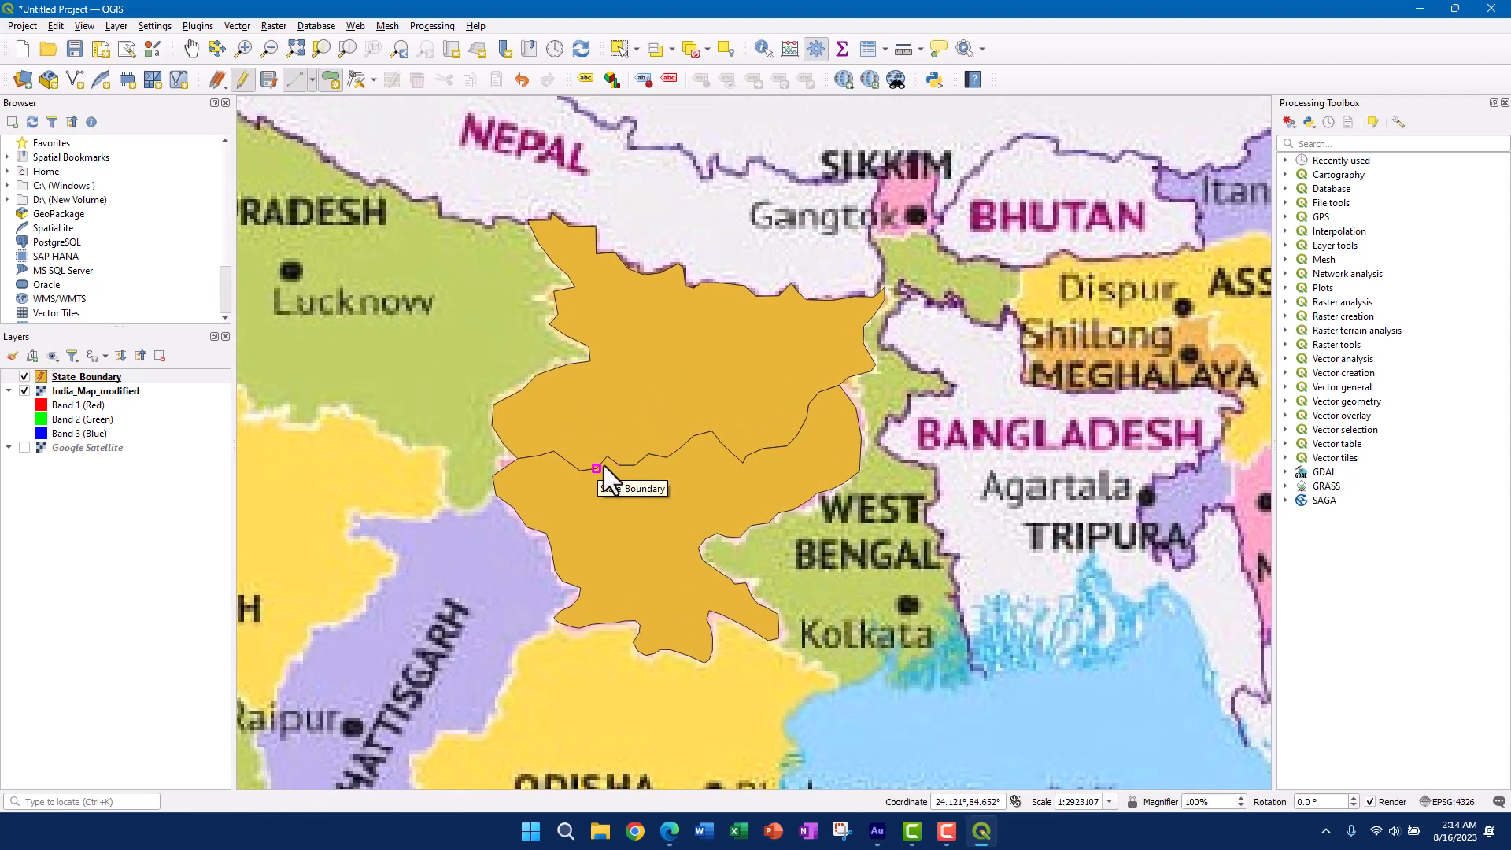
- Examine the shared Bihar–Jharkhand border near its western peak at very large scale for gaps or overlaps
scroll(604, 466, up, 7)
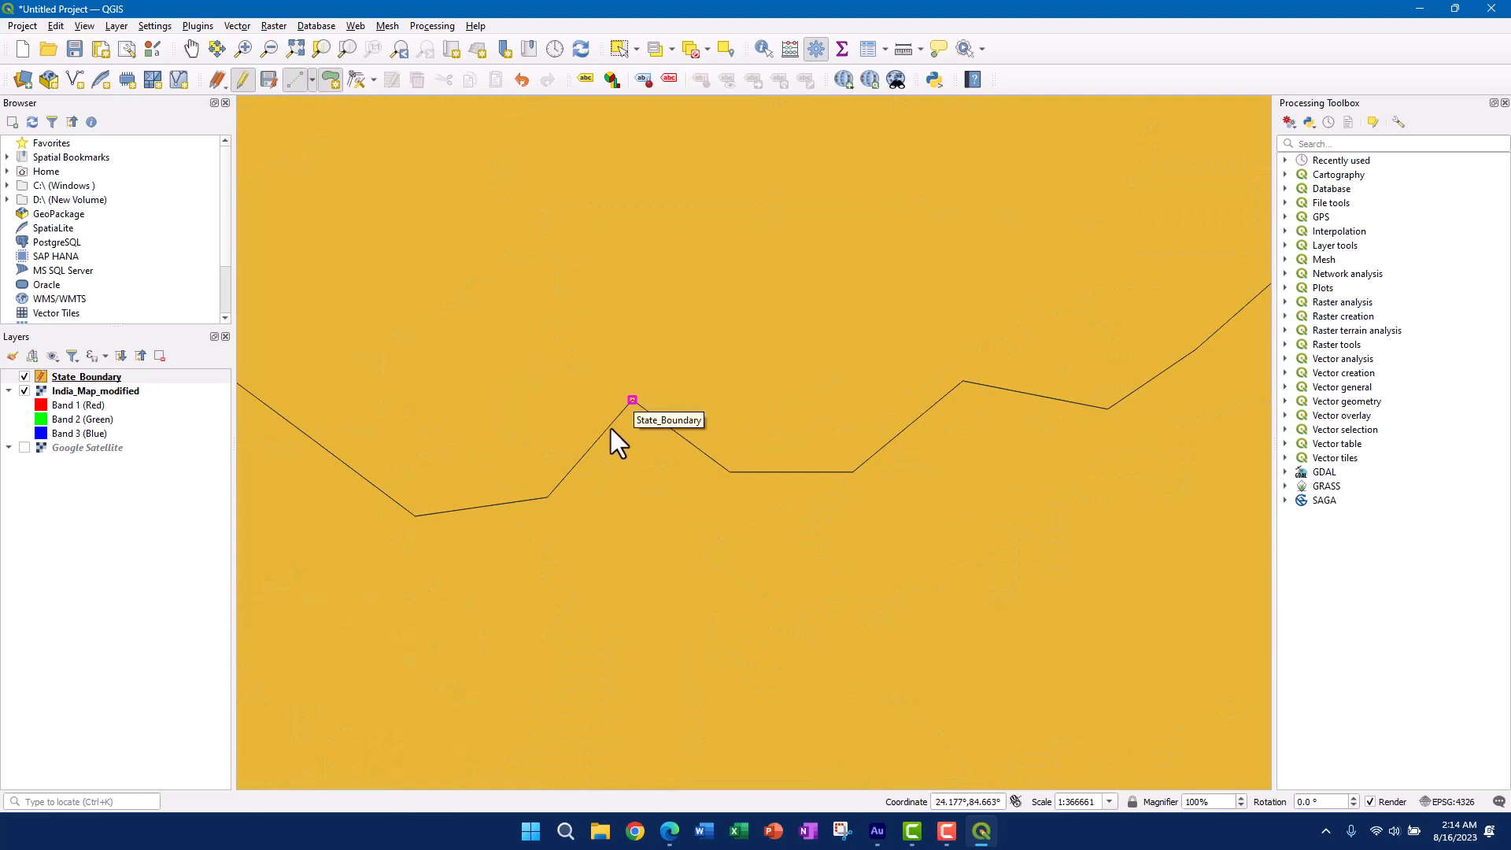
scroll(611, 428, up, 8)
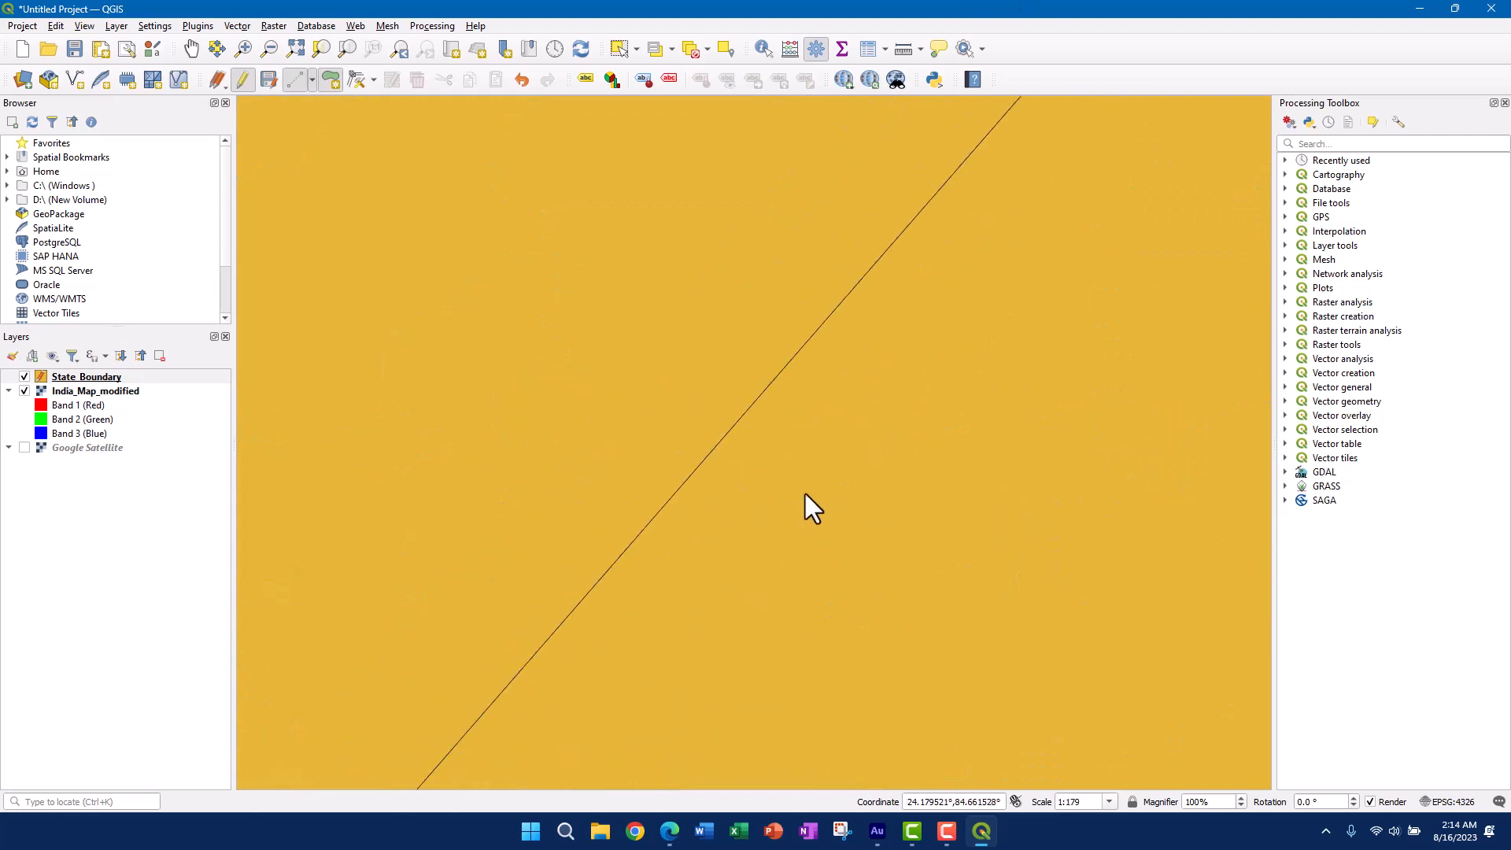
scroll(721, 431, up, 5)
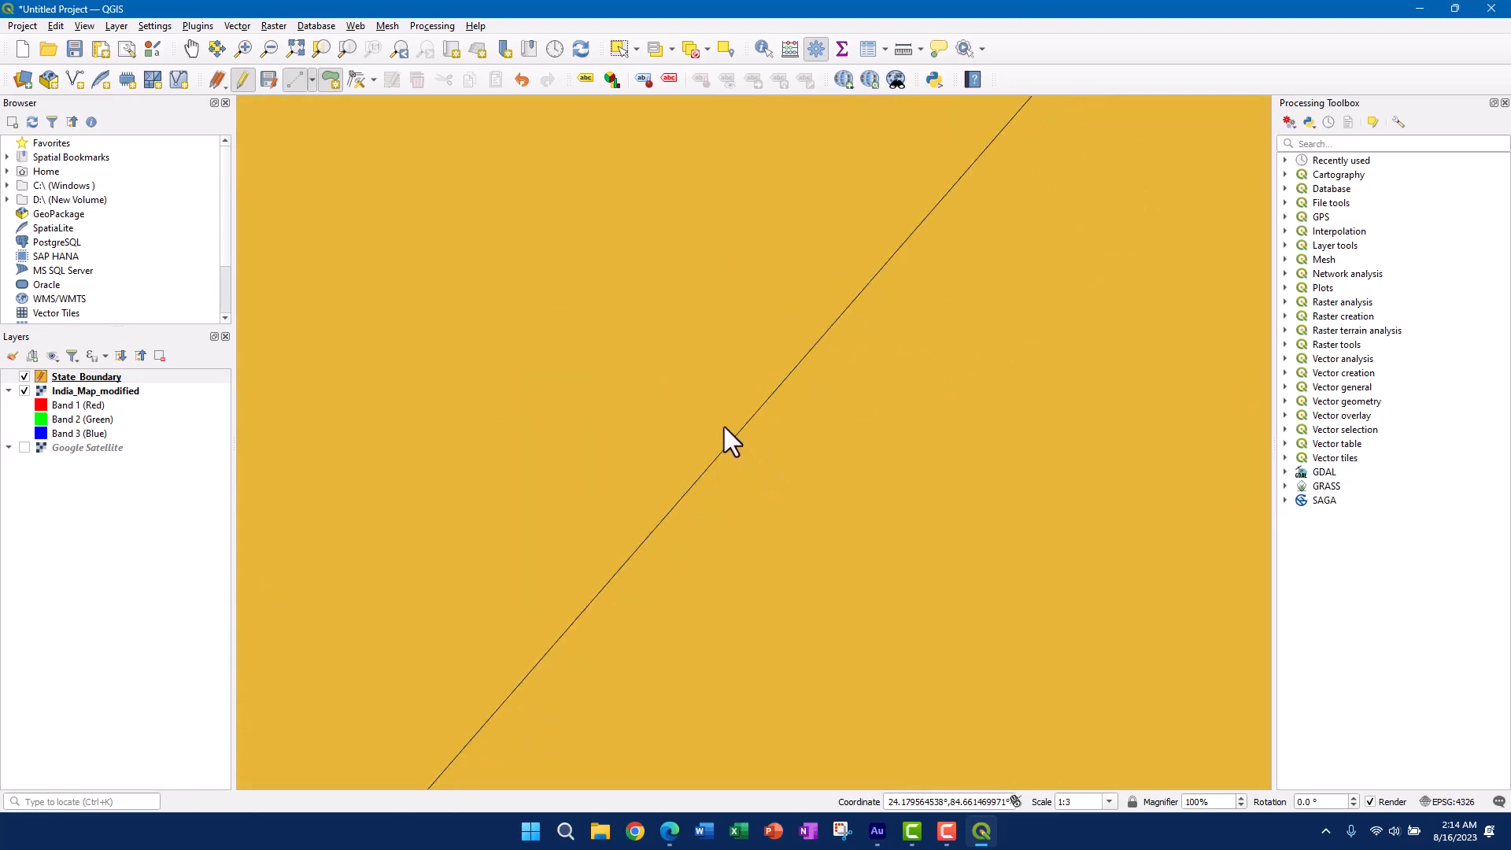
scroll(727, 456, down, 6)
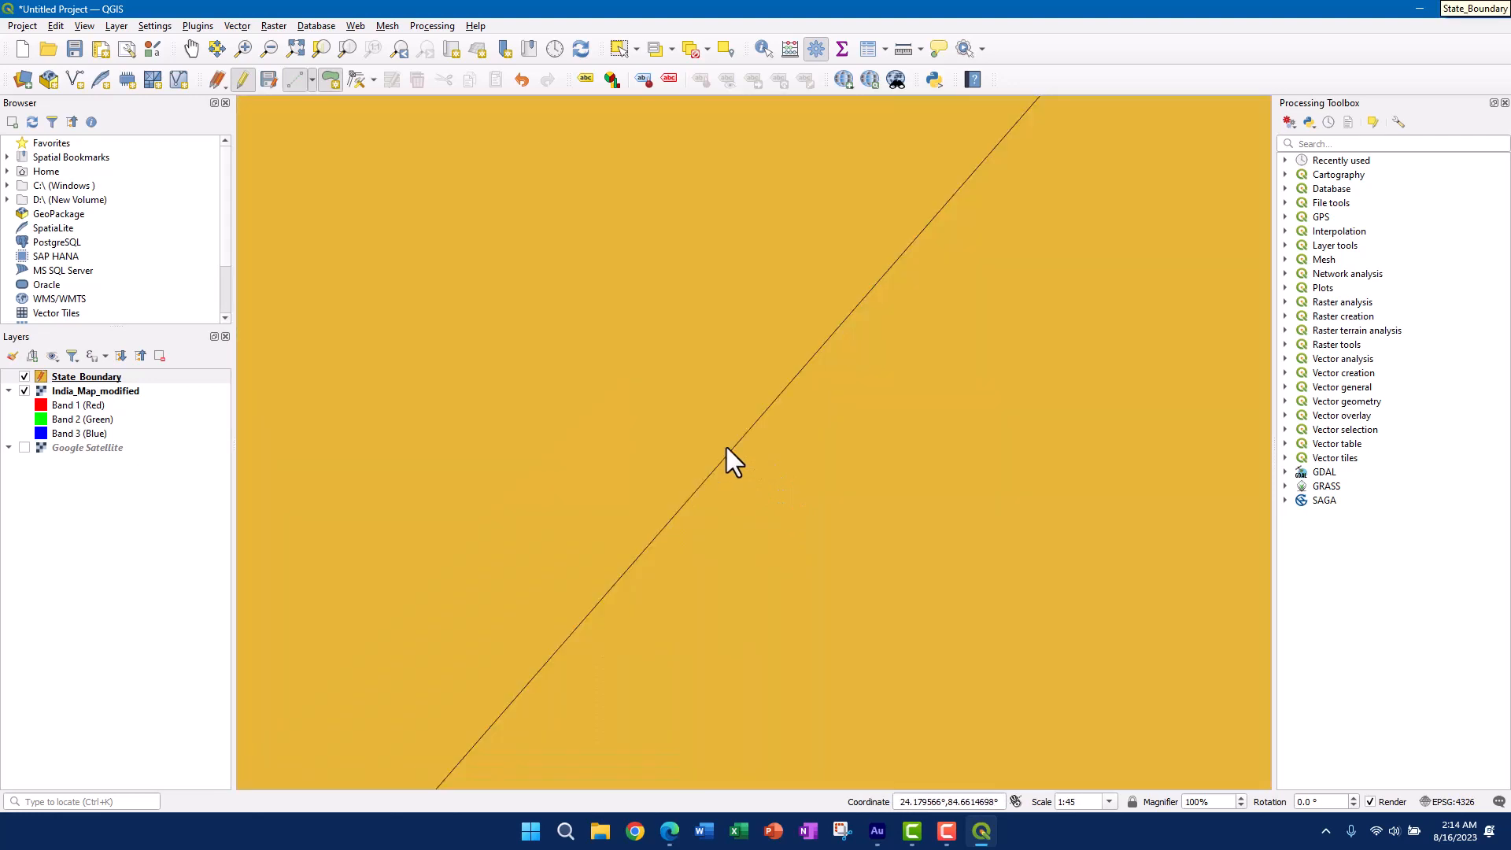
scroll(726, 447, down, 3)
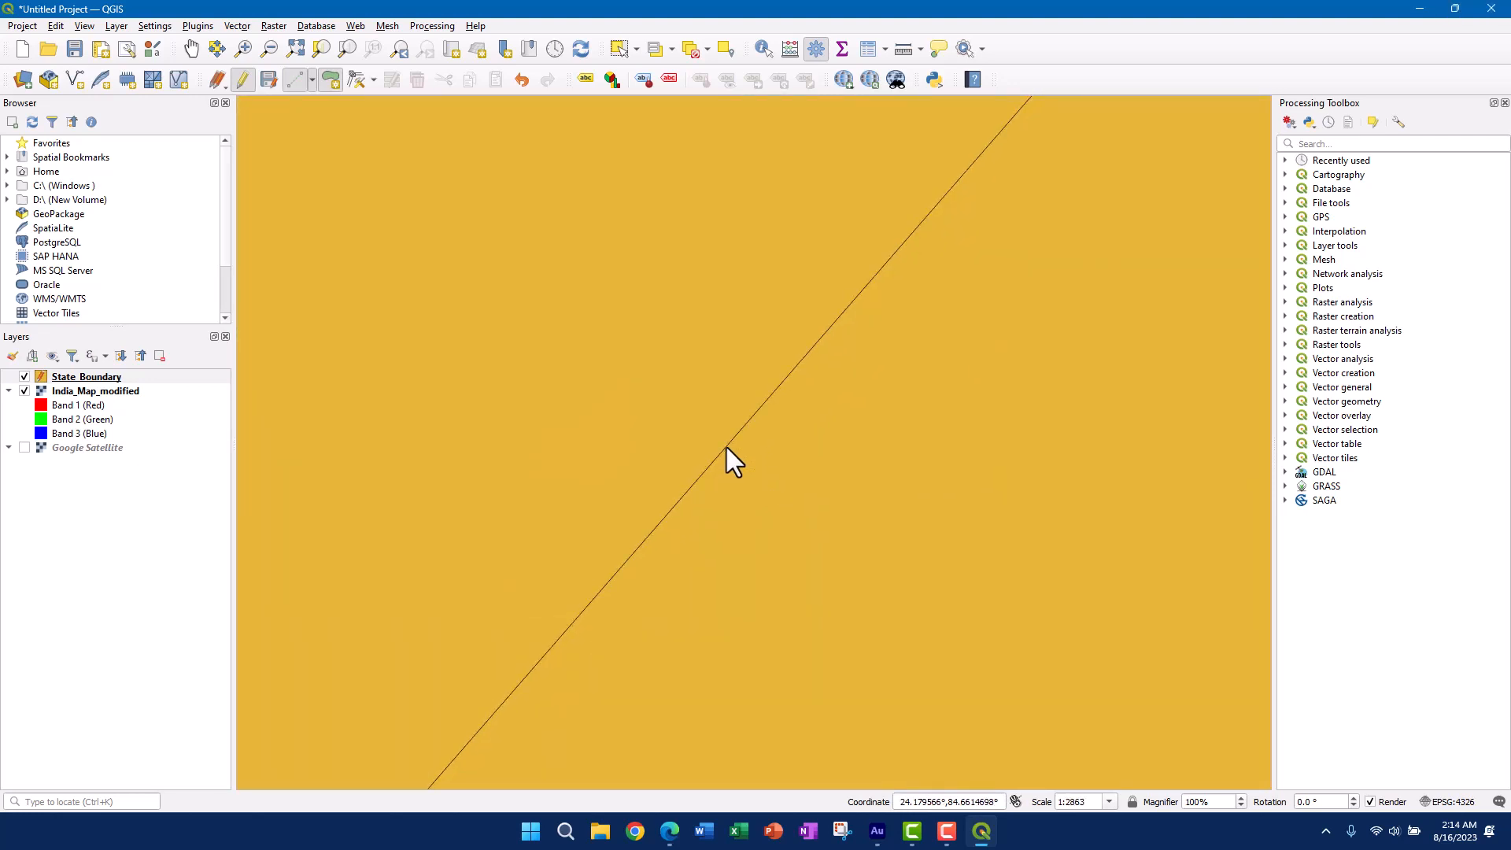
scroll(725, 447, down, 5)
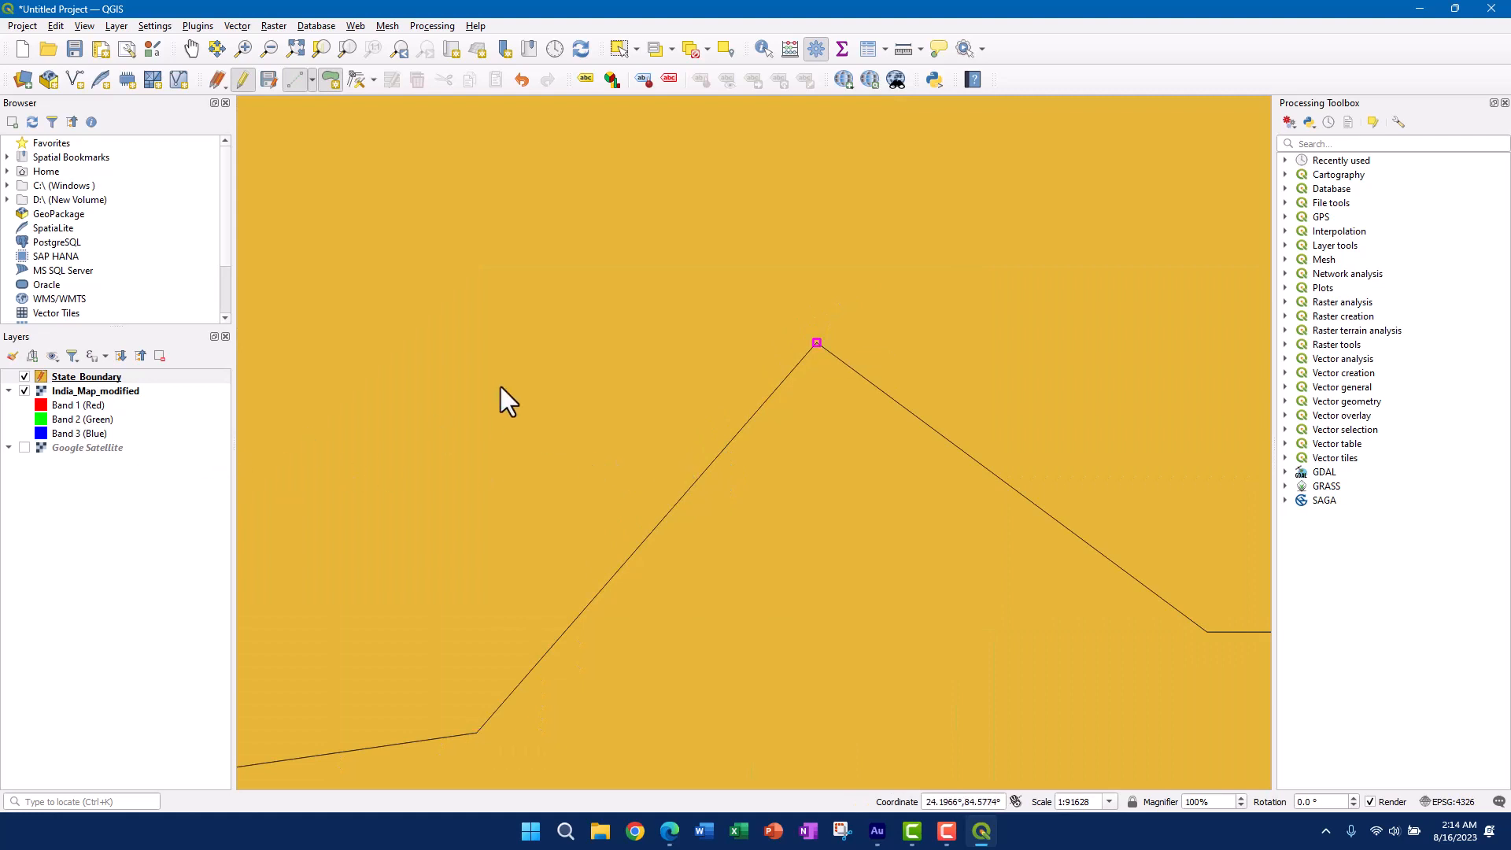
- End the editing session on the State_Boundary layer, keeping the Bihar and Jharkhand polygons
scroll(425, 294, down, 3)
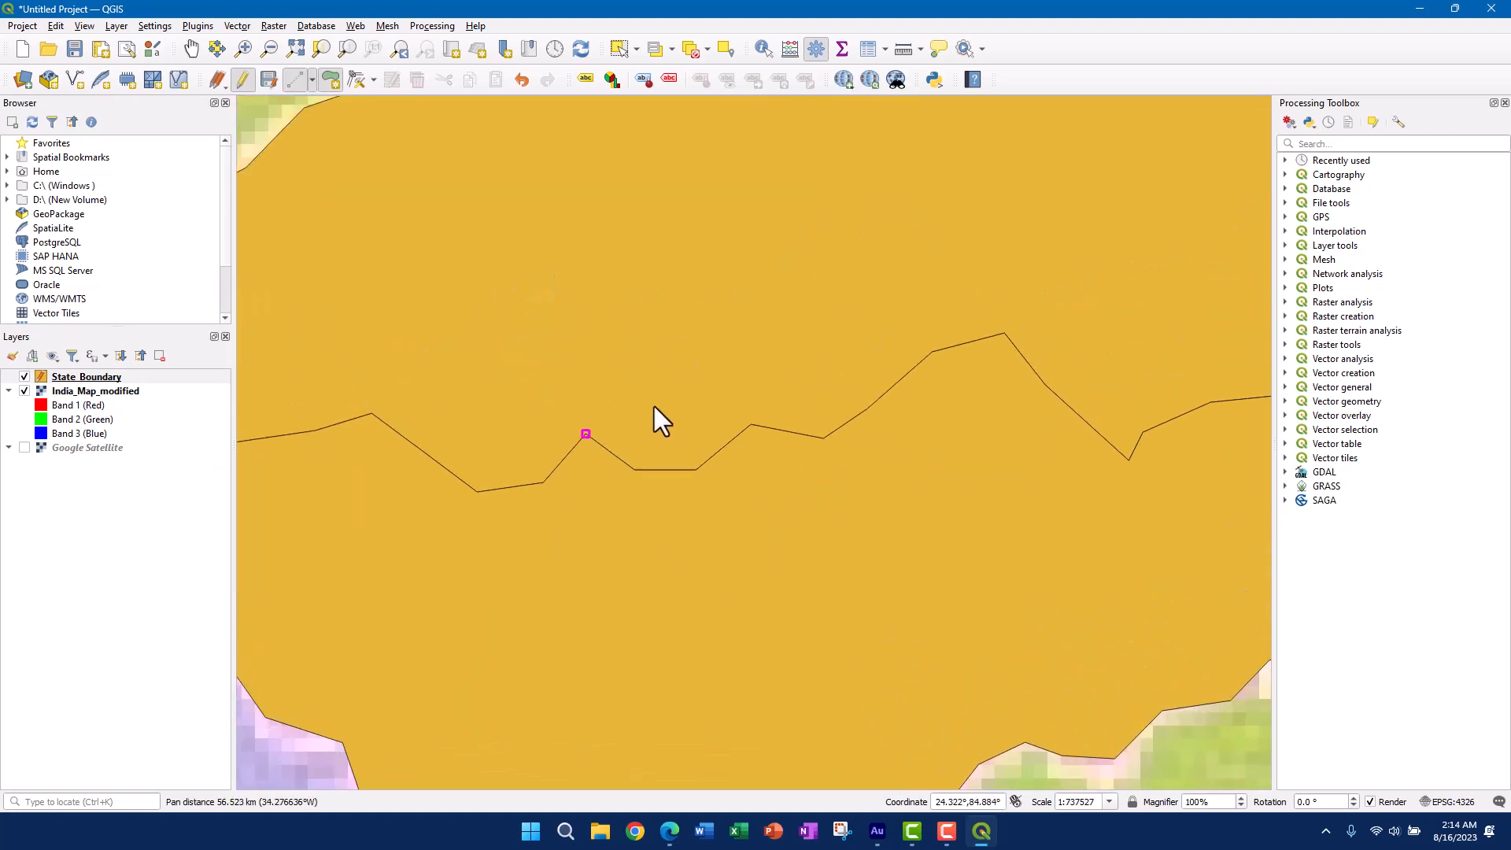
scroll(654, 407, down, 2)
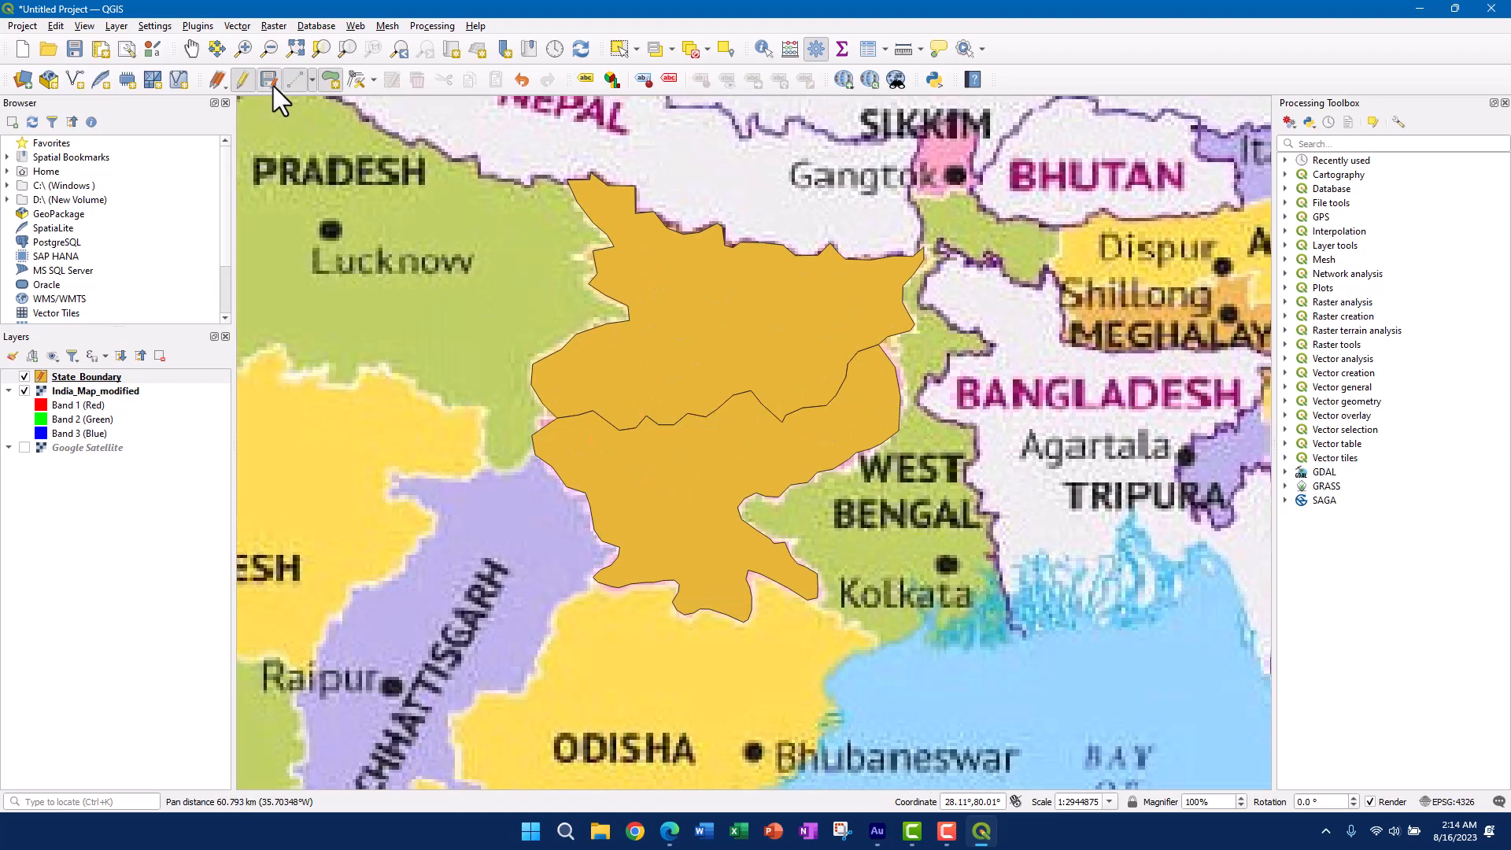
click(244, 81)
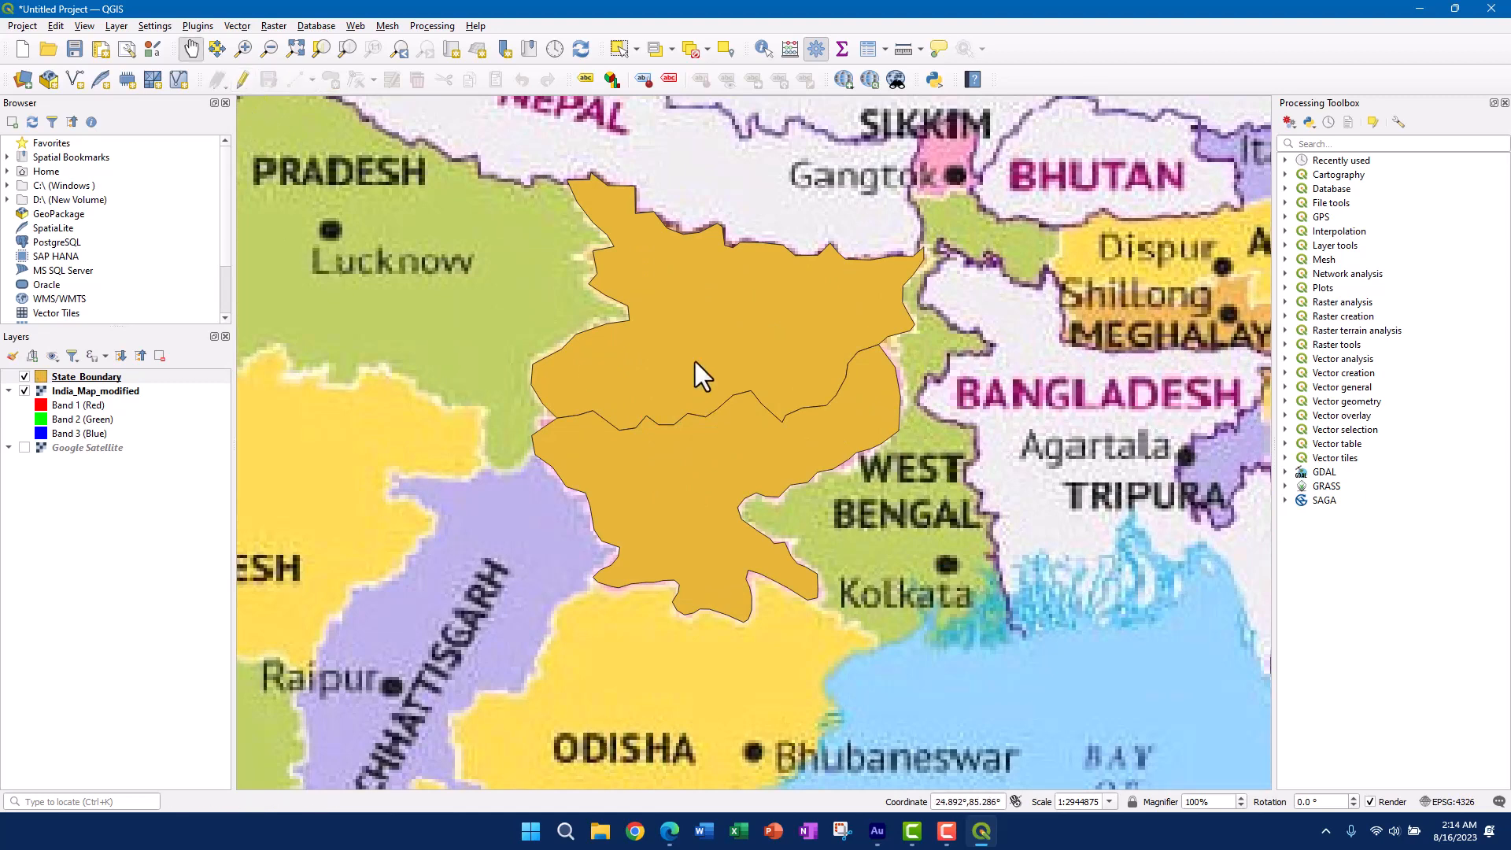
- Examine the middle stretch of the Bihar–Jharkhand border down to 1:1 scale for gaps between the polygons
scroll(677, 390, up, 8)
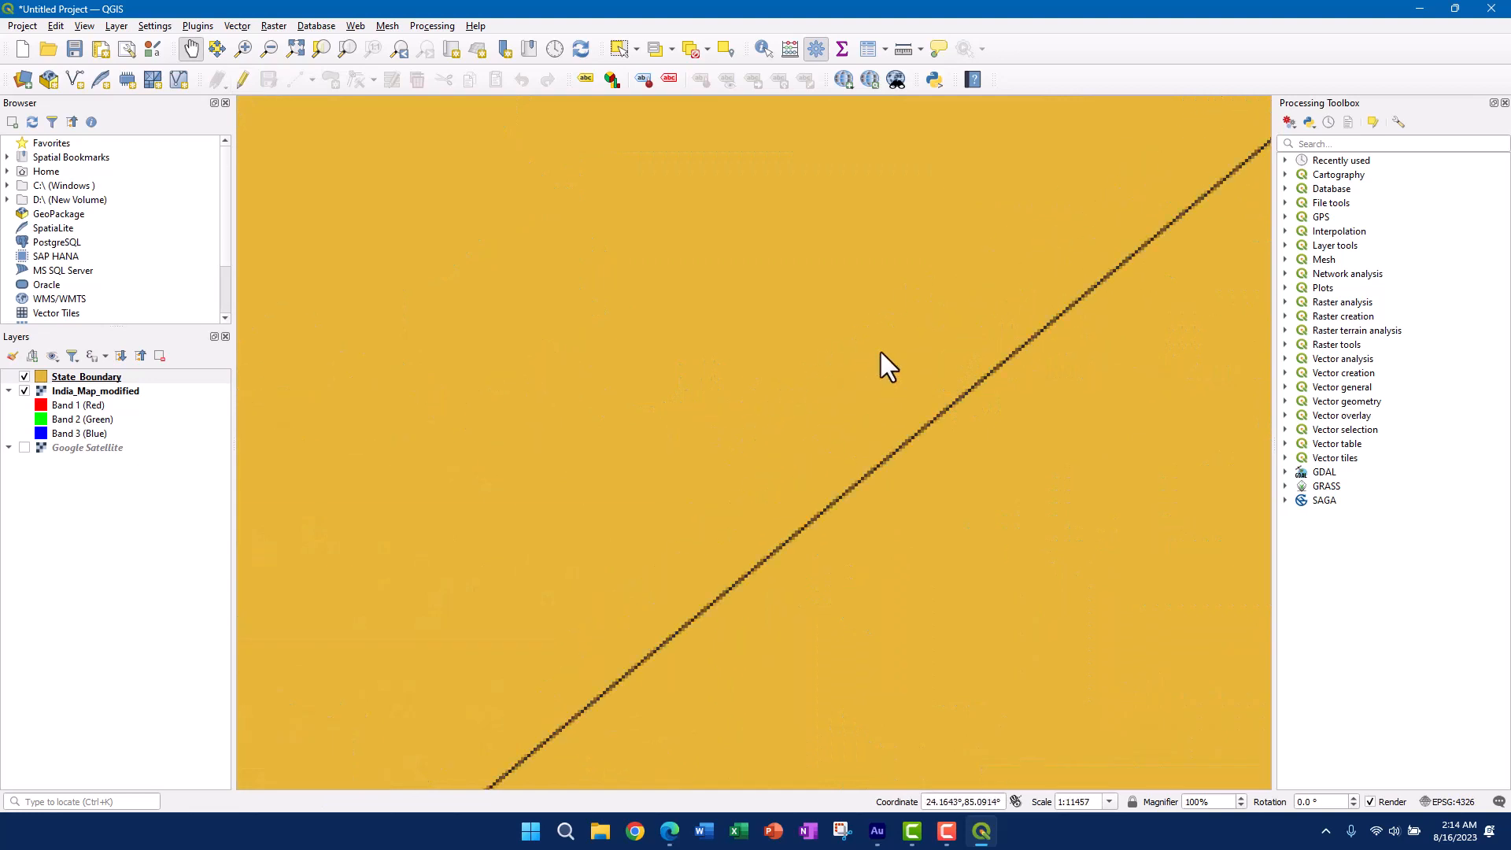
drag(1005, 381, 767, 400)
scroll(766, 395, up, 10)
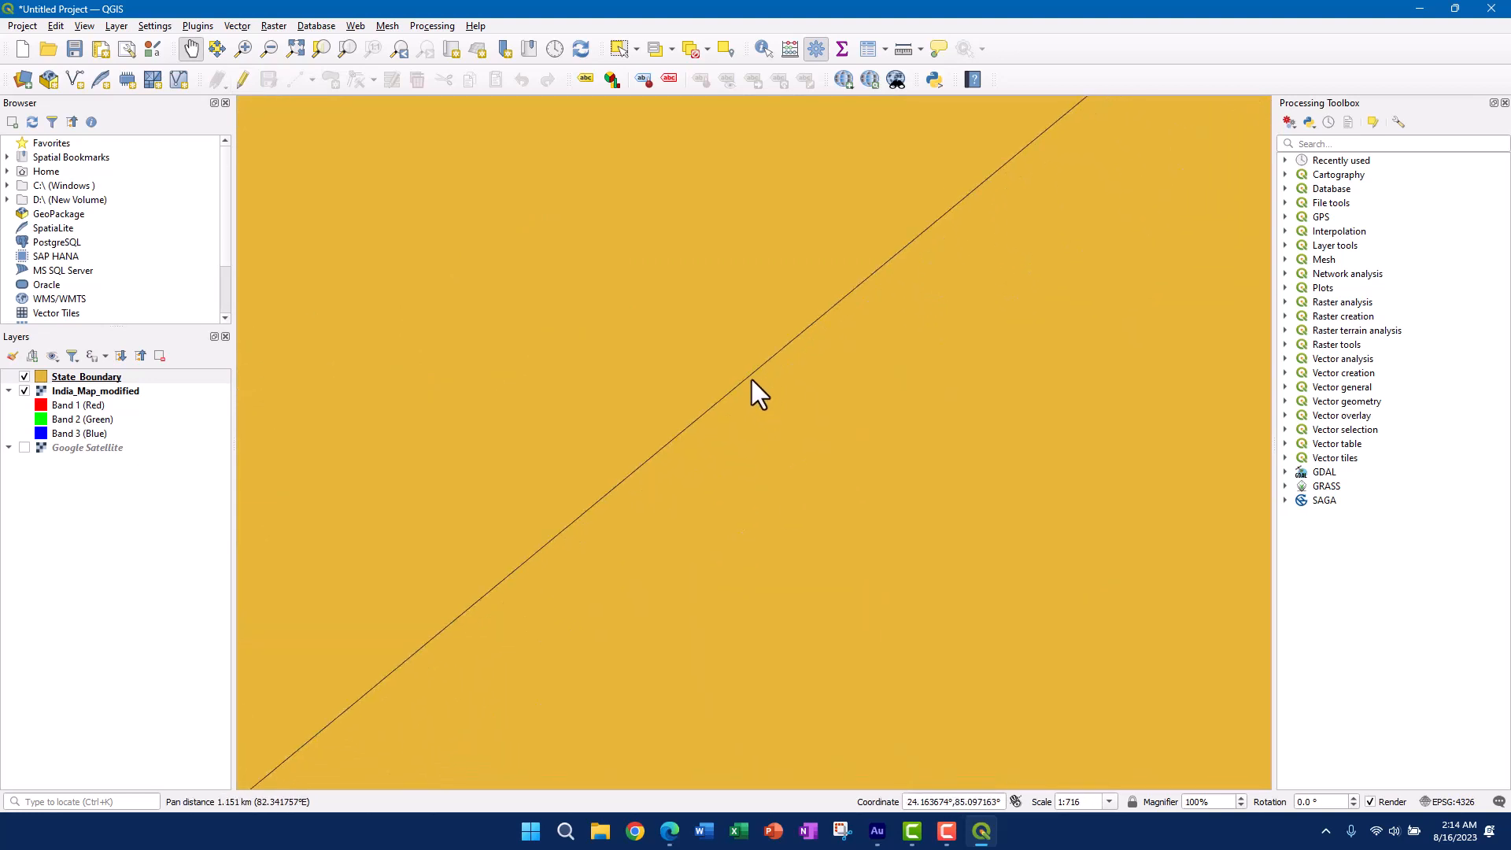
scroll(826, 456, up, 2)
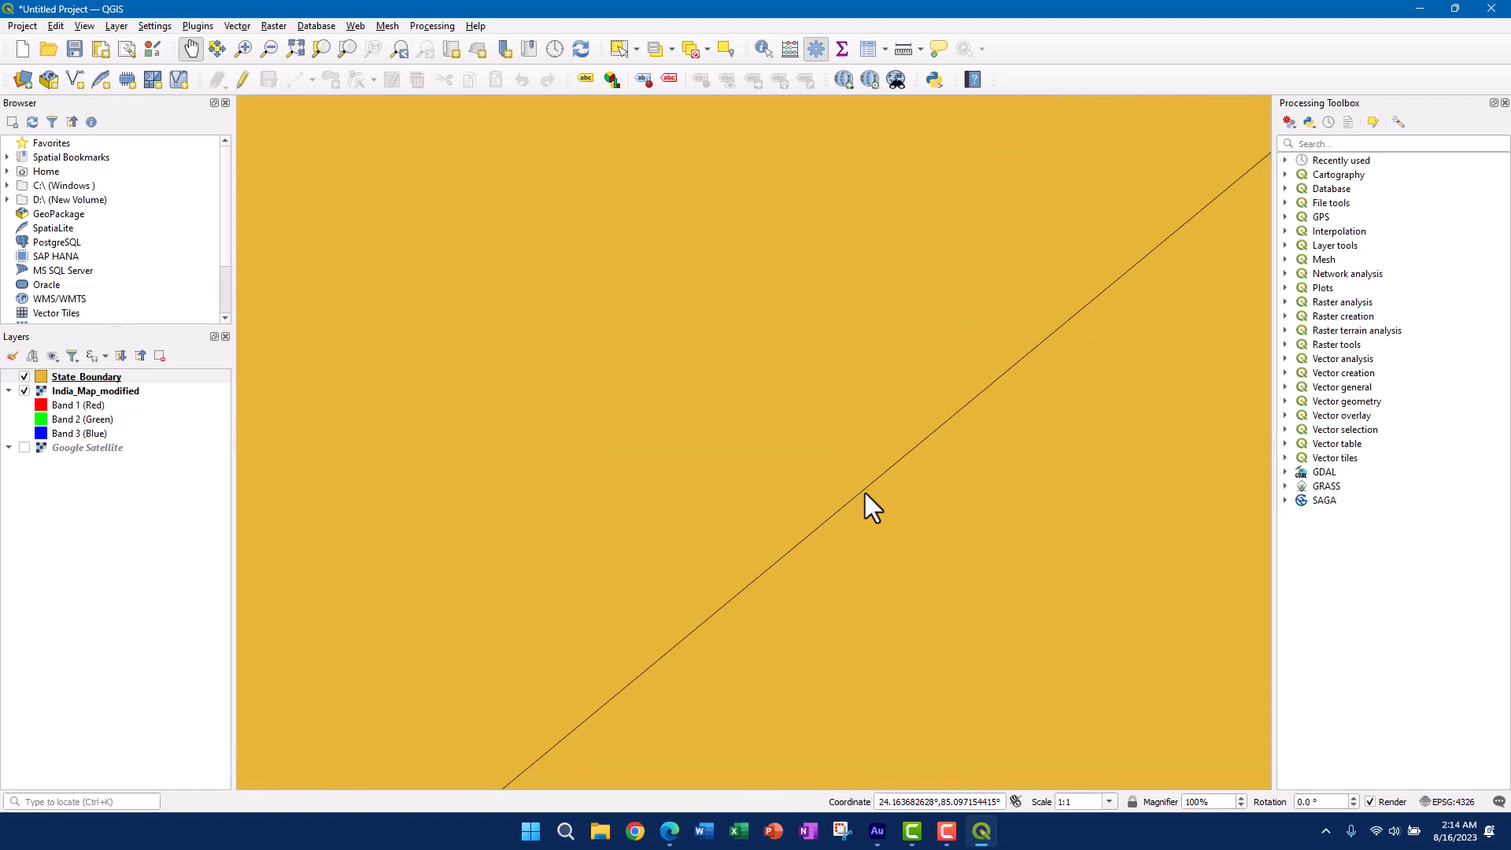
scroll(866, 493, down, 3)
scroll(866, 492, down, 10)
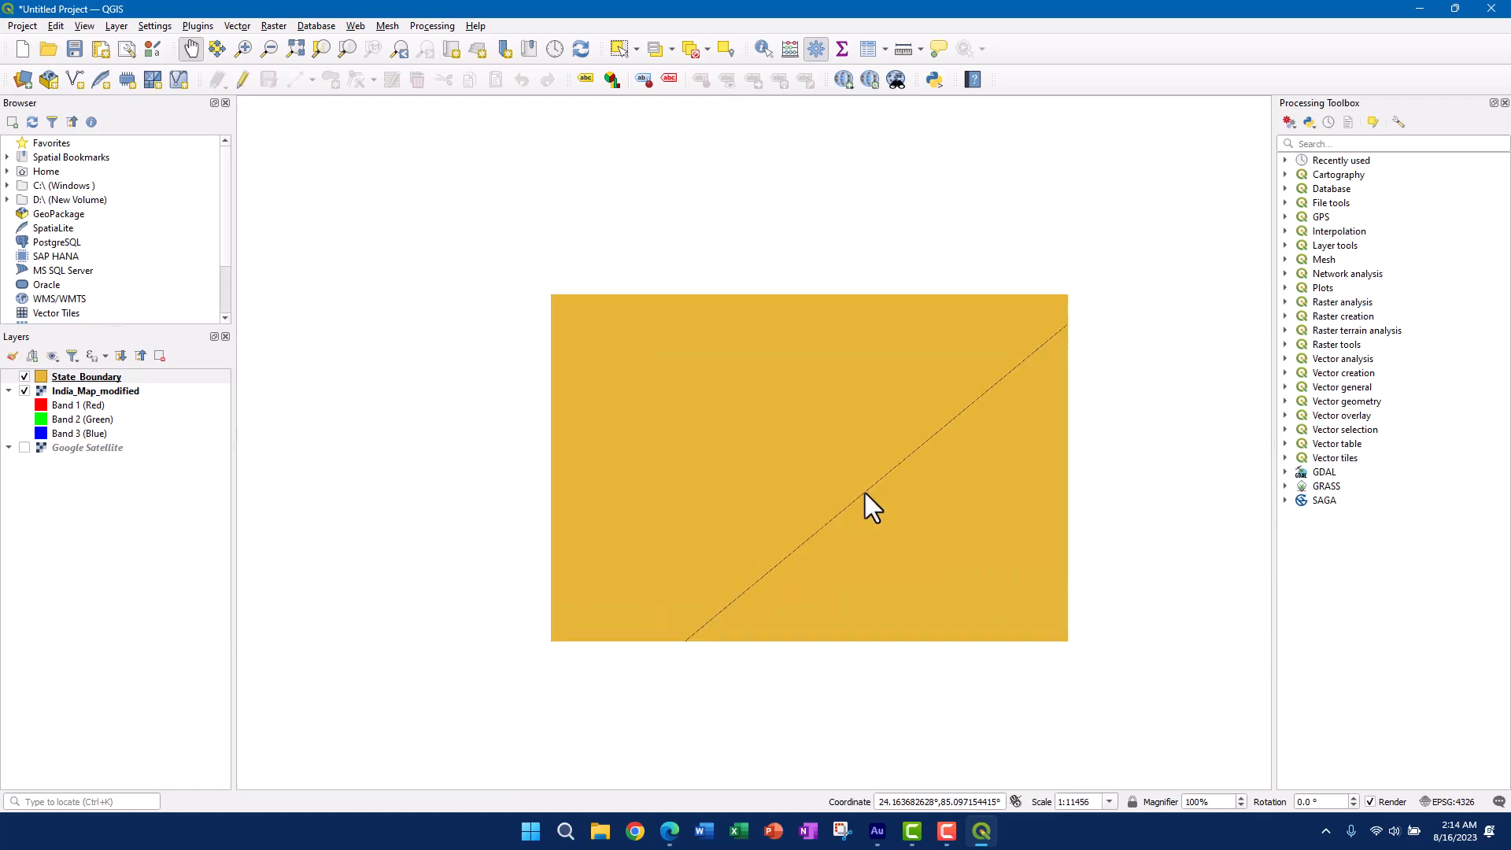
scroll(866, 493, down, 4)
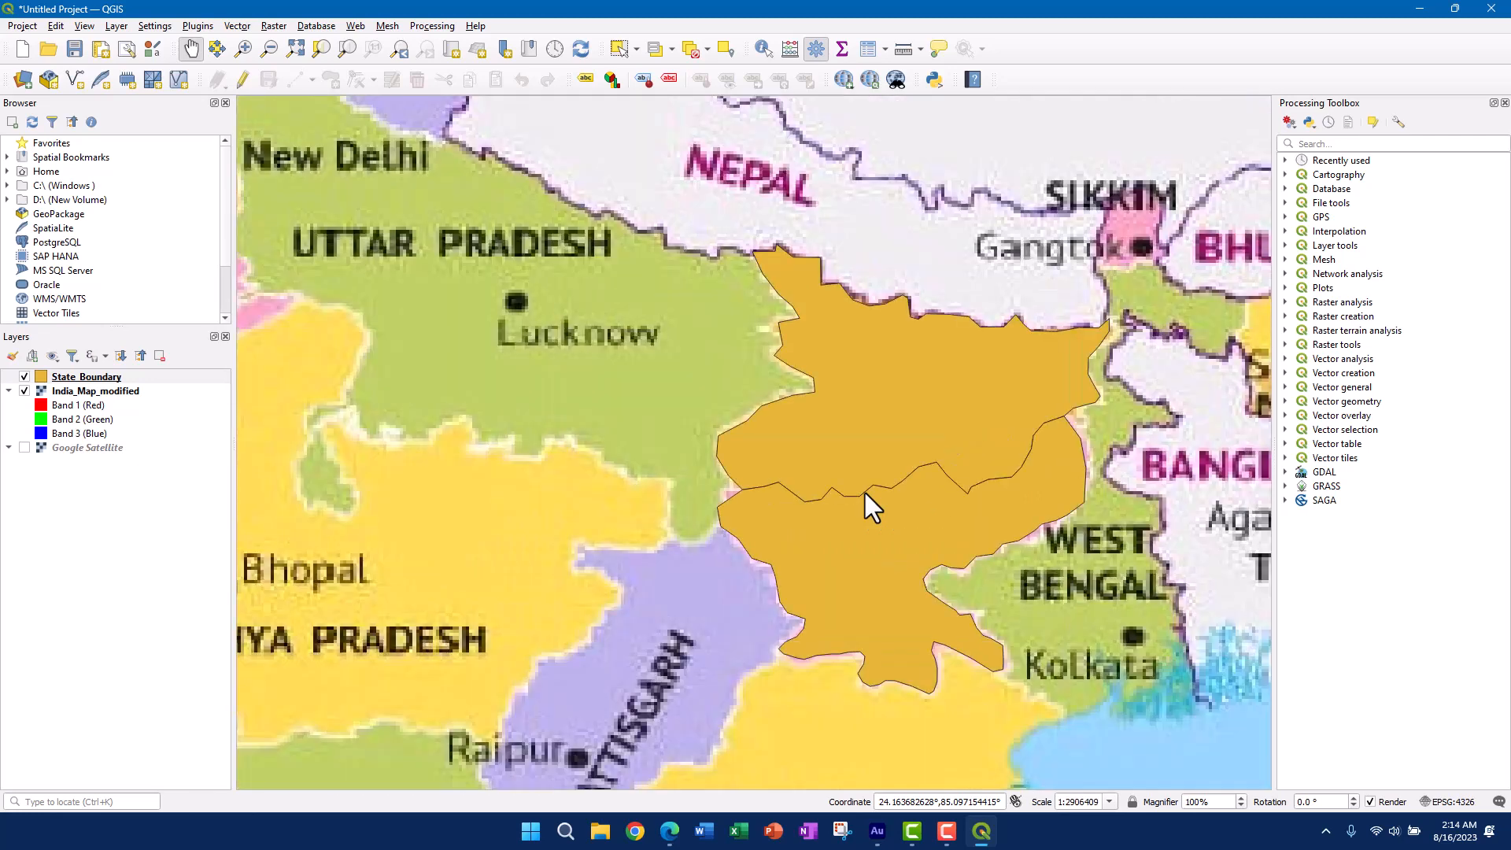
- Examine the eastern stretch of the shared border up to where both polygons meet West Bengal
drag(886, 497, 777, 472)
scroll(777, 472, up, 3)
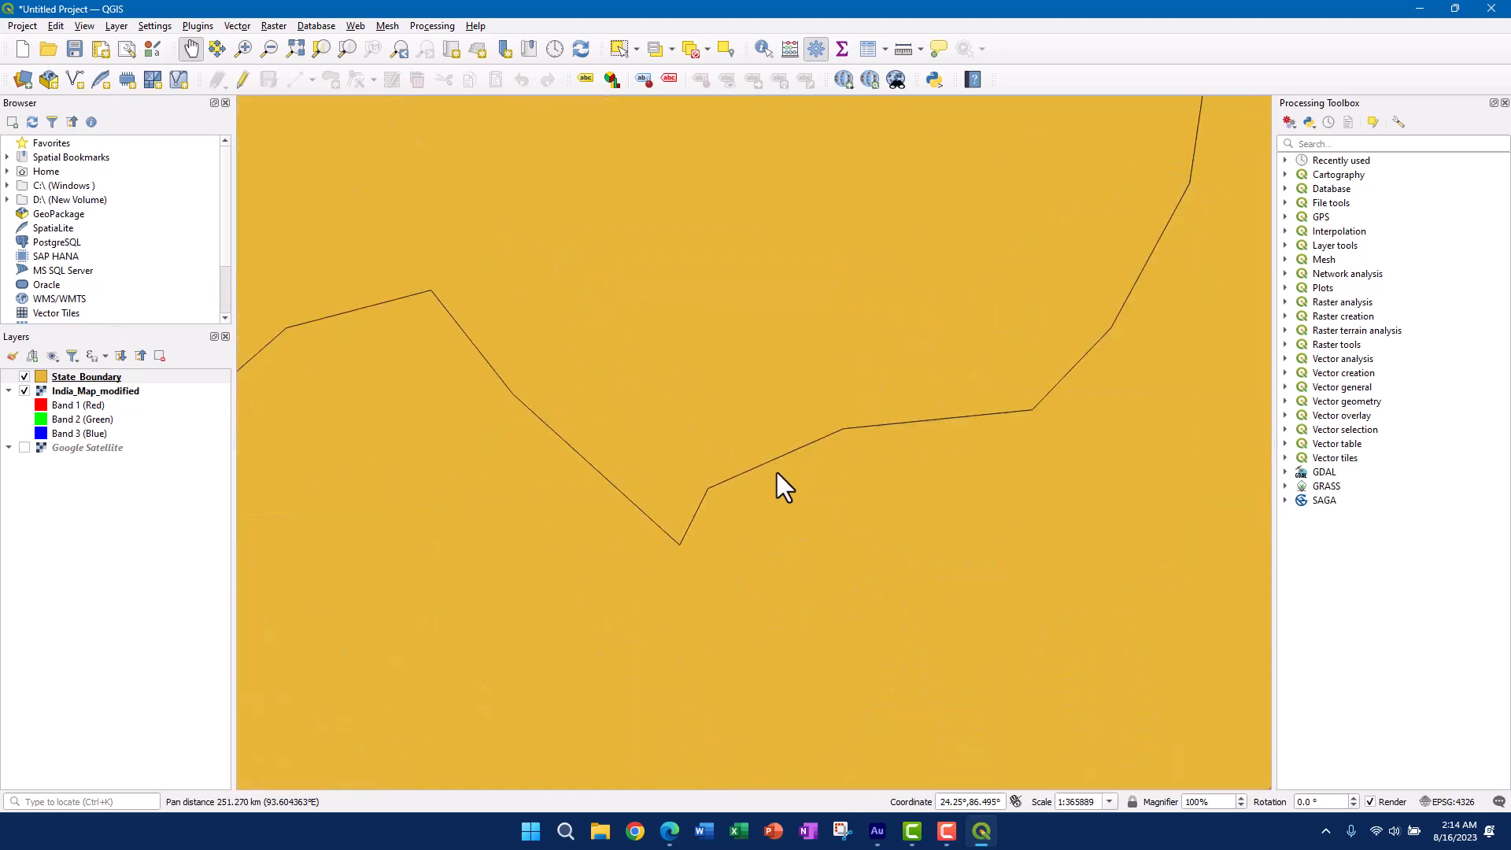
drag(1006, 378, 634, 493)
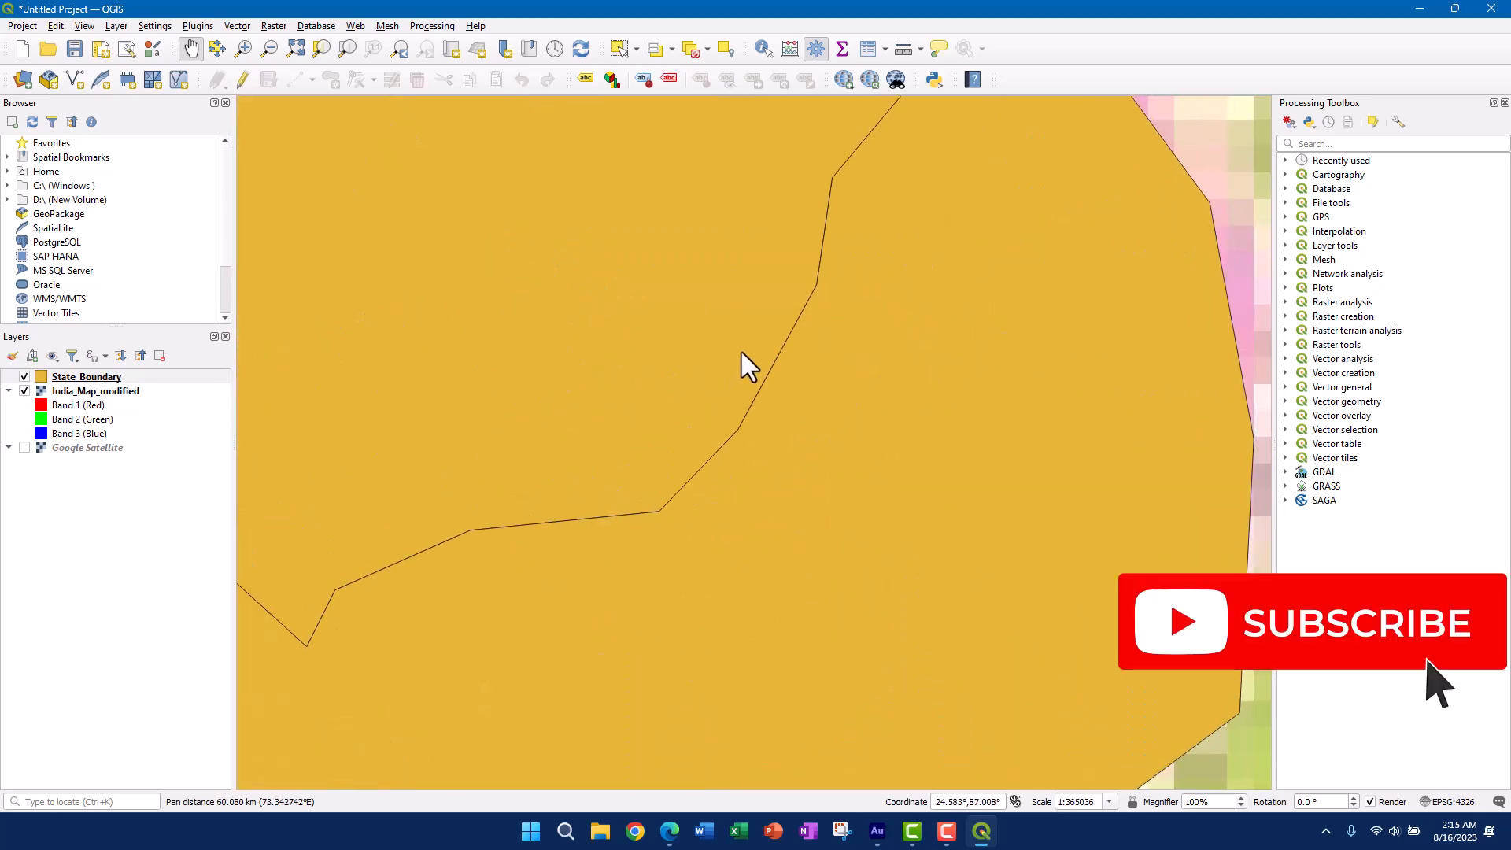
drag(729, 395, 769, 343)
scroll(696, 450, down, 2)
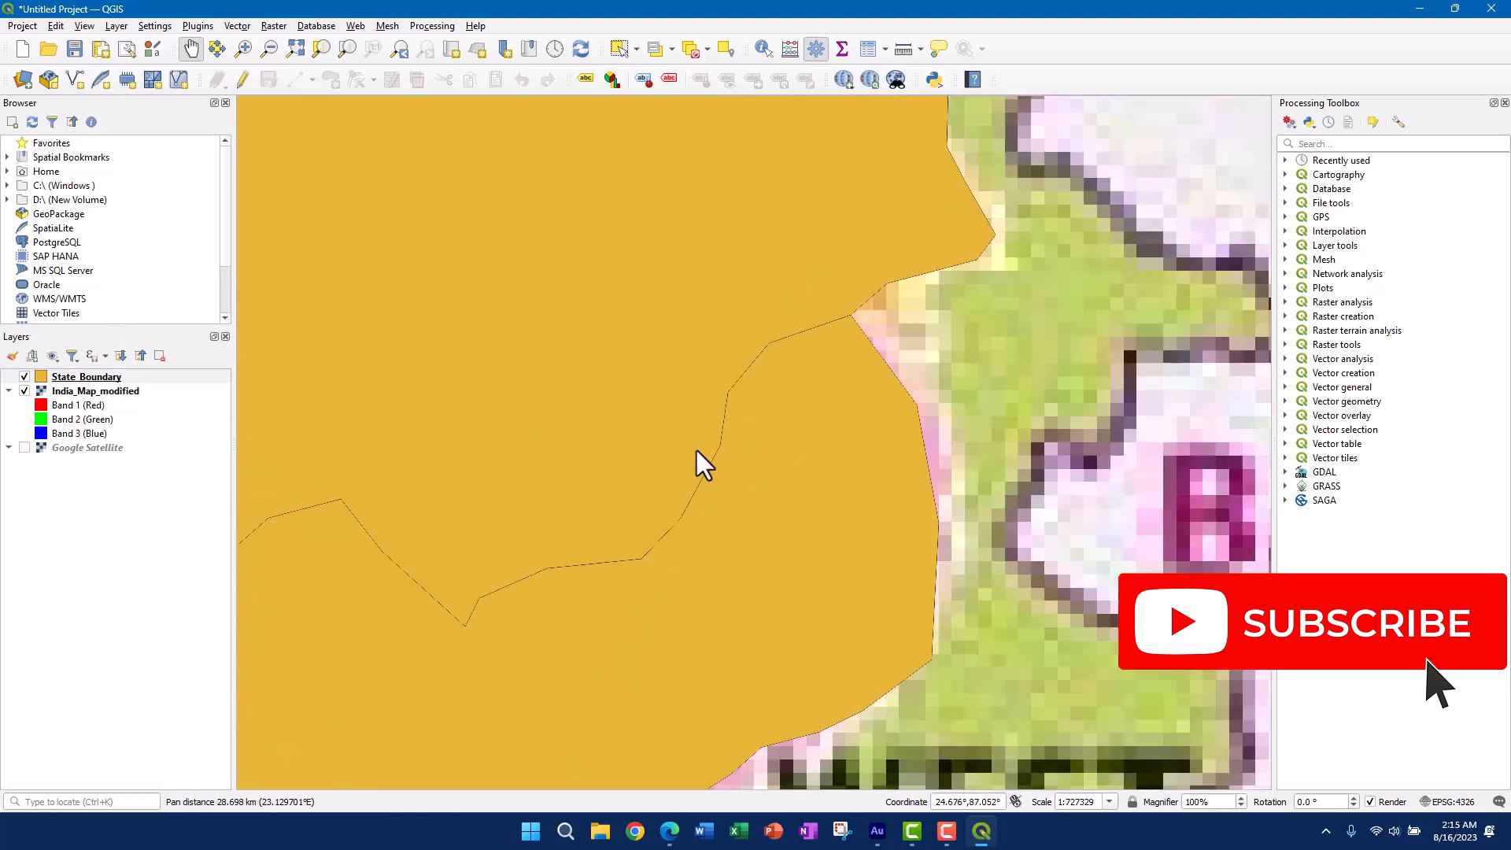
drag(610, 477, 900, 391)
scroll(674, 391, down, 1)
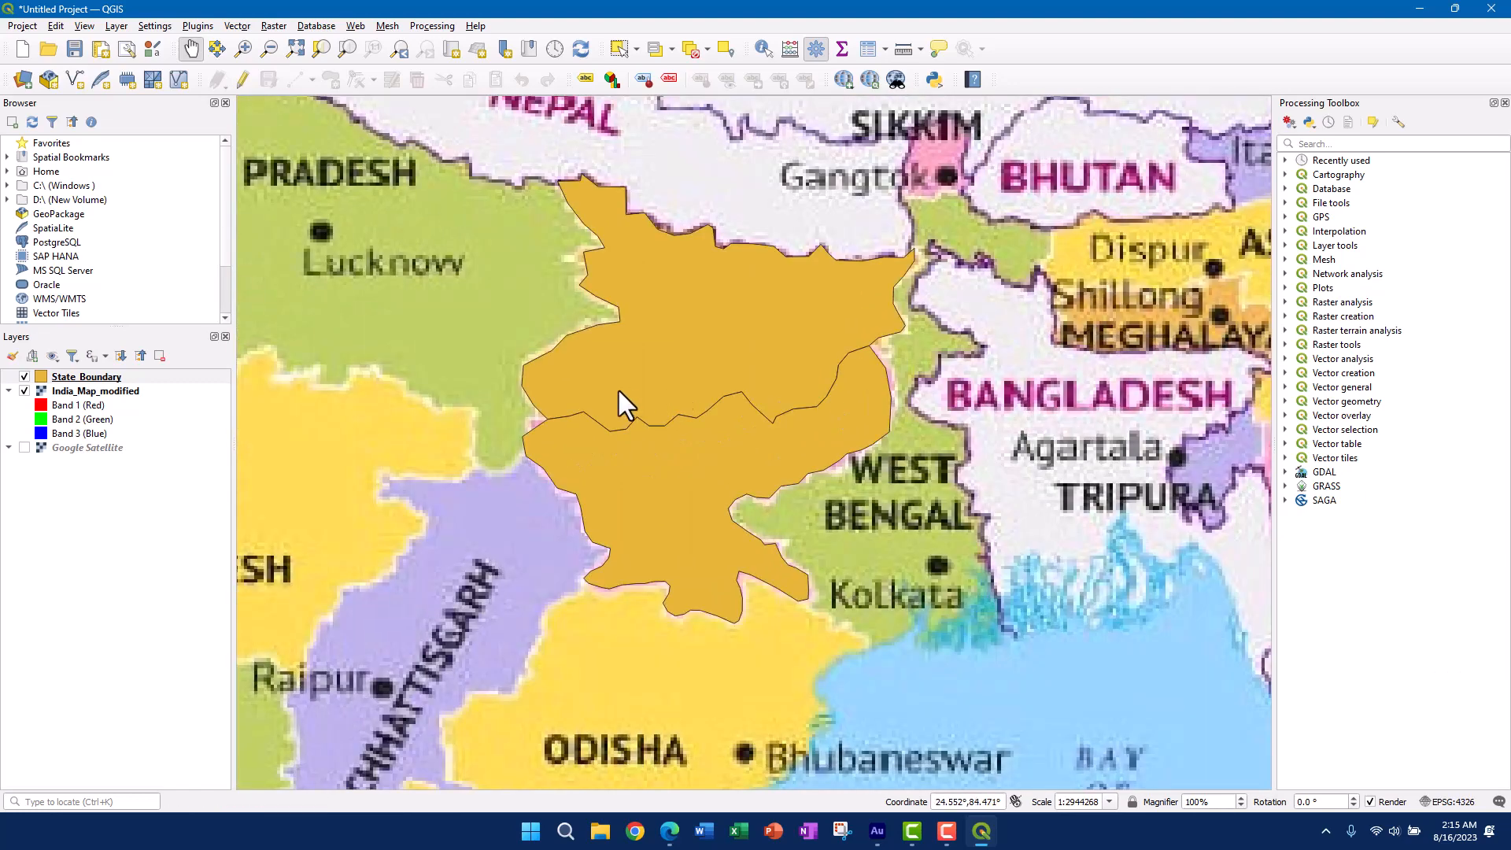
drag(617, 386, 778, 405)
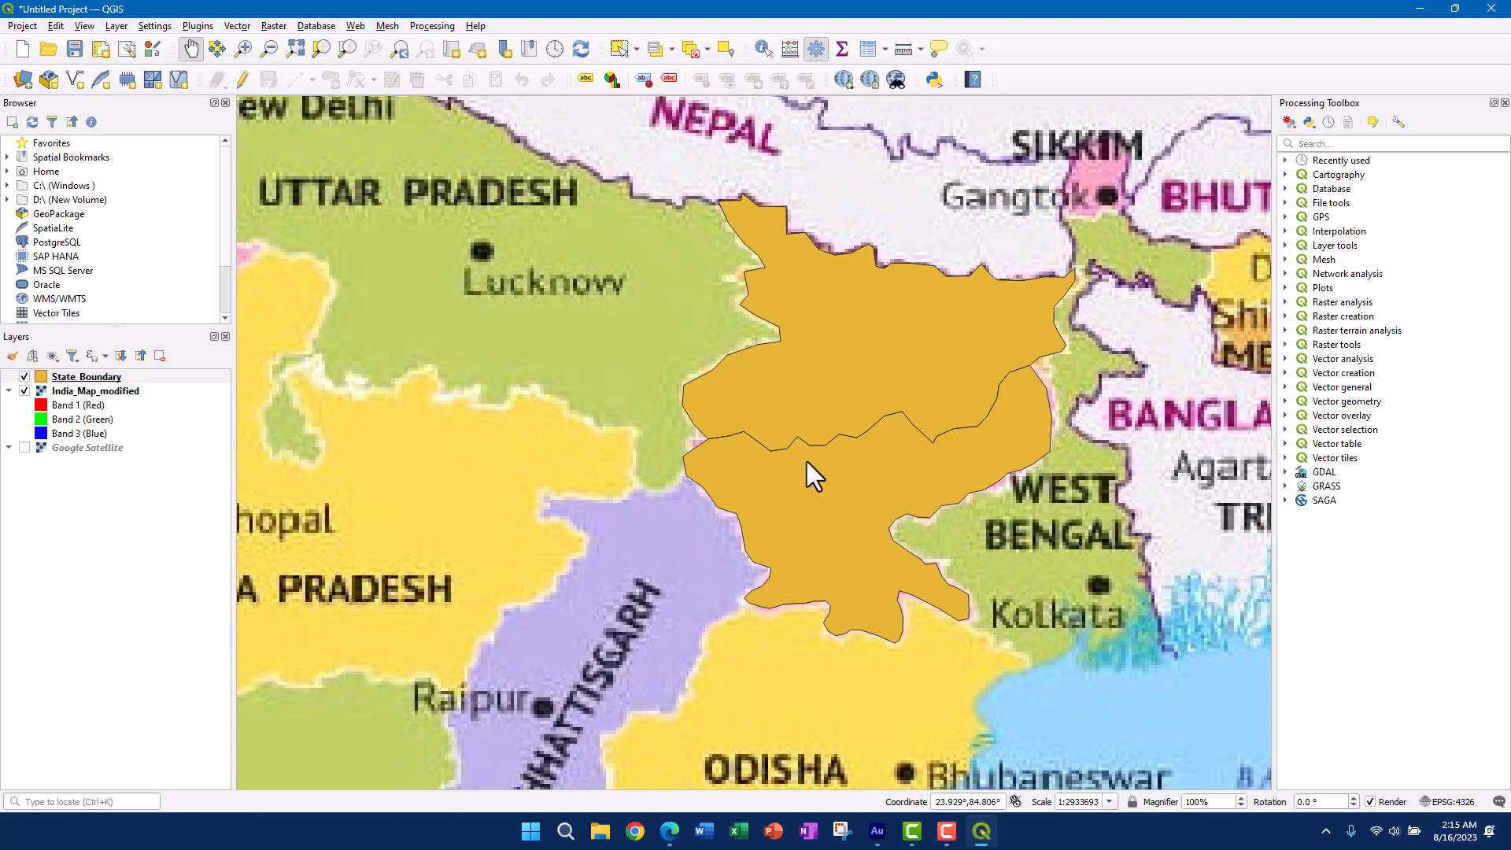
scroll(808, 461, up, 2)
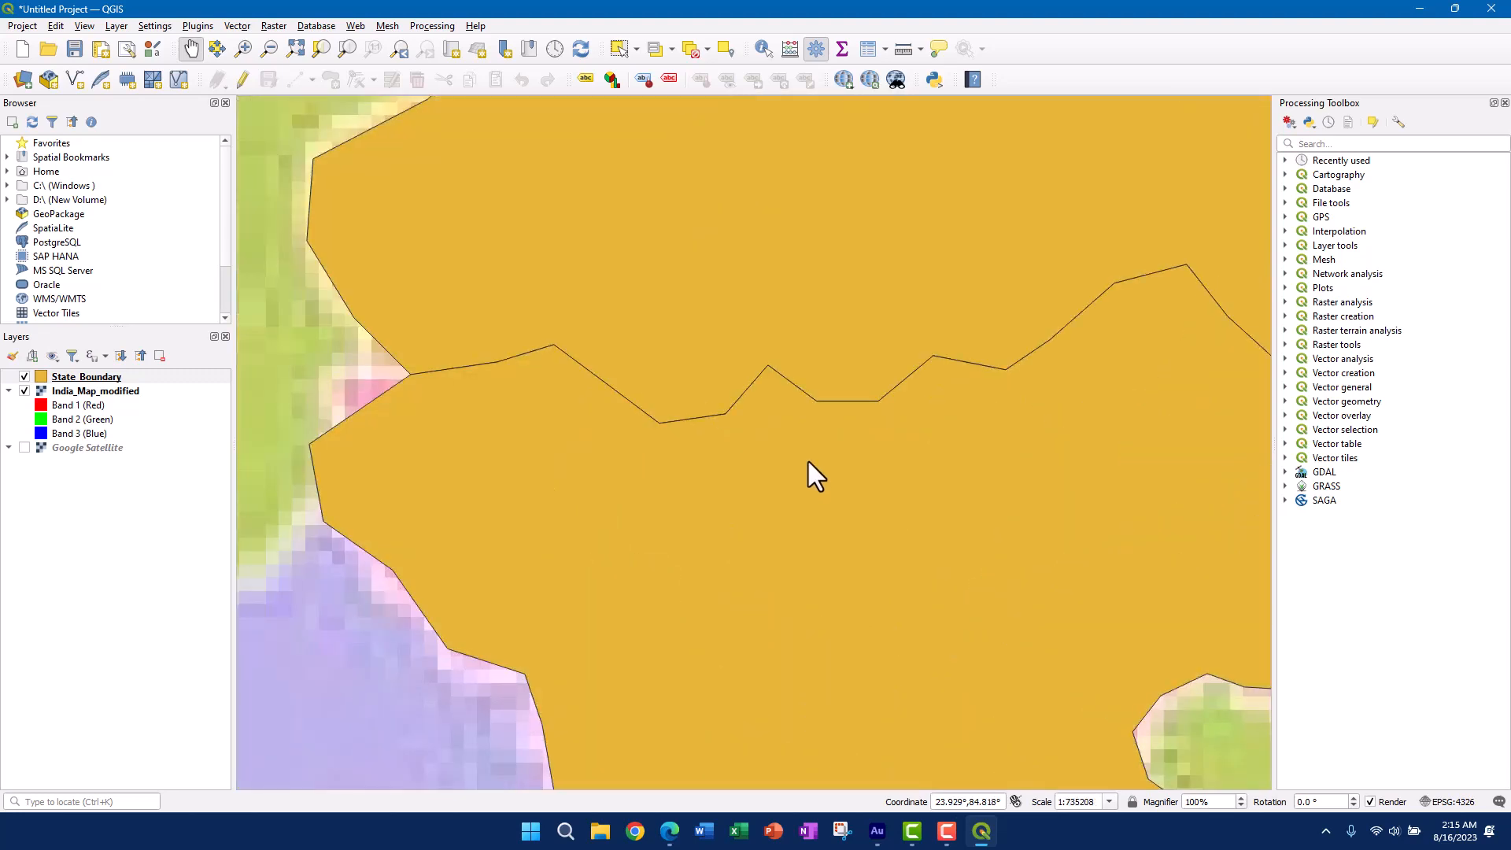
scroll(809, 461, down, 2)
drag(838, 450, 815, 502)
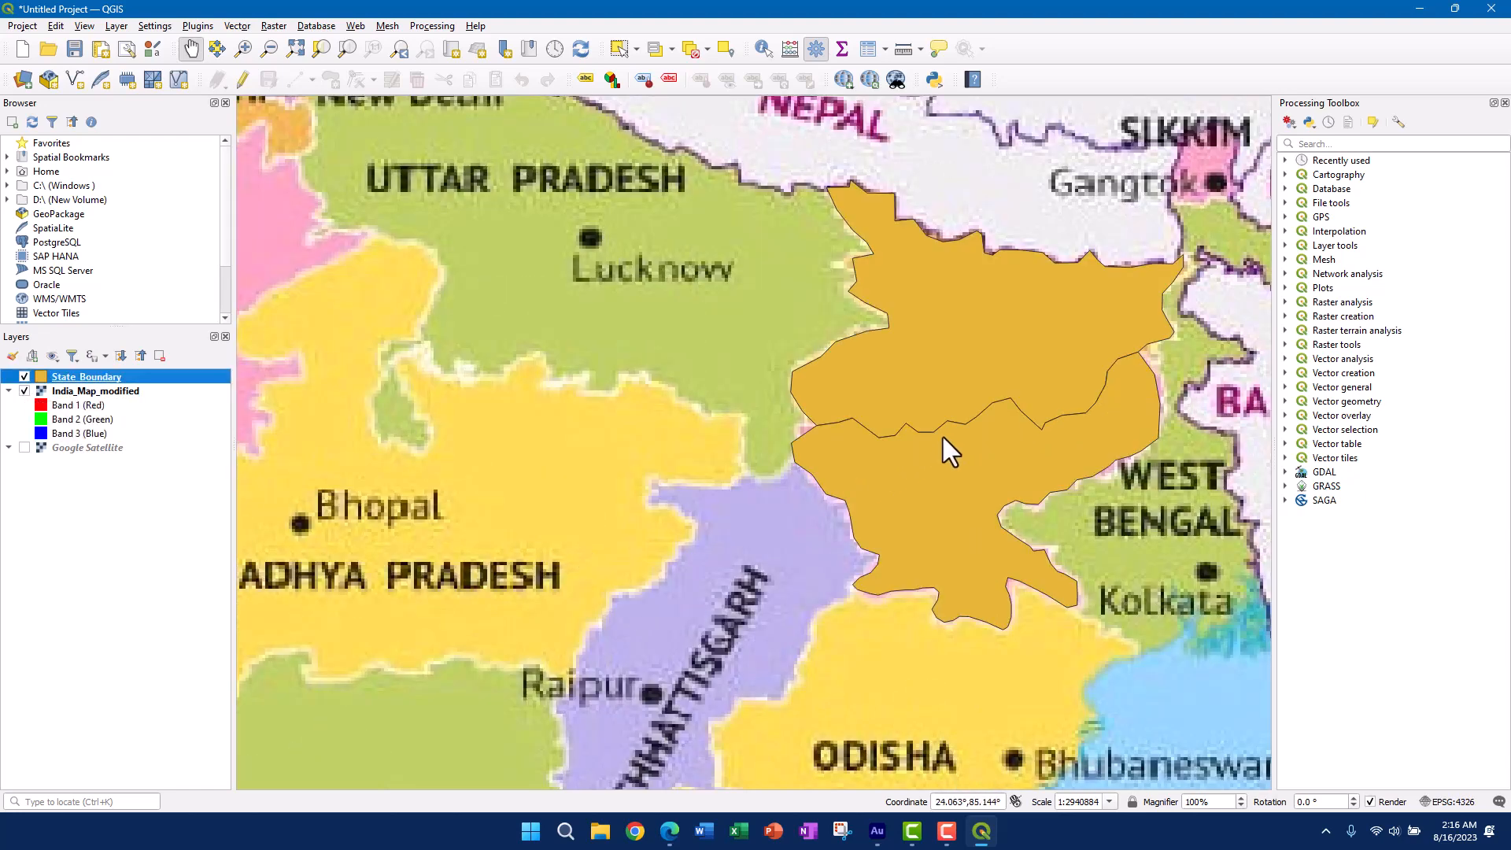
- Hide the India_Map_modified layer and examine the common Bihar–Jharkhand edge for gaps against the blank background
drag(943, 437, 821, 439)
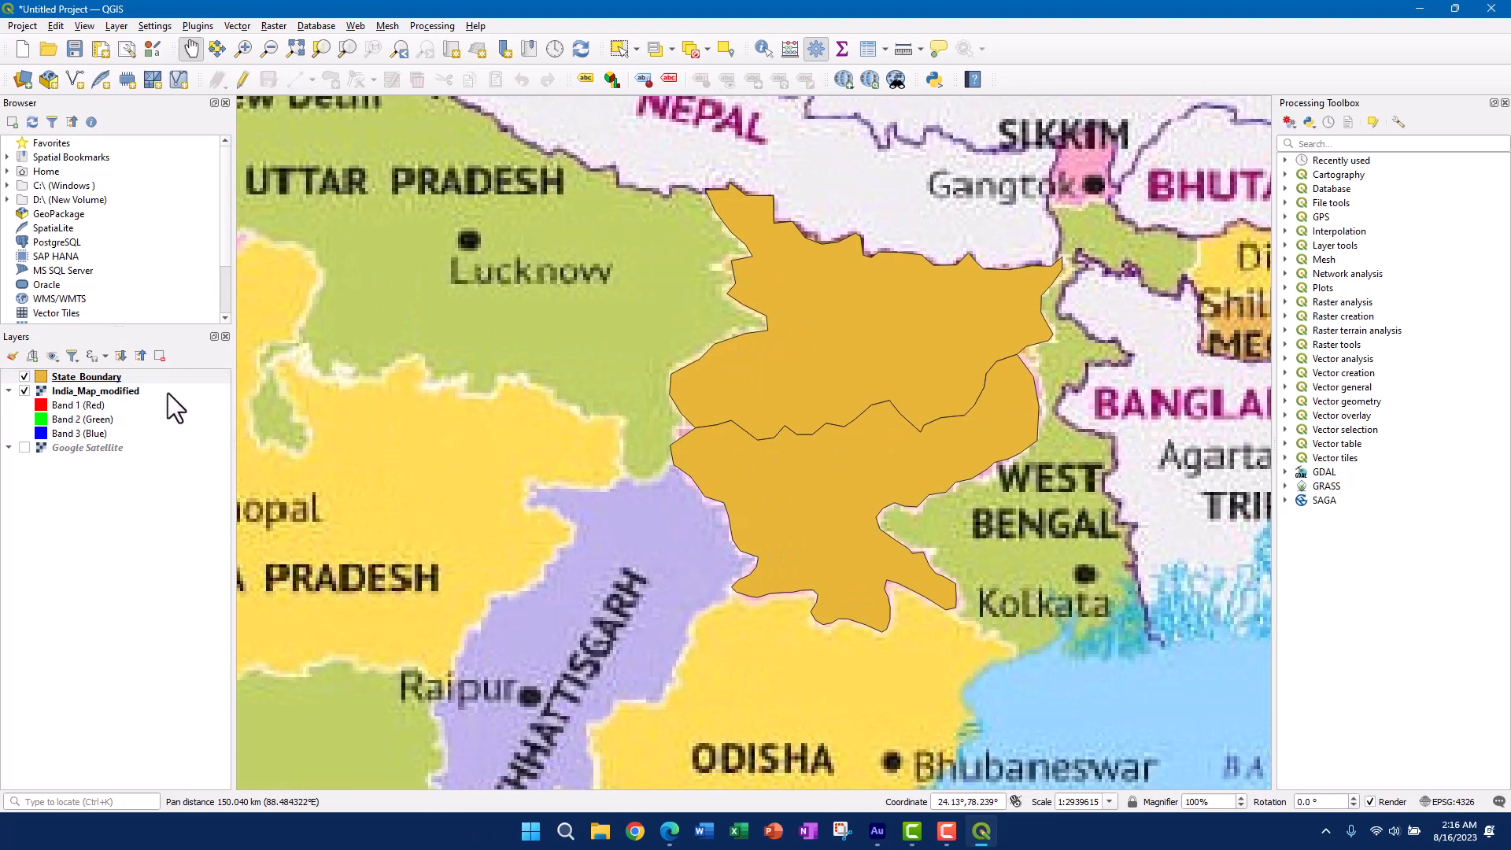
click(24, 391)
scroll(779, 405, up, 4)
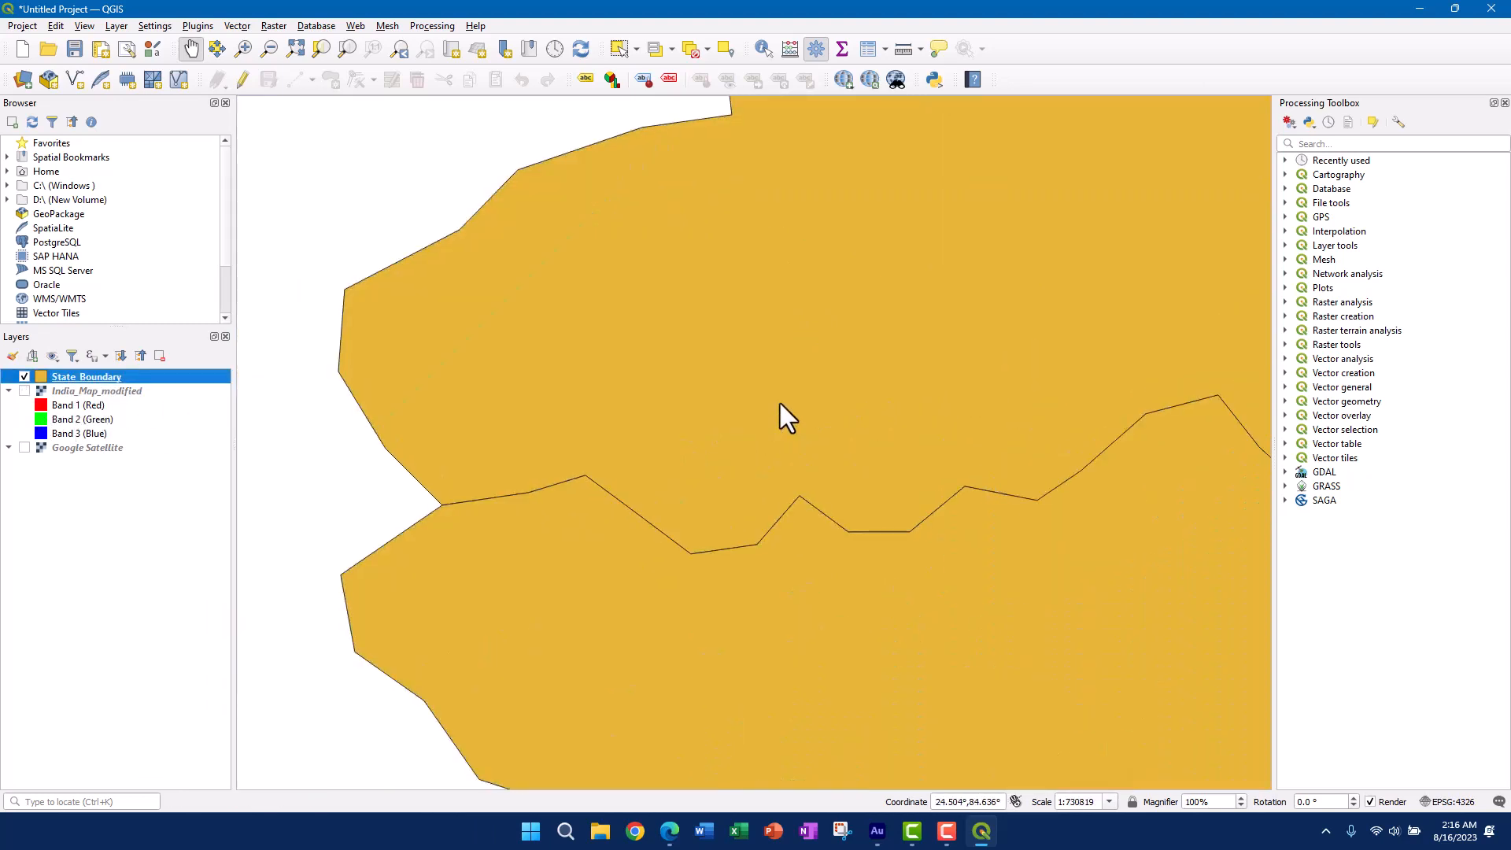
drag(852, 507, 792, 280)
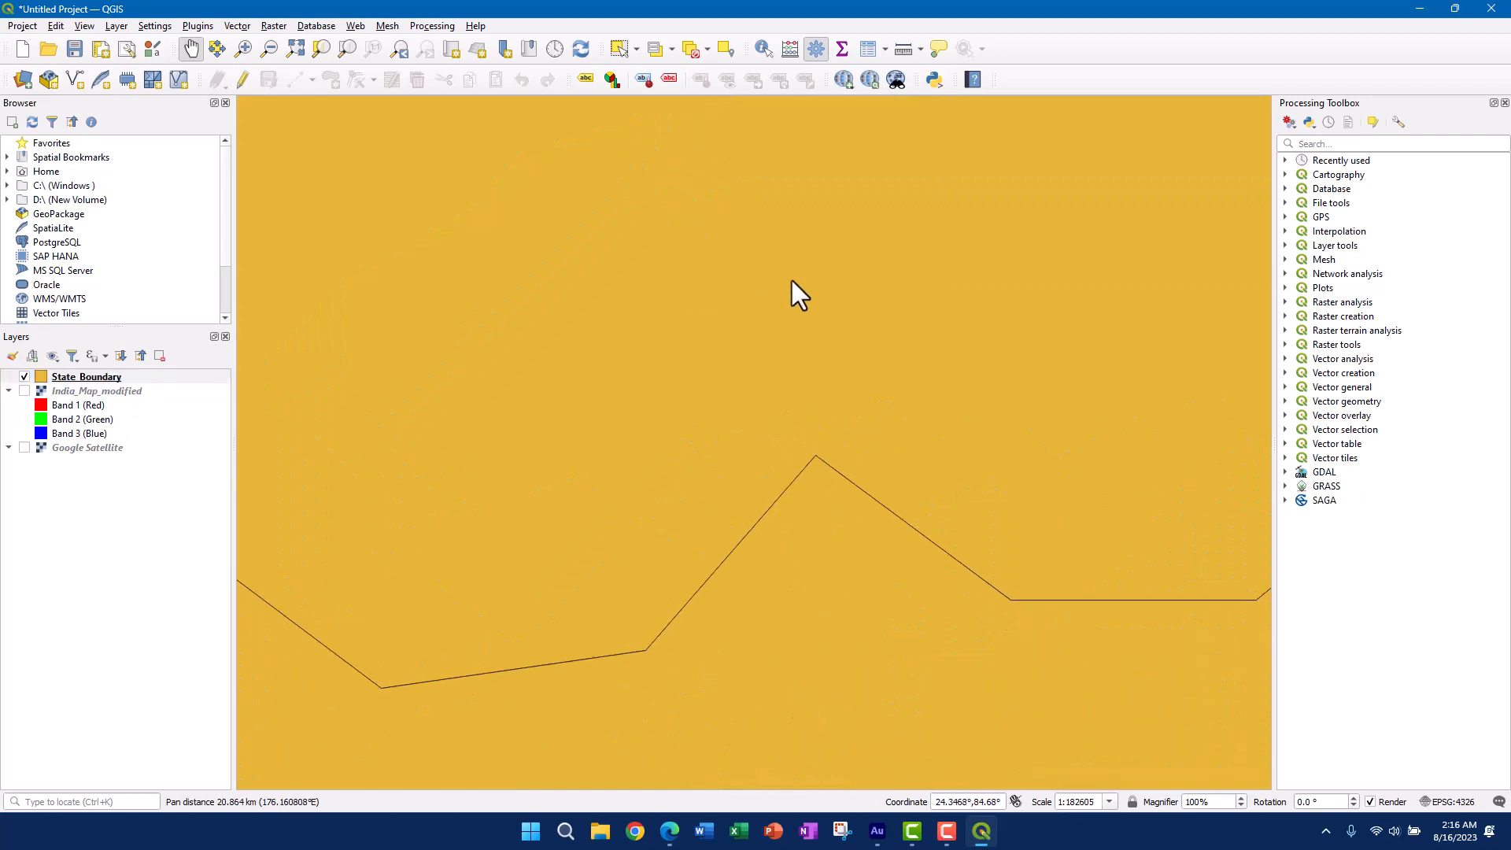
scroll(837, 470, up, 2)
scroll(837, 469, up, 7)
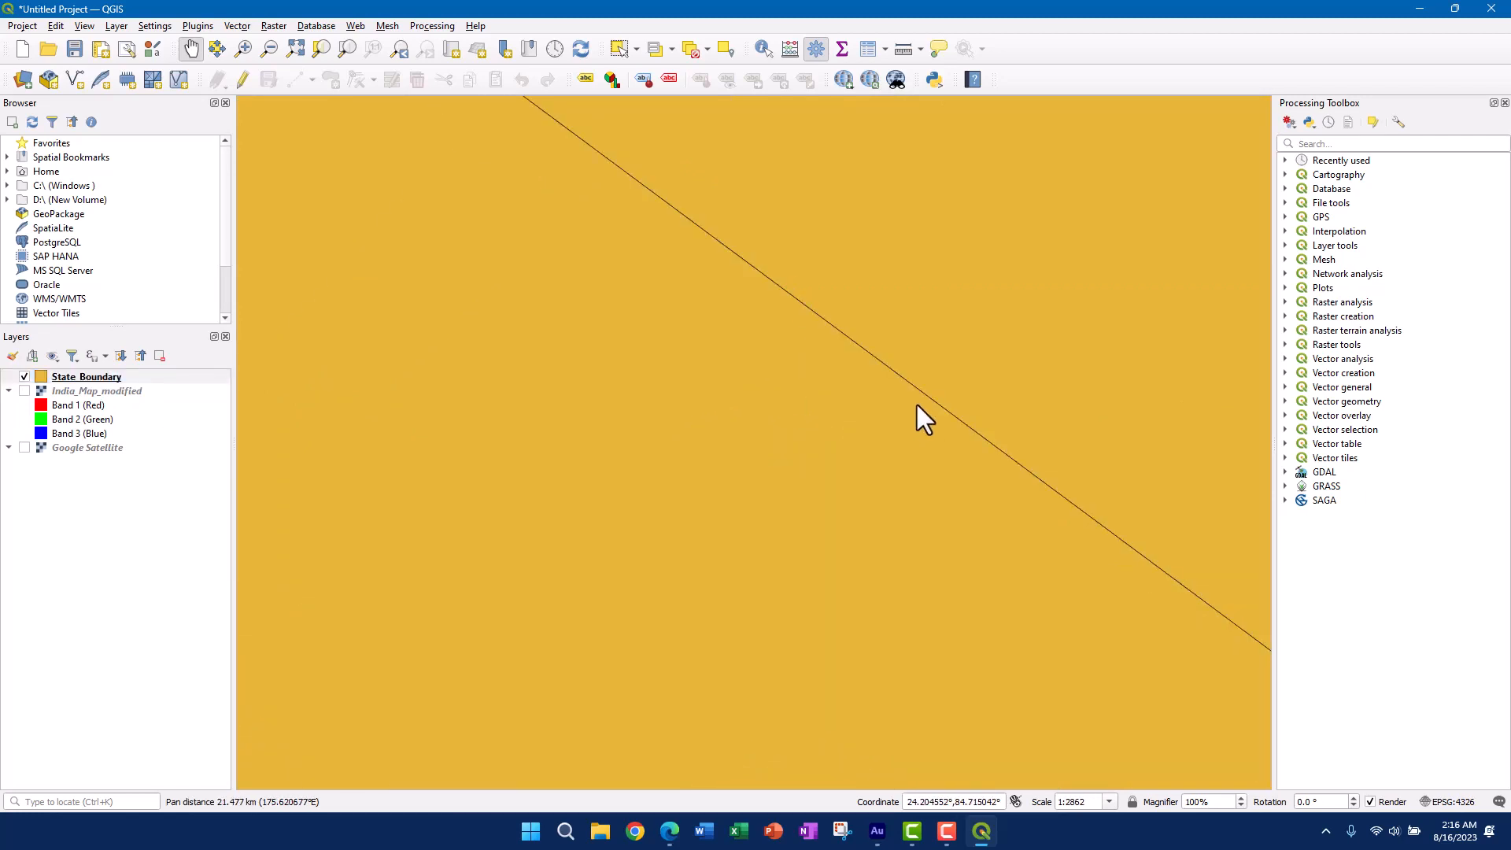
scroll(923, 403, down, 14)
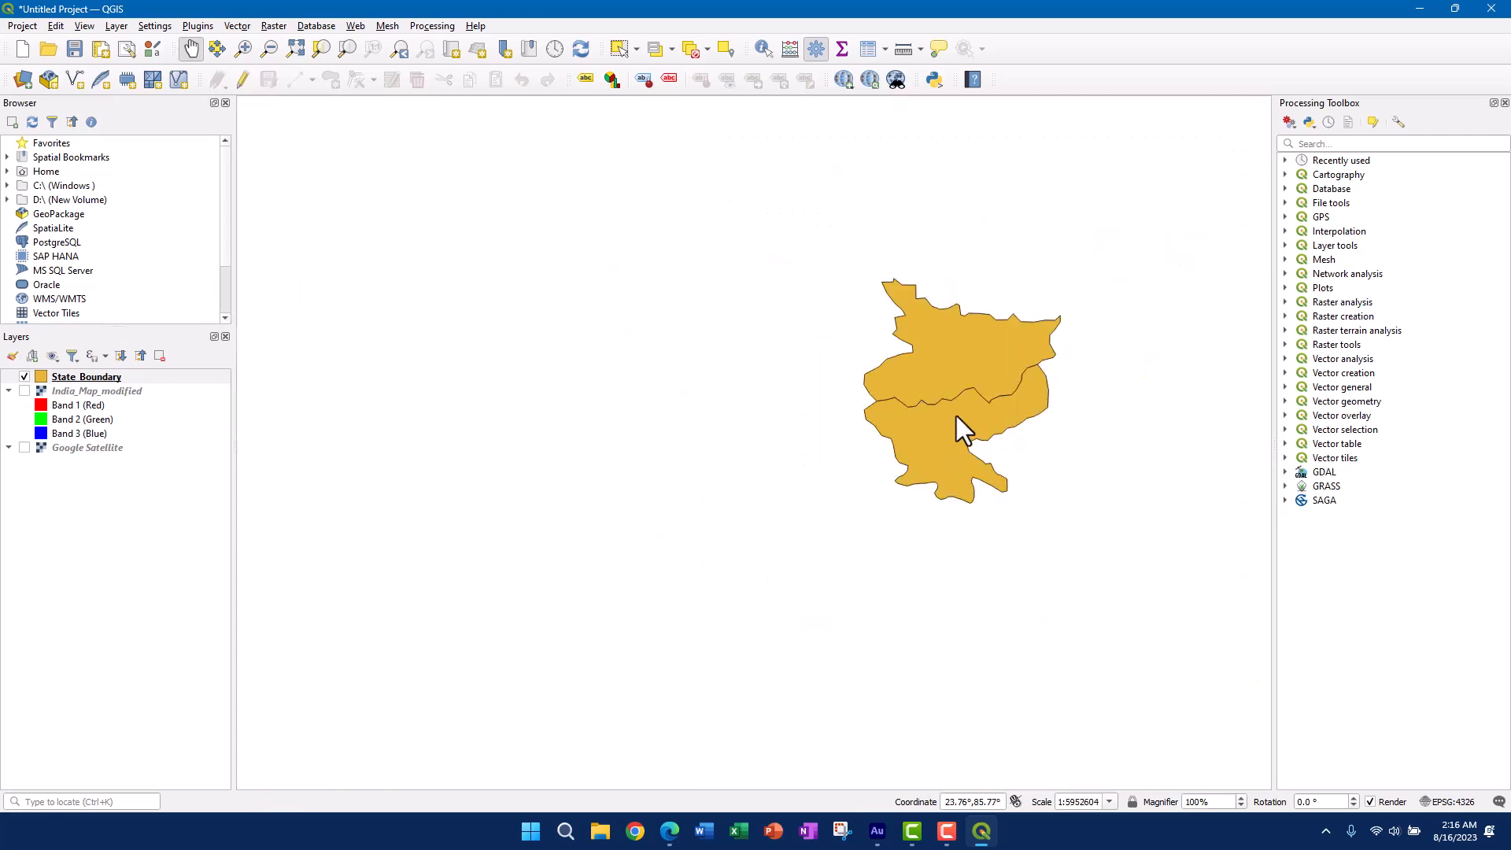
- Review the whole shared edge between the two state polygons, from its western end to its eastern end
drag(1000, 413, 876, 458)
scroll(876, 458, up, 2)
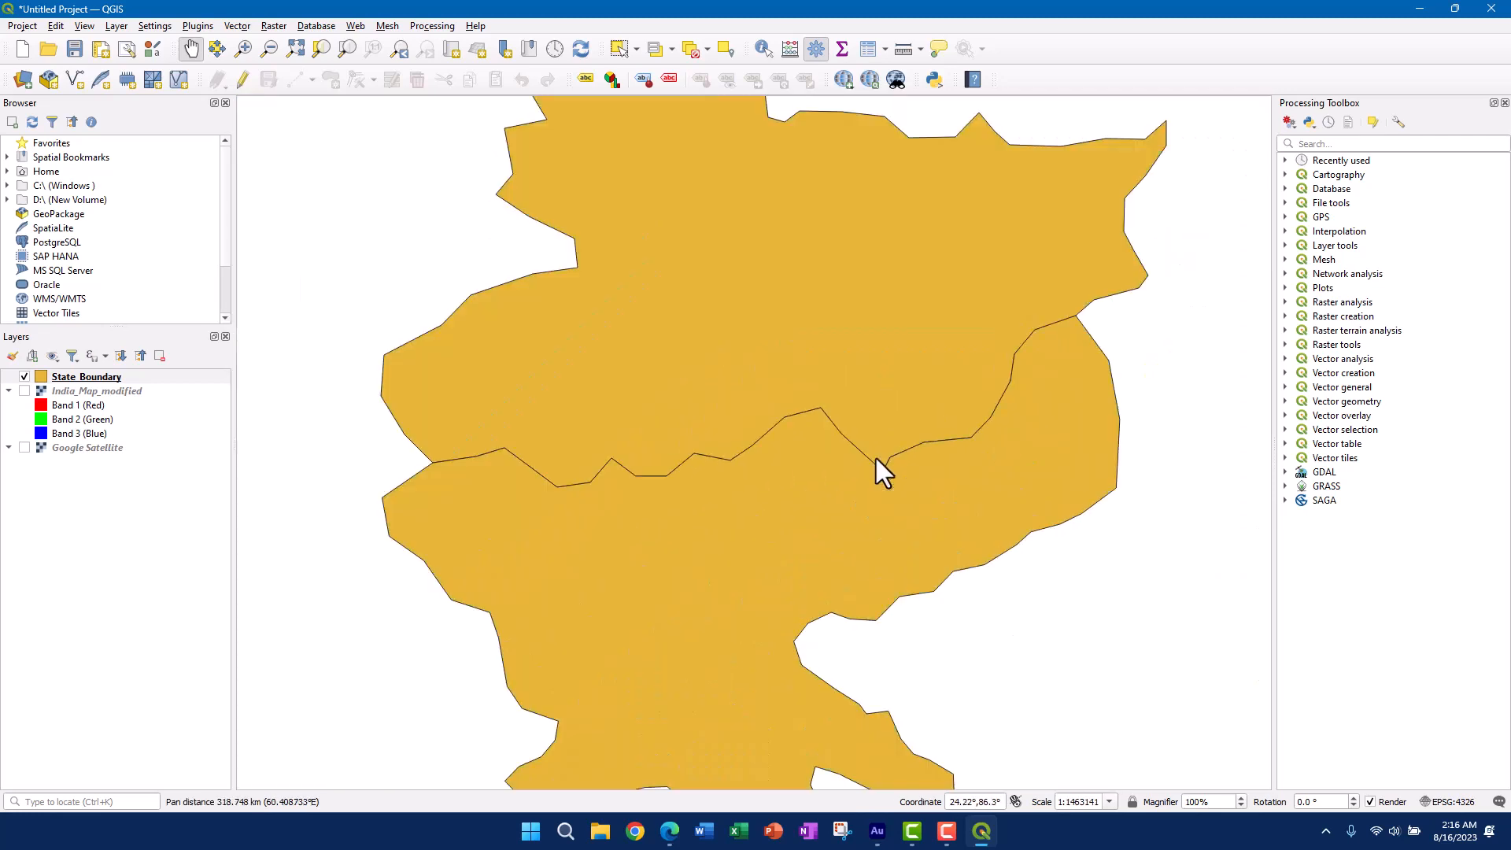
scroll(876, 458, down, 1)
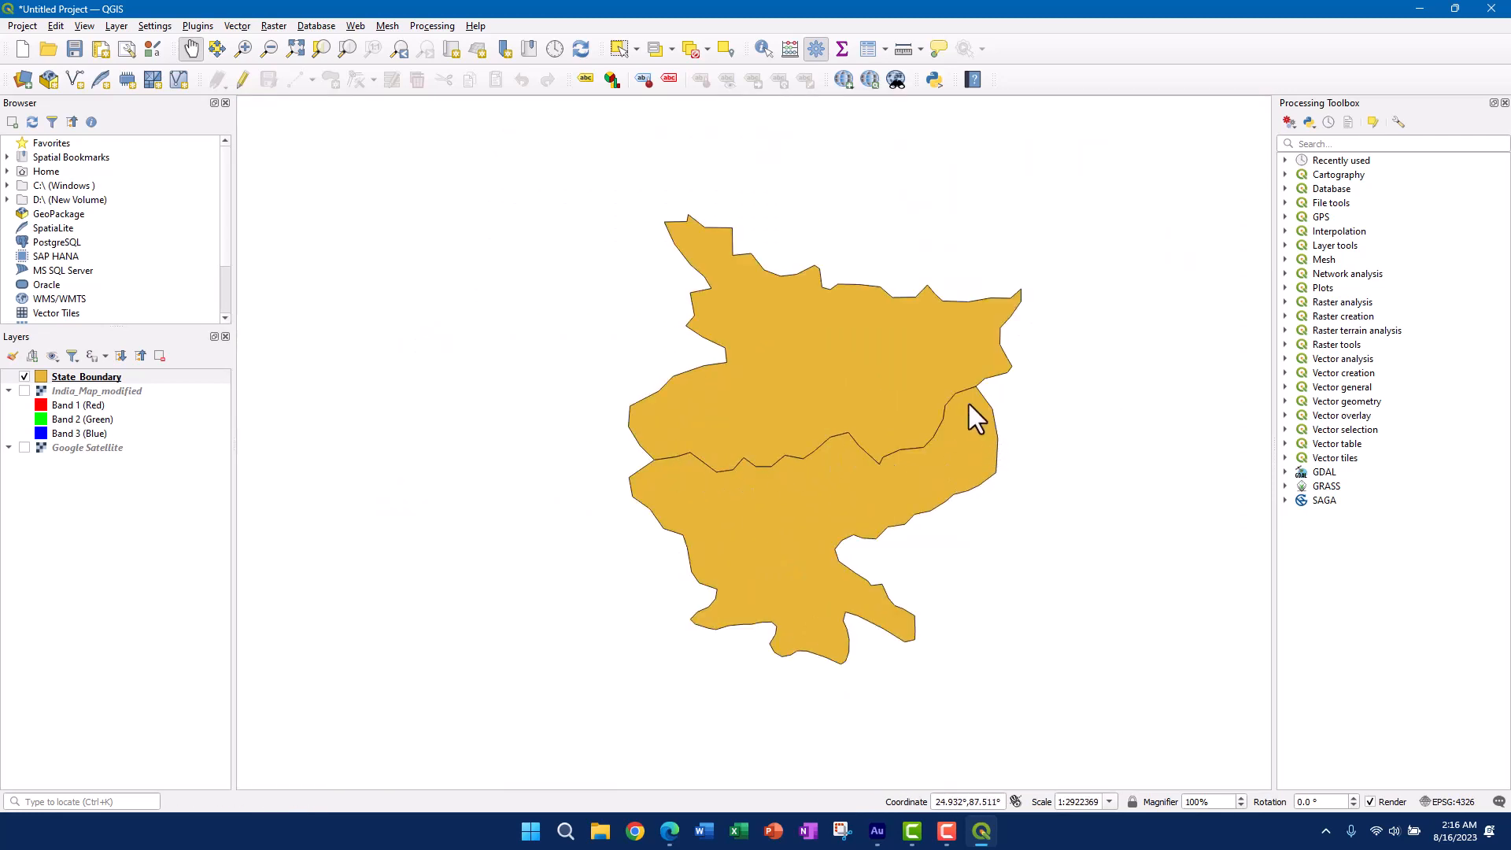
drag(791, 466, 757, 477)
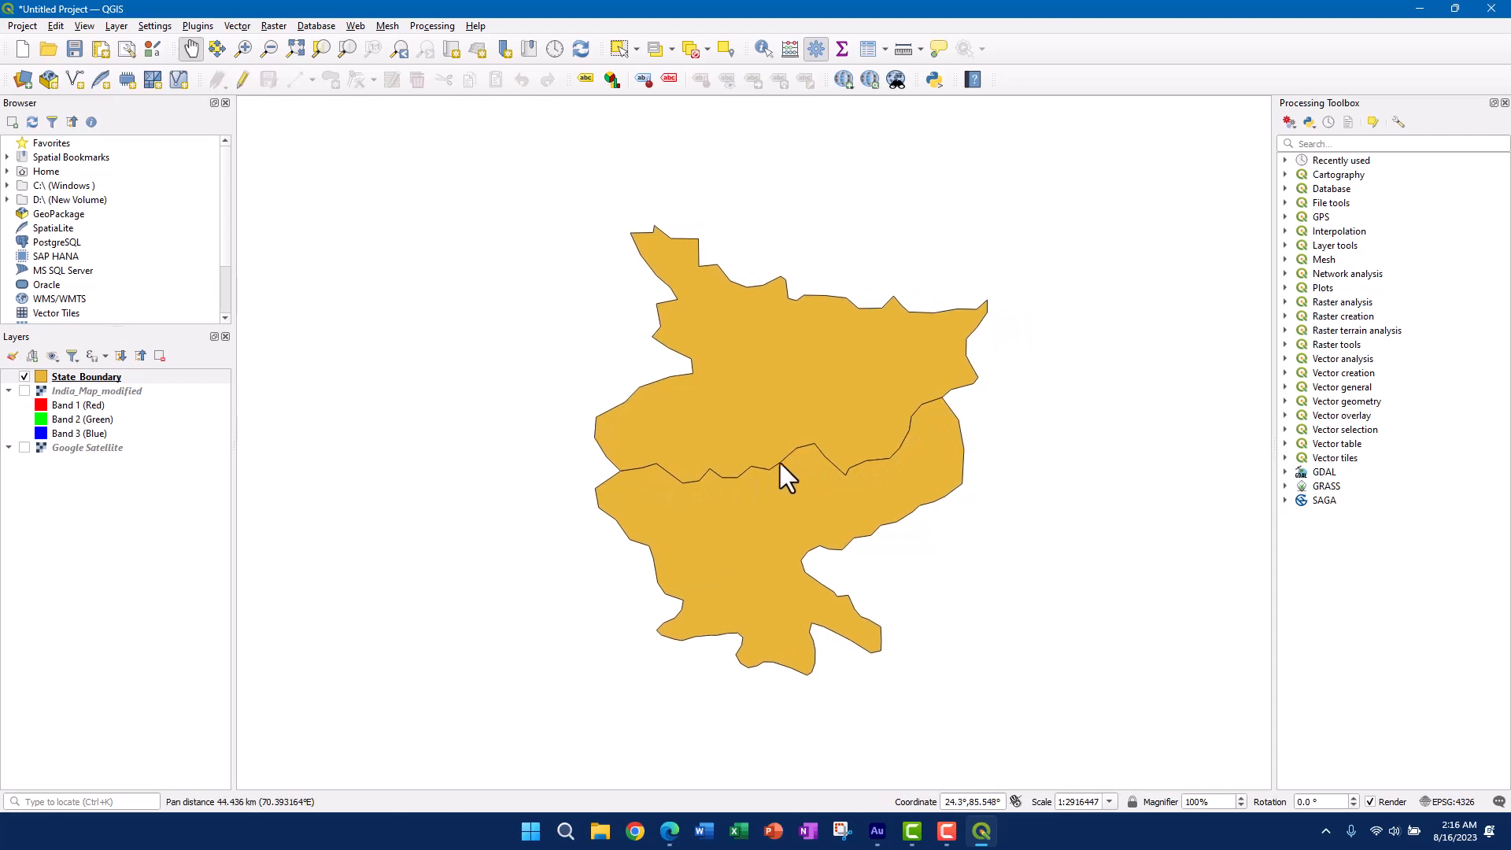
scroll(781, 462, up, 1)
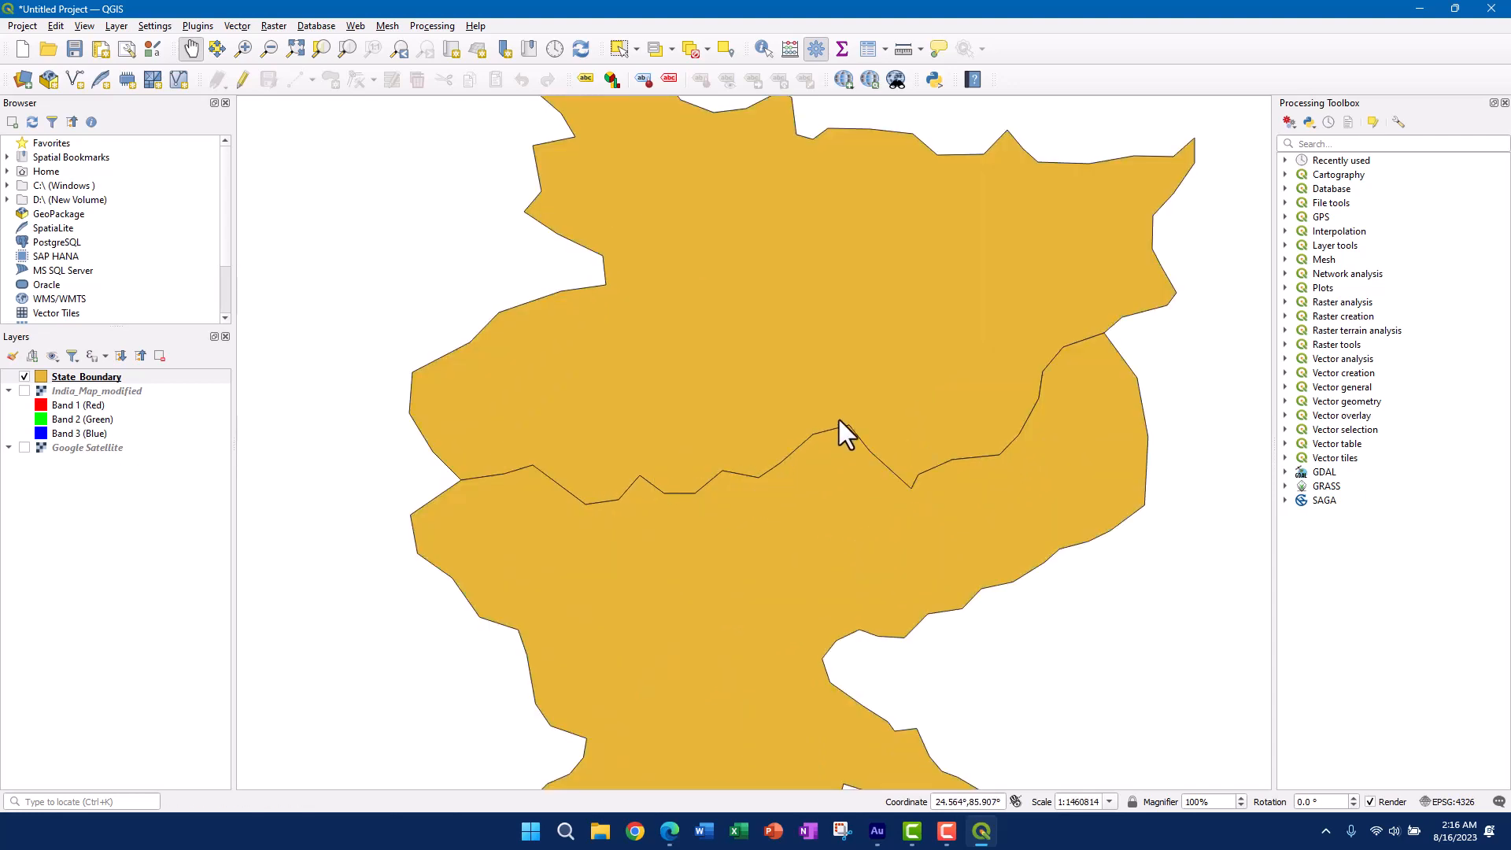
scroll(839, 419, down, 1)
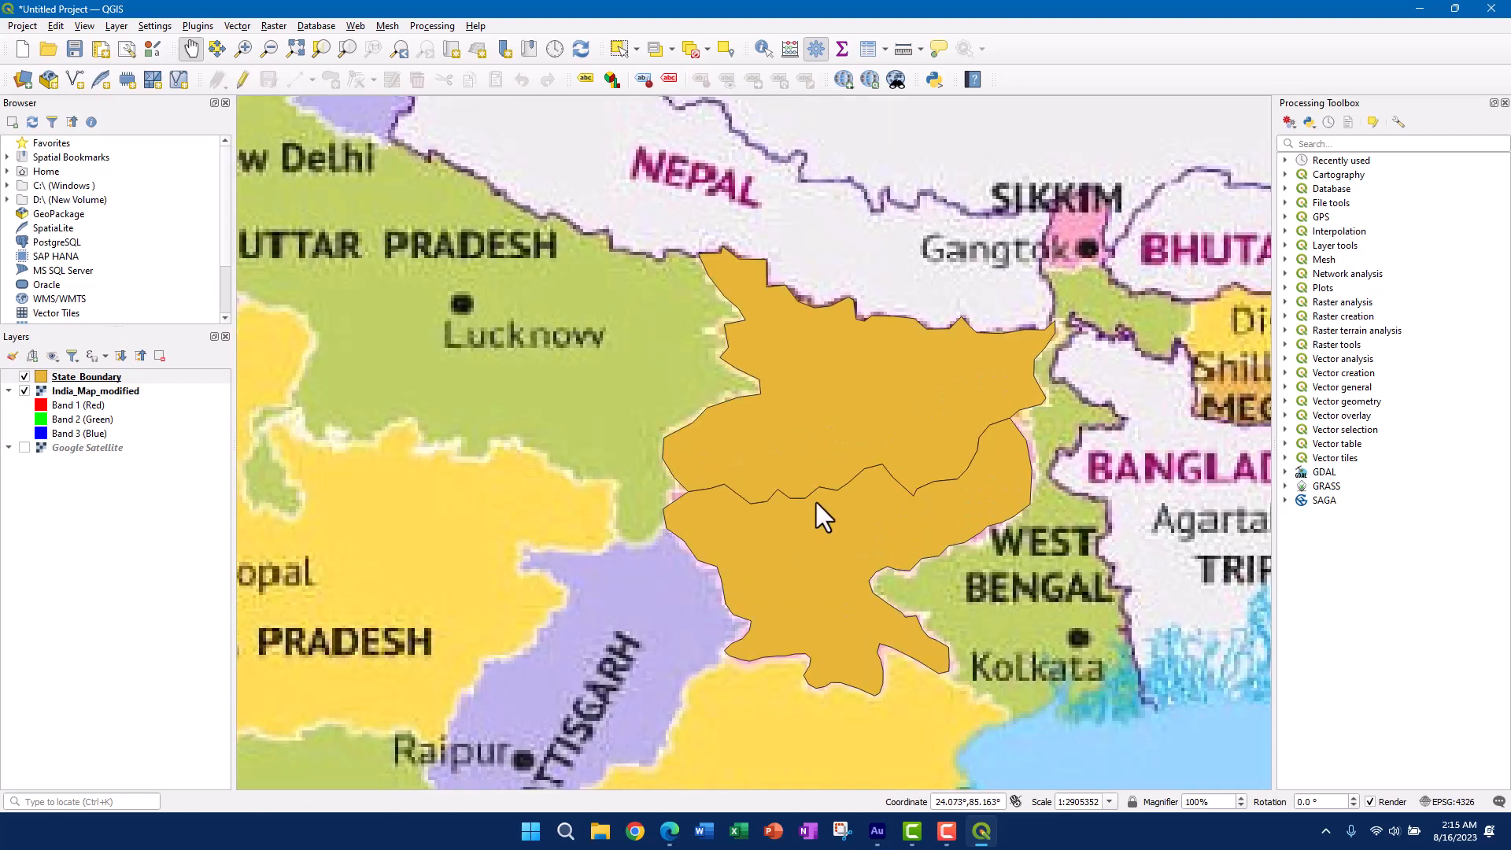
scroll(816, 502, up, 1)
drag(851, 472, 881, 458)
scroll(727, 466, down, 1)
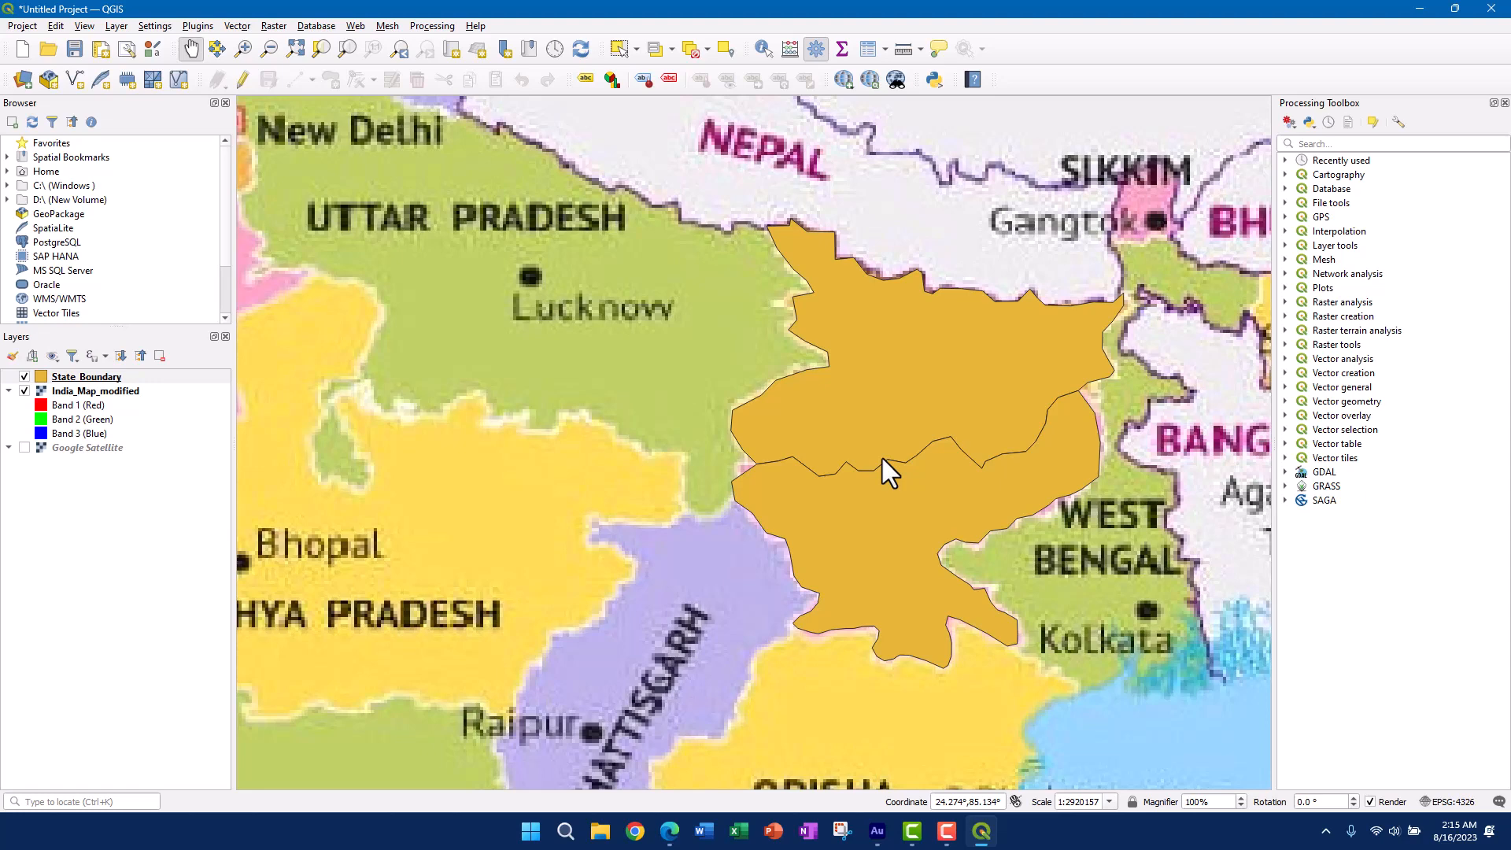
scroll(882, 458, down, 1)
drag(705, 452, 805, 414)
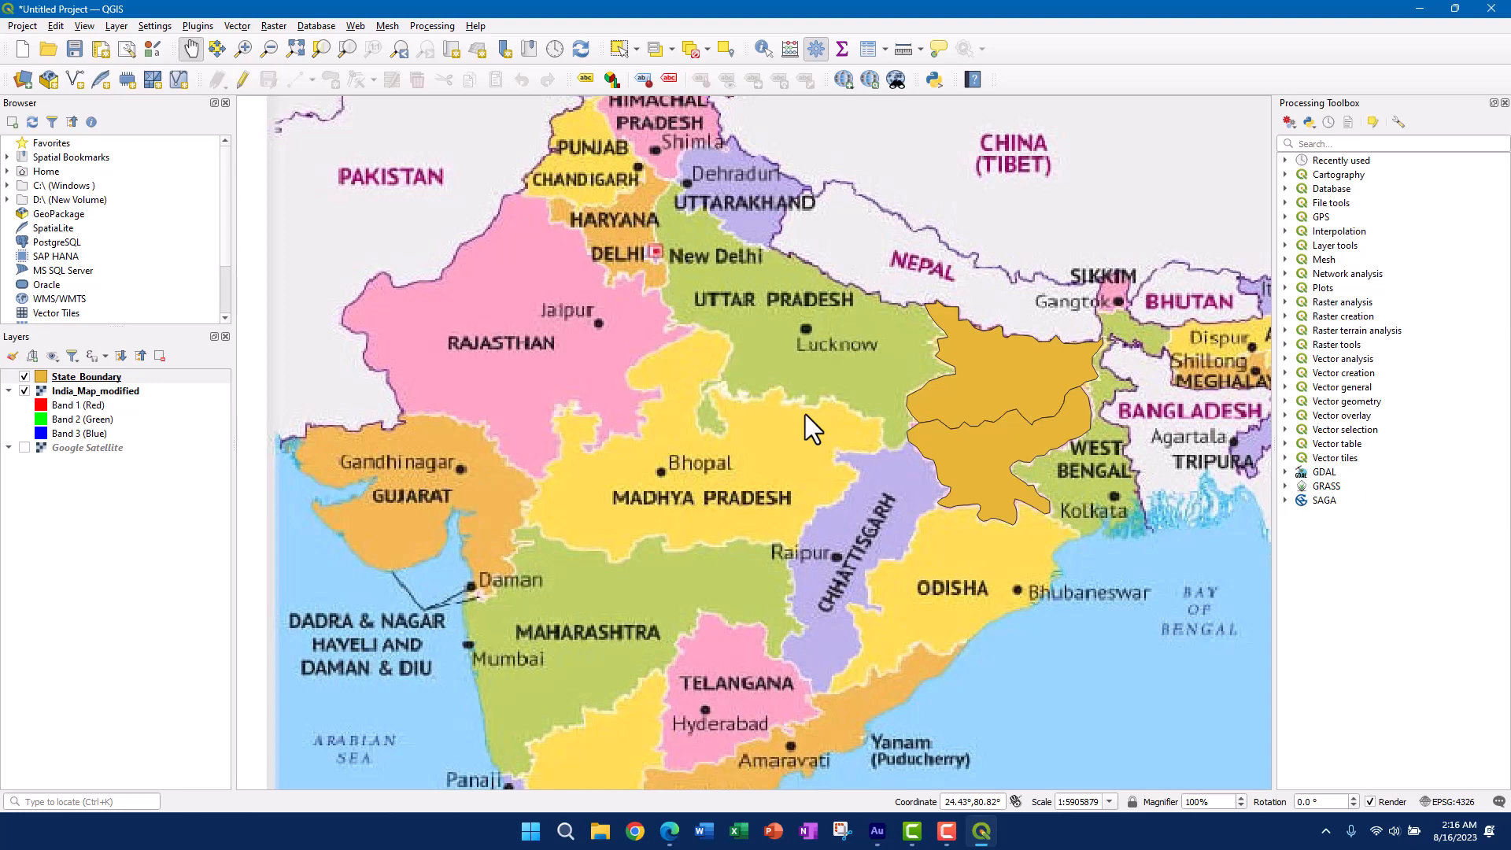
scroll(805, 414, down, 1)
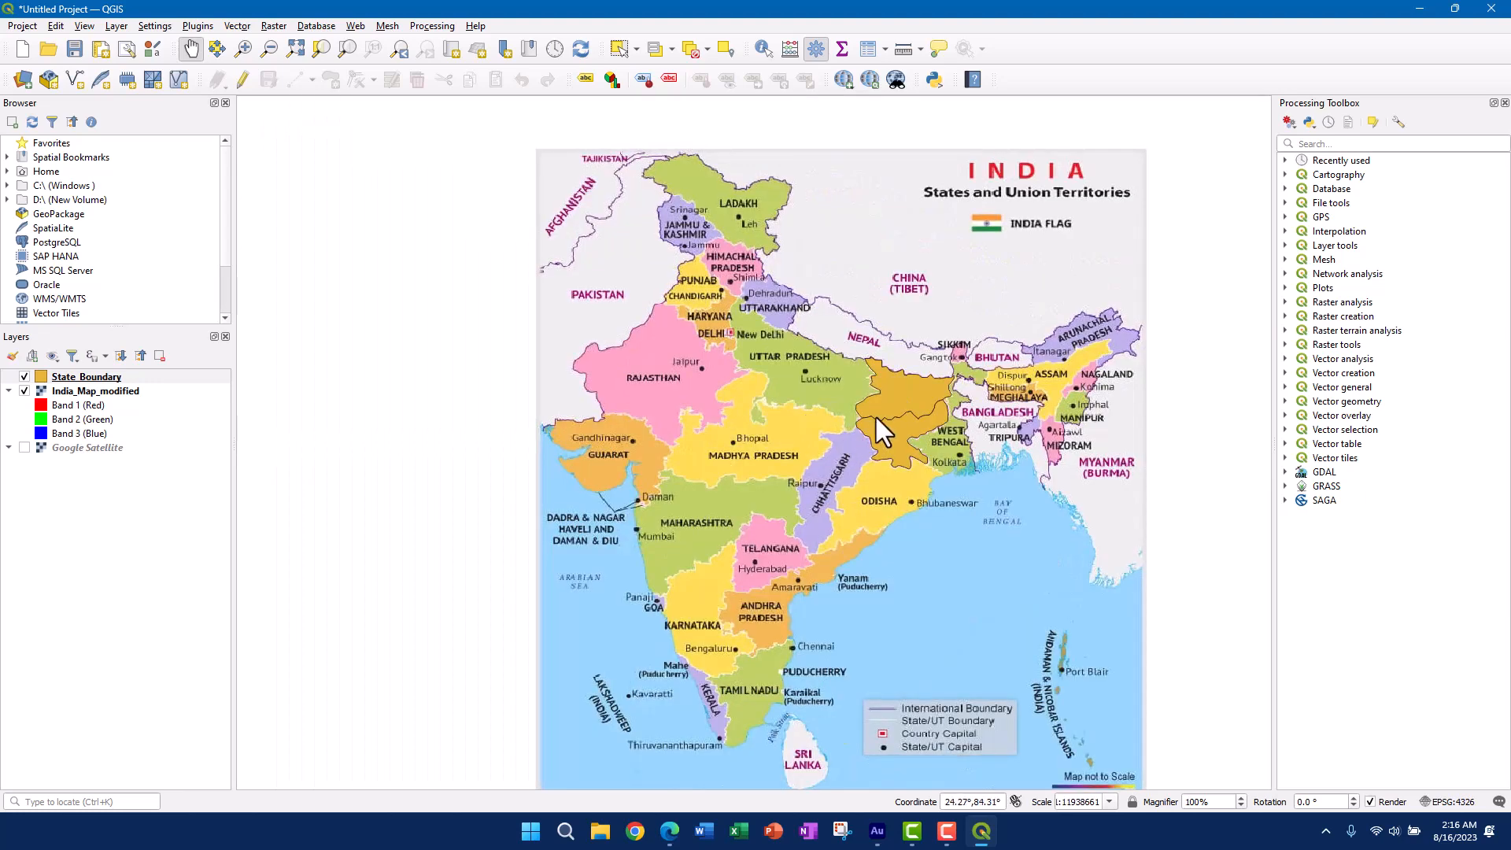
scroll(877, 425, up, 2)
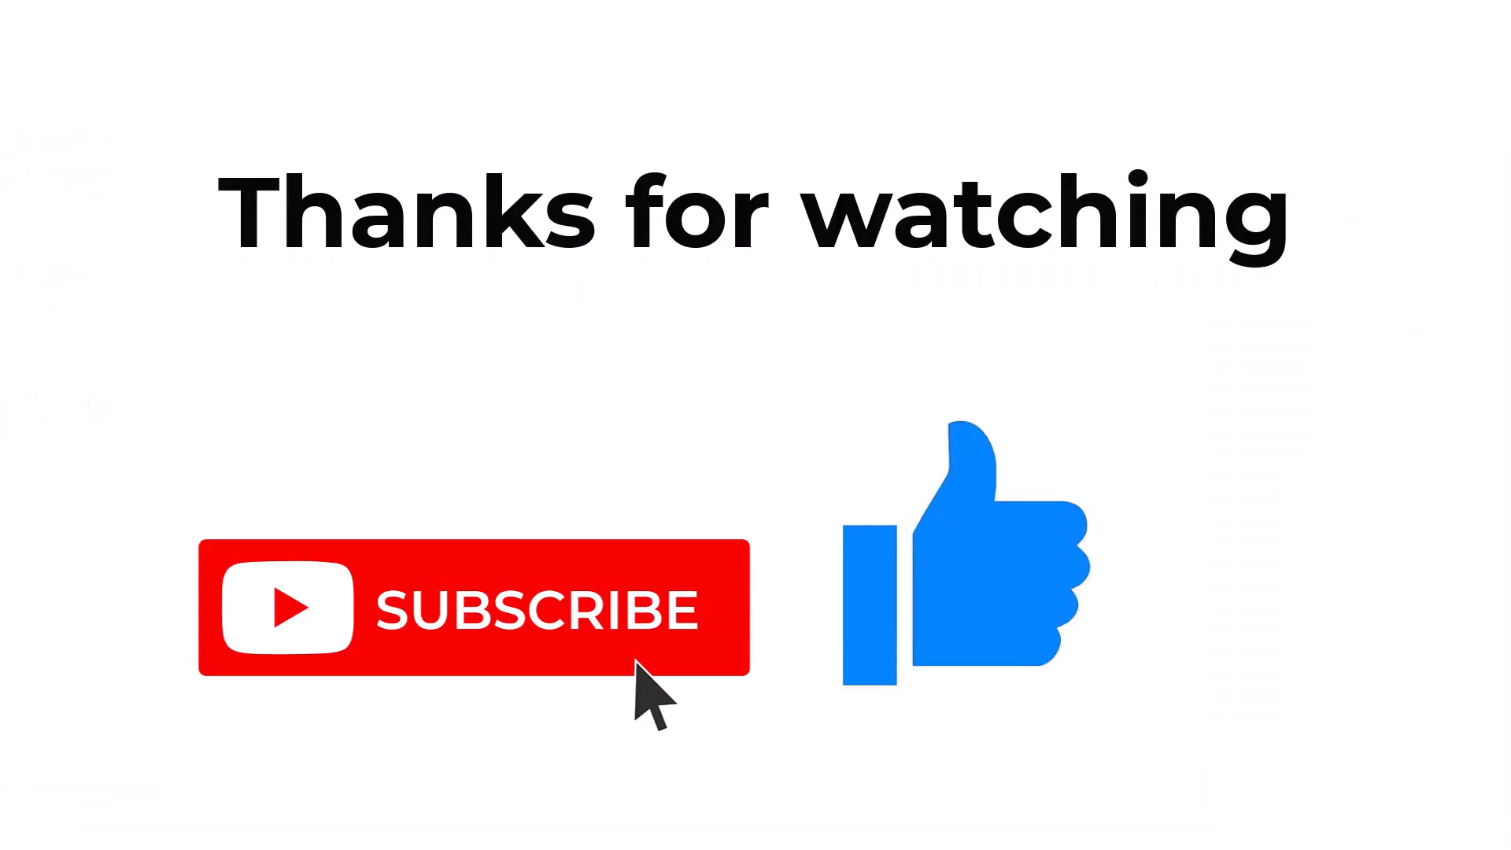